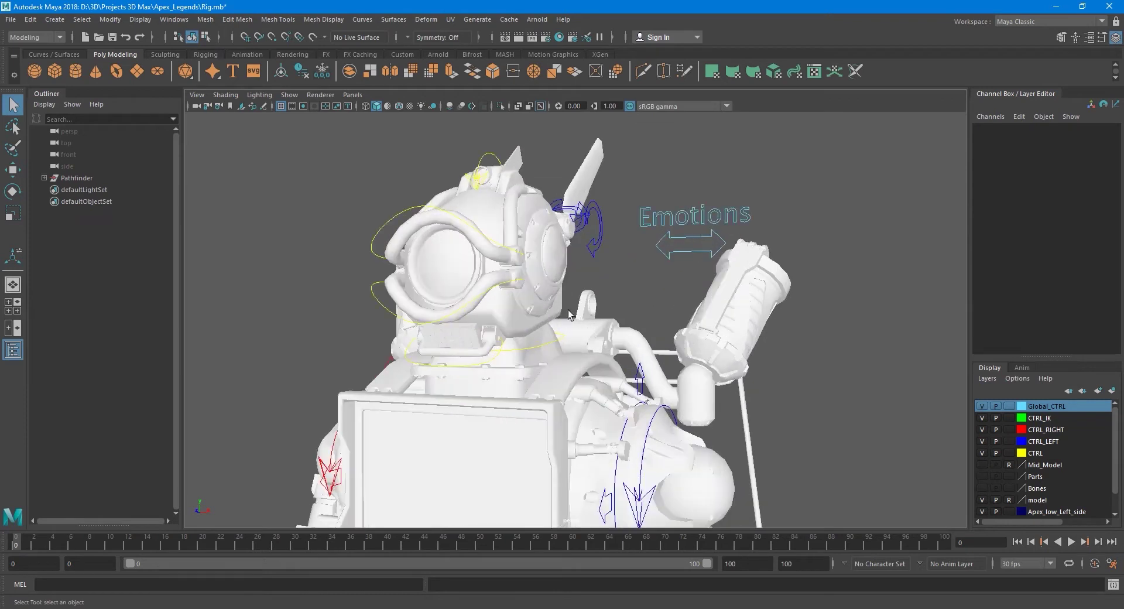
# Select the Emotions arrow control beside the robot's head and inspect its Emotions attribute.
pyautogui.moveTo(637, 295)
pyautogui.keyDown('alt'); pyautogui.mouseDown()
pyautogui.moveTo(657, 290)
pyautogui.moveTo(645, 292)
pyautogui.mouseUp(); pyautogui.keyUp('alt')
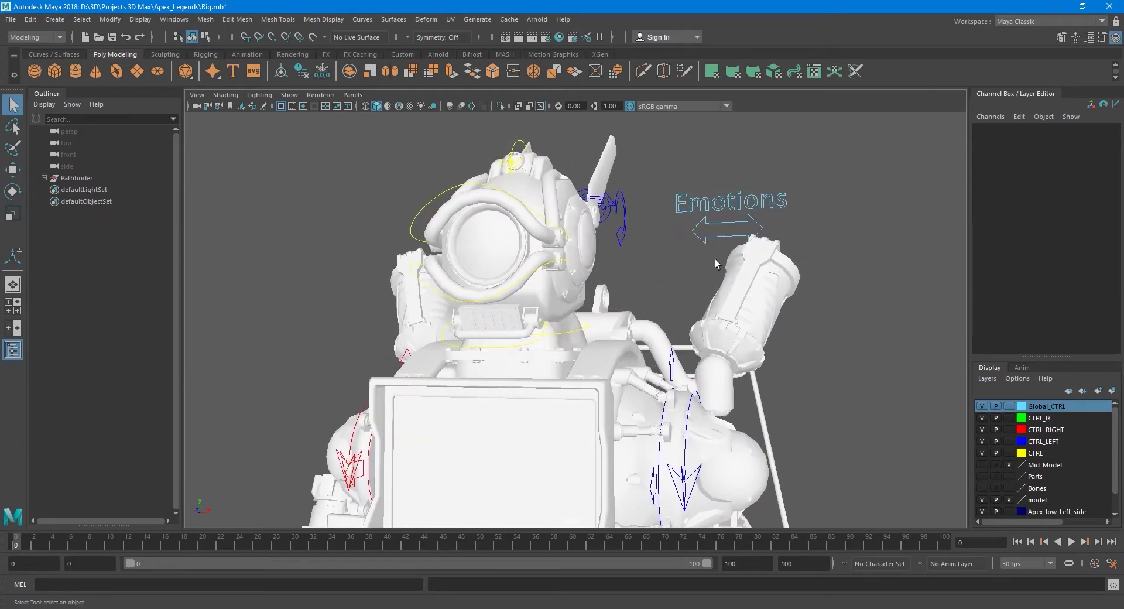
pyautogui.click(717, 236)
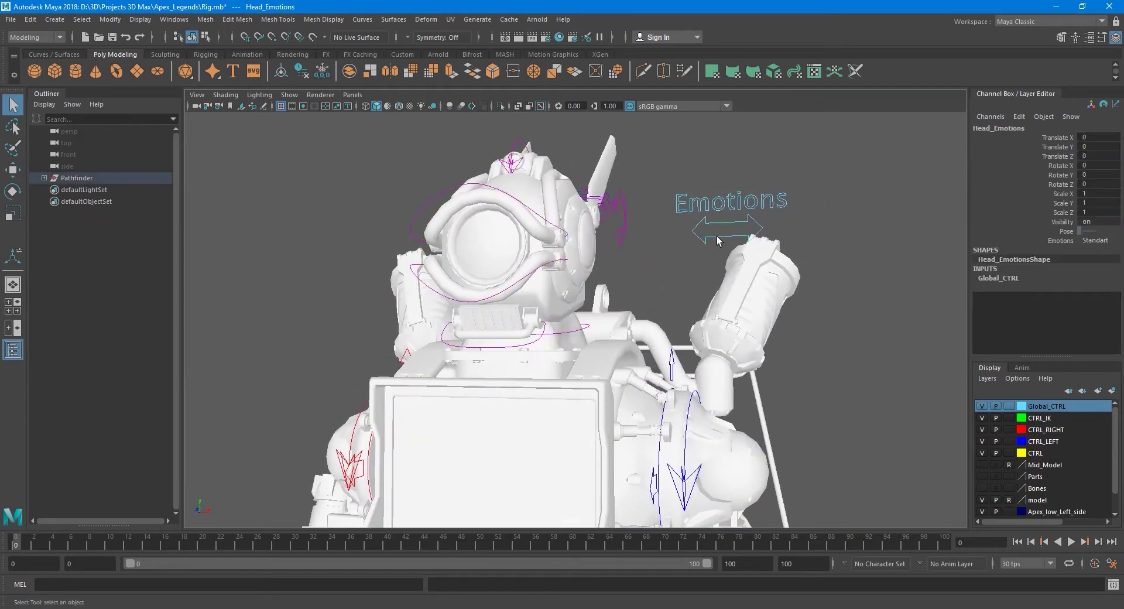
pyautogui.click(1057, 241)
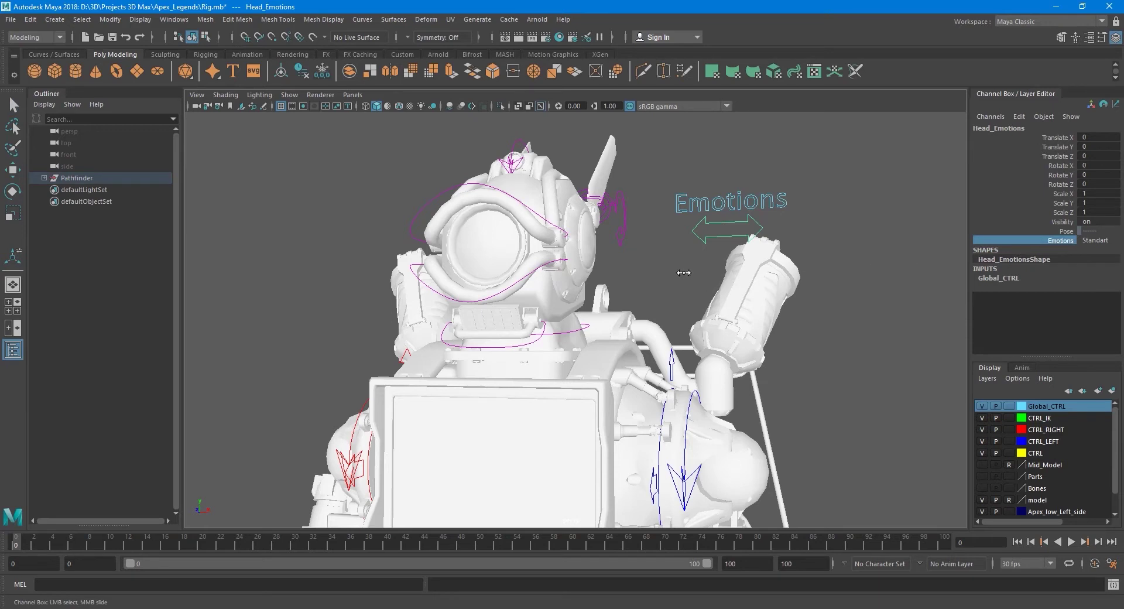
pyautogui.moveTo(683, 272); pyautogui.dragTo(689, 309, button='middle')
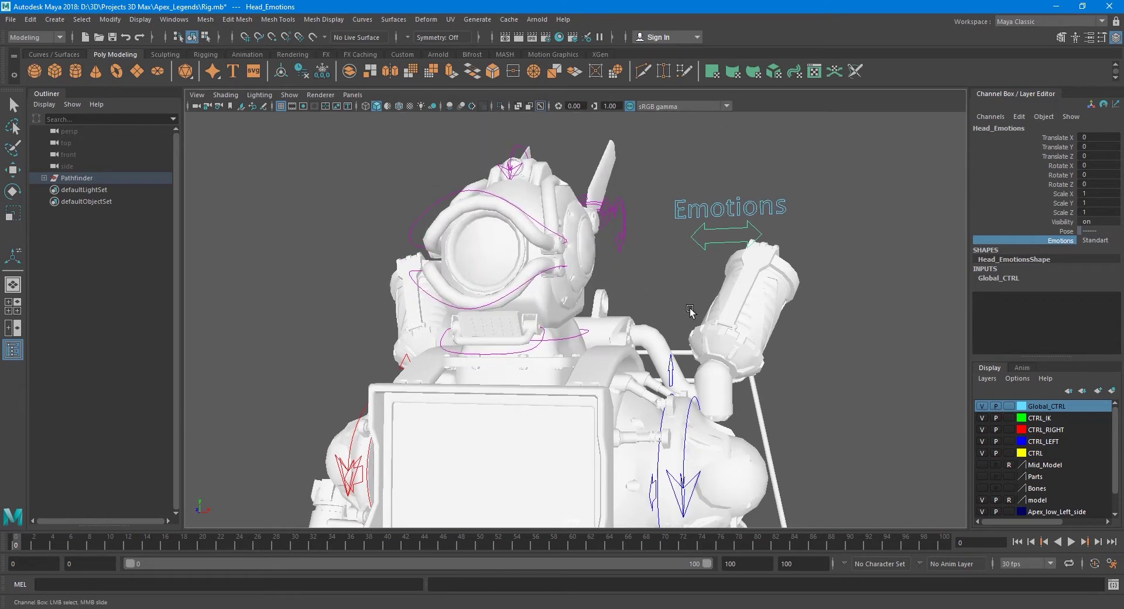
# Review the animal emotion reference images on the Pinterest board in the browser, returning to the Maya rig with nothing selected.
pyautogui.hotkey('alt', 'Tab')
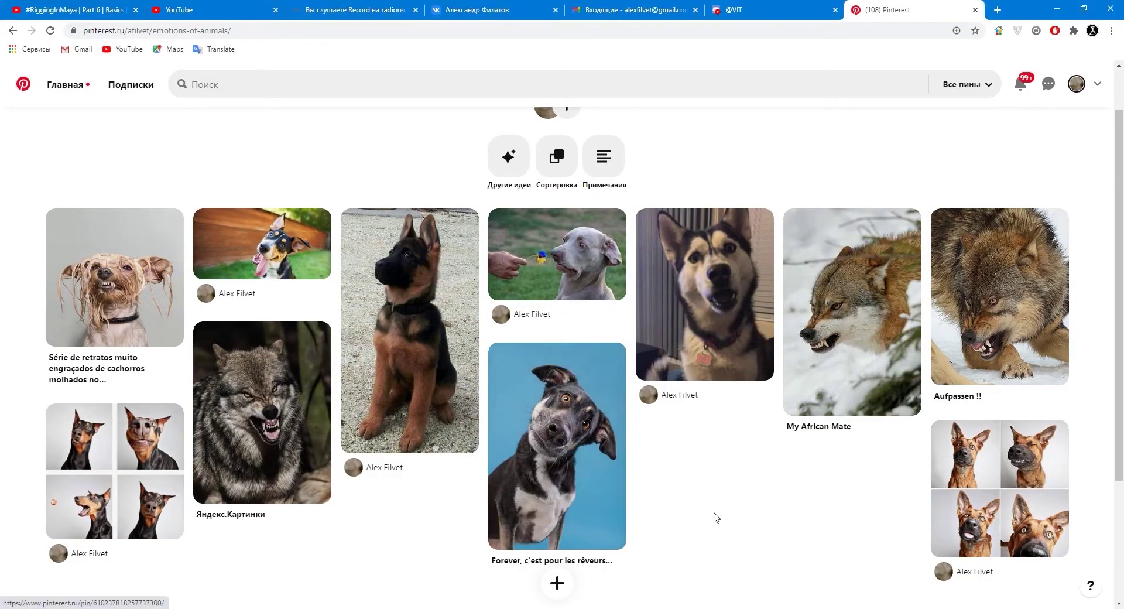
pyautogui.scroll(-1, 705, 514)
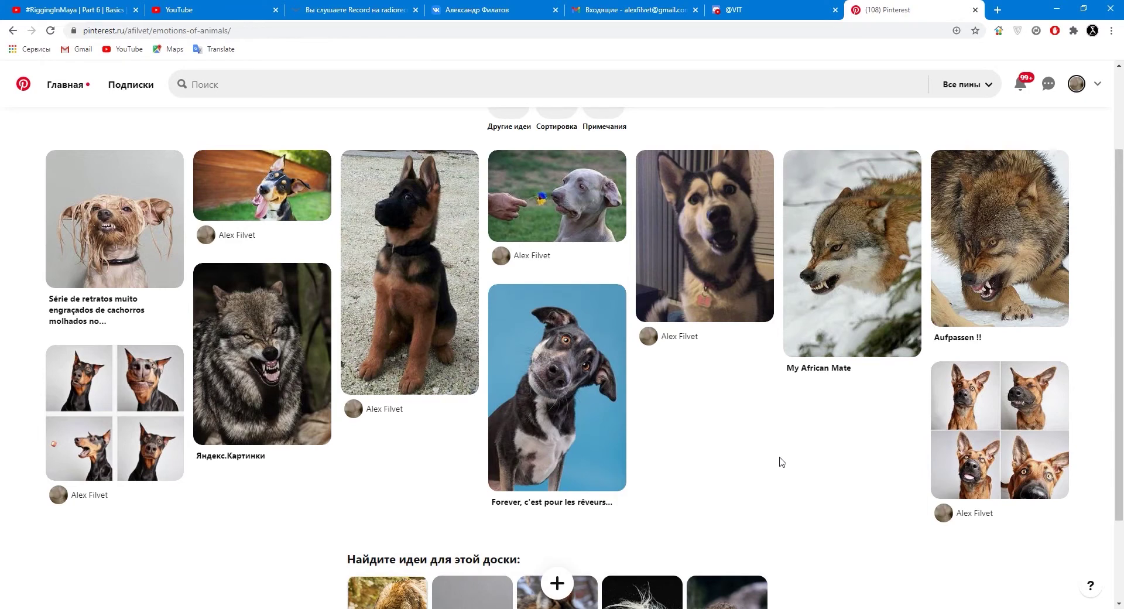
pyautogui.hotkey('alt', 'Tab')
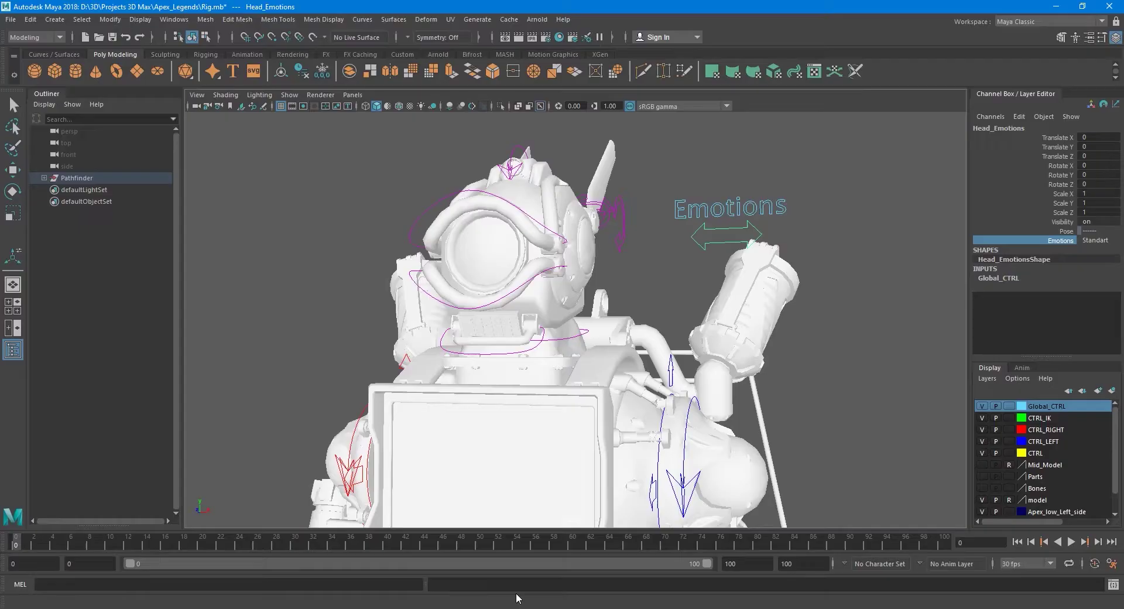
pyautogui.click(665, 255)
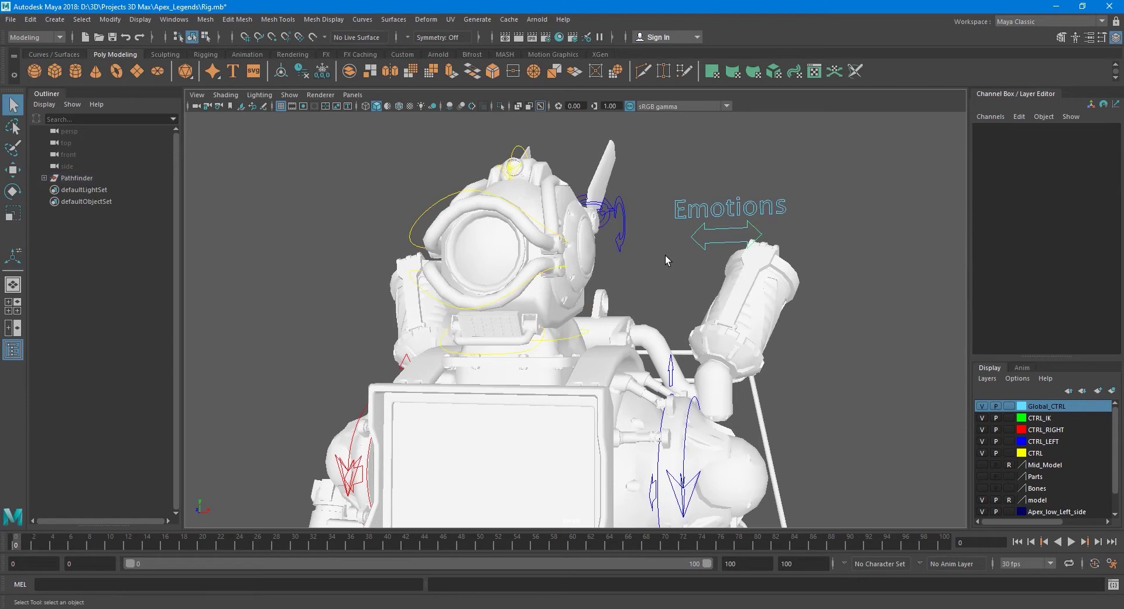
# In the 123_Delete.mb scene, duplicate the left arm's IK/FK switch arrow and move the copy up beside the head.
pyautogui.click(12, 20)
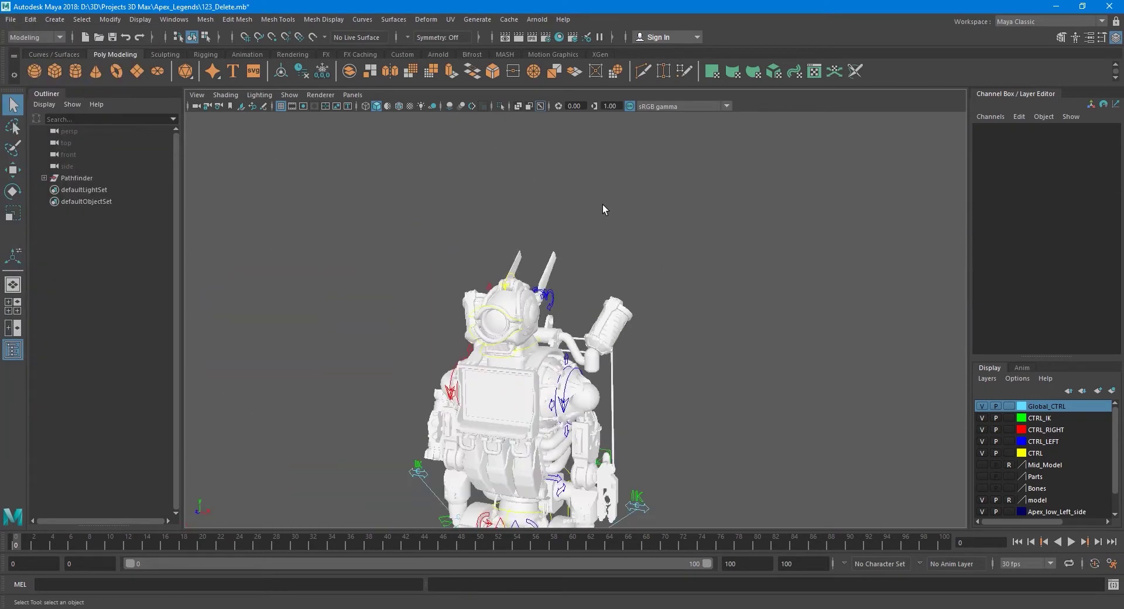
pyautogui.keyDown('alt'); pyautogui.moveTo(590, 404); pyautogui.dragTo(626, 281, button='middle'); pyautogui.keyUp('alt')
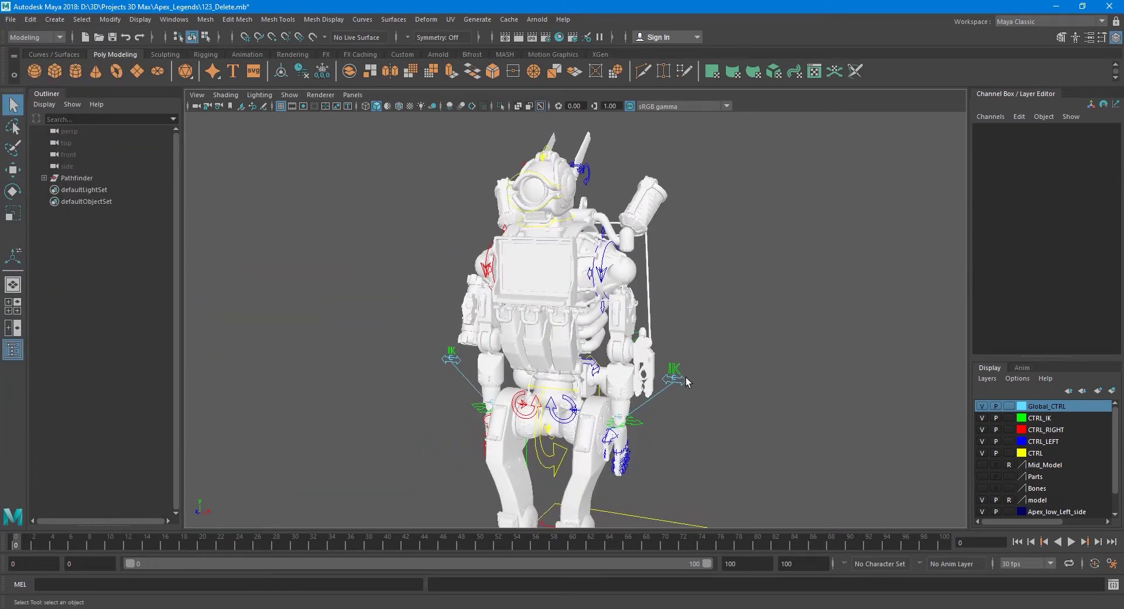
pyautogui.click(675, 377)
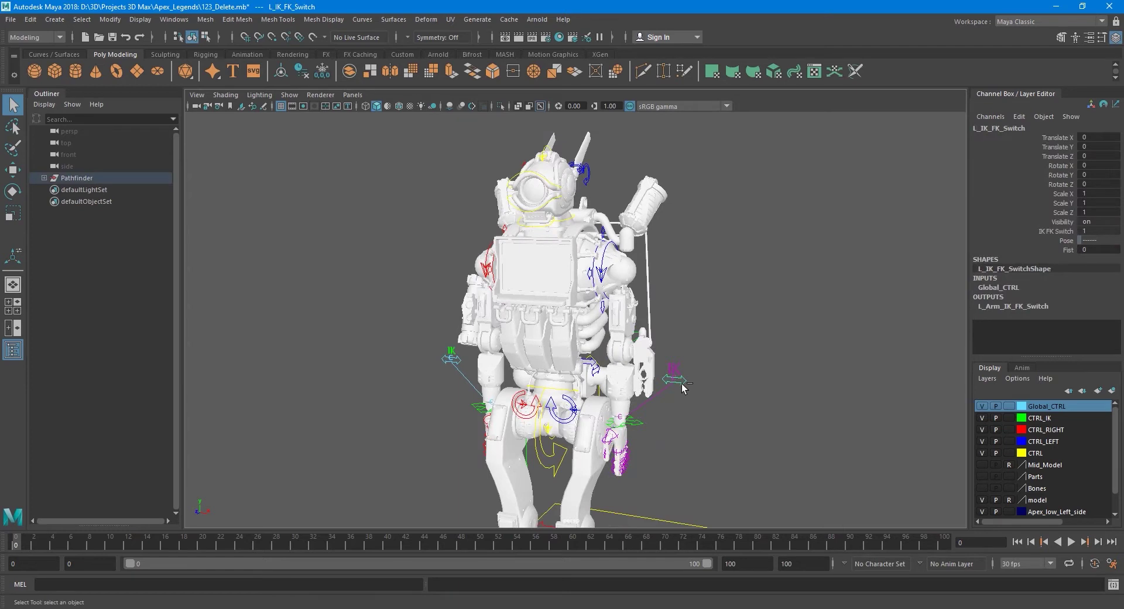
pyautogui.hotkey('ctrl', 'd')
pyautogui.press('w')
pyautogui.moveTo(715, 343); pyautogui.dragTo(714, 340)
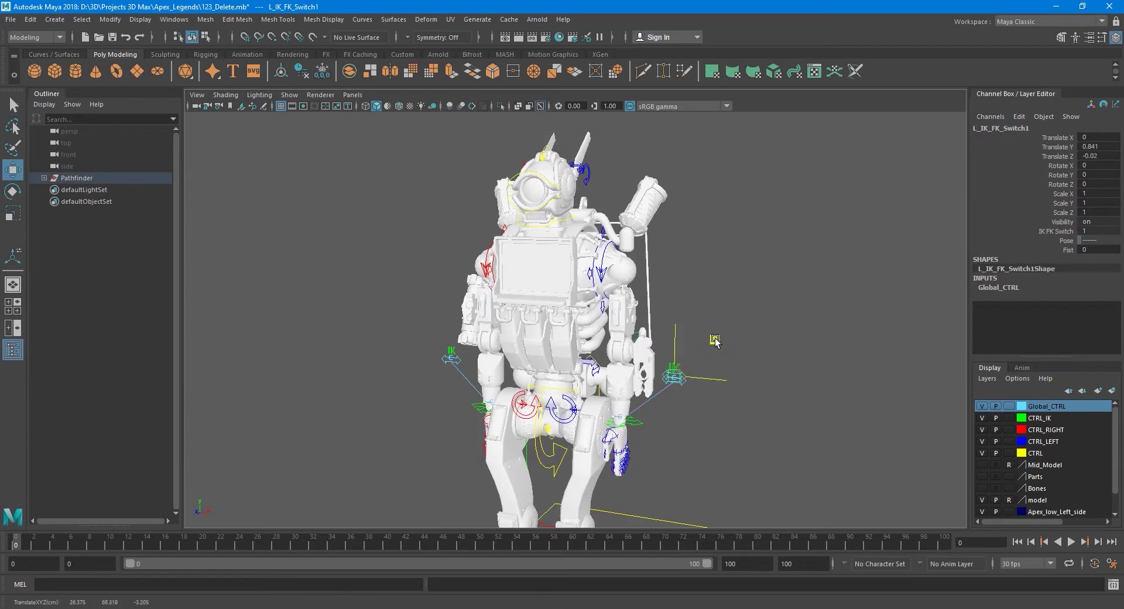
pyautogui.moveTo(714, 340); pyautogui.dragTo(659, 199, button='middle')
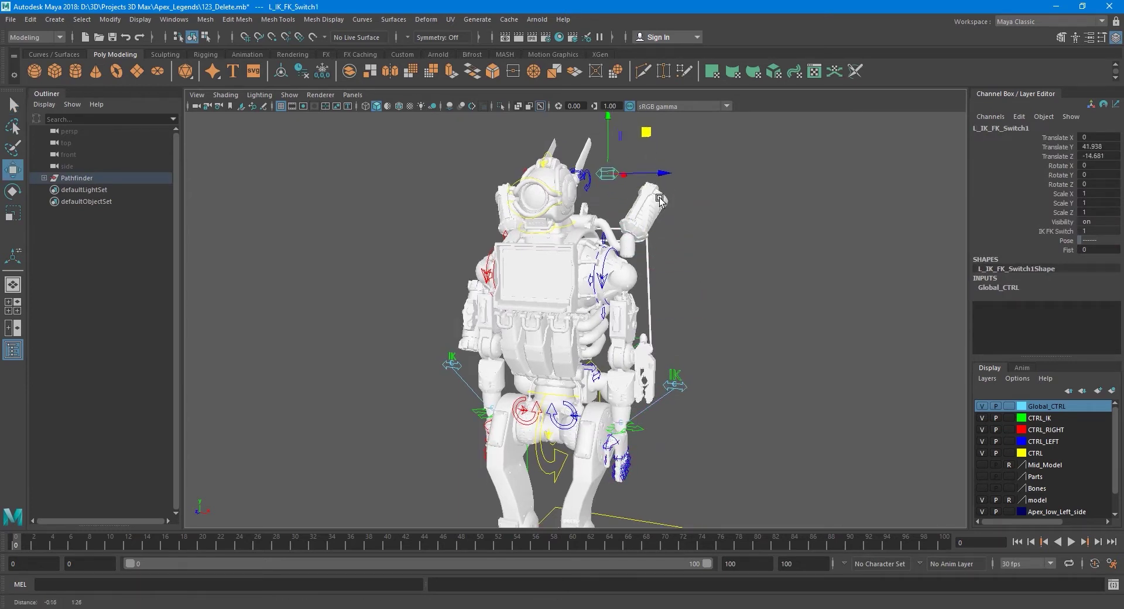
pyautogui.keyDown('alt'); pyautogui.moveTo(659, 199); pyautogui.dragTo(672, 201); pyautogui.keyUp('alt')
pyautogui.keyDown('alt'); pyautogui.moveTo(671, 201); pyautogui.dragTo(704, 249, button='middle'); pyautogui.keyUp('alt')
pyautogui.press('q')
# Hide the Fist and IK FK Switch attributes on the duplicated arrow control.
pyautogui.keyDown('alt'); pyautogui.moveTo(666, 281); pyautogui.dragTo(642, 324, button='middle'); pyautogui.keyUp('alt')
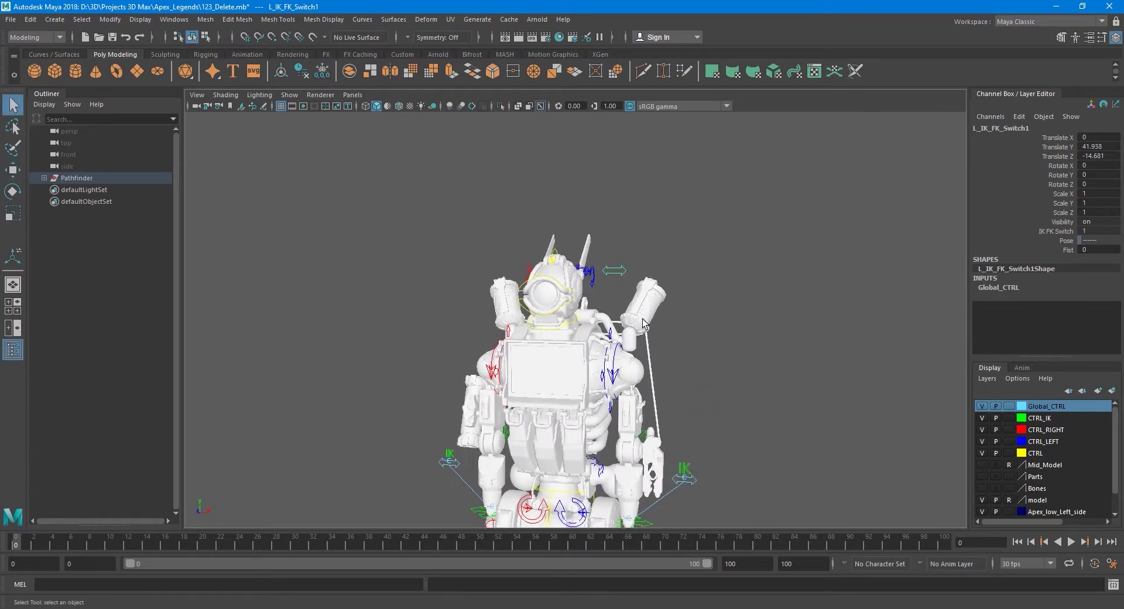
pyautogui.keyDown('alt'); pyautogui.moveTo(642, 324); pyautogui.dragTo(750, 251, button='right'); pyautogui.keyUp('alt')
pyautogui.keyDown('alt'); pyautogui.moveTo(750, 251); pyautogui.dragTo(707, 290, button='middle'); pyautogui.keyUp('alt')
pyautogui.click(1068, 249)
pyautogui.rightClick(1068, 249)
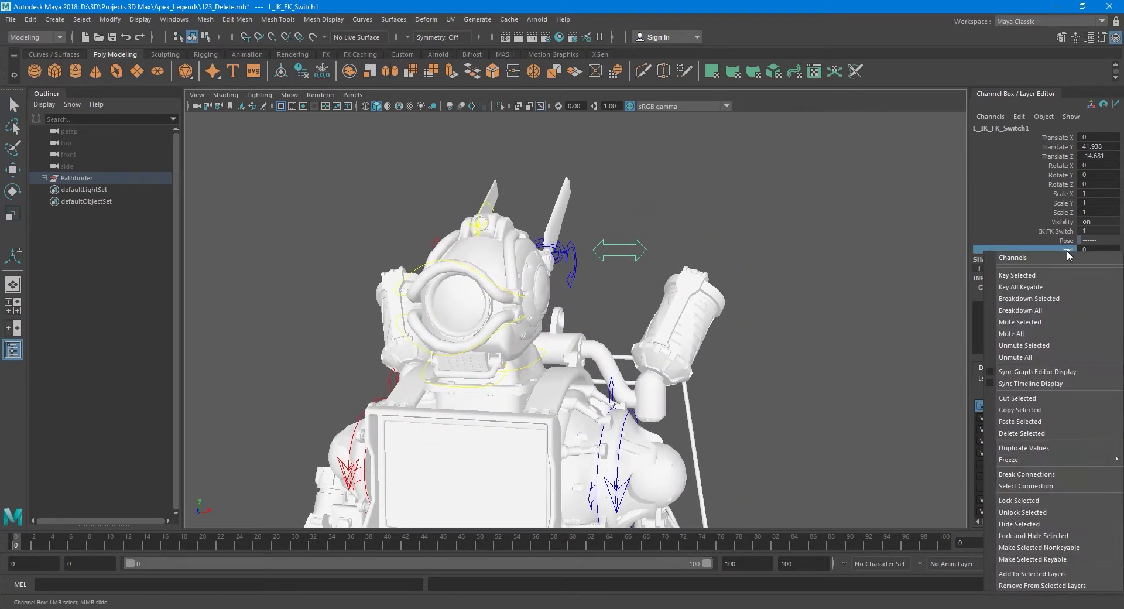
pyautogui.click(1040, 523)
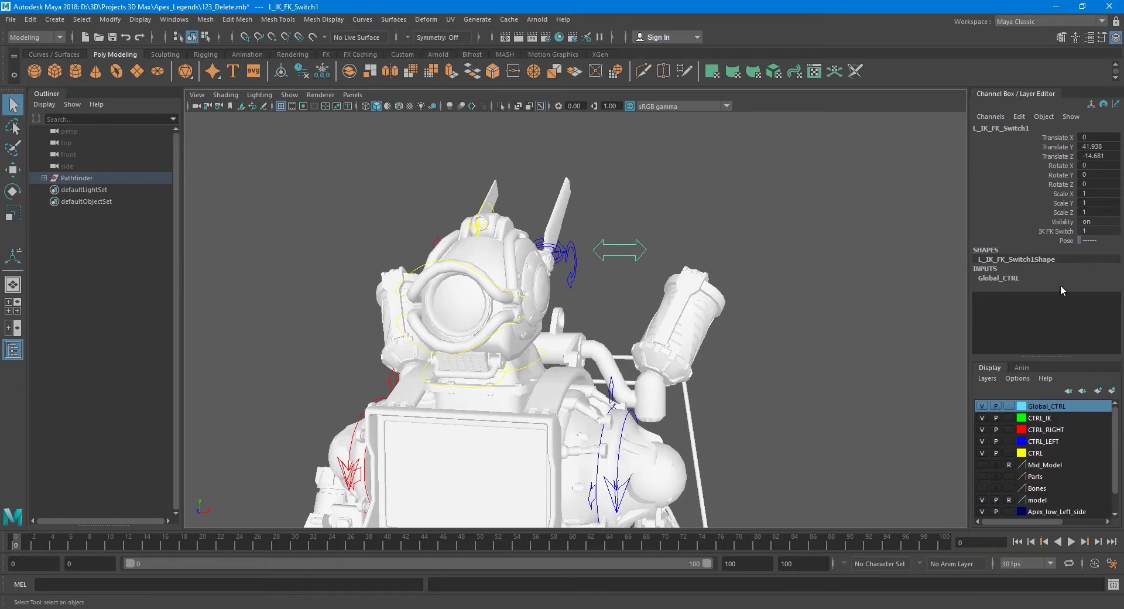
pyautogui.click(1052, 231)
pyautogui.rightClick(1057, 230)
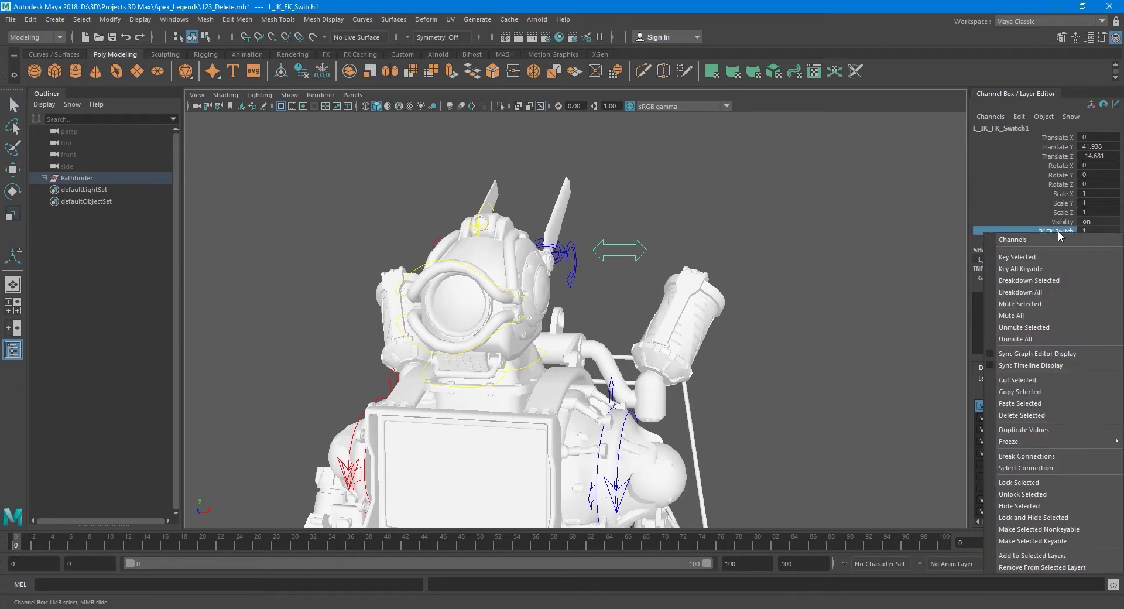
pyautogui.click(1044, 507)
# Move the duplicated arrow control from its IK/FK group under the left shoulder to the scene's top level, outside the Pathfinder hierarchy.
pyautogui.scroll(4, 604, 335)
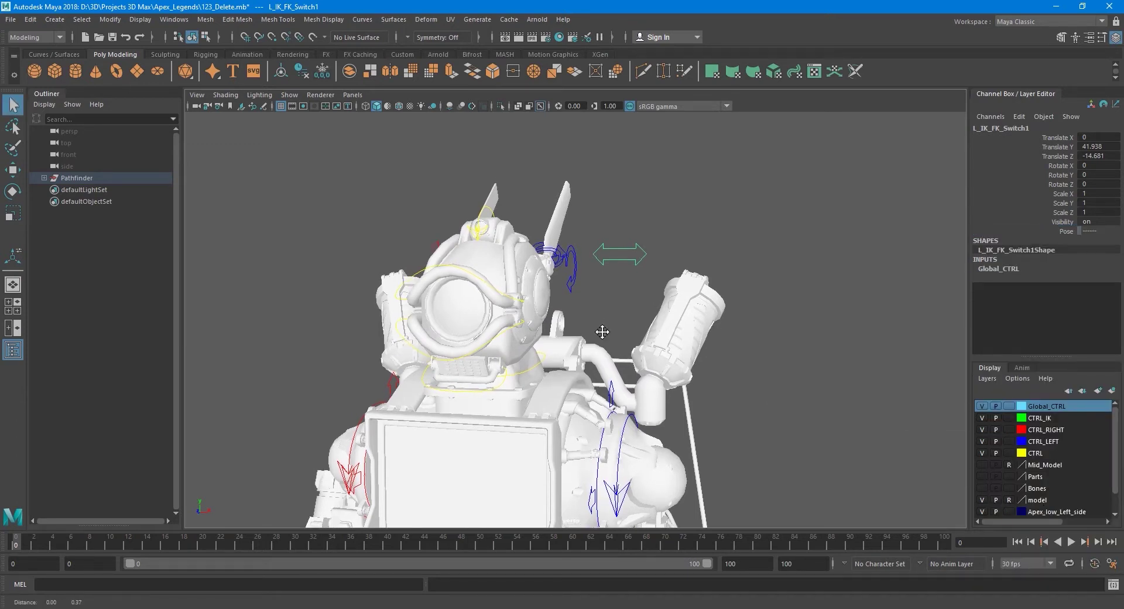
pyautogui.click(44, 177)
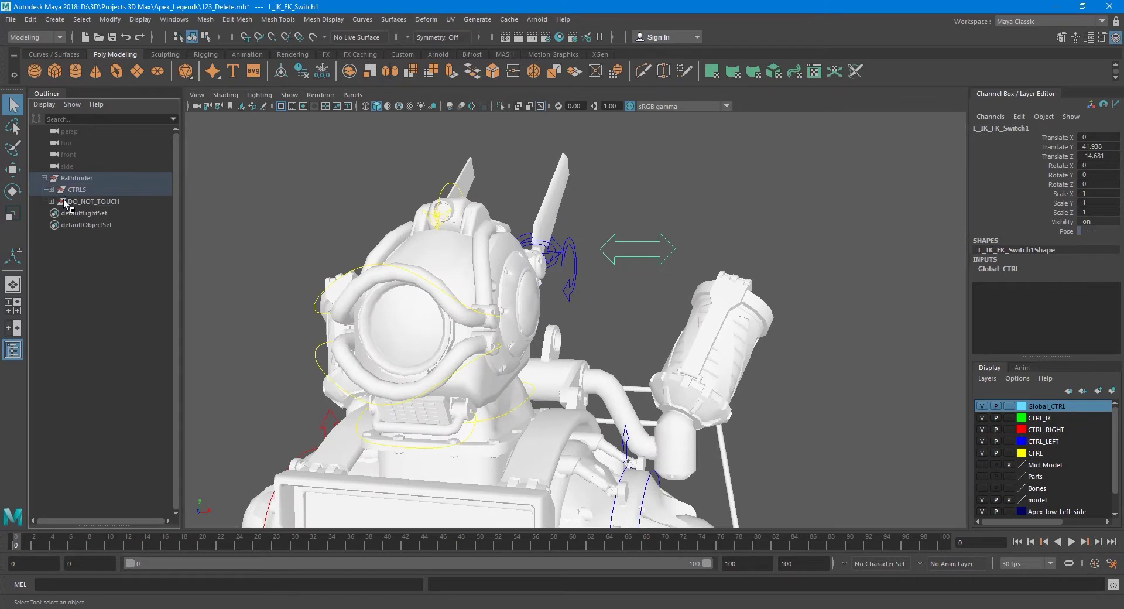
pyautogui.click(50, 189)
pyautogui.click(58, 201)
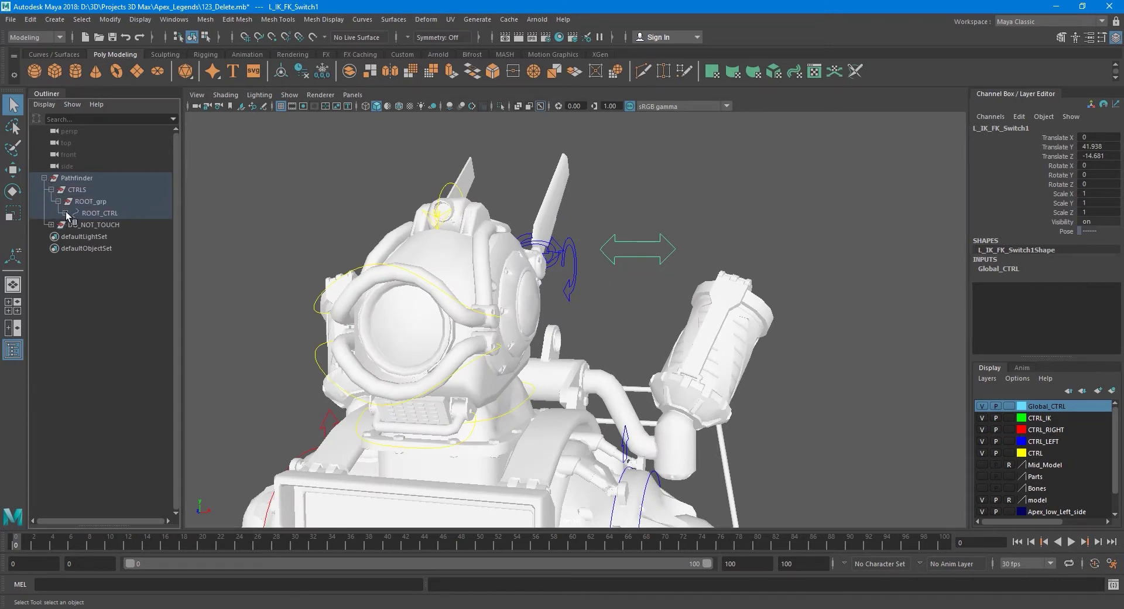
pyautogui.click(65, 212)
pyautogui.click(72, 225)
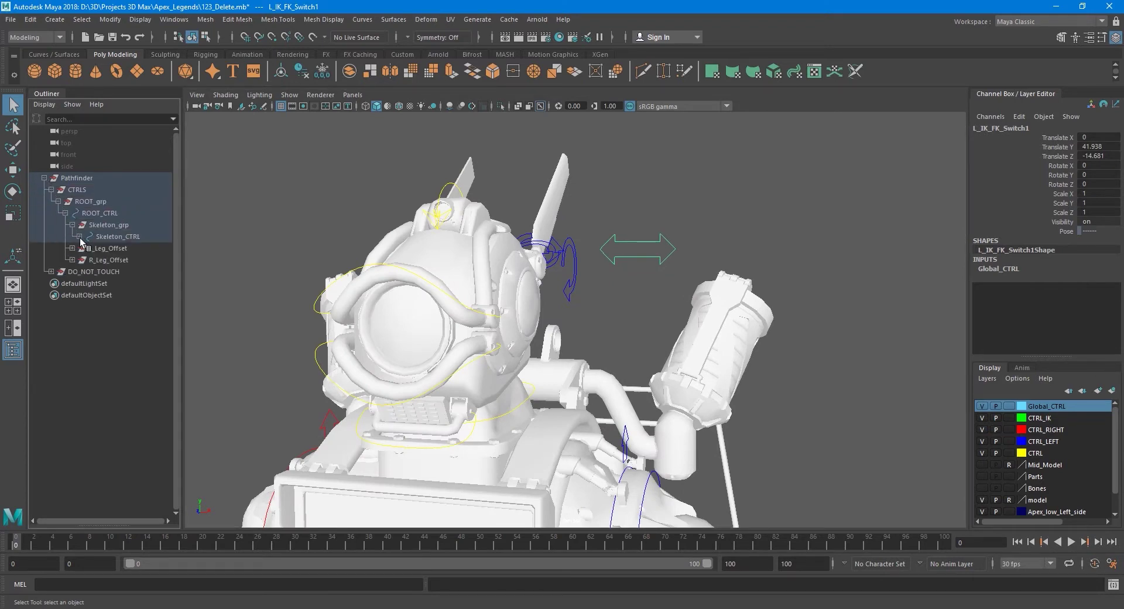
pyautogui.click(80, 237)
pyautogui.click(86, 248)
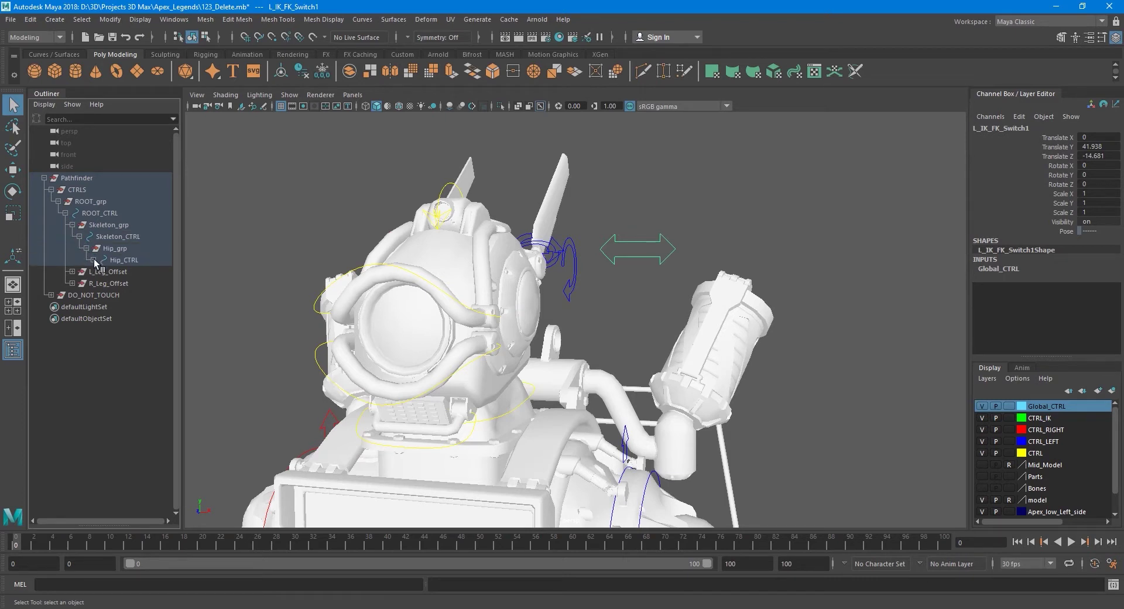
pyautogui.click(93, 260)
pyautogui.click(100, 271)
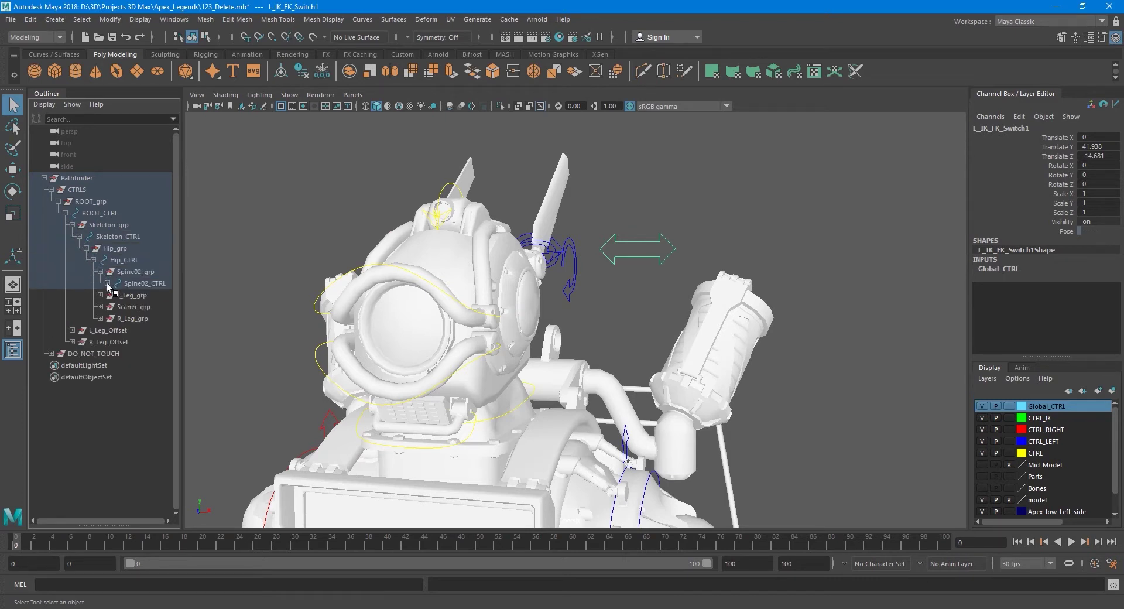
pyautogui.click(108, 283)
pyautogui.click(114, 354)
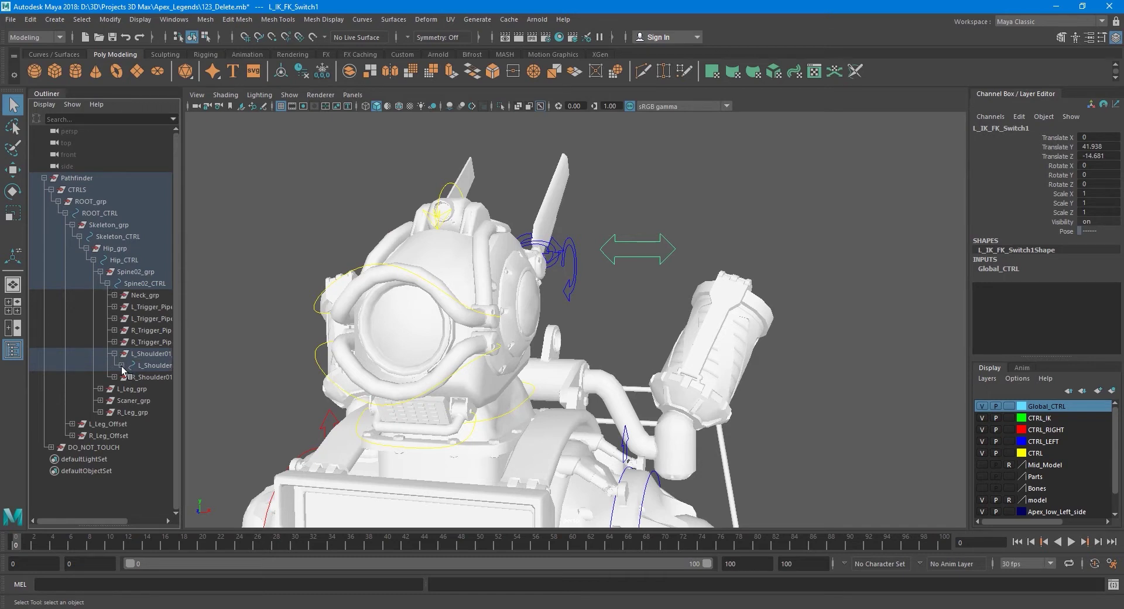
pyautogui.click(121, 365)
pyautogui.click(128, 377)
pyautogui.click(135, 389)
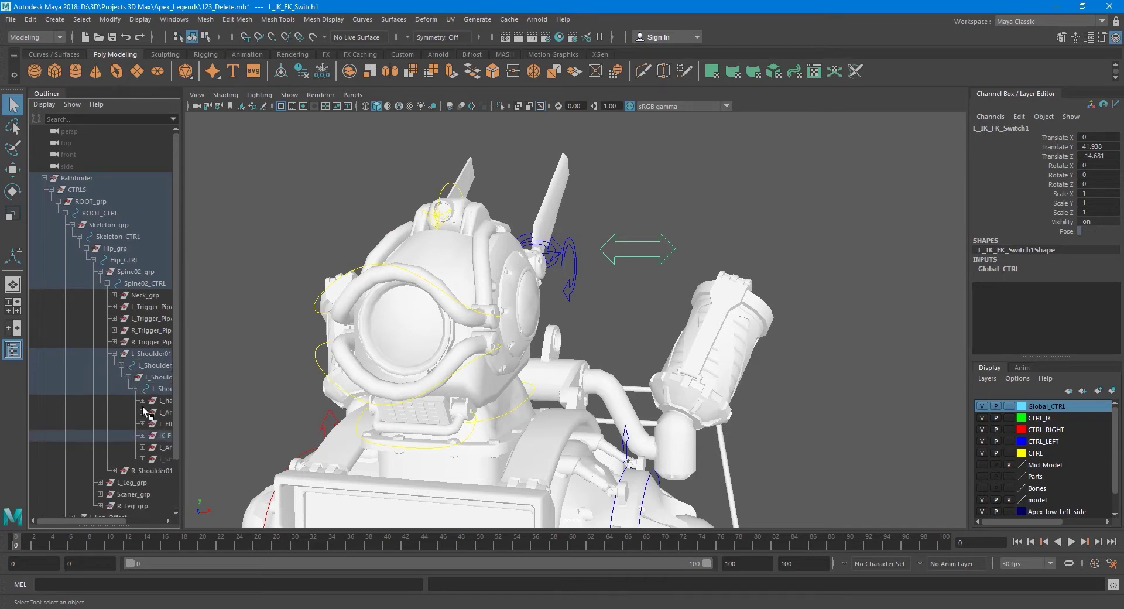
pyautogui.click(143, 435)
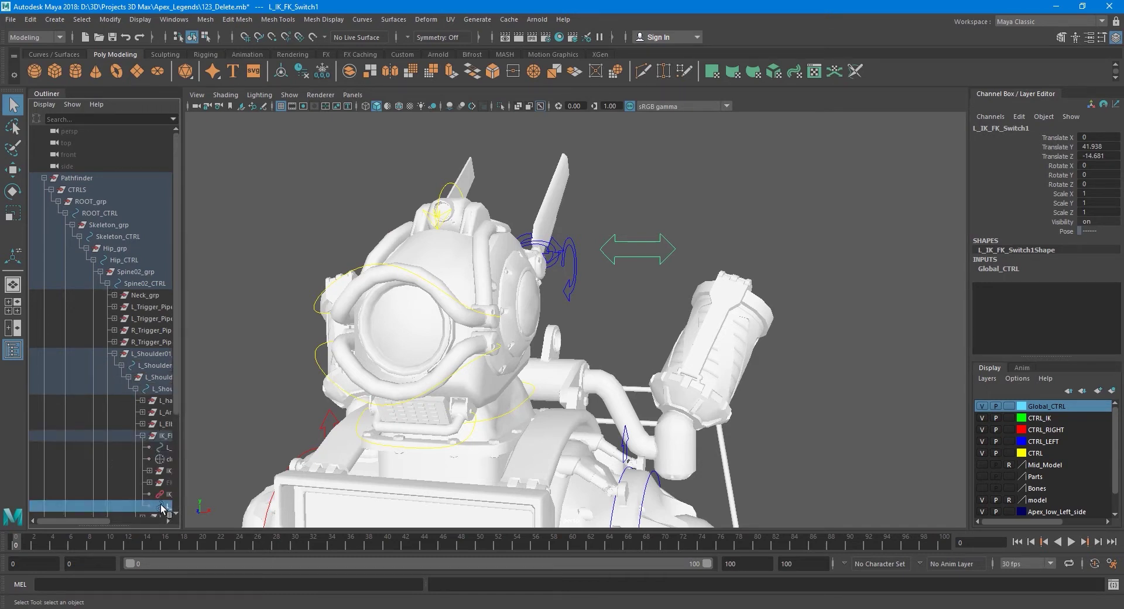
pyautogui.moveTo(159, 506); pyautogui.dragTo(79, 162, button='middle')
pyautogui.click(43, 189)
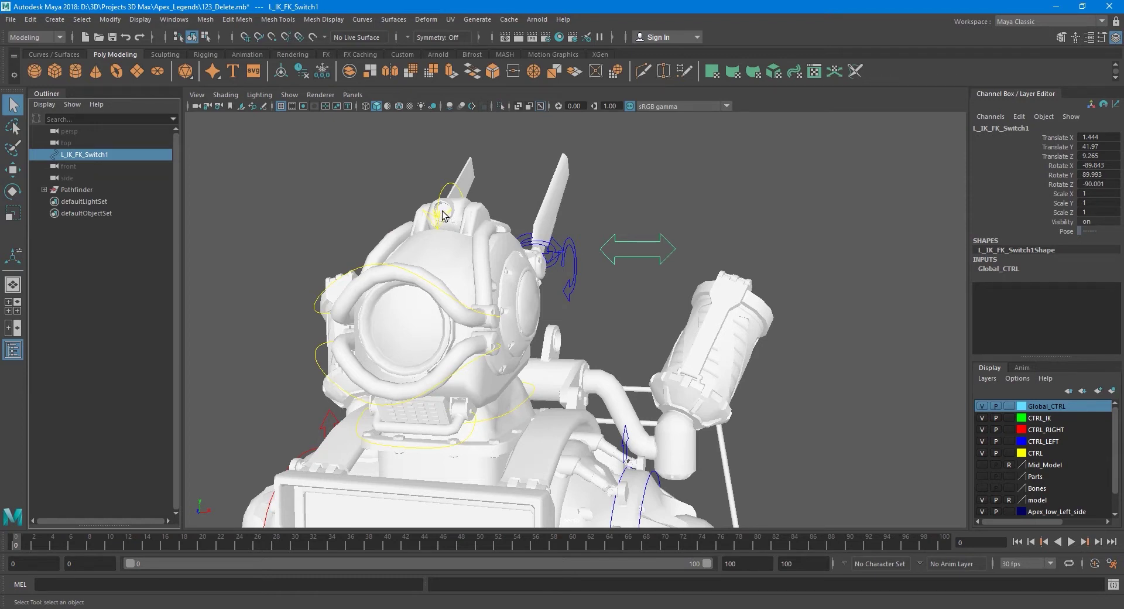
# Group the duplicated arrow control and center the new group's pivot.
pyautogui.keyDown('alt'); pyautogui.moveTo(617, 275); pyautogui.dragTo(623, 301, button='middle'); pyautogui.keyUp('alt')
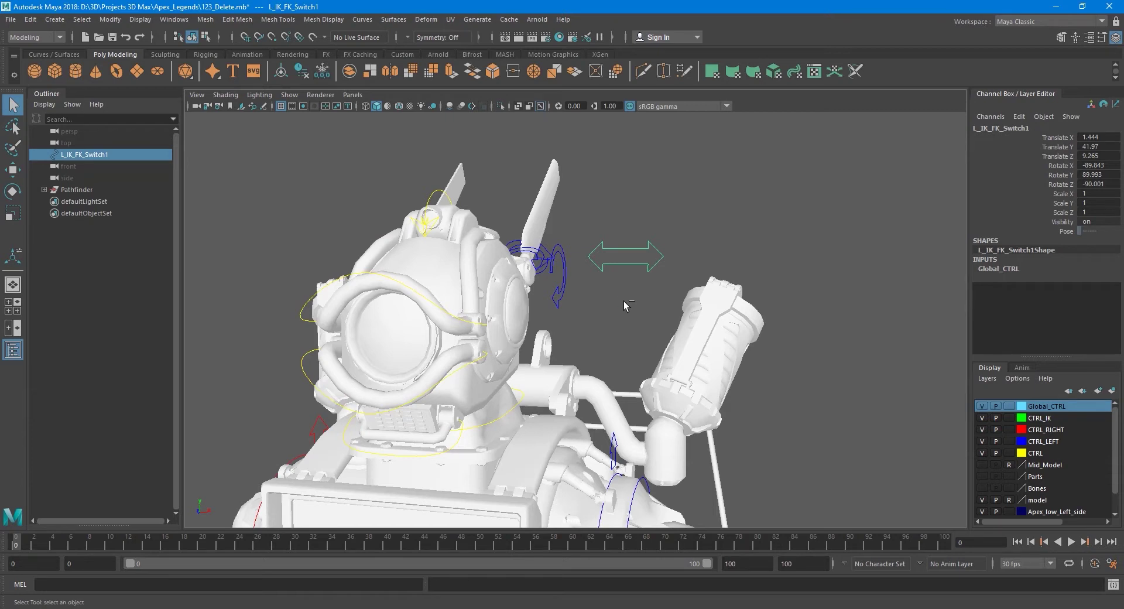
pyautogui.hotkey('ctrl', 'g')
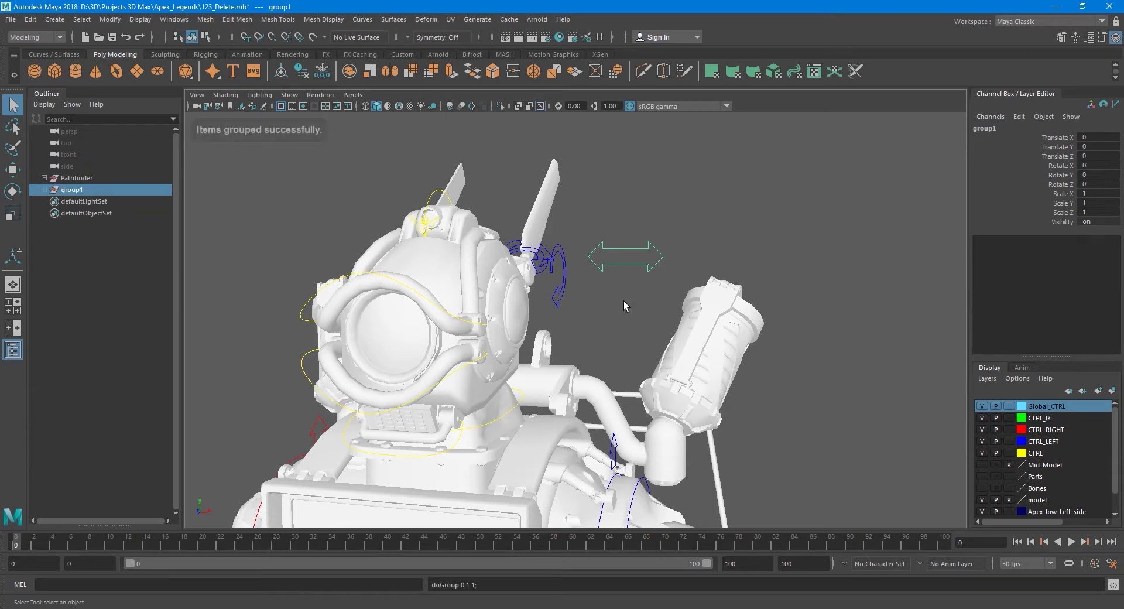
pyautogui.click(109, 19)
pyautogui.click(153, 105)
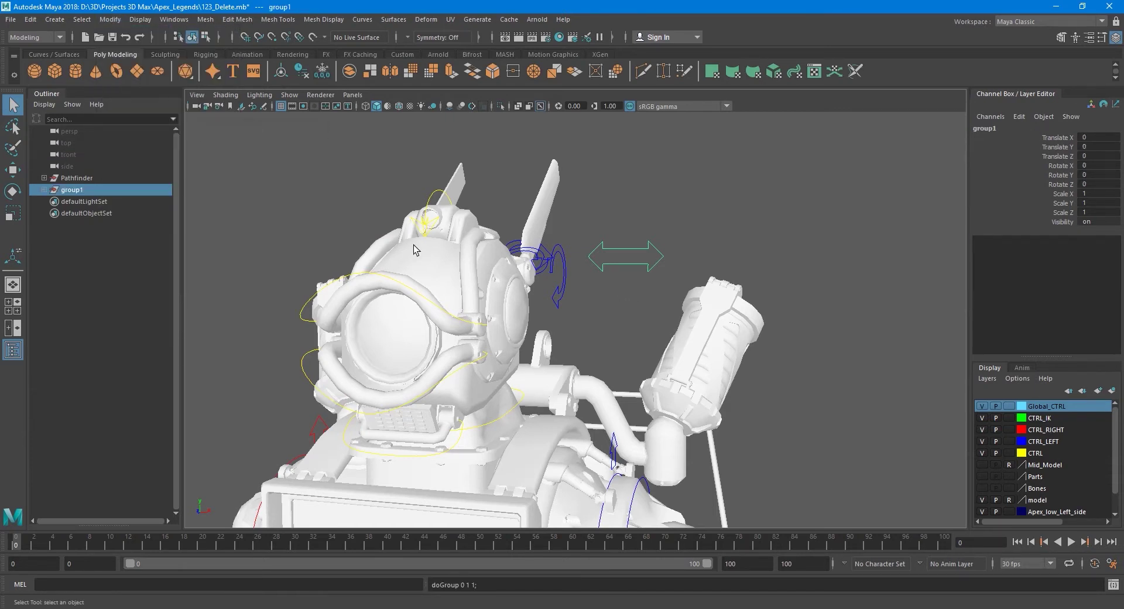
pyautogui.press('w')
pyautogui.press('q')
# Freeze the transformations of the arrow control inside group1 and select its parent group.
pyautogui.click(44, 190)
pyautogui.click(100, 203)
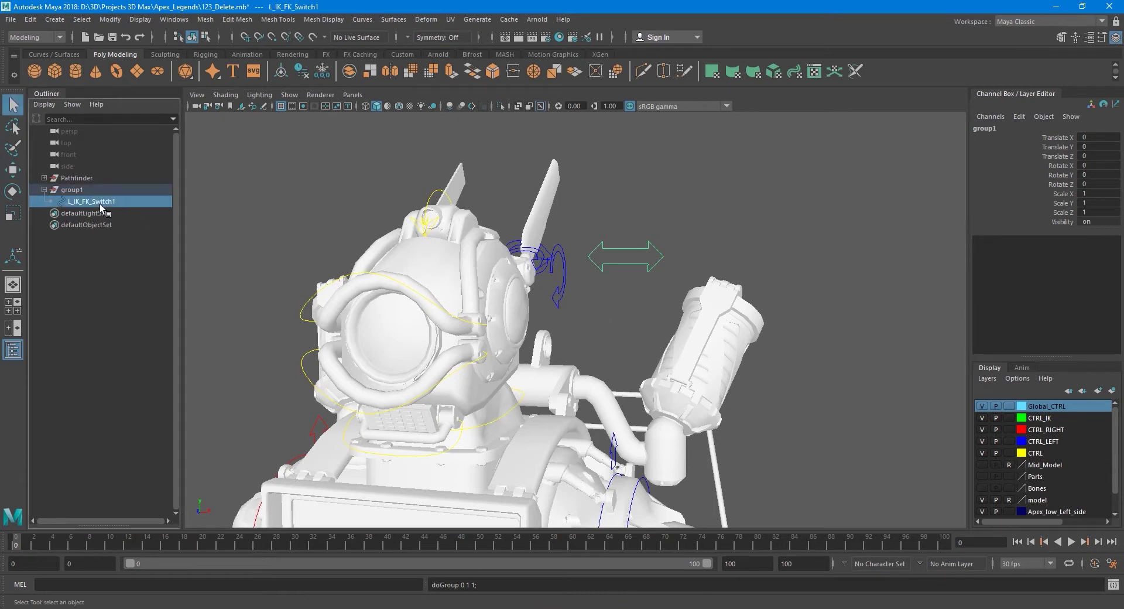
pyautogui.click(110, 19)
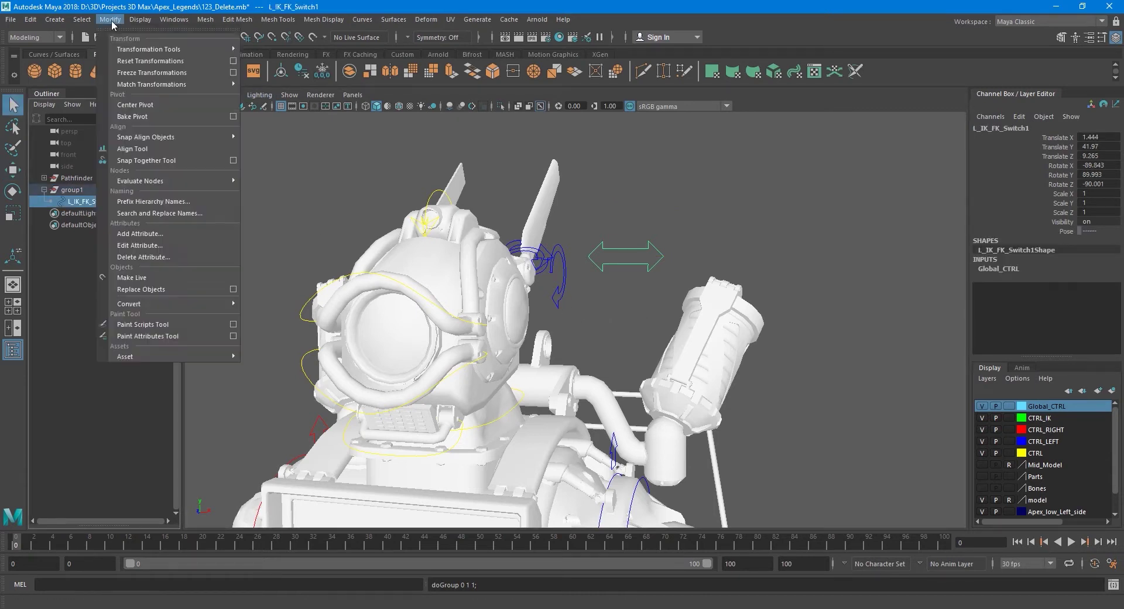
pyautogui.click(139, 72)
pyautogui.click(75, 191)
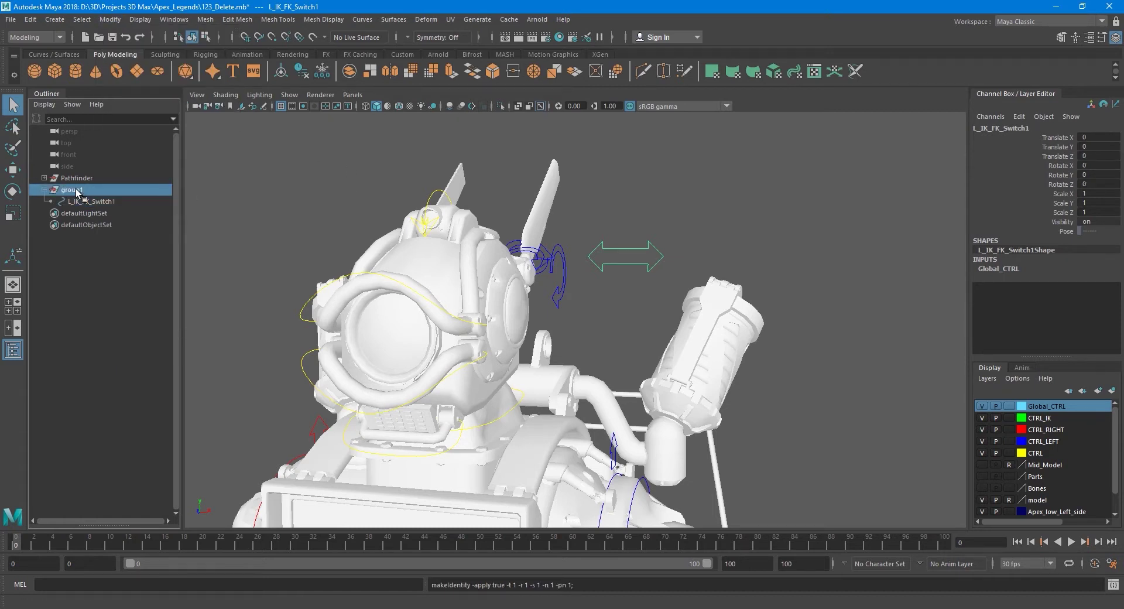
pyautogui.click(111, 20)
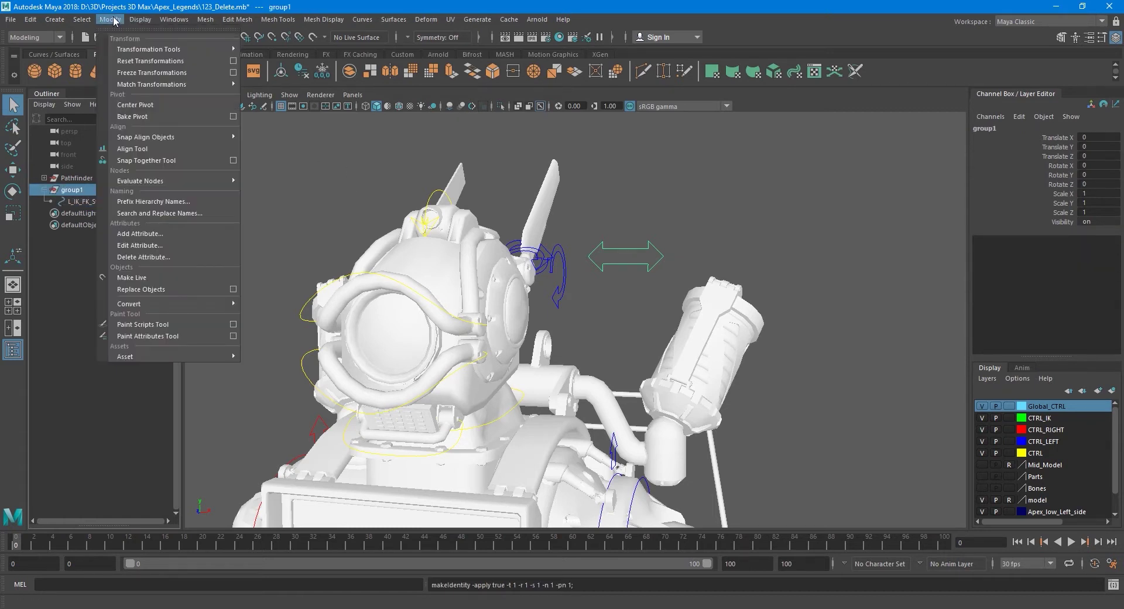
pyautogui.click(113, 20)
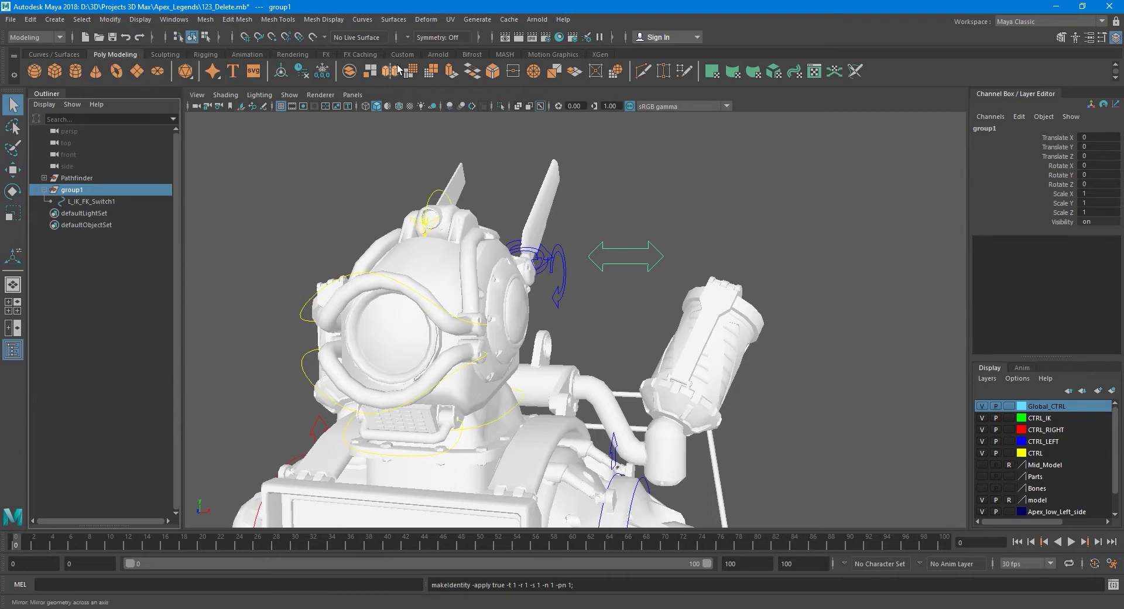
# Rename the duplicated arrow control L_IK_FK_Switch1 inside group1 as Head_Emotion_Switch.
pyautogui.keyDown('alt'); pyautogui.moveTo(543, 233); pyautogui.dragTo(500, 238, button='middle'); pyautogui.keyUp('alt')
pyautogui.keyDown('alt'); pyautogui.moveTo(500, 239); pyautogui.dragTo(529, 244, button='right'); pyautogui.keyUp('alt')
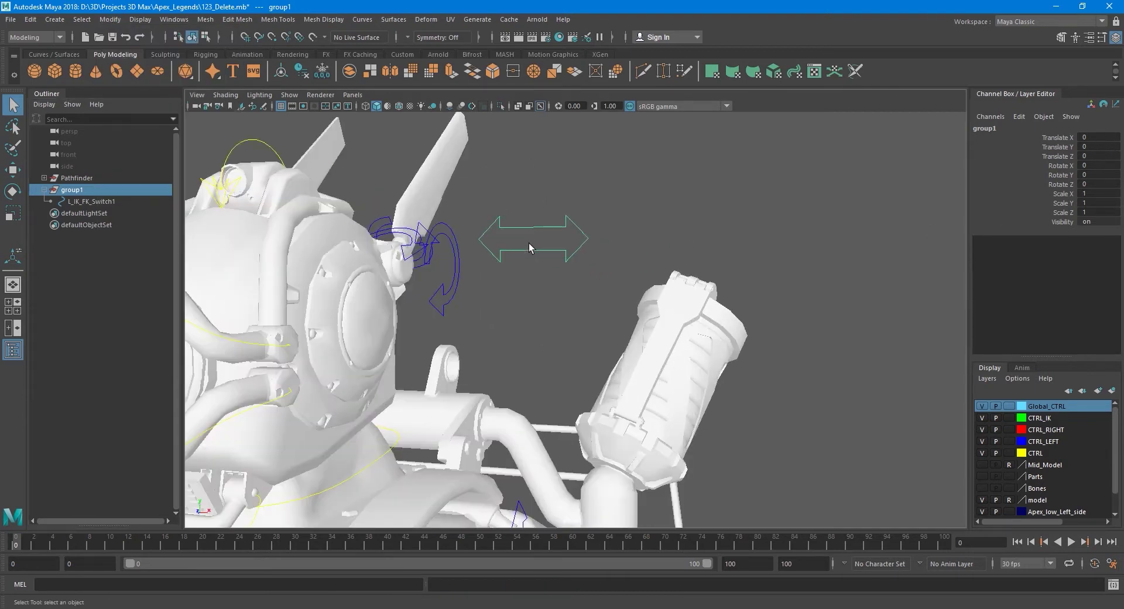
pyautogui.keyDown('alt'); pyautogui.moveTo(496, 236); pyautogui.dragTo(499, 258, button='middle'); pyautogui.keyUp('alt')
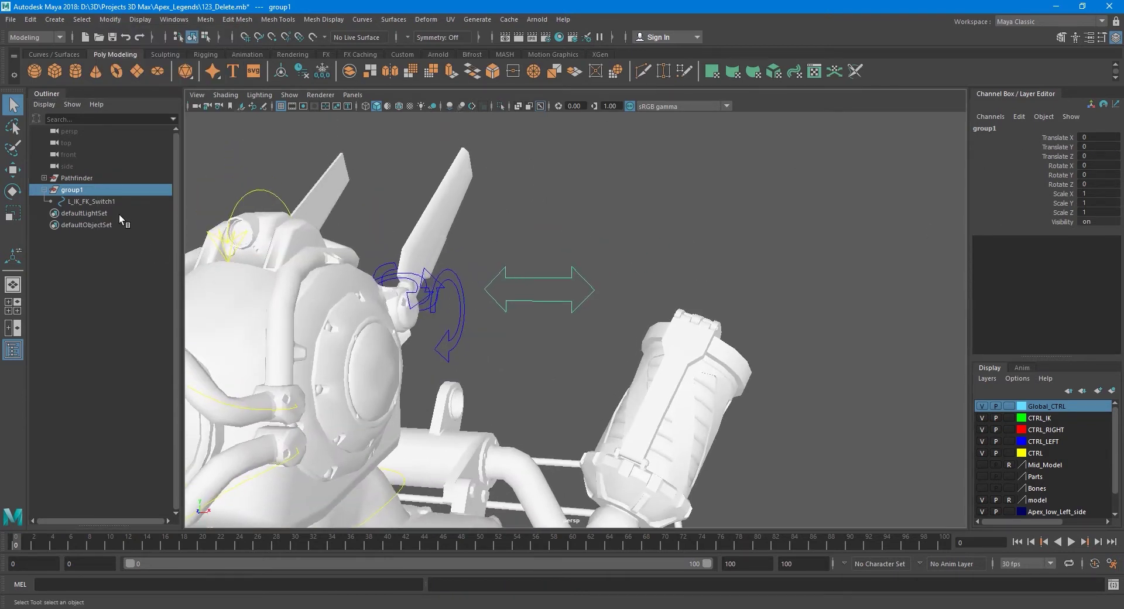
pyautogui.click(104, 200)
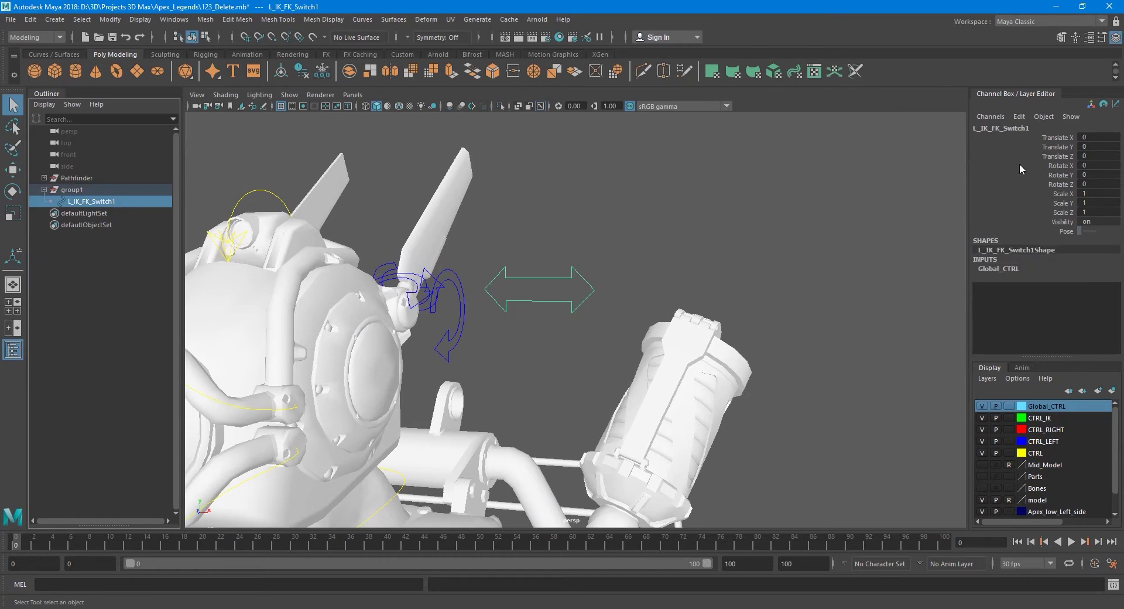
pyautogui.doubleClick(1035, 128)
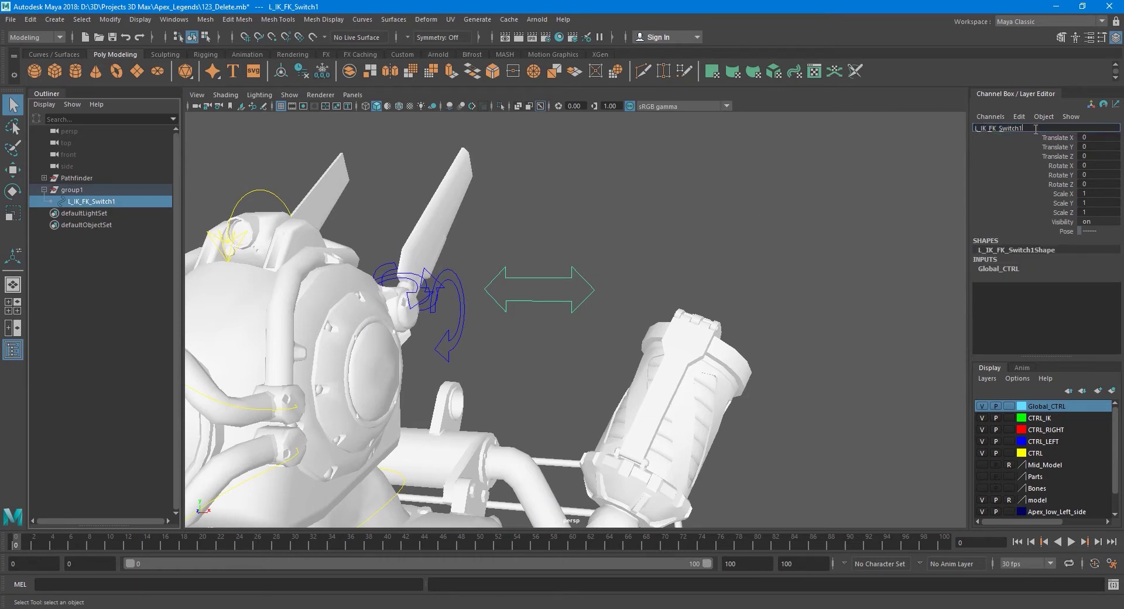
pyautogui.press('BackSpace')
pyautogui.press('BackSpace')
pyautogui.press('BackSpace')
pyautogui.press('BackSpace')
pyautogui.press('BackSpace')
pyautogui.press('BackSpace')
pyautogui.press('BackSpace')
pyautogui.press('BackSpace')
pyautogui.press('BackSpace')
pyautogui.press('BackSpace')
pyautogui.press('BackSpace')
pyautogui.press('BackSpace')
pyautogui.press('BackSpace')
pyautogui.press('BackSpace')
pyautogui.write('Head_Emotion_Switch')
pyautogui.press('Return')
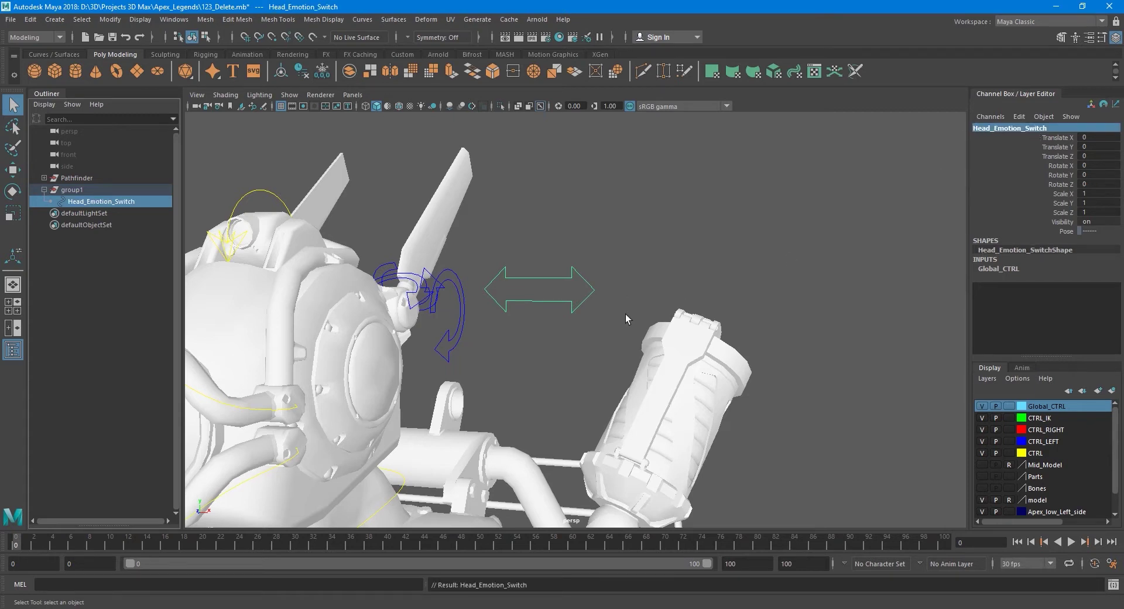
# Rename the arrow control's parent group as Head_Emotion_Switch_grp, reusing the control's copied name.
pyautogui.click(1059, 128)
pyautogui.hotkey('ctrl', 'c')
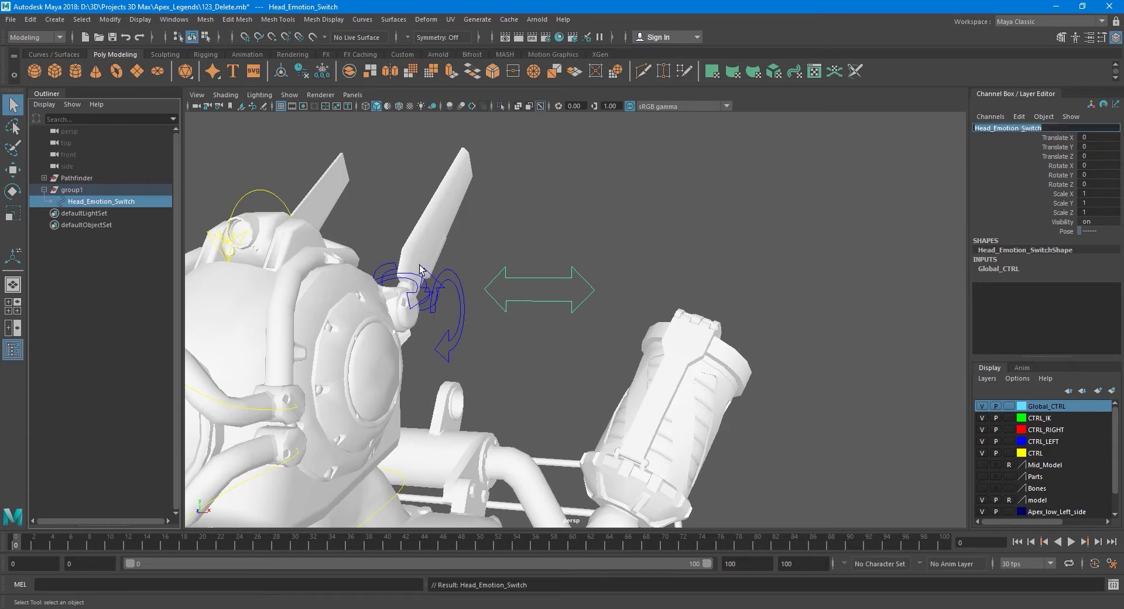
pyautogui.click(136, 191)
pyautogui.click(1000, 130)
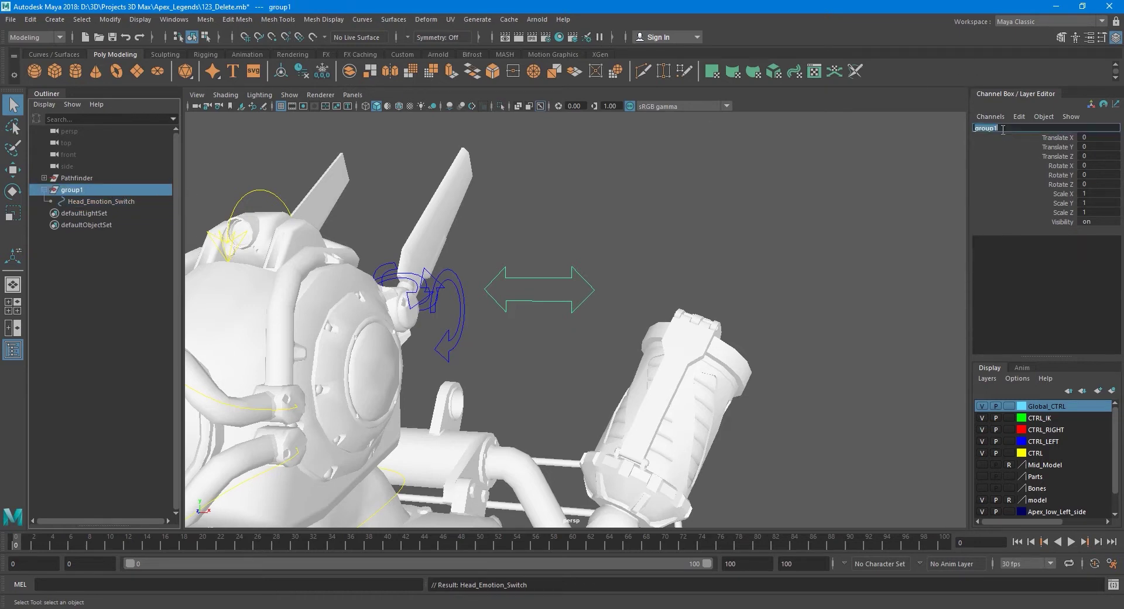
pyautogui.hotkey('ctrl', 'v')
pyautogui.write('_orp')
pyautogui.press('Return')
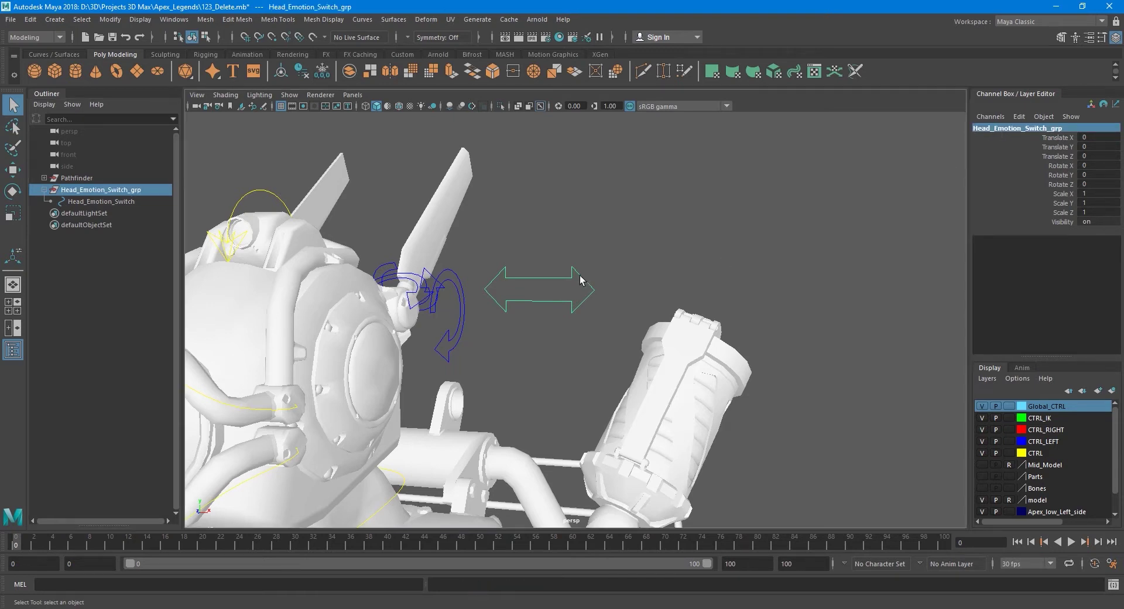
# Start adding an attribute to the Head_Emotion_Switch control with the long name Emotion_Switch.
pyautogui.press('Down')
pyautogui.keyDown('alt'); pyautogui.moveTo(609, 293); pyautogui.dragTo(650, 289); pyautogui.keyUp('alt')
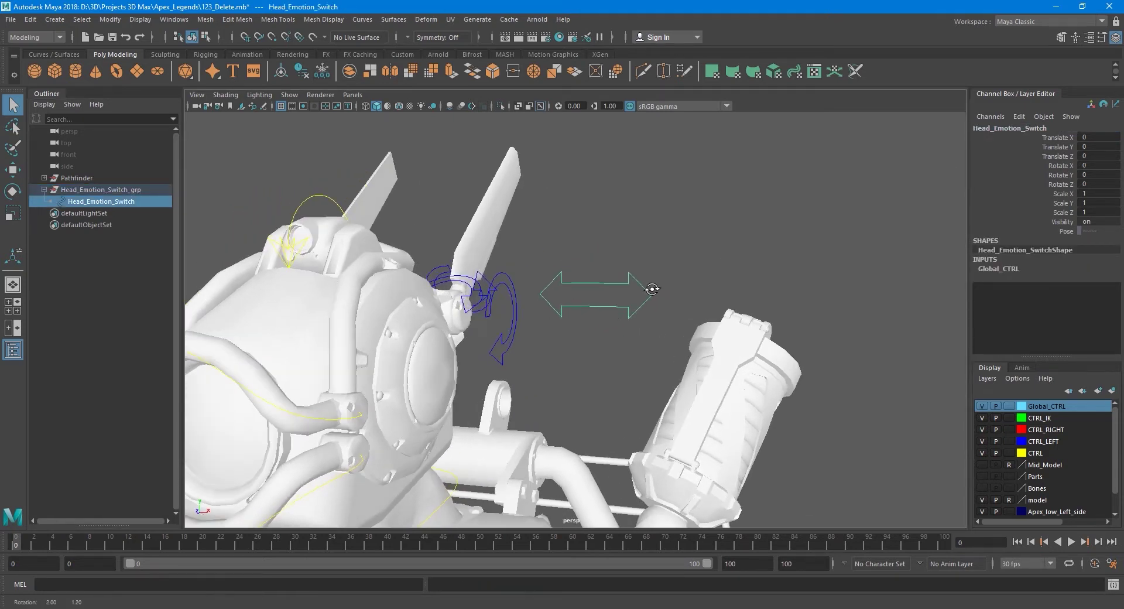
pyautogui.keyDown('alt'); pyautogui.moveTo(606, 320); pyautogui.dragTo(623, 294, button='middle'); pyautogui.keyUp('alt')
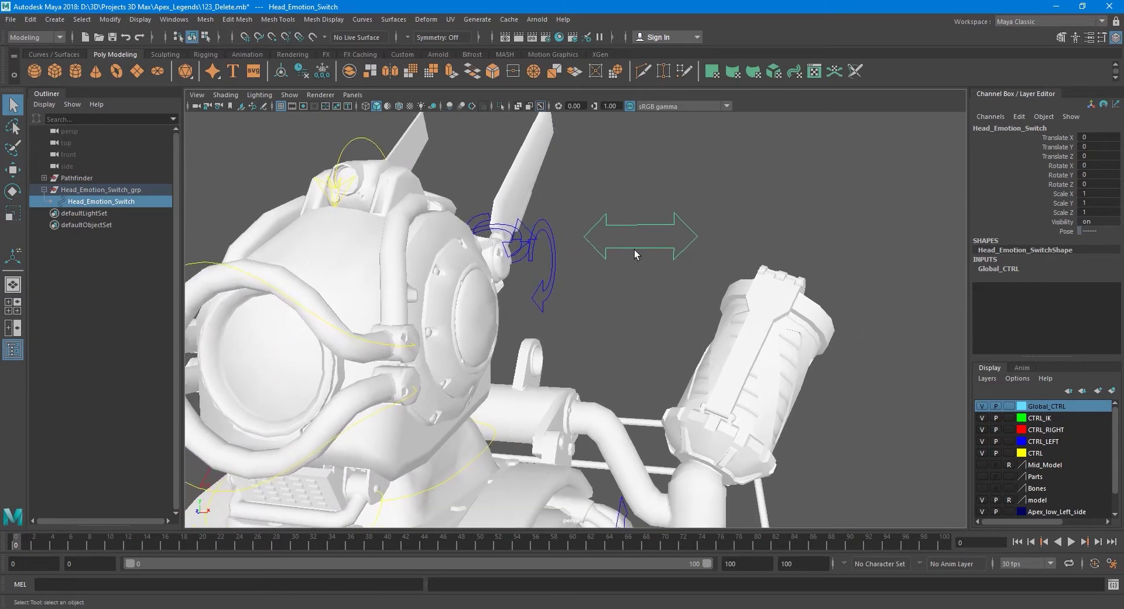
pyautogui.scroll(-3, 634, 250)
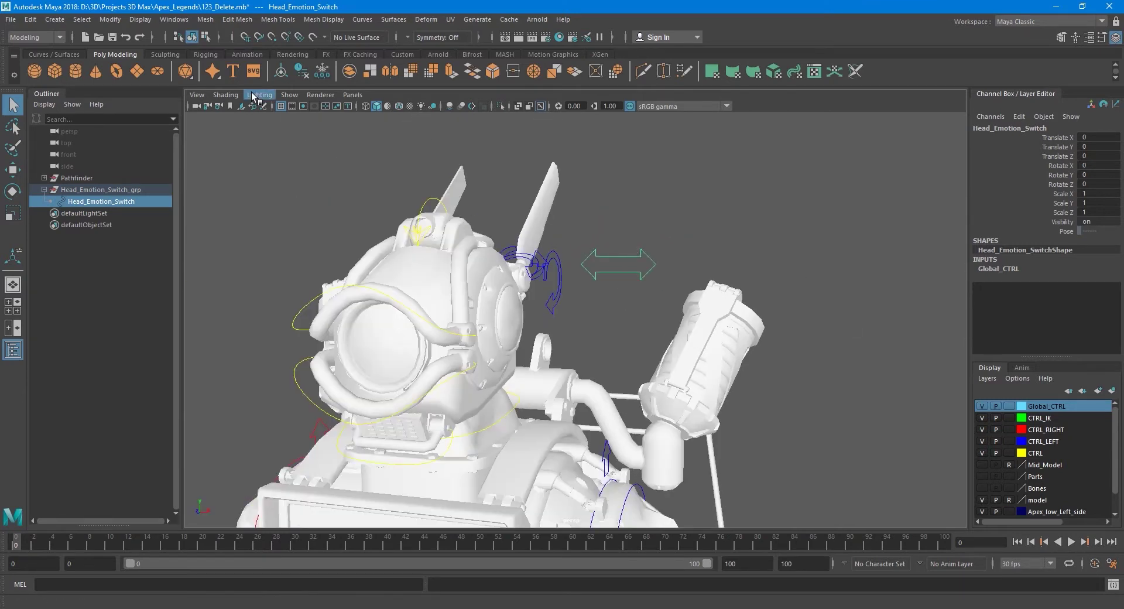
pyautogui.click(140, 20)
pyautogui.moveTo(119, 24)
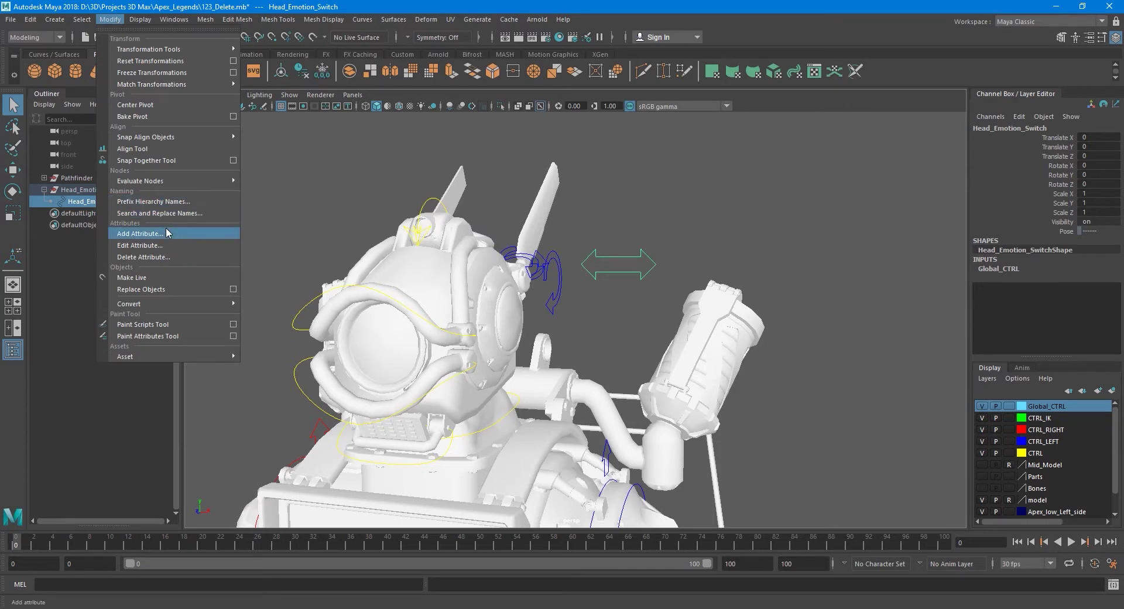
pyautogui.click(140, 233)
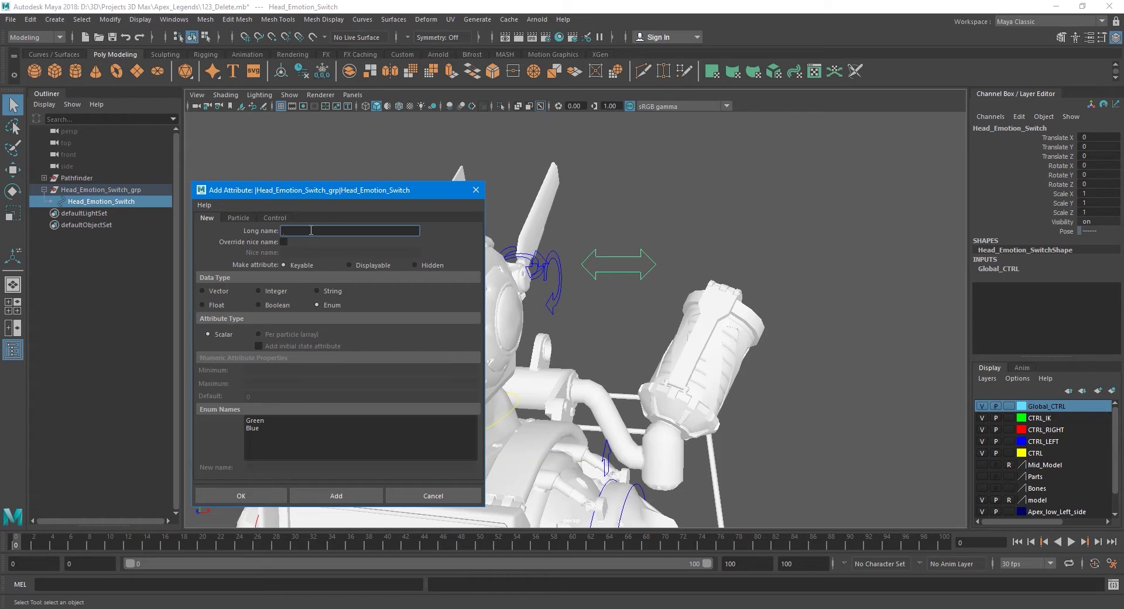
pyautogui.write('H')
pyautogui.press('BackSpace')
pyautogui.write('Emotion_Switch')
# Define the first three enum names of the Emotion_Switch attribute as Standart, Interesting and Surprice.
pyautogui.click(283, 417)
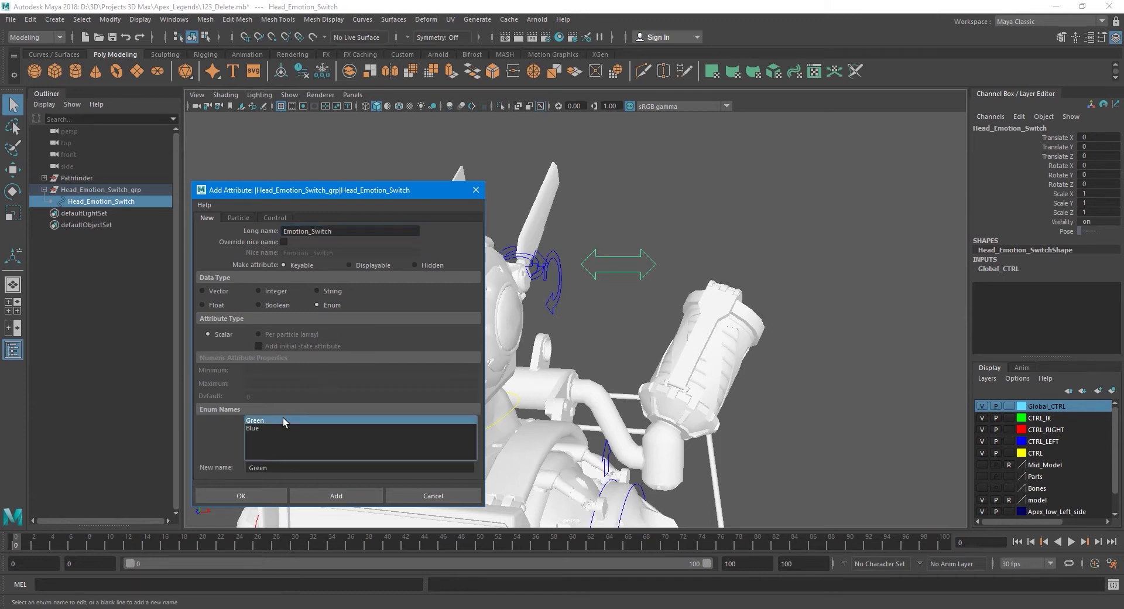
pyautogui.doubleClick(283, 467)
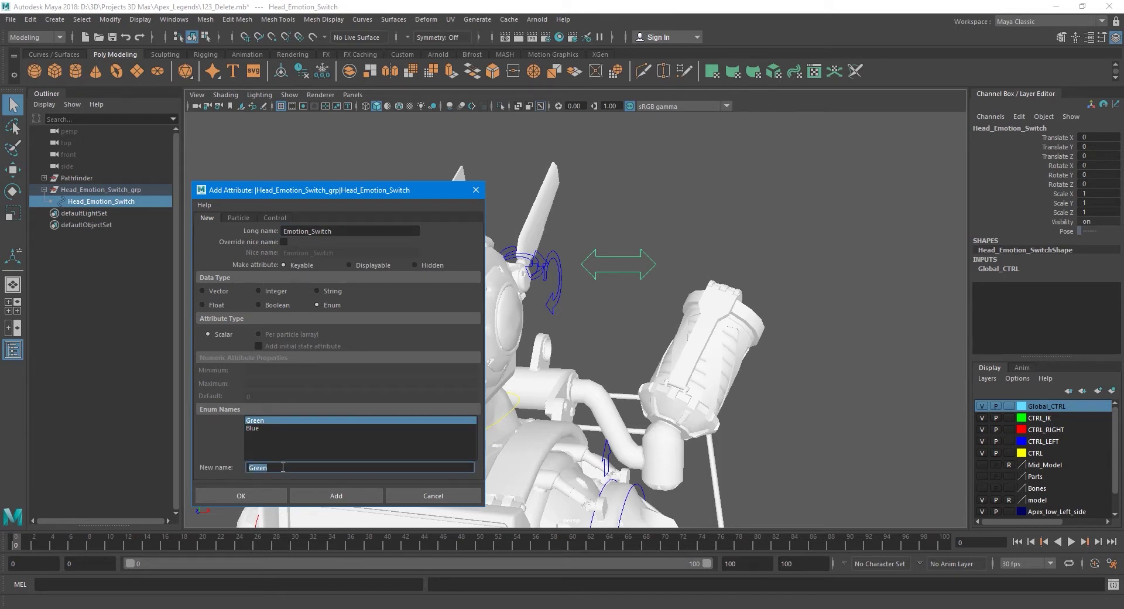
pyautogui.write('Standart')
pyautogui.click(267, 428)
pyautogui.click(290, 468)
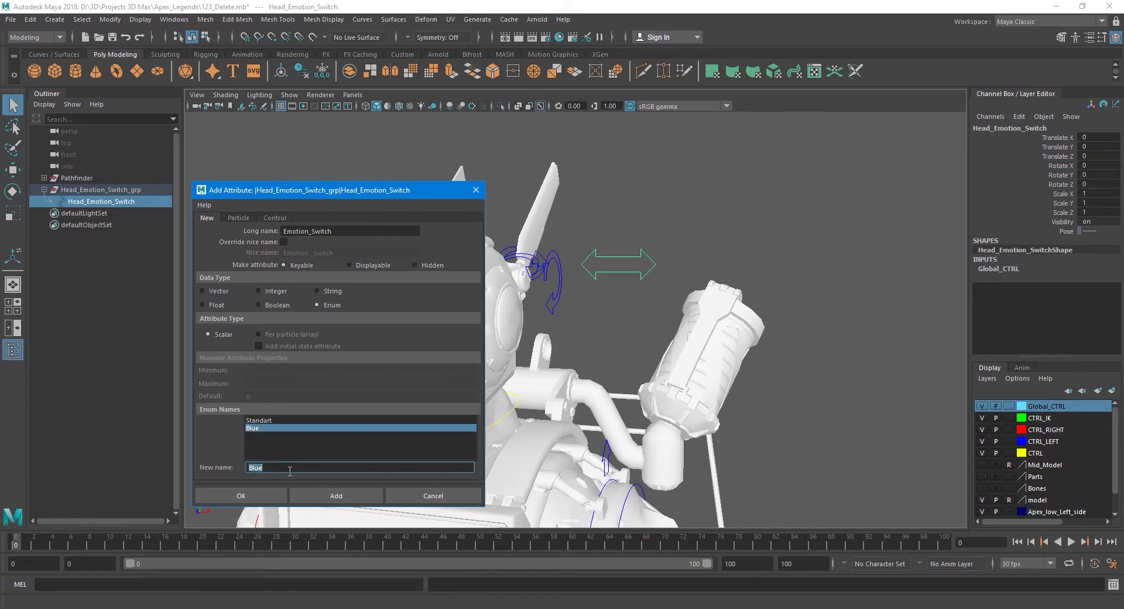
pyautogui.write('Interesting')
pyautogui.press('Return')
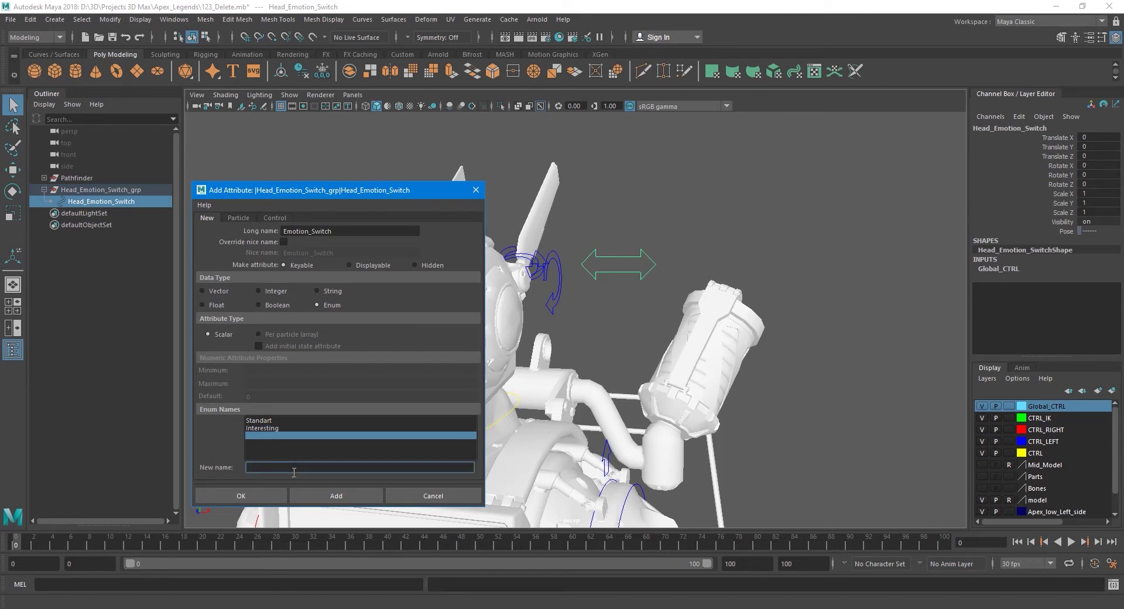
pyautogui.write('Surprice')
pyautogui.press('Return')
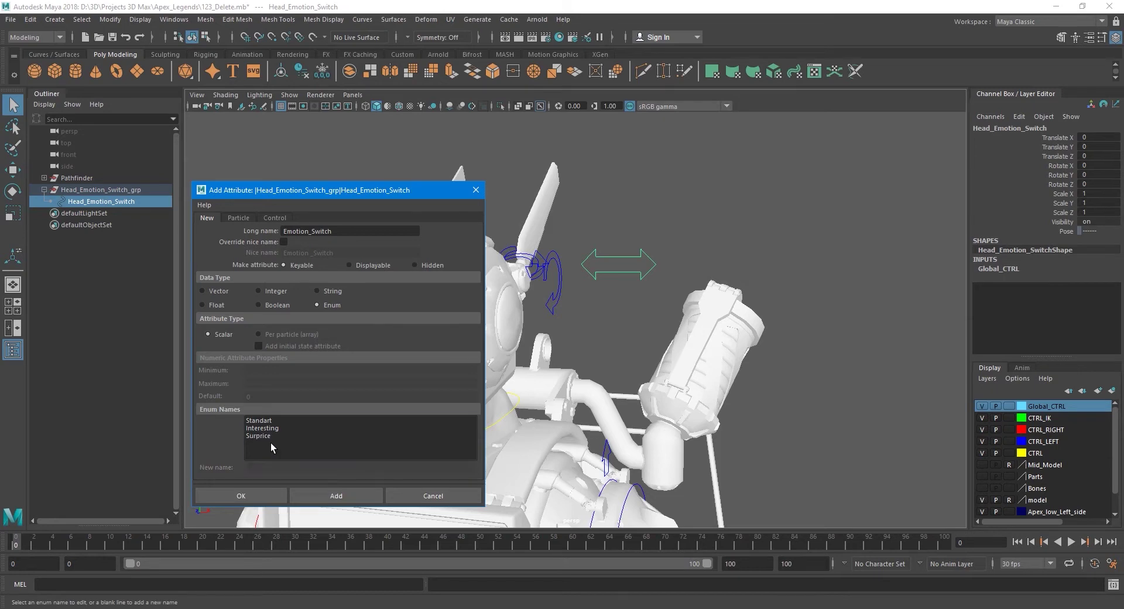
# Append the enum names Angry and Disgust, and add the Emotion_Switch attribute to the control.
pyautogui.click(271, 442)
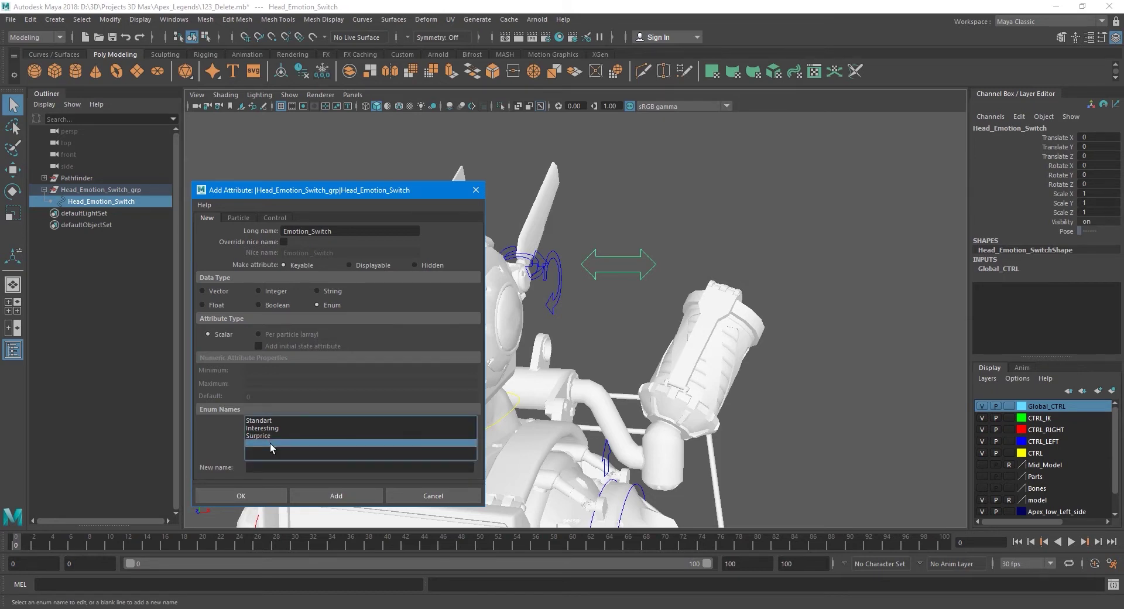
pyautogui.click(277, 467)
pyautogui.write('An')
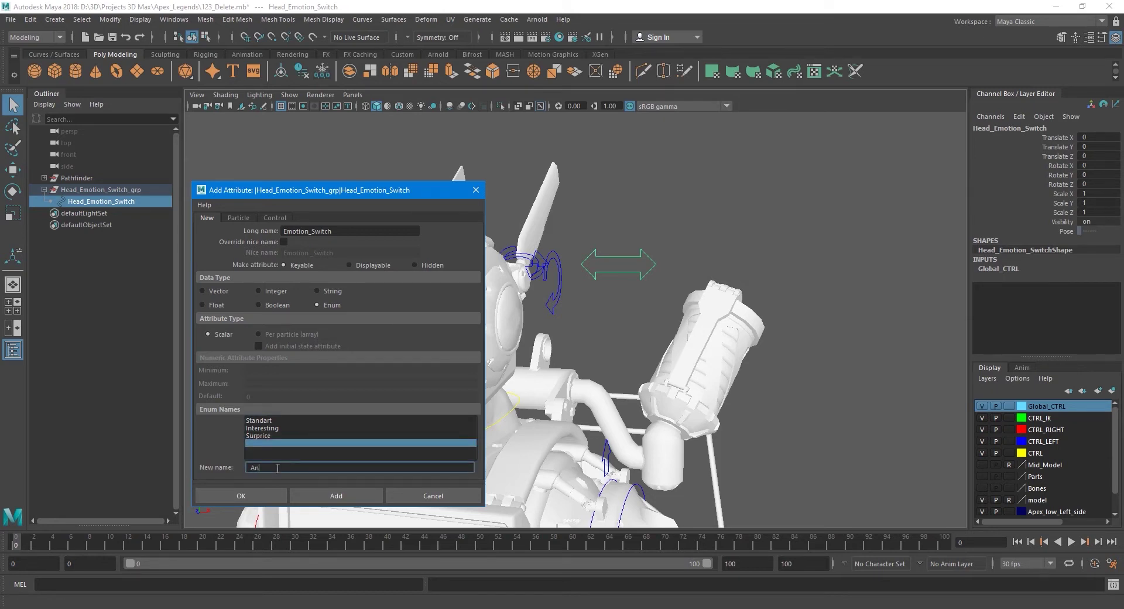
pyautogui.write('gry')
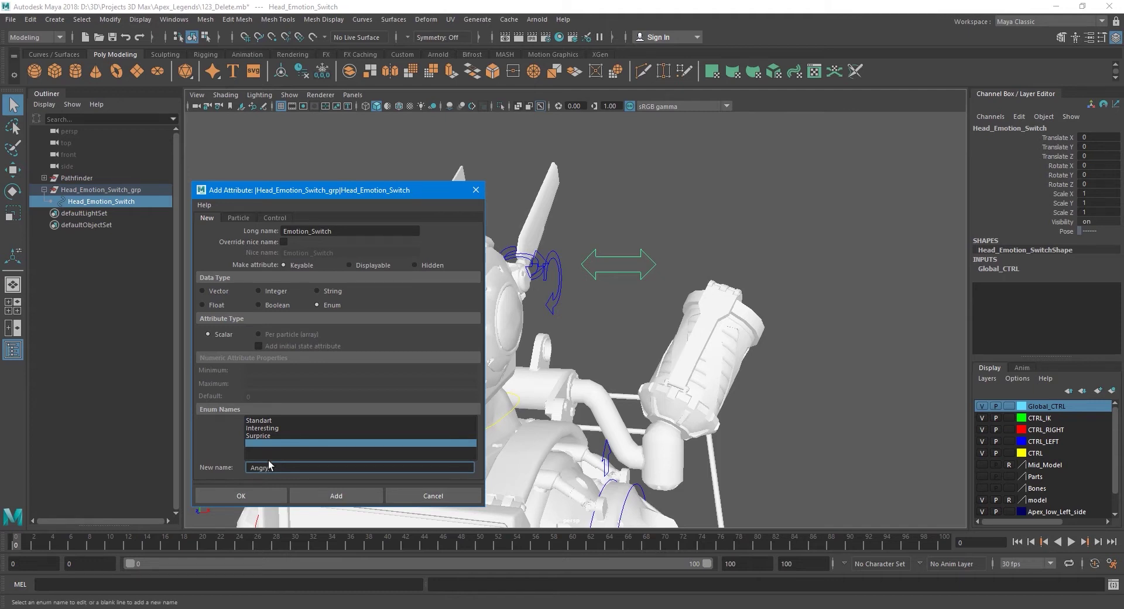
pyautogui.press('Return')
pyautogui.click(286, 468)
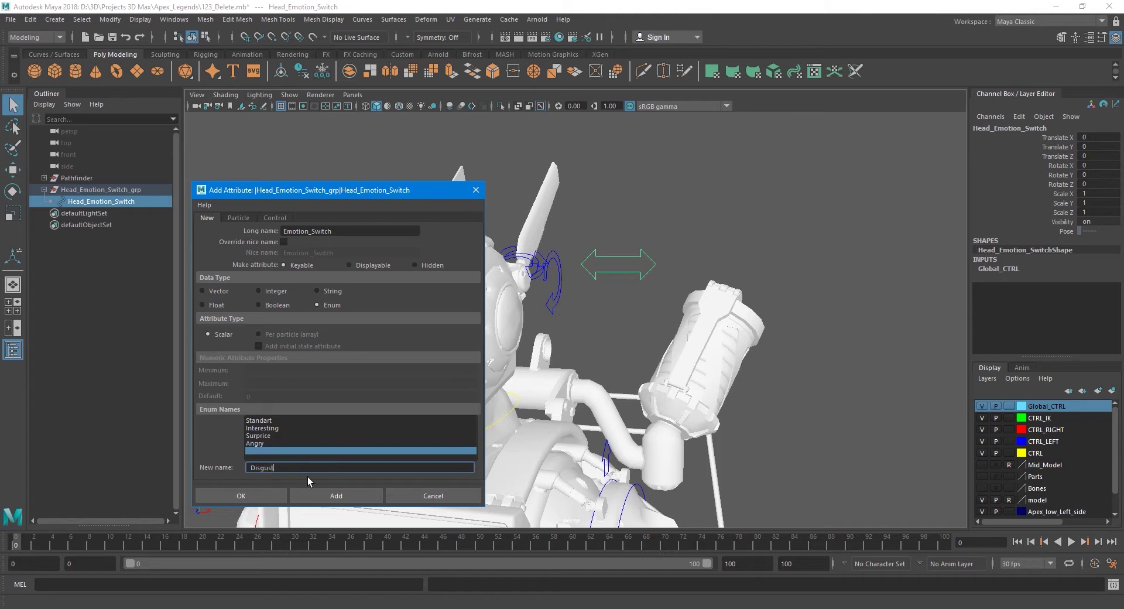
pyautogui.press('Return')
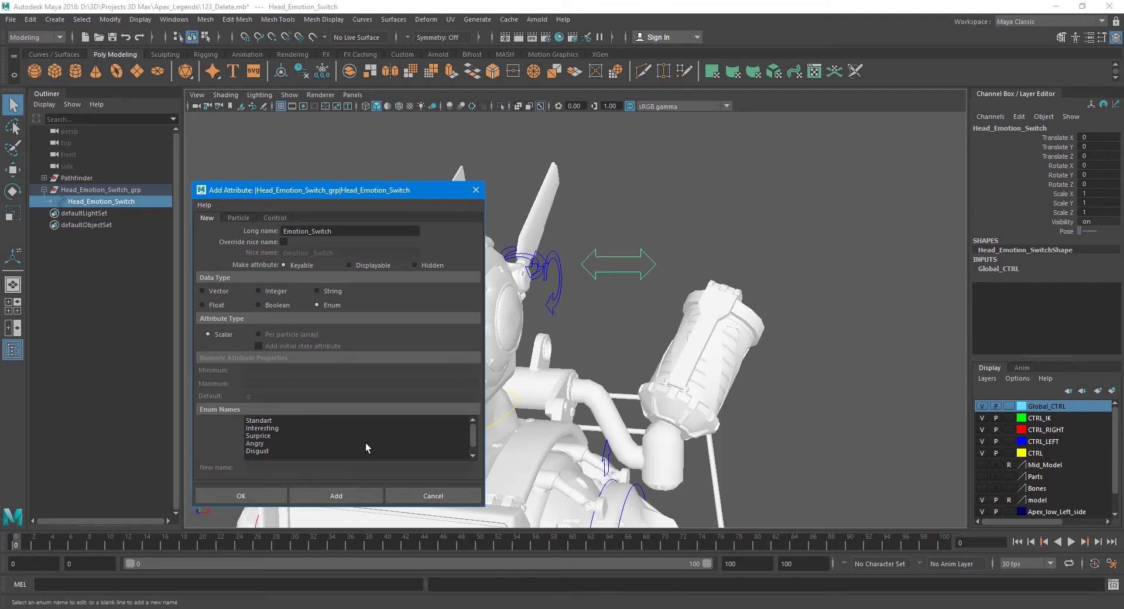
pyautogui.click(346, 497)
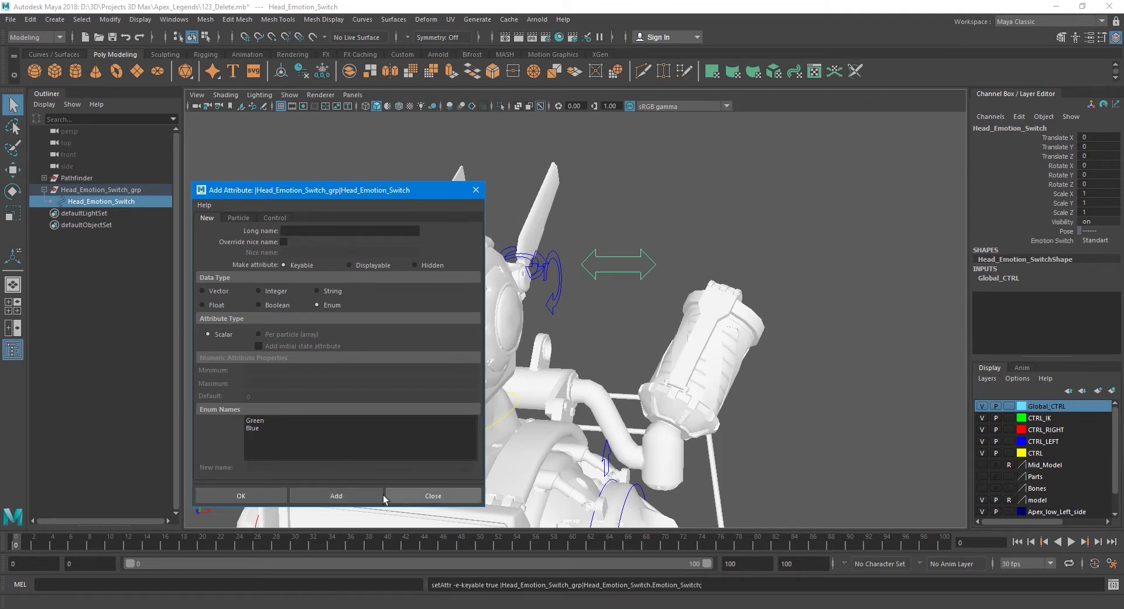
pyautogui.click(410, 496)
# Test the Emotion Switch attribute by cycling through its emotion options, then deselect the control and collapse Head_Emotion_Switch_grp in the hierarchy.
pyautogui.click(1040, 241)
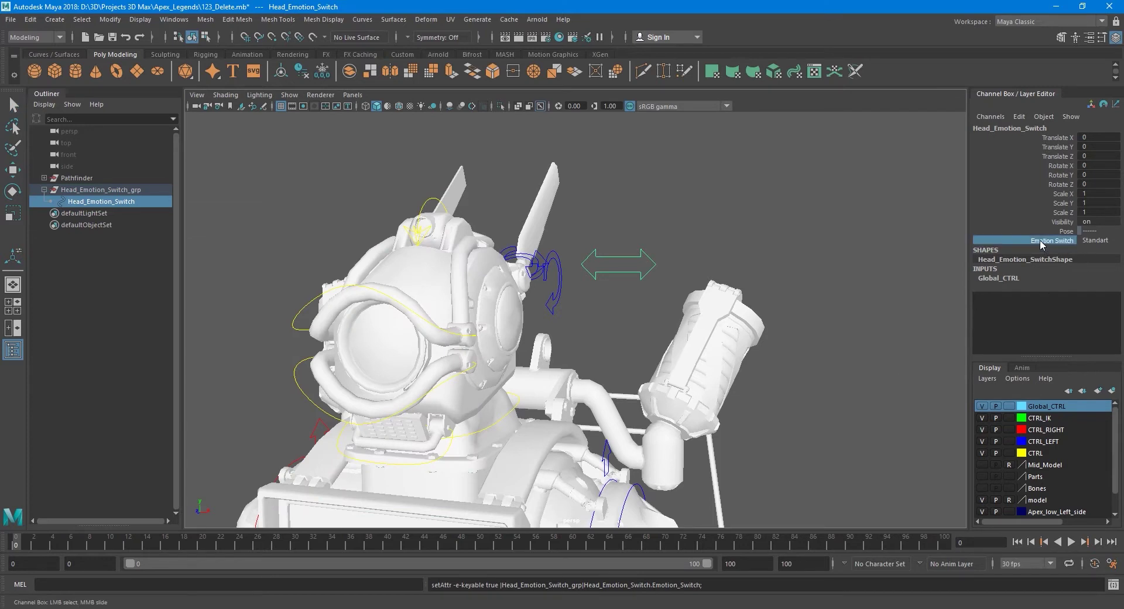
pyautogui.moveTo(788, 246); pyautogui.dragTo(876, 242, button='middle')
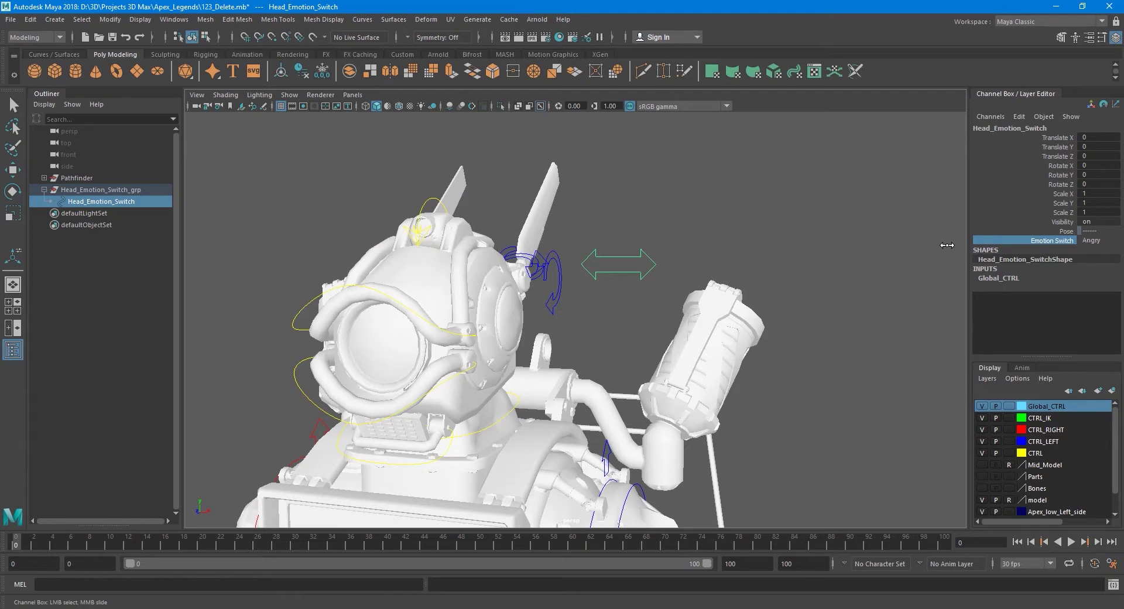
pyautogui.moveTo(991, 248); pyautogui.dragTo(1009, 248, button='middle')
pyautogui.click(697, 268)
pyautogui.keyDown('alt'); pyautogui.moveTo(660, 272); pyautogui.dragTo(622, 251, button='middle'); pyautogui.keyUp('alt')
pyautogui.click(44, 190)
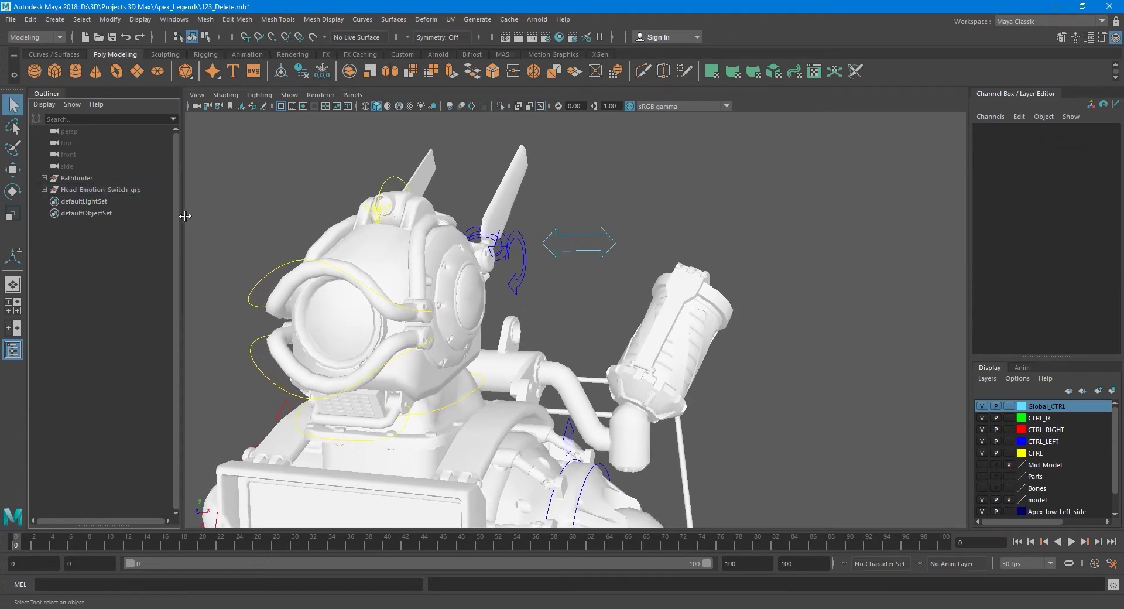
# Inspect the controls on the robot's left hand, selecting the first thumb control, and return to the head.
pyautogui.keyDown('alt'); pyautogui.moveTo(518, 273); pyautogui.dragTo(550, 132, button='middle'); pyautogui.keyUp('alt')
pyautogui.scroll(-6, 558, 214)
pyautogui.keyDown('alt'); pyautogui.moveTo(665, 481); pyautogui.dragTo(640, 275, button='middle'); pyautogui.keyUp('alt')
pyautogui.scroll(6, 615, 383)
pyautogui.keyDown('alt'); pyautogui.moveTo(627, 466); pyautogui.dragTo(628, 350, button='middle'); pyautogui.keyUp('alt')
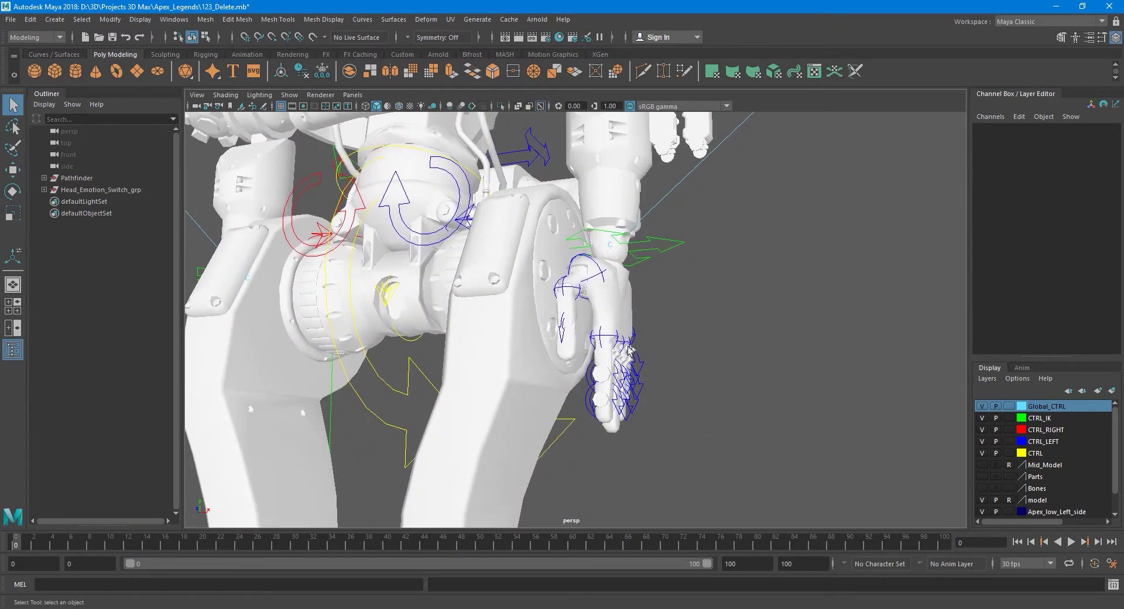
pyautogui.click(601, 277)
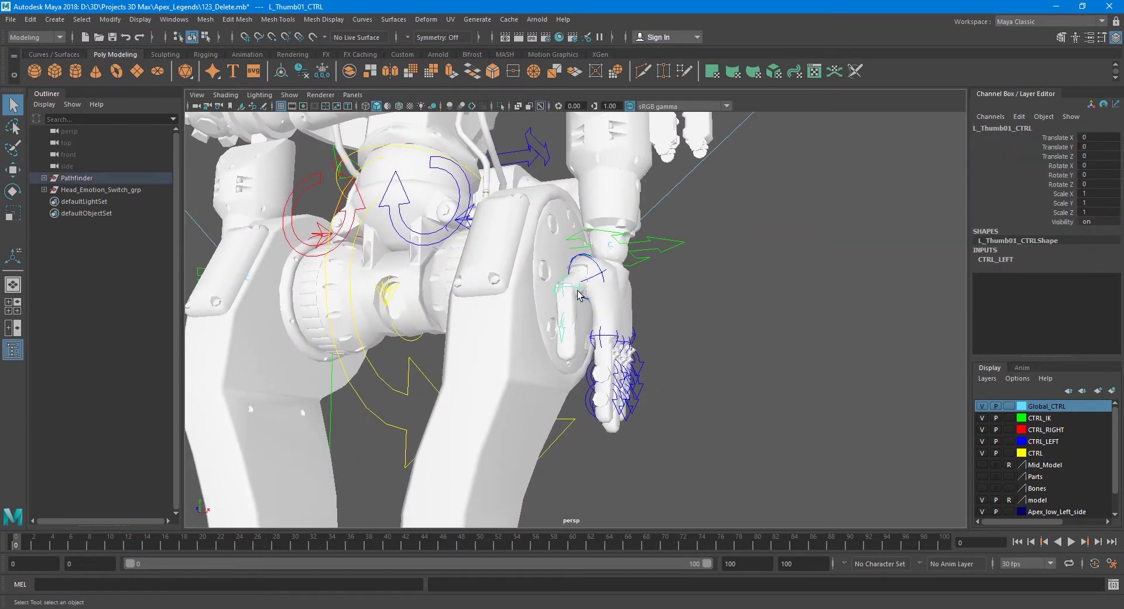
pyautogui.keyDown('alt'); pyautogui.moveTo(592, 253); pyautogui.dragTo(614, 289, button='middle'); pyautogui.keyUp('alt')
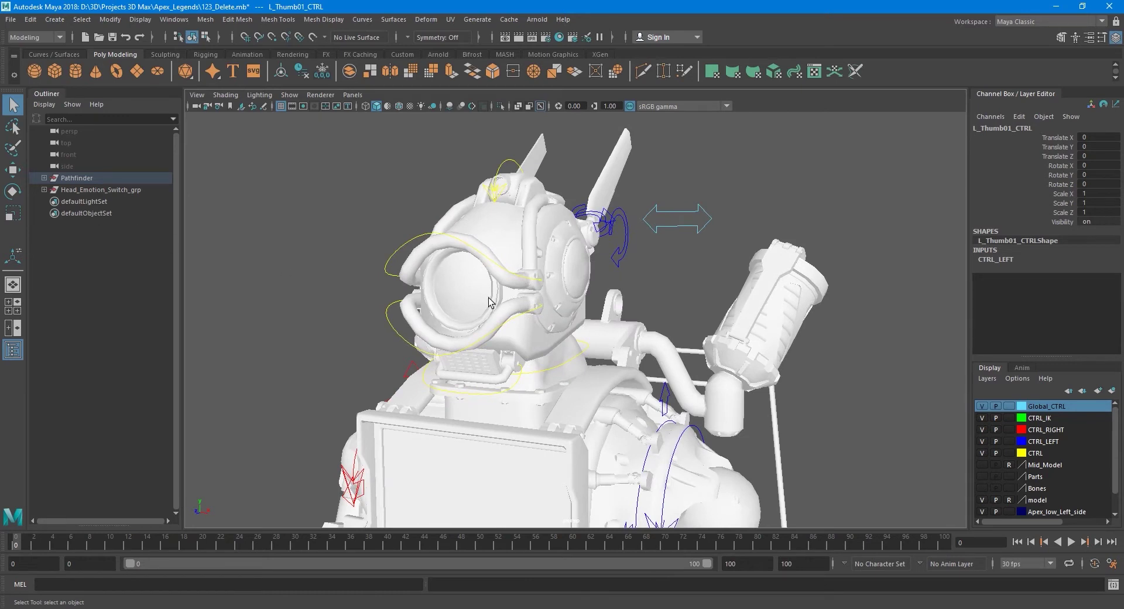
# Select the neck control and reveal it in the Pathfinder hierarchy by collapsing the left shoulder group and expanding Neck_grp.
pyautogui.click(563, 354)
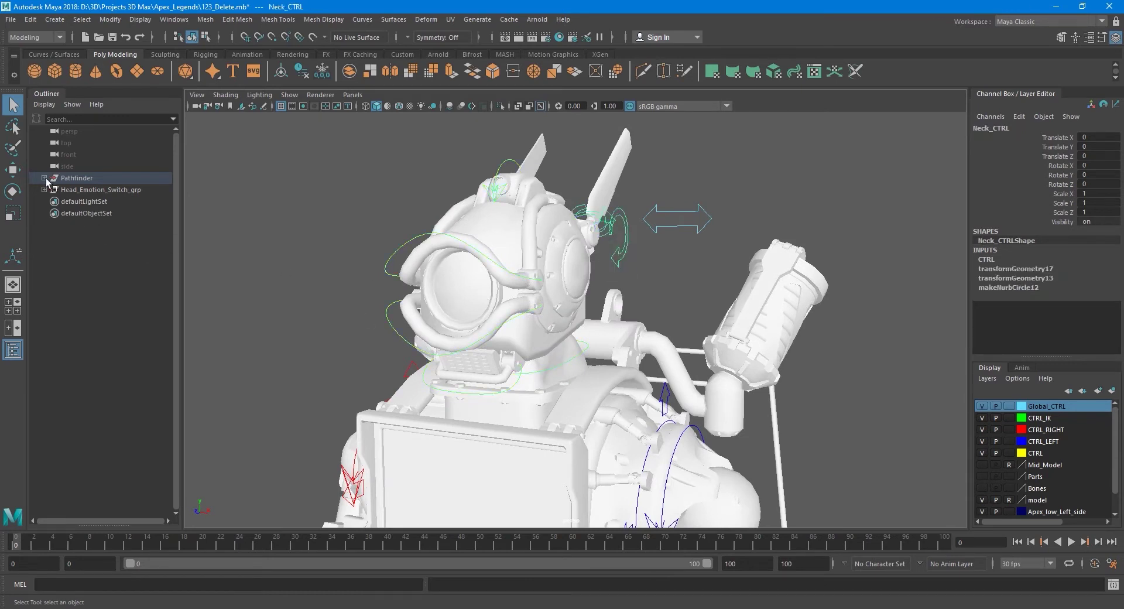
pyautogui.click(44, 177)
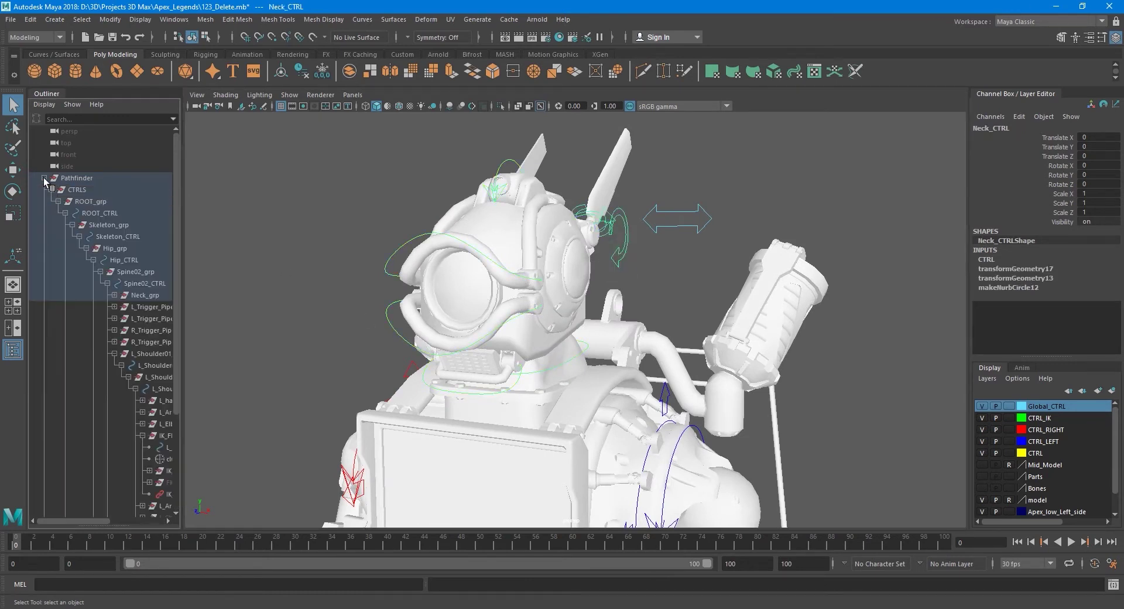
pyautogui.click(114, 354)
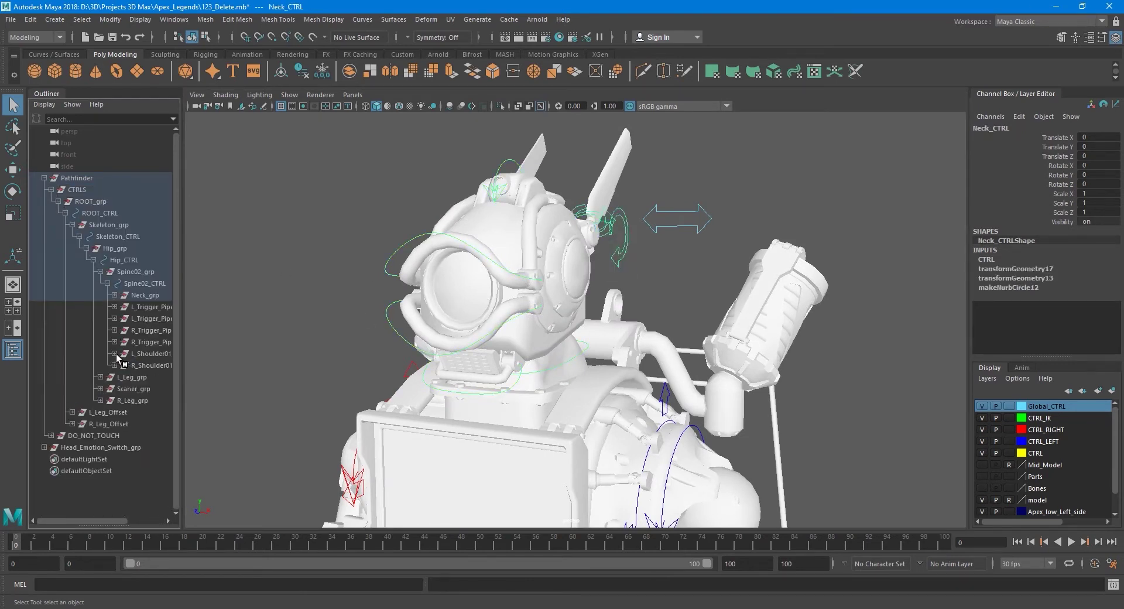
pyautogui.click(114, 296)
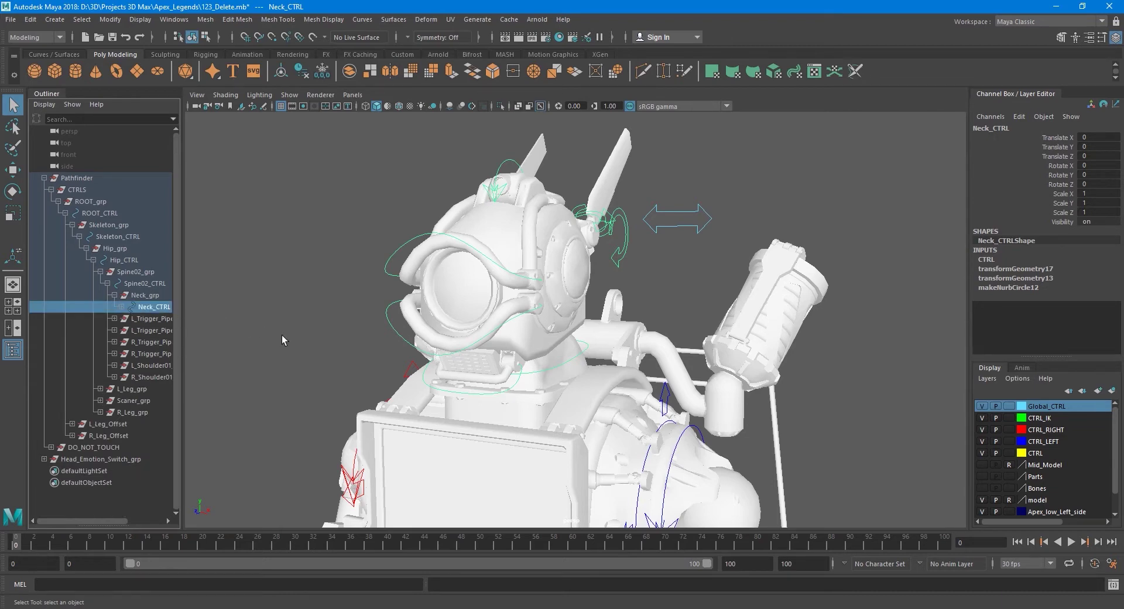
pyautogui.moveTo(551, 373)
pyautogui.keyDown('alt'); pyautogui.mouseDown(button='middle')
pyautogui.moveTo(519, 388)
pyautogui.moveTo(537, 368)
pyautogui.mouseUp(button='middle'); pyautogui.keyUp('alt')
pyautogui.scroll(3, 526, 377)
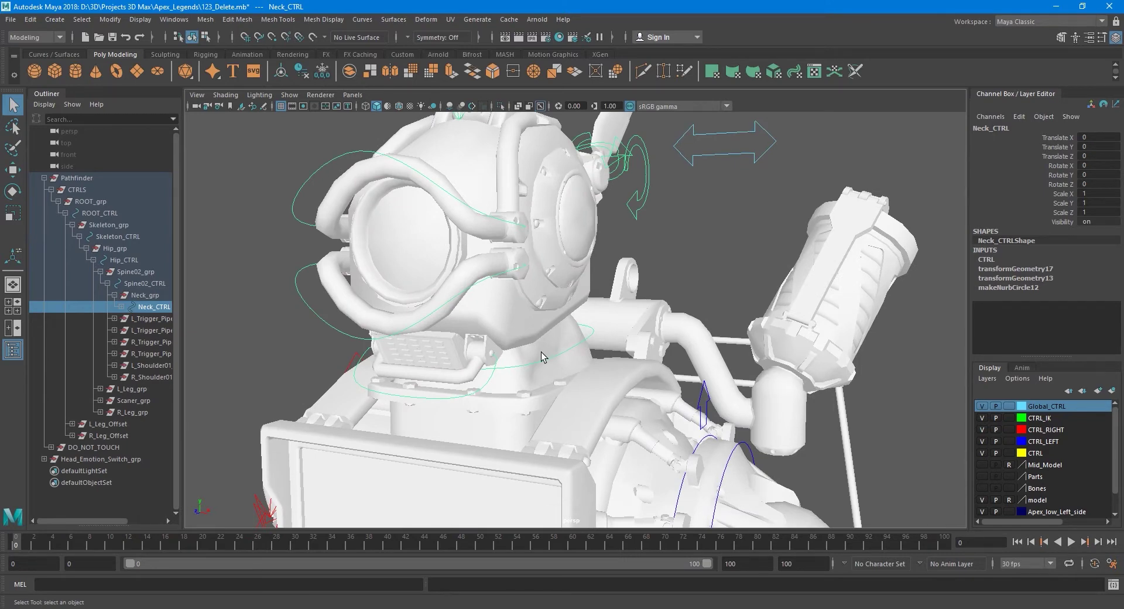
# Group the neck control inside Neck_grp and rename the new group Neck_Pose.
pyautogui.hotkey('ctrl', 'g')
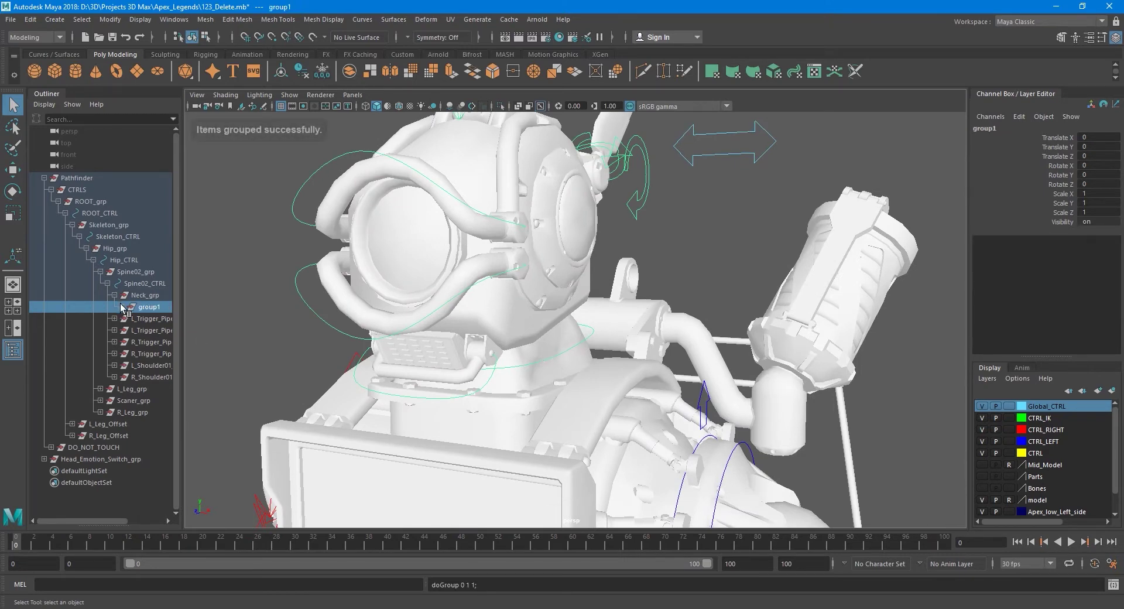
pyautogui.click(121, 306)
pyautogui.moveTo(182, 323); pyautogui.dragTo(271, 326)
pyautogui.click(192, 319)
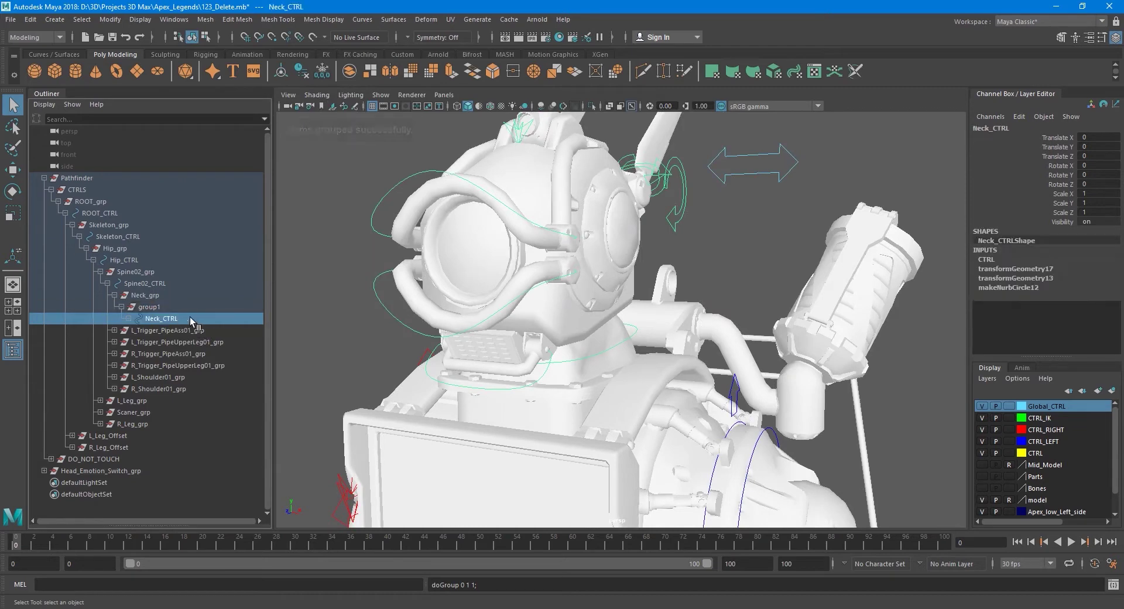
pyautogui.doubleClick(1026, 128)
pyautogui.hotkey('ctrl', 'c')
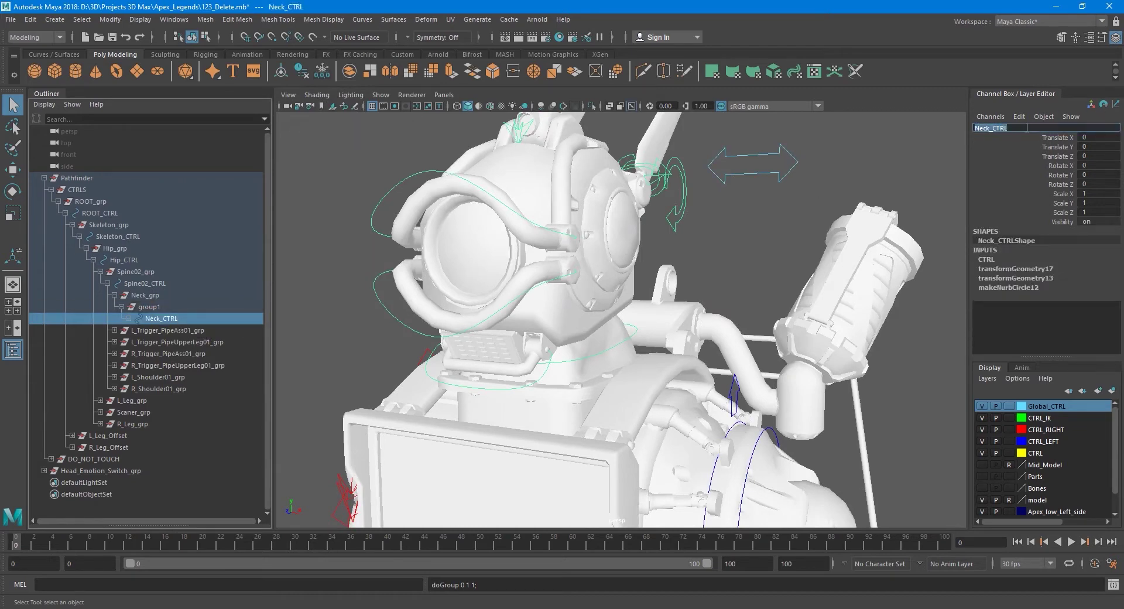
pyautogui.click(152, 308)
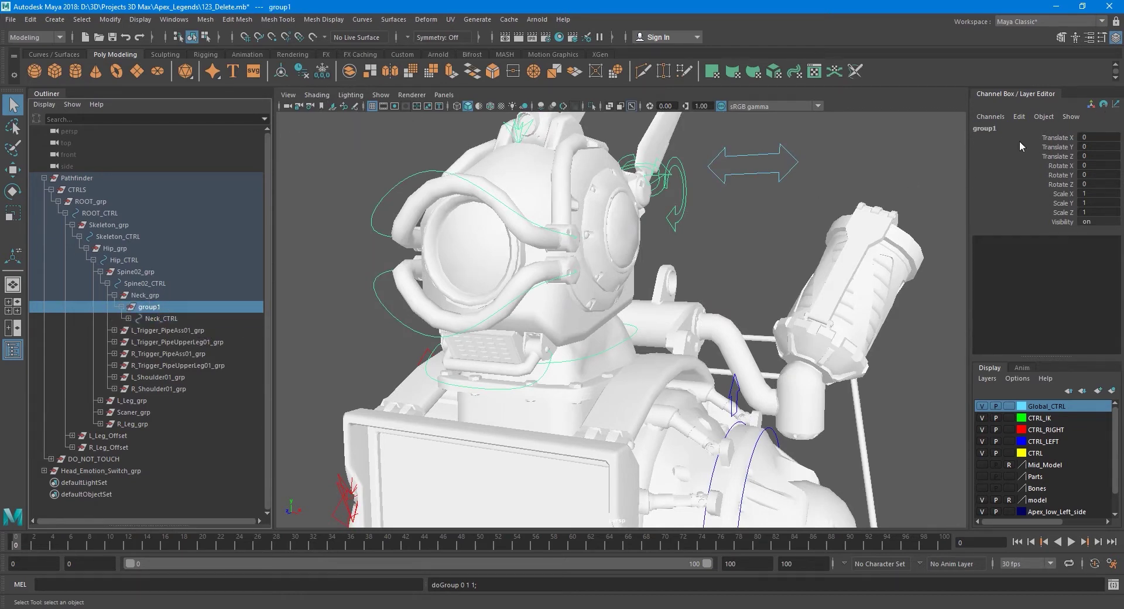
pyautogui.doubleClick(1002, 127)
pyautogui.hotkey('ctrl', 'v')
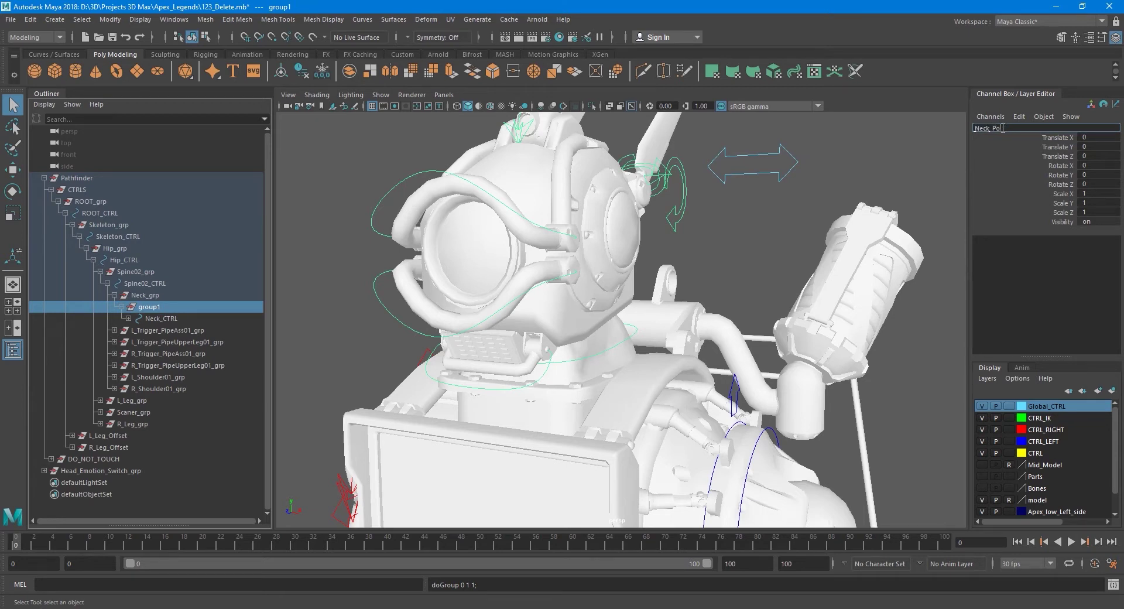
pyautogui.press('Return')
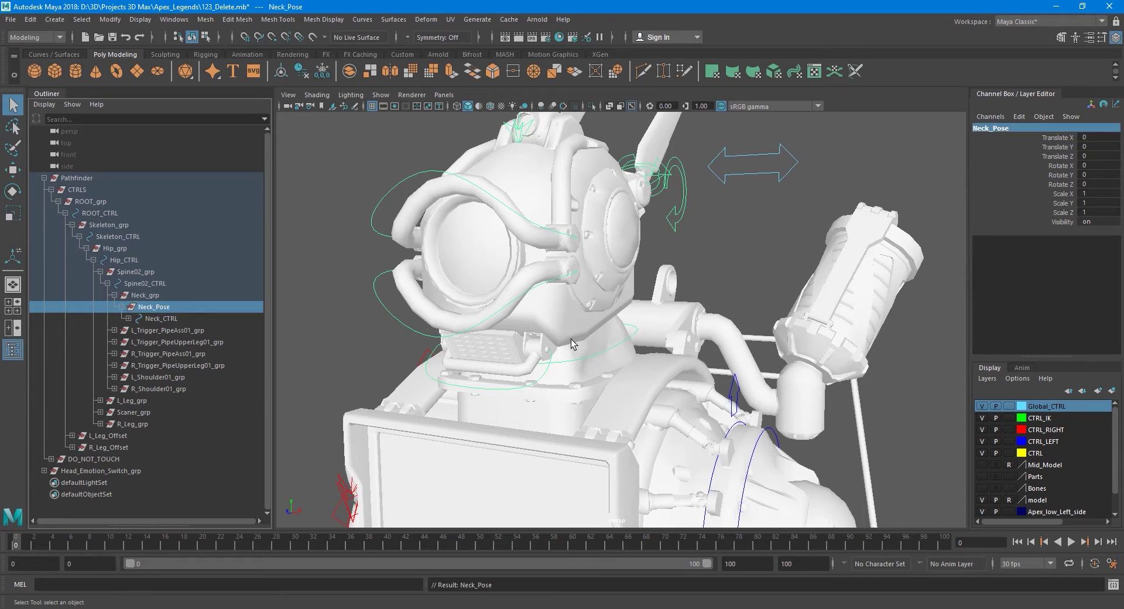
# Expand Neck_CTRL and Kinn_grp in the hierarchy, and wrap Kinn_CTRL in its own group.
pyautogui.click(537, 386)
pyautogui.click(128, 319)
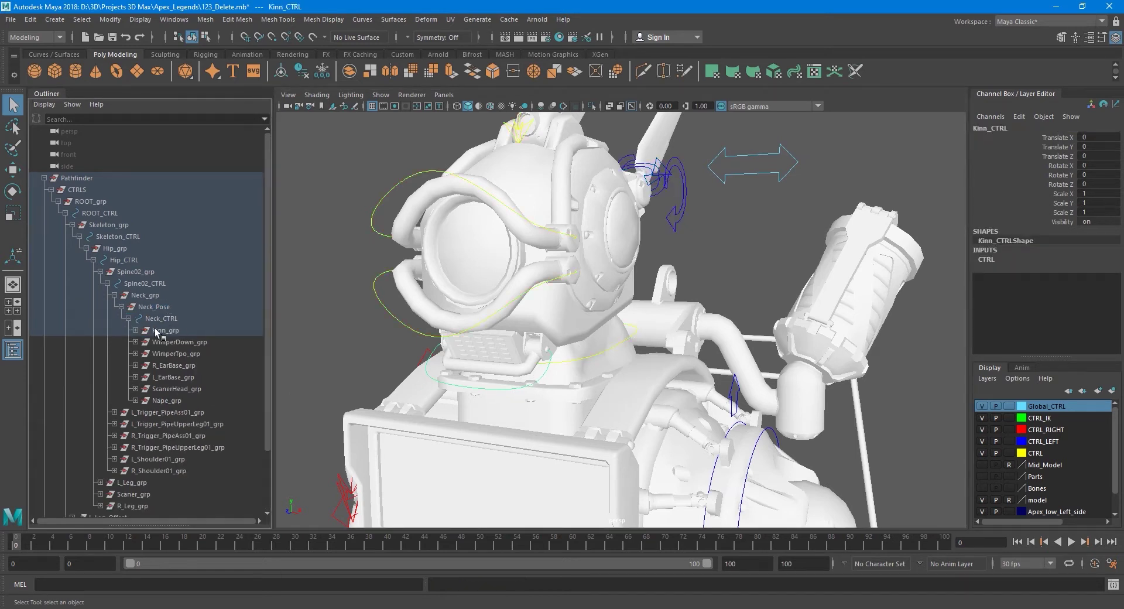
pyautogui.click(136, 330)
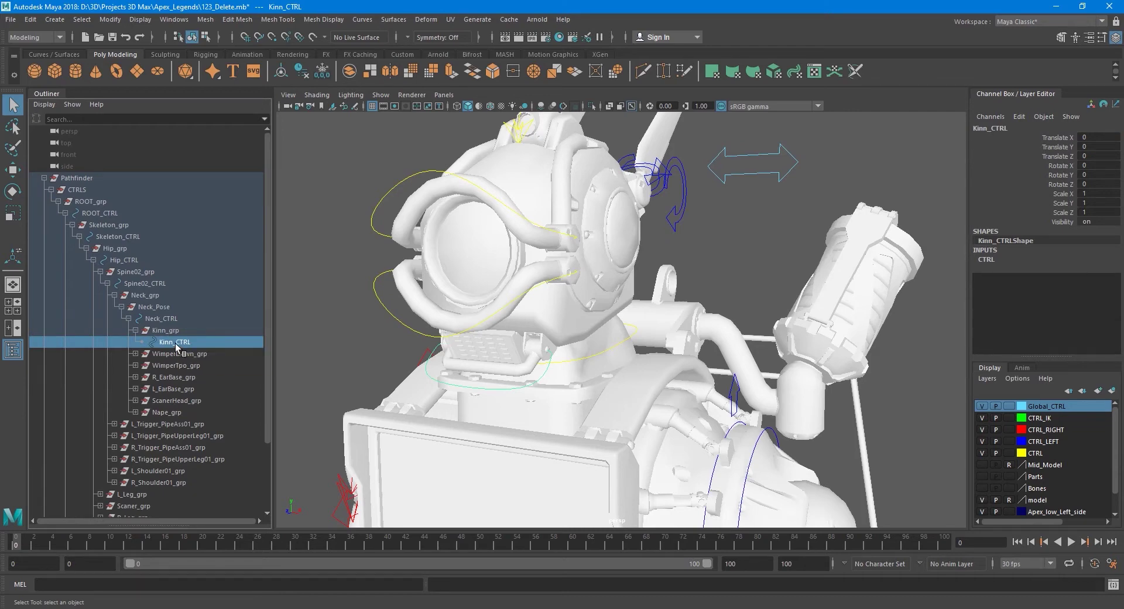
pyautogui.hotkey('ctrl', 'g')
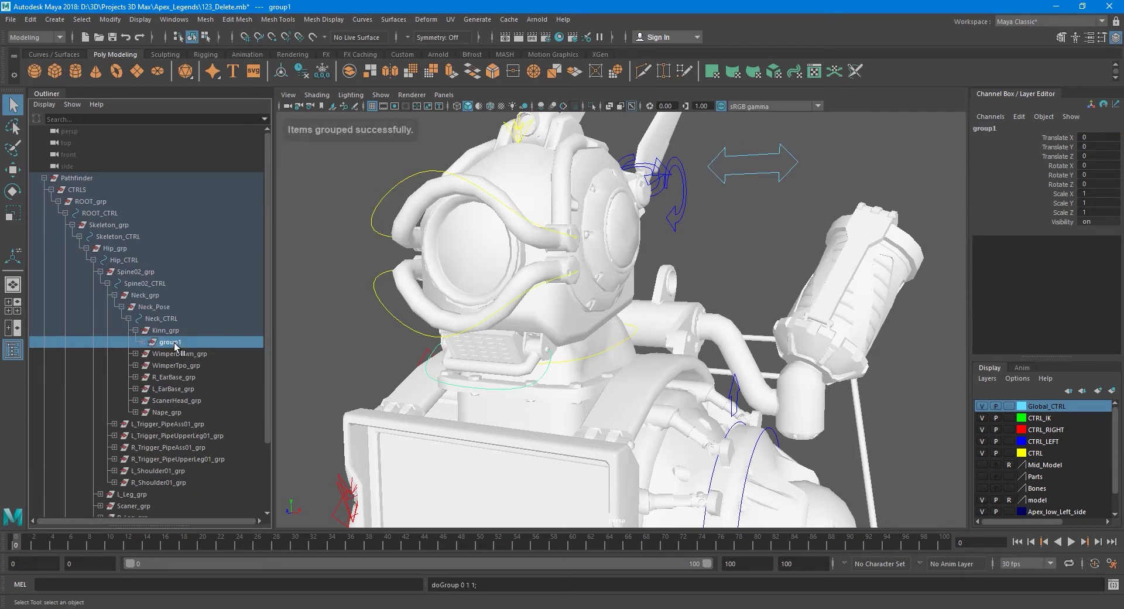
# Select Neck_Pose for moving, hide the model layer and show the Bones layer.
pyautogui.click(167, 307)
pyautogui.press('w')
pyautogui.moveTo(638, 342)
pyautogui.keyDown('alt'); pyautogui.mouseDown()
pyautogui.moveTo(650, 331)
pyautogui.moveTo(641, 343)
pyautogui.mouseUp(); pyautogui.keyUp('alt')
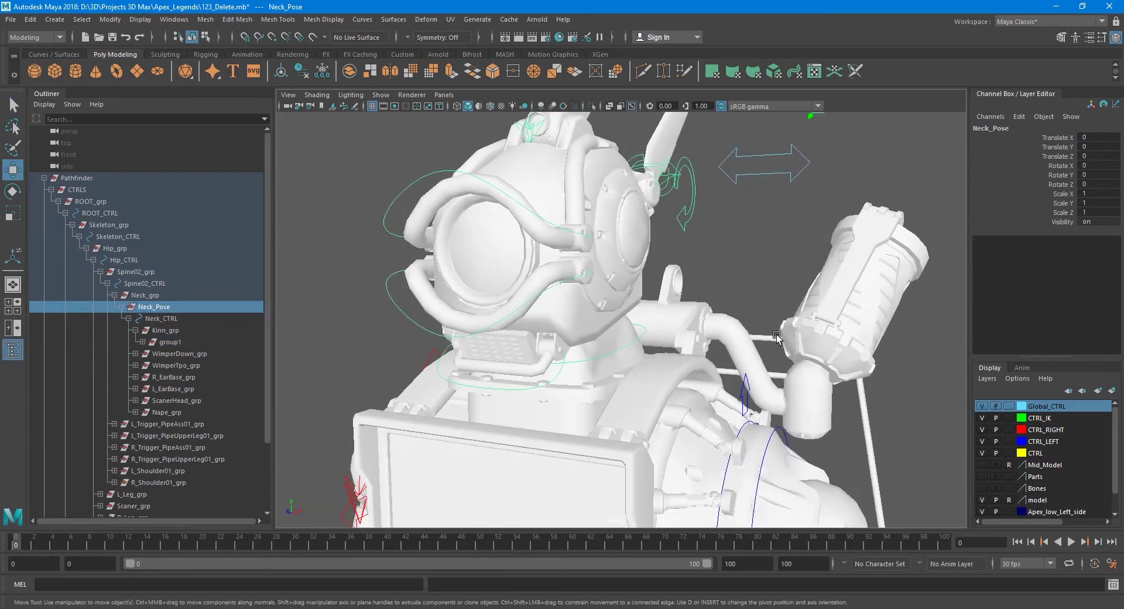
pyautogui.click(982, 499)
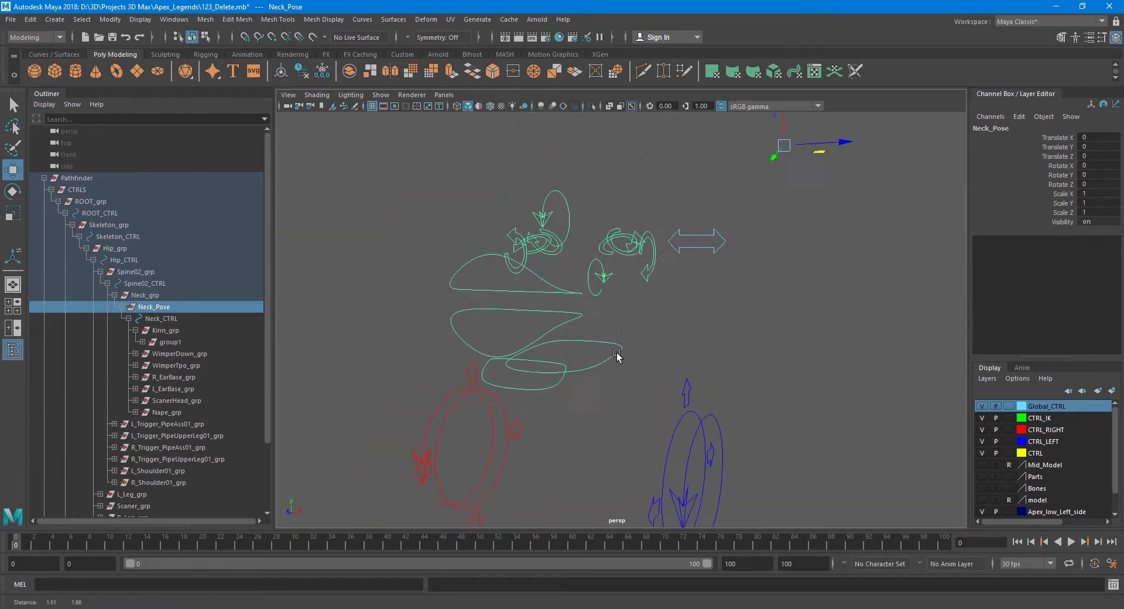
pyautogui.click(982, 487)
pyautogui.keyDown('alt'); pyautogui.moveTo(685, 366); pyautogui.dragTo(632, 367); pyautogui.keyUp('alt')
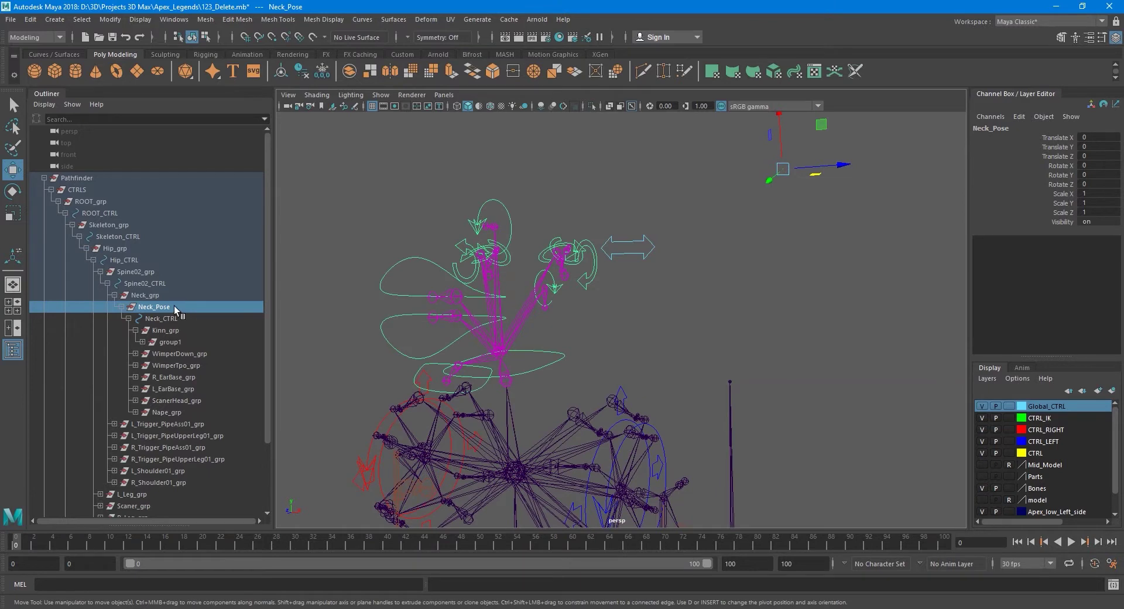
pyautogui.keyDown('alt'); pyautogui.moveTo(641, 378); pyautogui.dragTo(650, 383); pyautogui.keyUp('alt')
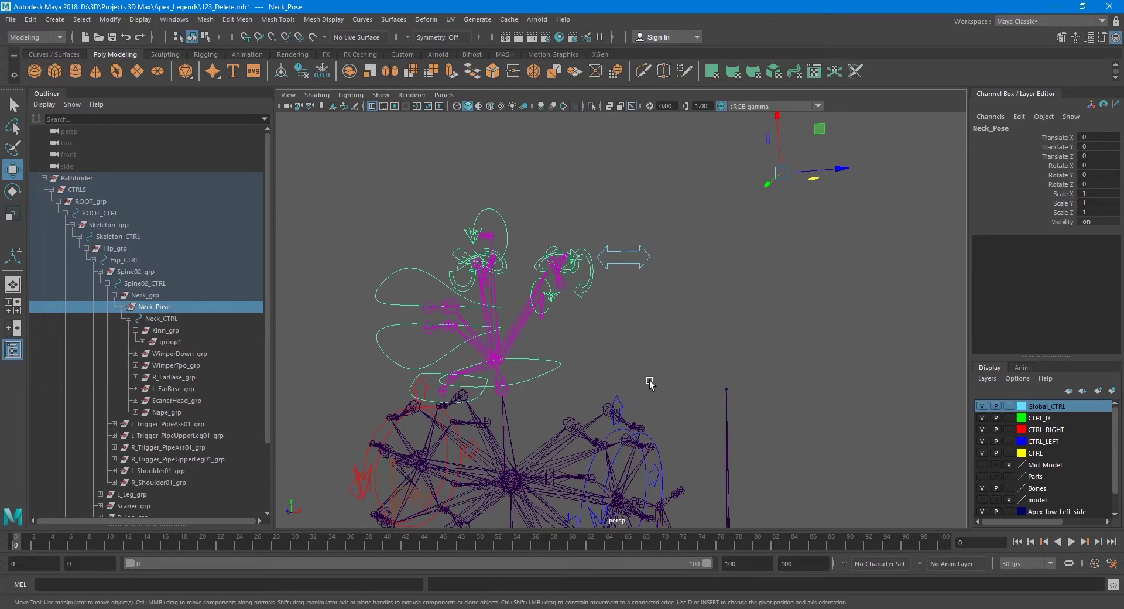
# Snap the pivot of Neck_Pose to the base neck joint and compare it with the pivots of Neck_grp and Neck_CTRL.
pyautogui.press('d')
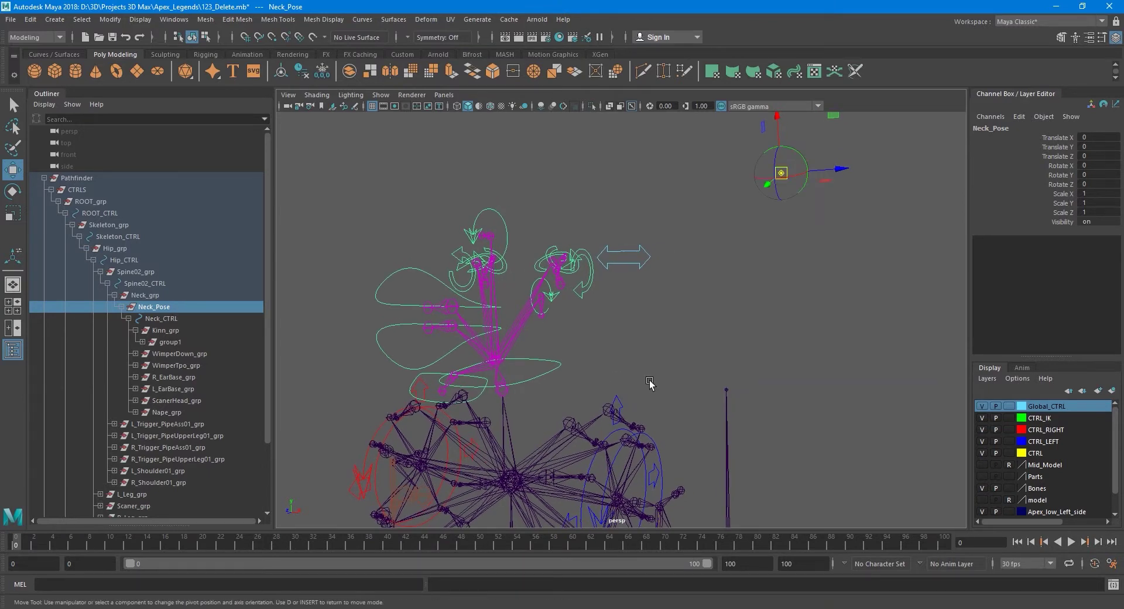
pyautogui.press('v')
pyautogui.moveTo(781, 173); pyautogui.dragTo(584, 406)
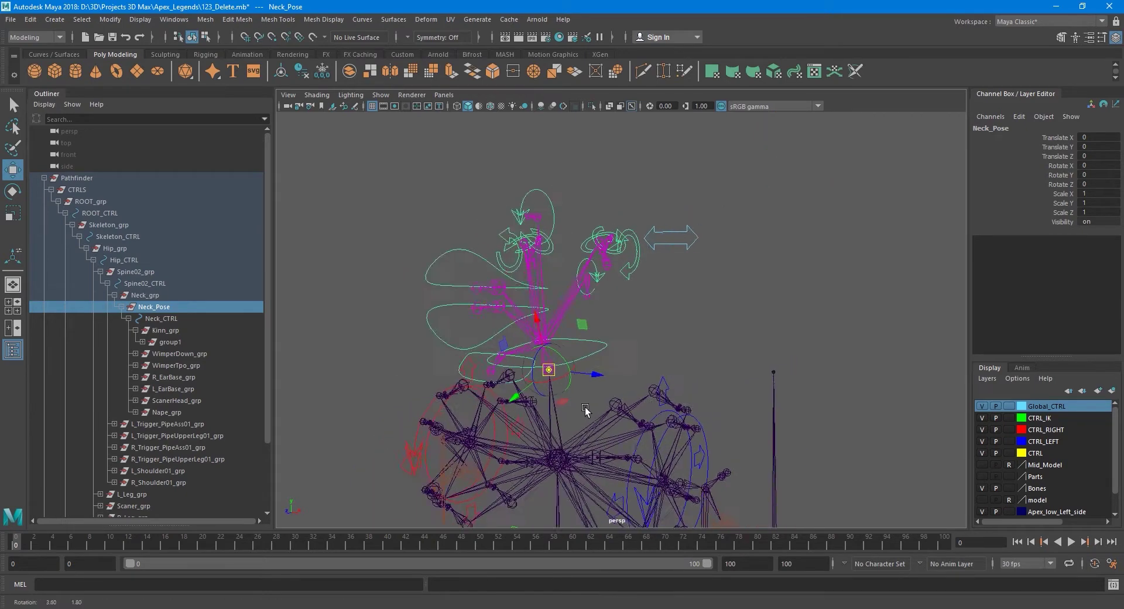
pyautogui.scroll(8, 584, 406)
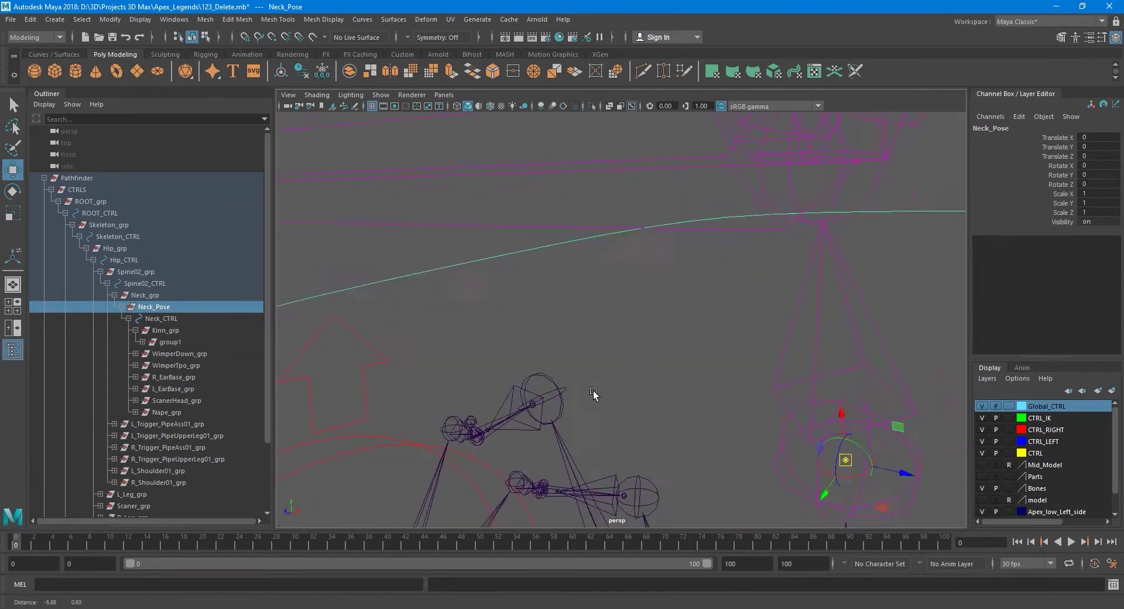
pyautogui.keyDown('alt'); pyautogui.moveTo(593, 391); pyautogui.dragTo(564, 379, button='middle'); pyautogui.keyUp('alt')
pyautogui.click(179, 296)
pyautogui.click(179, 303)
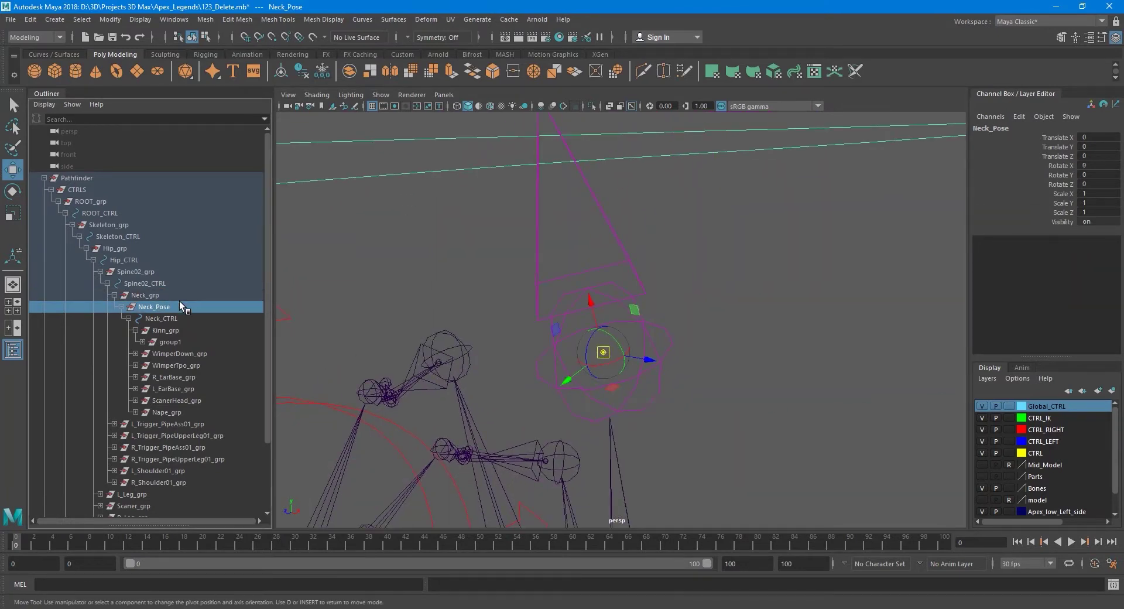
pyautogui.click(177, 319)
pyautogui.click(177, 330)
pyautogui.click(177, 319)
pyautogui.click(177, 307)
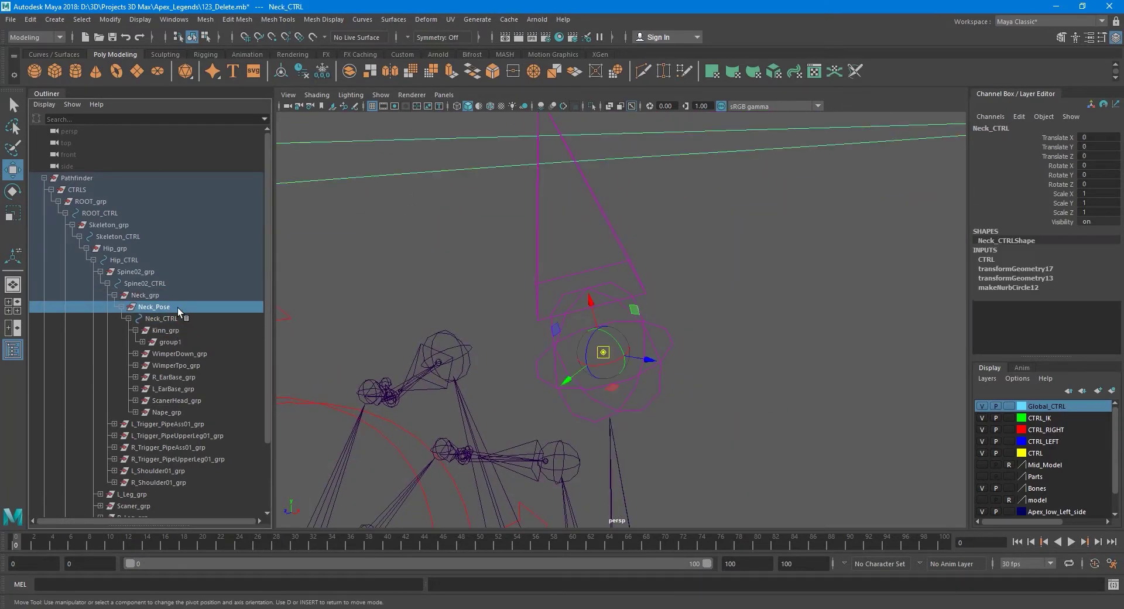
# Select the new group above Kinn_CTRL and move its pivot from the scene origin to the chin joint area.
pyautogui.click(142, 342)
pyautogui.click(175, 354)
pyautogui.click(170, 342)
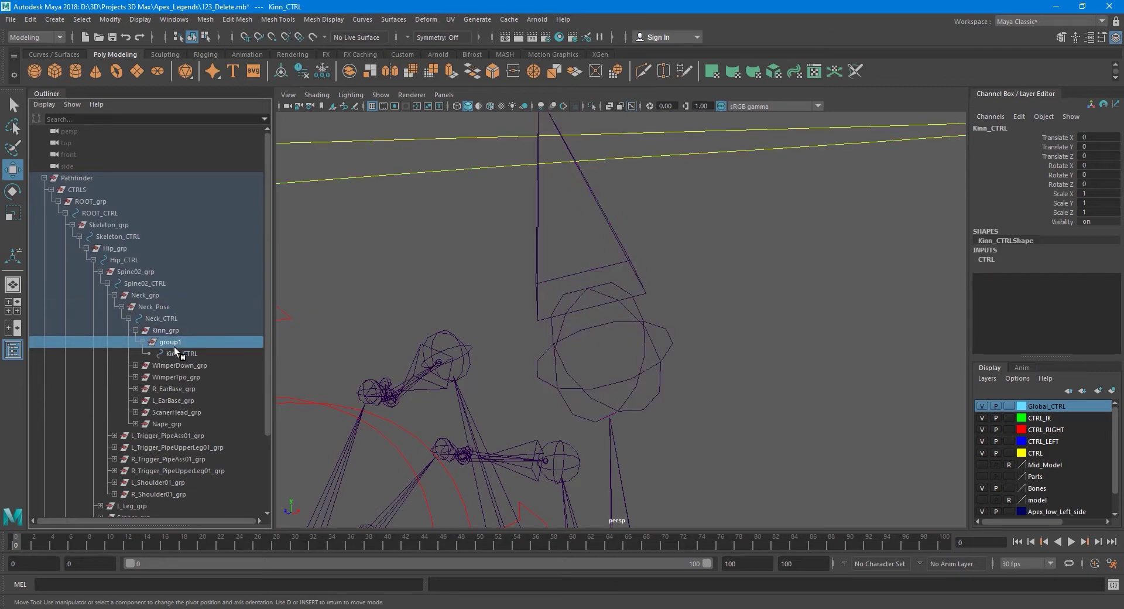
pyautogui.scroll(-5, 600, 339)
pyautogui.scroll(-5, 600, 340)
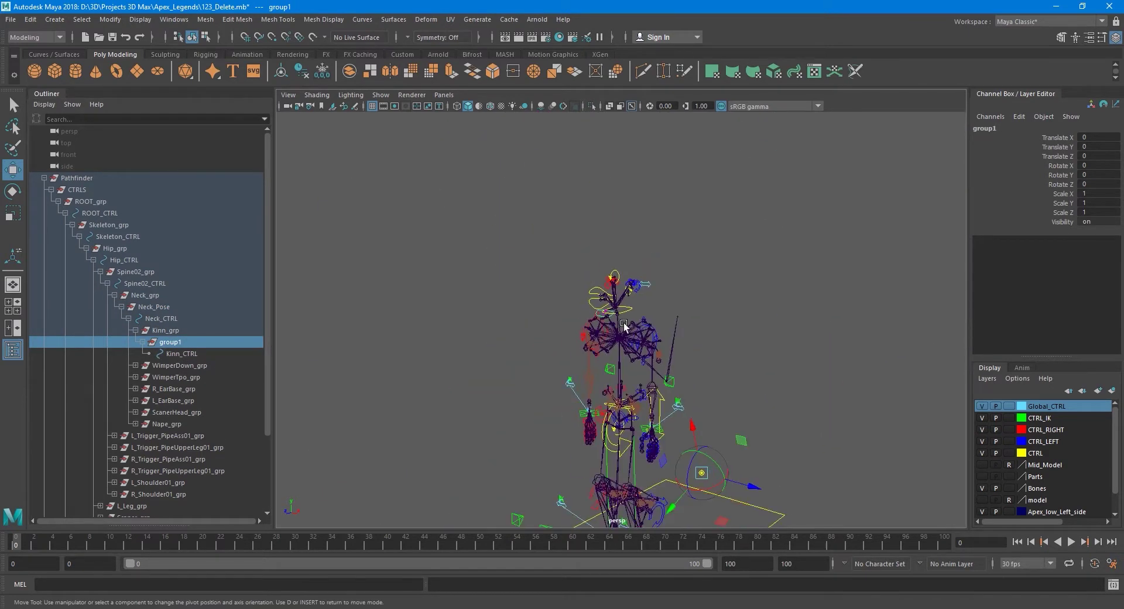
pyautogui.keyDown('alt'); pyautogui.moveTo(625, 350); pyautogui.dragTo(634, 305, button='middle'); pyautogui.keyUp('alt')
pyautogui.scroll(-2, 634, 306)
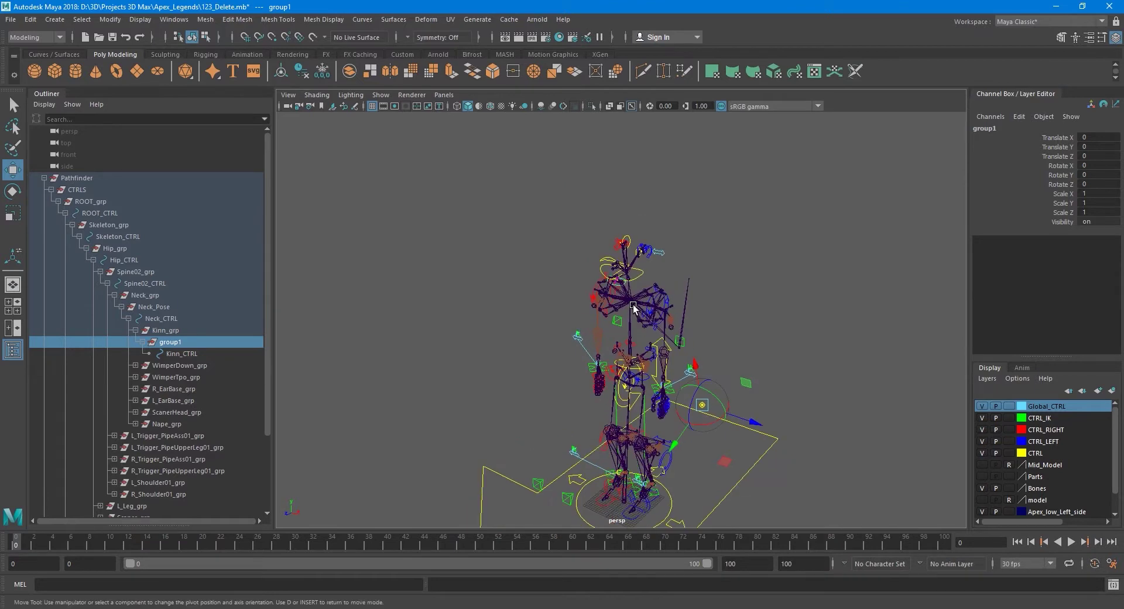
pyautogui.keyDown('alt'); pyautogui.moveTo(759, 375); pyautogui.dragTo(752, 377); pyautogui.keyUp('alt')
pyautogui.press('d')
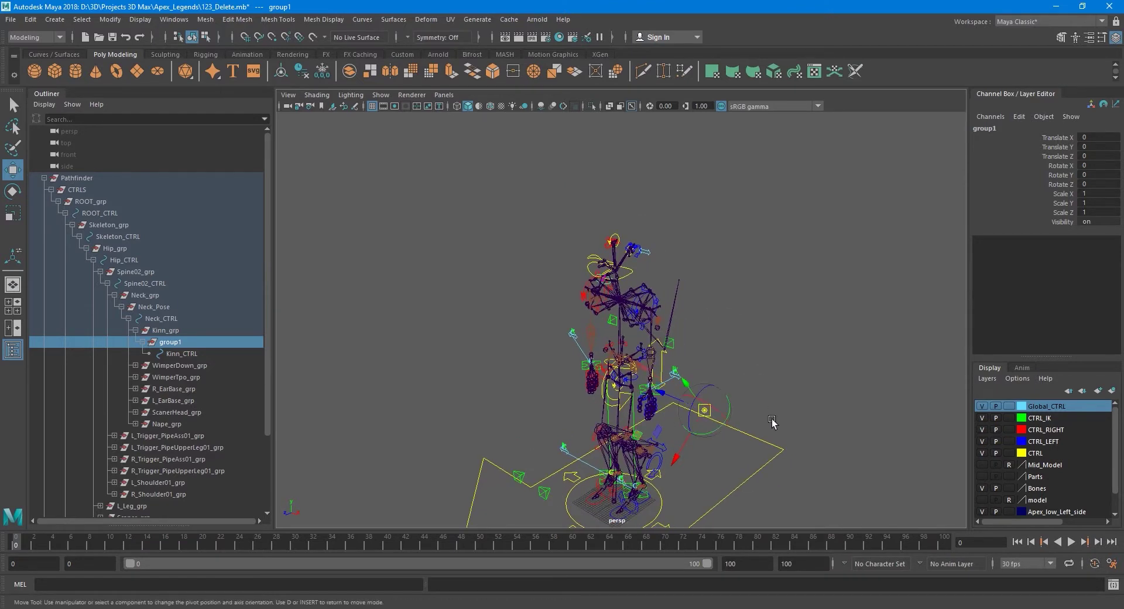
pyautogui.press('v')
pyautogui.moveTo(705, 410); pyautogui.dragTo(682, 319)
# Snap the group's pivot onto the center of the chin joint and compare it with the pivots of Kinn_CTRL and Kinn_grp.
pyautogui.press('f')
pyautogui.keyDown('alt'); pyautogui.moveTo(682, 318); pyautogui.dragTo(620, 332, button='middle'); pyautogui.keyUp('alt')
pyautogui.scroll(5, 638, 320)
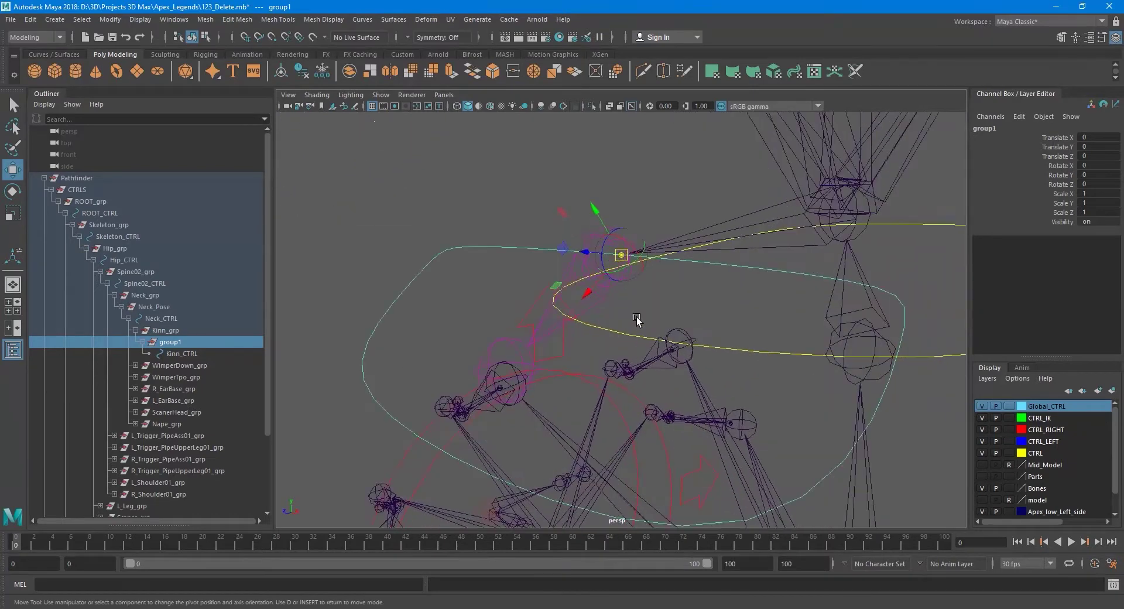
pyautogui.press('v')
pyautogui.moveTo(617, 242); pyautogui.dragTo(603, 246)
pyautogui.click(195, 352)
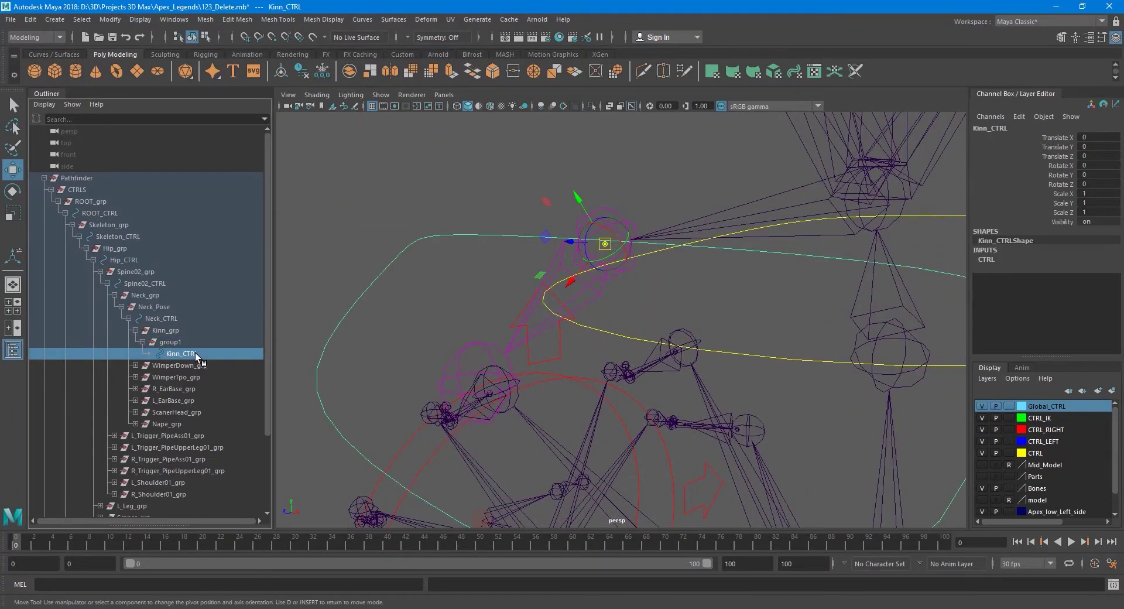
pyautogui.click(192, 343)
pyautogui.click(185, 331)
pyautogui.click(174, 321)
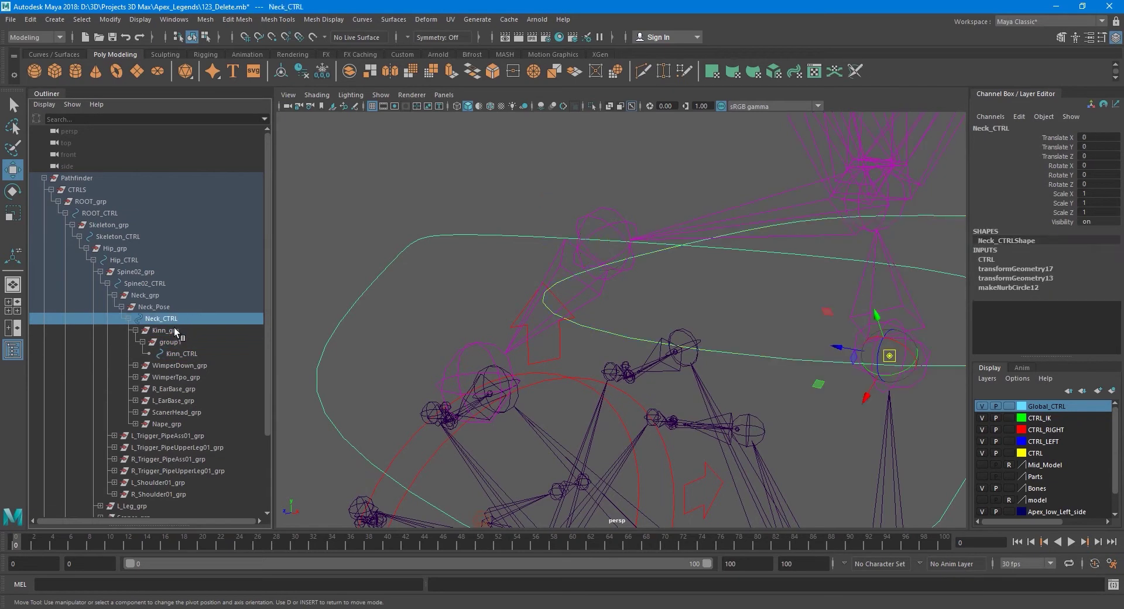
pyautogui.click(175, 330)
pyautogui.click(177, 343)
pyautogui.click(193, 354)
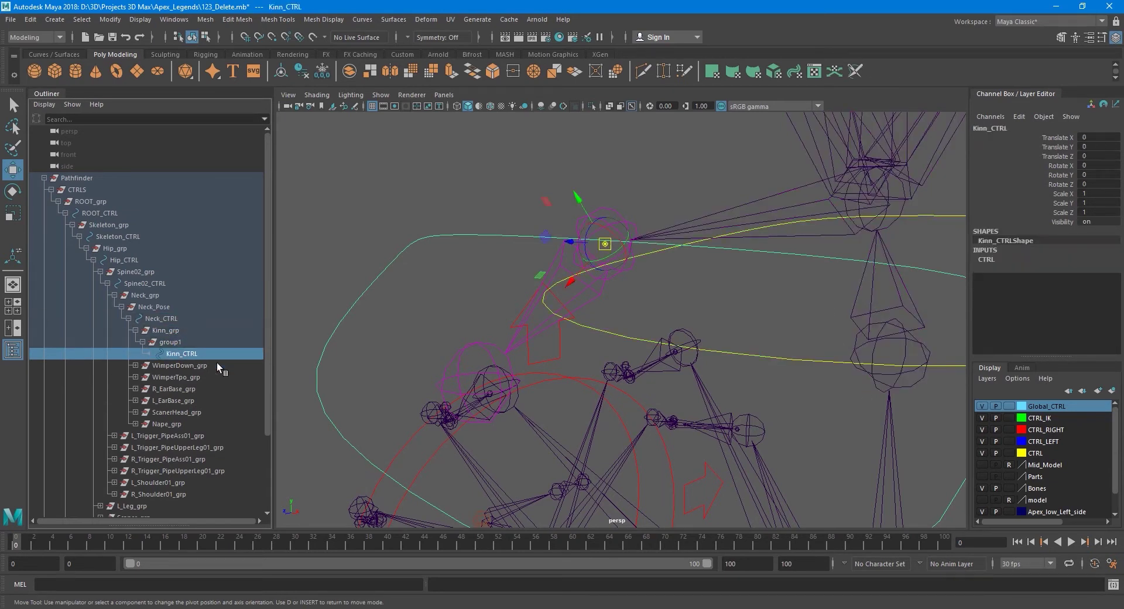
# Rename the group above Kinn_CTRL as Kinn_Pose, reusing the control's base name.
pyautogui.doubleClick(1024, 128)
pyautogui.hotkey('ctrl', 'c')
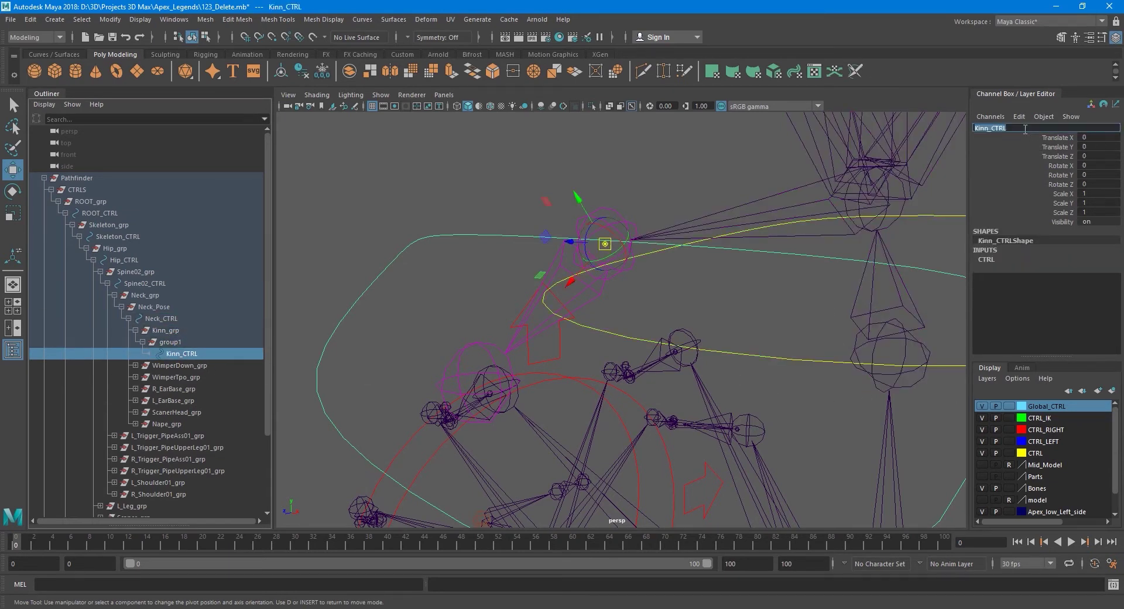
pyautogui.click(195, 345)
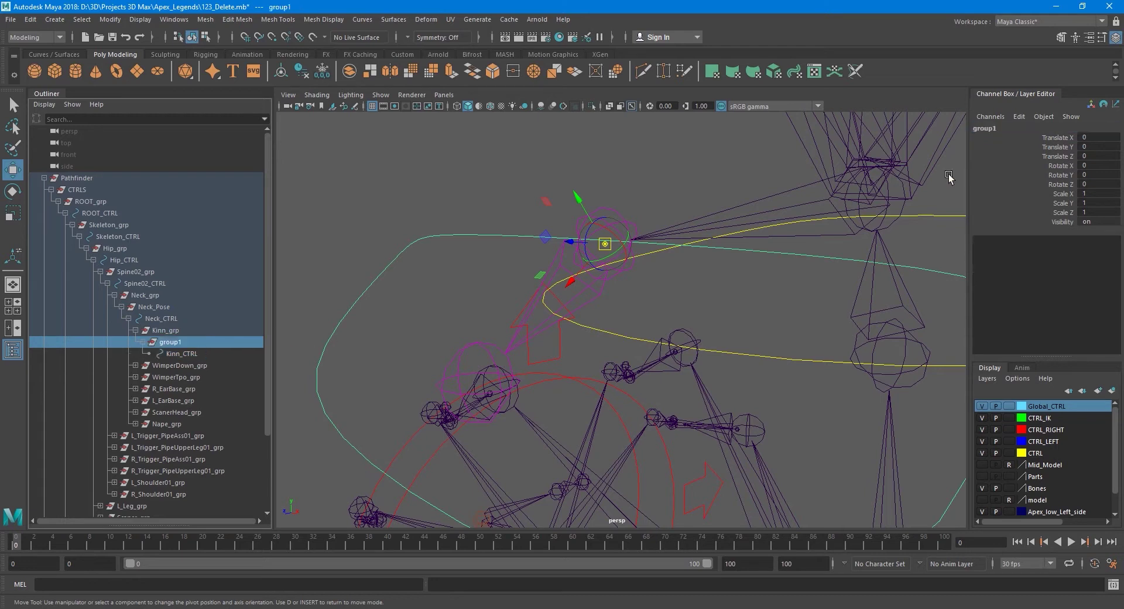
pyautogui.doubleClick(1000, 130)
pyautogui.hotkey('ctrl', 'v')
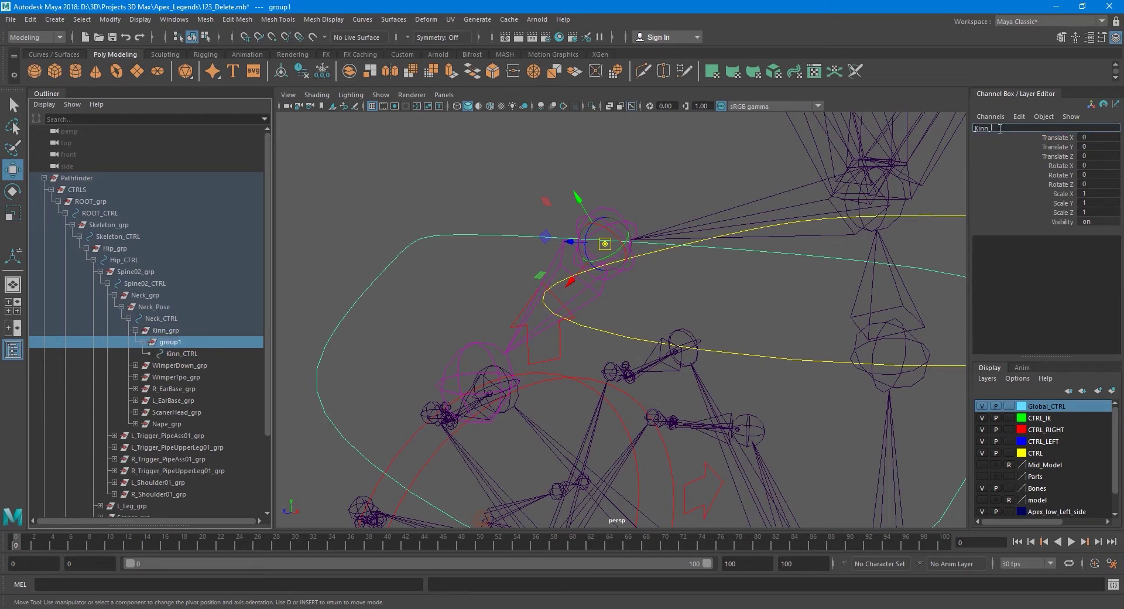
pyautogui.write('Pose')
pyautogui.press('Return')
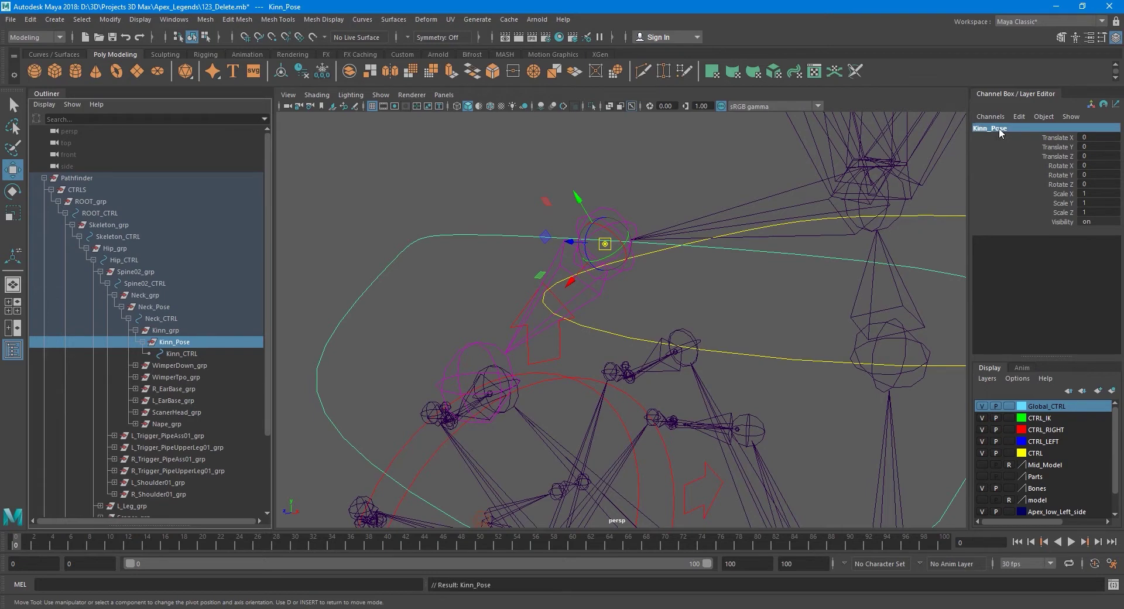
# Wrap the lower eyelid control WimperDown_CTRL in its own group inside WimperDown_grp, and reselect the control.
pyautogui.keyDown('alt'); pyautogui.moveTo(664, 291); pyautogui.dragTo(641, 322); pyautogui.keyUp('alt')
pyautogui.press('q')
pyautogui.click(526, 236)
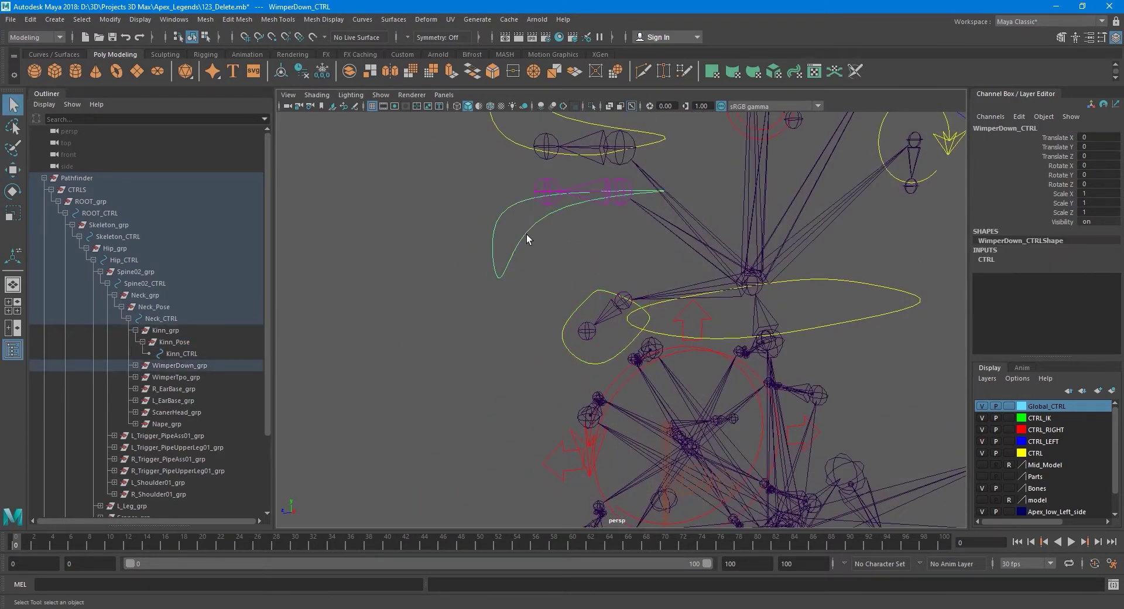
pyautogui.click(135, 366)
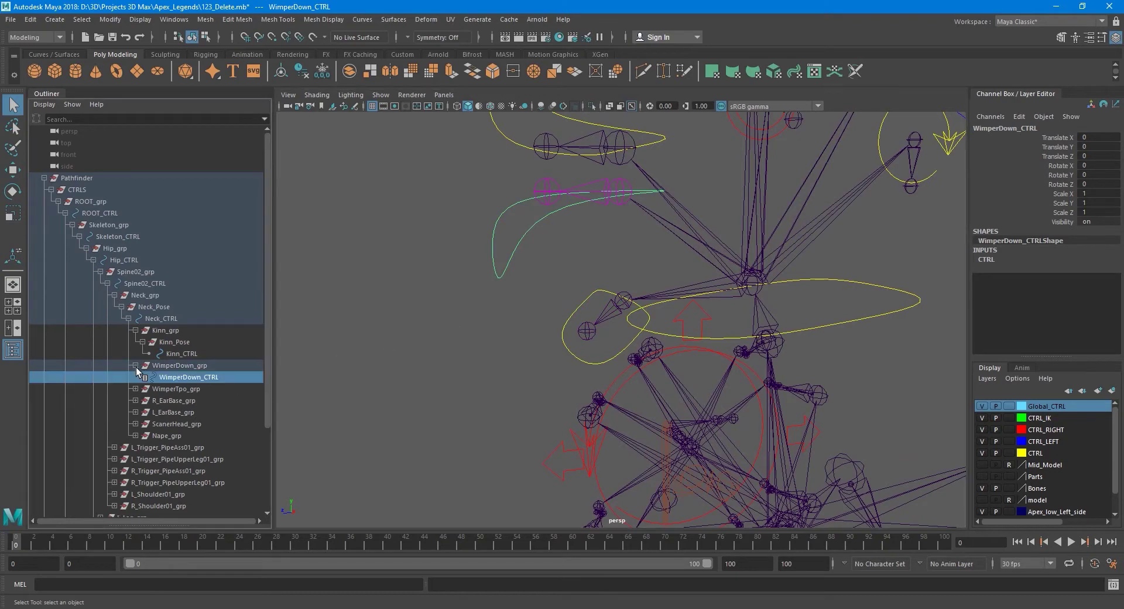
pyautogui.keyDown('alt'); pyautogui.moveTo(441, 355); pyautogui.dragTo(456, 356); pyautogui.keyUp('alt')
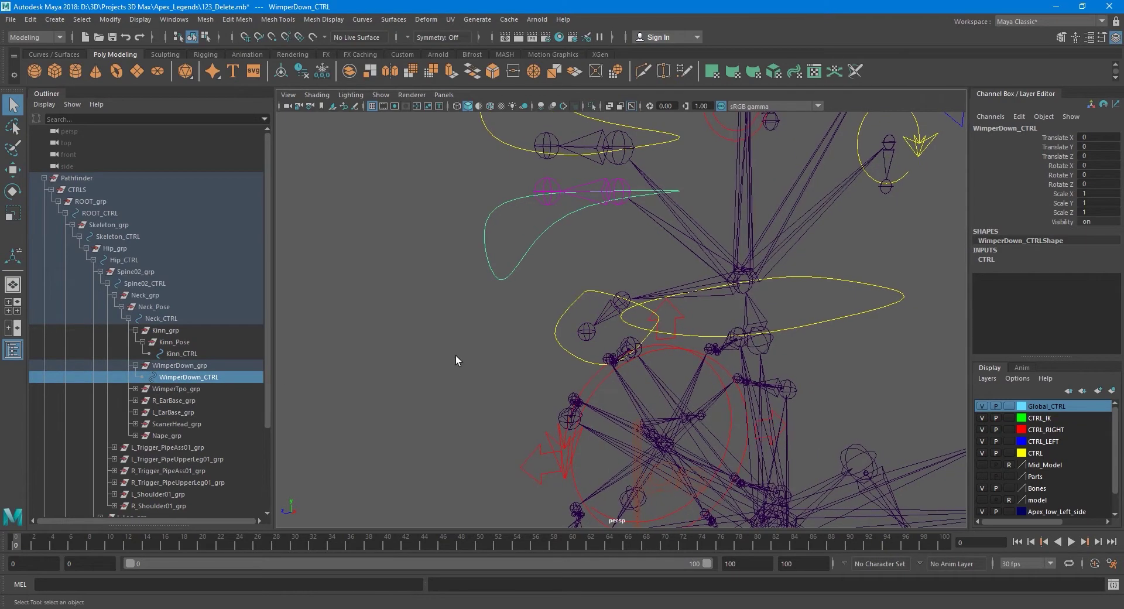
pyautogui.hotkey('ctrl', 'g')
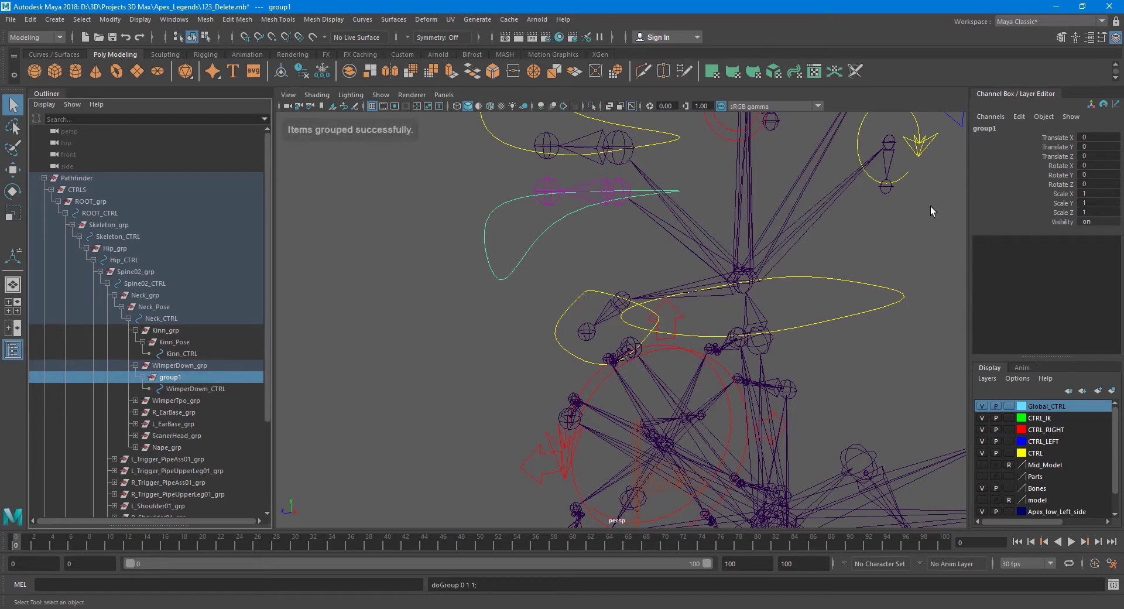
pyautogui.click(221, 390)
pyautogui.keyDown('alt'); pyautogui.moveTo(478, 332); pyautogui.dragTo(448, 345); pyautogui.keyUp('alt')
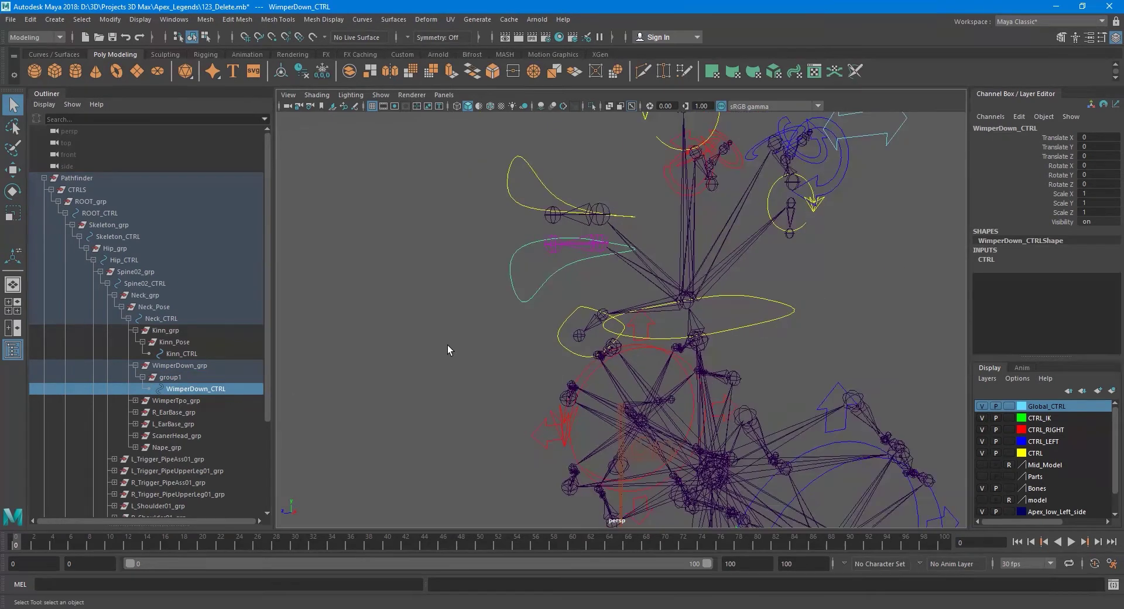
# Rename the group above WimperDown_CTRL as WimperDown_Pose, reusing the control's base name.
pyautogui.keyDown('alt'); pyautogui.moveTo(532, 306); pyautogui.dragTo(638, 310); pyautogui.keyUp('alt')
pyautogui.keyDown('alt'); pyautogui.moveTo(682, 270); pyautogui.dragTo(610, 332); pyautogui.keyUp('alt')
pyautogui.click(1004, 128)
pyautogui.click(170, 377)
pyautogui.click(989, 128)
pyautogui.write('WimperDown_Pose')
pyautogui.press('Return')
# Move the pivot of WimperDown_Pose from the scene origin onto the lower eyelid joint and compare it with WimperDown_CTRL's pivot.
pyautogui.press('w')
pyautogui.scroll(-10, 621, 328)
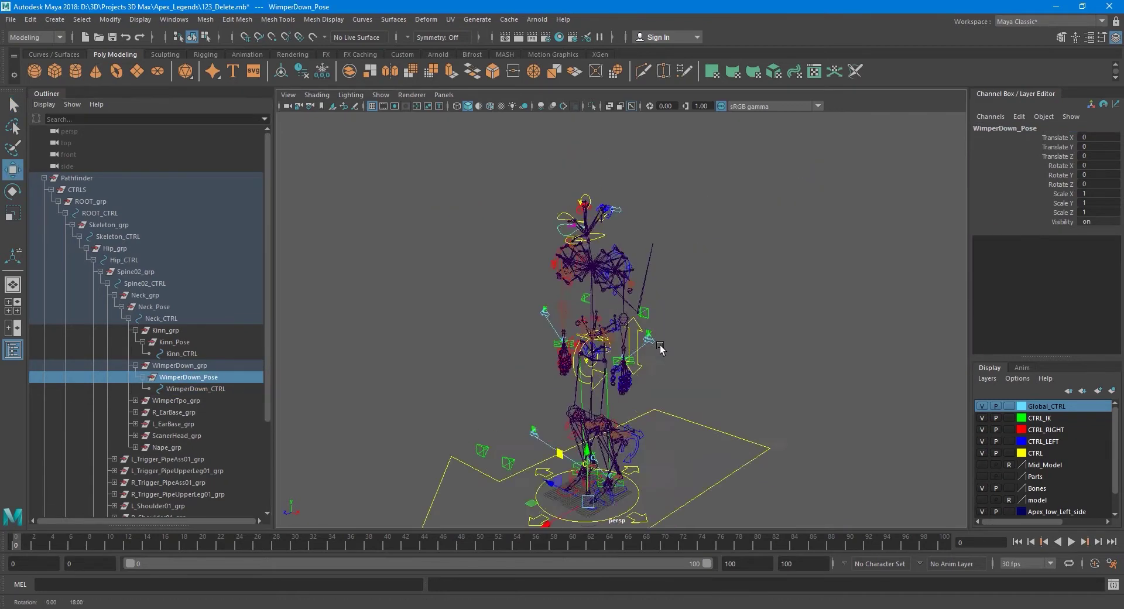
pyautogui.moveTo(587, 498); pyautogui.dragTo(578, 228)
pyautogui.scroll(10, 577, 228)
pyautogui.click(189, 389)
pyautogui.keyDown('alt'); pyautogui.moveTo(468, 275); pyautogui.dragTo(502, 266); pyautogui.keyUp('alt')
pyautogui.press('q')
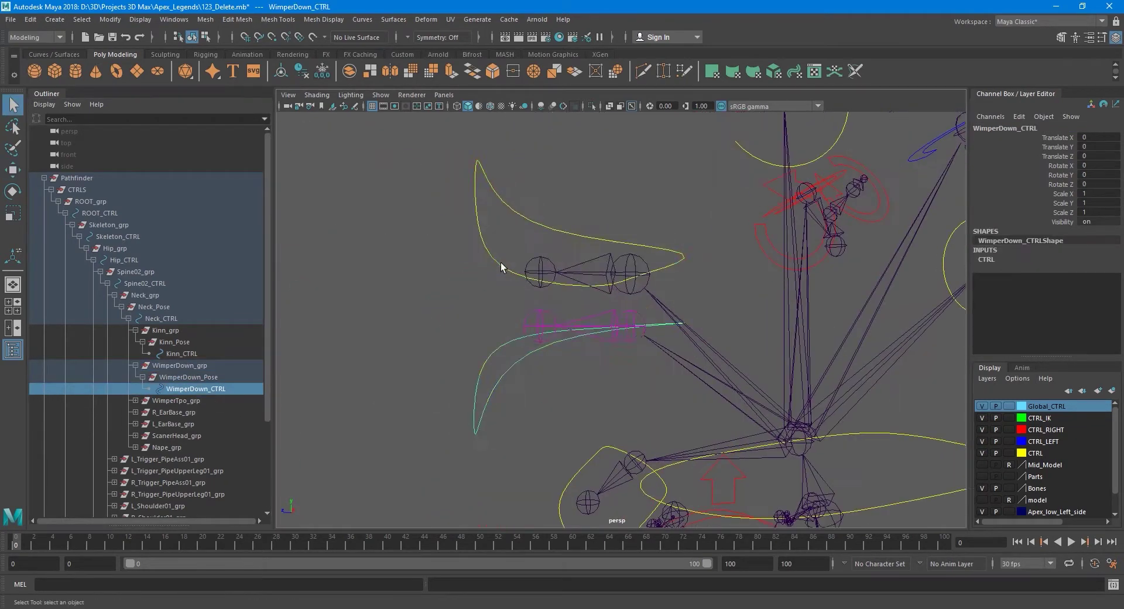
# Wrap the upper eyelid control WimperTpo_CTRL in its own group inside WimperTpo_grp and select the new group.
pyautogui.click(135, 365)
pyautogui.click(135, 377)
pyautogui.click(156, 390)
pyautogui.click(135, 365)
pyautogui.keyDown('alt'); pyautogui.moveTo(527, 305); pyautogui.dragTo(562, 316); pyautogui.keyUp('alt')
pyautogui.hotkey('ctrl', 'g')
pyautogui.click(143, 412)
# Snap the pivot of the group above WimperTpo_CTRL from the scene origin onto the upper eyelid joint.
pyautogui.scroll(-10, 617, 328)
pyautogui.press('w')
pyautogui.press('d')
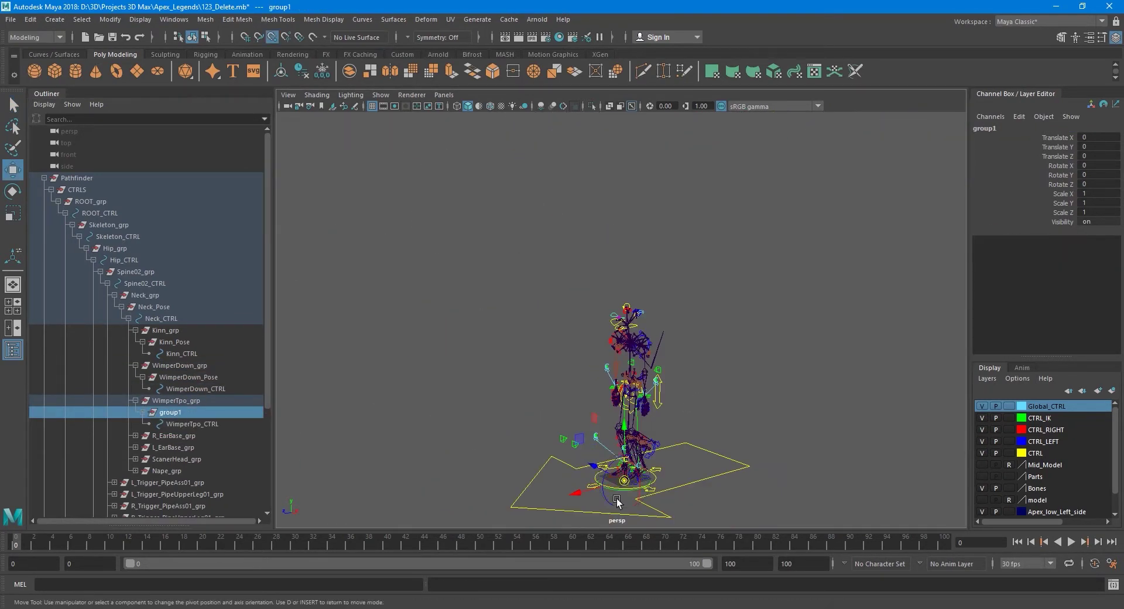
pyautogui.moveTo(617, 499); pyautogui.dragTo(608, 316)
pyautogui.scroll(10, 647, 424)
pyautogui.press('q')
pyautogui.keyDown('alt'); pyautogui.moveTo(646, 424); pyautogui.dragTo(609, 420); pyautogui.keyUp('alt')
# Compare the new group with WimperTpo_CTRL and rename the group WimperTpo_Pose.
pyautogui.click(199, 424)
pyautogui.click(170, 412)
pyautogui.click(1004, 128)
pyautogui.write('WimperTpo_Pose')
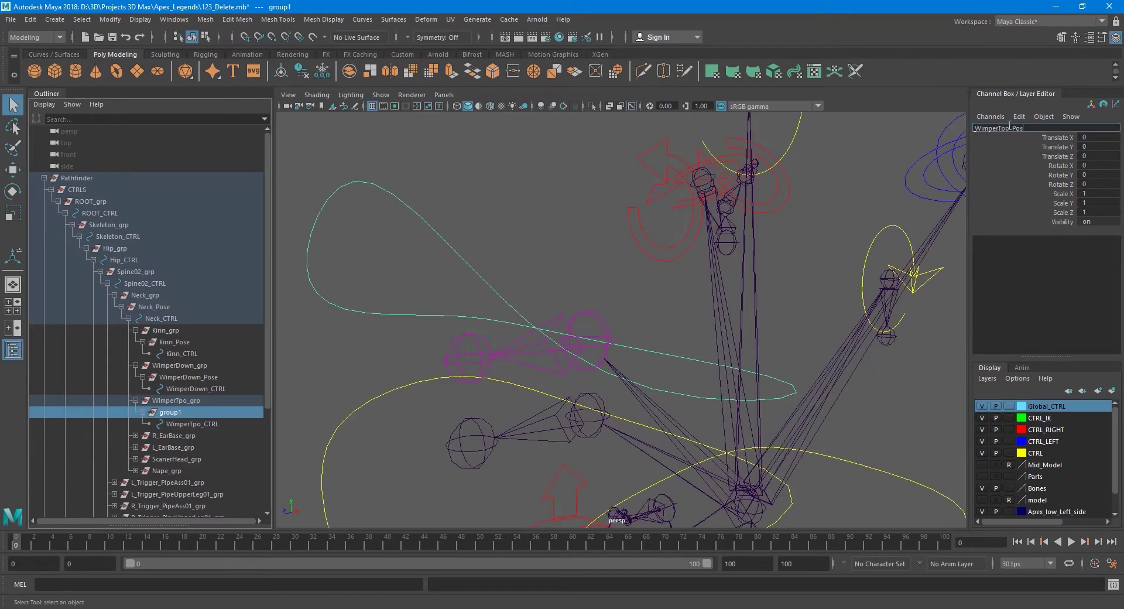
pyautogui.press('Return')
# Wrap L_EarBase_CTRL in its own group inside L_EarBase_grp, with the pivot on the left ear's base joint.
pyautogui.keyDown('alt'); pyautogui.moveTo(591, 293); pyautogui.dragTo(609, 333); pyautogui.keyUp('alt')
pyautogui.scroll(-4, 616, 283)
pyautogui.click(670, 240)
pyautogui.click(646, 246)
pyautogui.press('f')
pyautogui.click(135, 448)
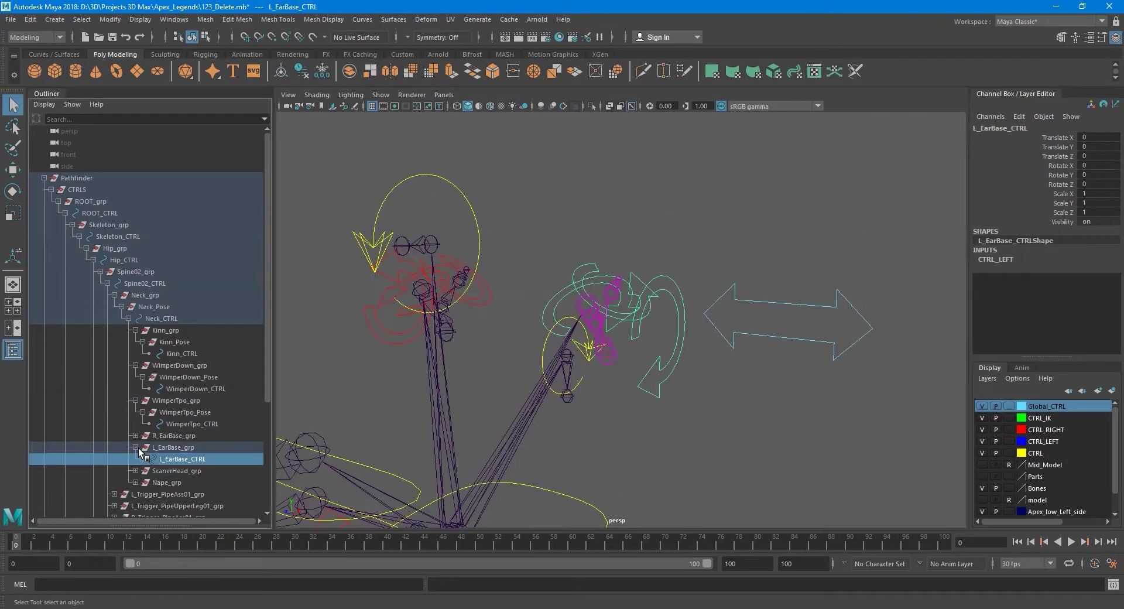
pyautogui.click(142, 459)
pyautogui.click(149, 470)
pyautogui.hotkey('ctrl', 'g')
pyautogui.press('w')
pyautogui.scroll(-4, 598, 311)
pyautogui.scroll(6, 598, 310)
# Compare the new group with L_EarBase_CTRL and rename the group L_EarBase_Pose.
pyautogui.click(189, 449)
pyautogui.click(171, 437)
pyautogui.click(1004, 128)
pyautogui.write('L_EarBase_Pose')
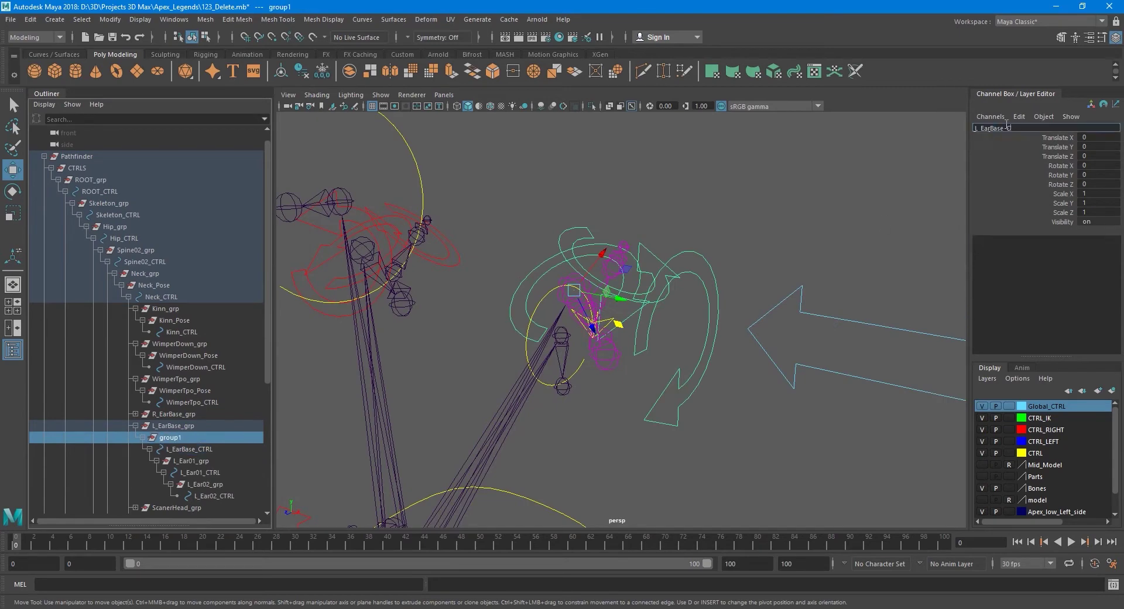
pyautogui.press('Return')
# Wrap L_Ear01_CTRL in its own group pivoted on its joint and name the group L_Ear01_Pose.
pyautogui.click(205, 473)
pyautogui.hotkey('ctrl', 'g')
pyautogui.click(195, 483)
pyautogui.click(181, 472)
pyautogui.click(1004, 128)
pyautogui.write('L_Ear01_Pose')
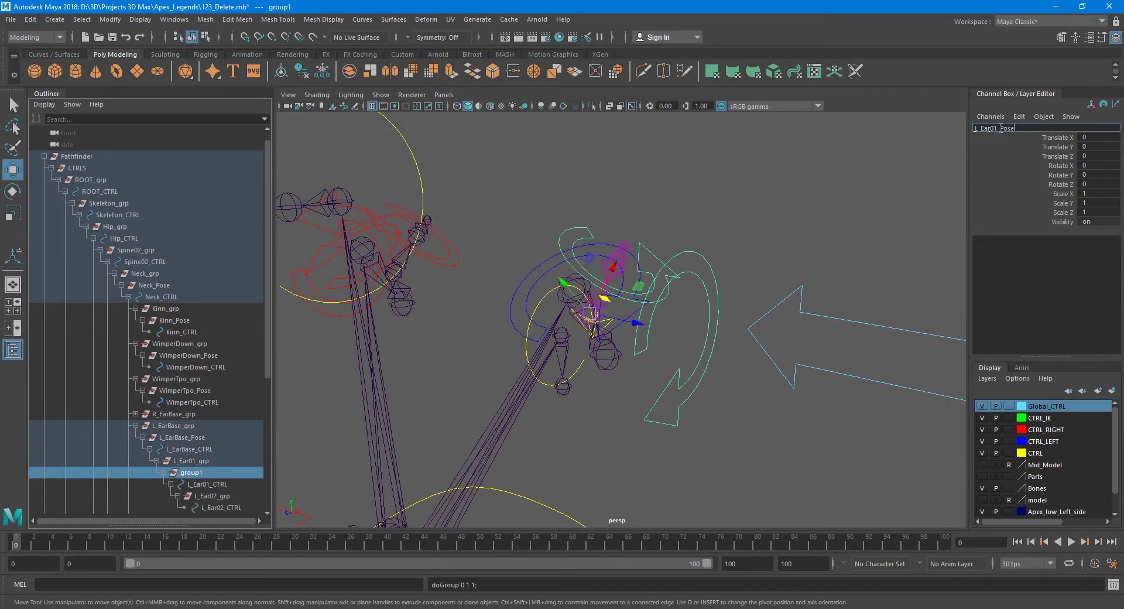
pyautogui.press('Return')
# Wrap L_Ear02_CTRL in its own group inside L_Ear02_grp and name the group L_Ear02_Pose.
pyautogui.click(221, 508)
pyautogui.hotkey('ctrl', 'g')
pyautogui.press('f')
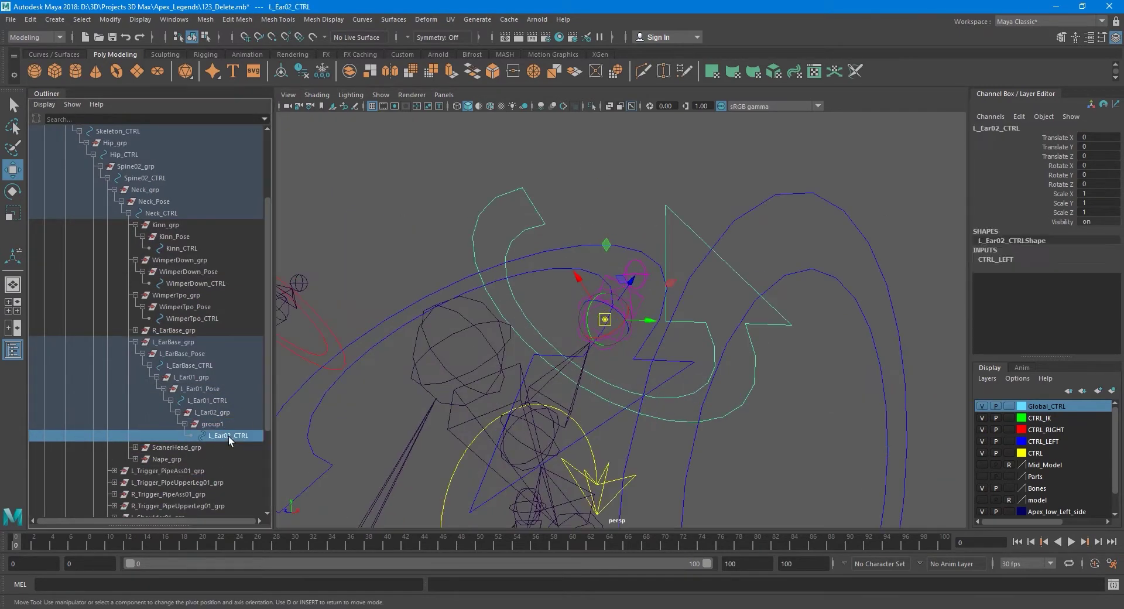
pyautogui.click(1001, 128)
pyautogui.write('L_Ear02_CTR')
pyautogui.press('Return')
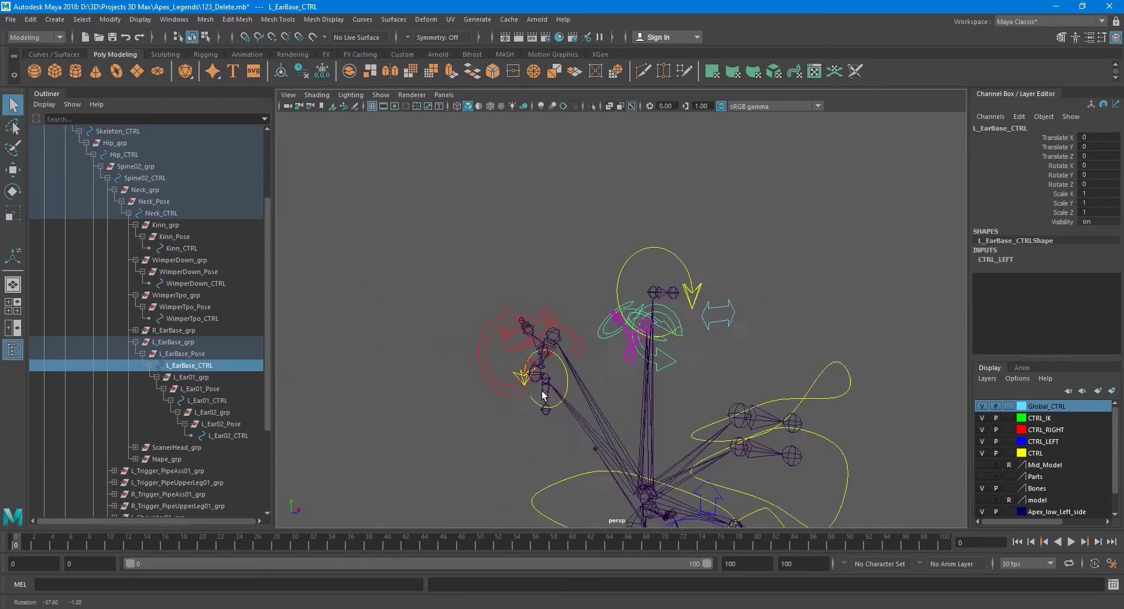
# Wrap R_EarBase_CTRL in its own group pivoted on the right ear's base joint and name it R_EarBase_Pose.
pyautogui.click(135, 236)
pyautogui.click(135, 295)
pyautogui.hotkey('ctrl', 'g')
pyautogui.press('f')
pyautogui.press('w')
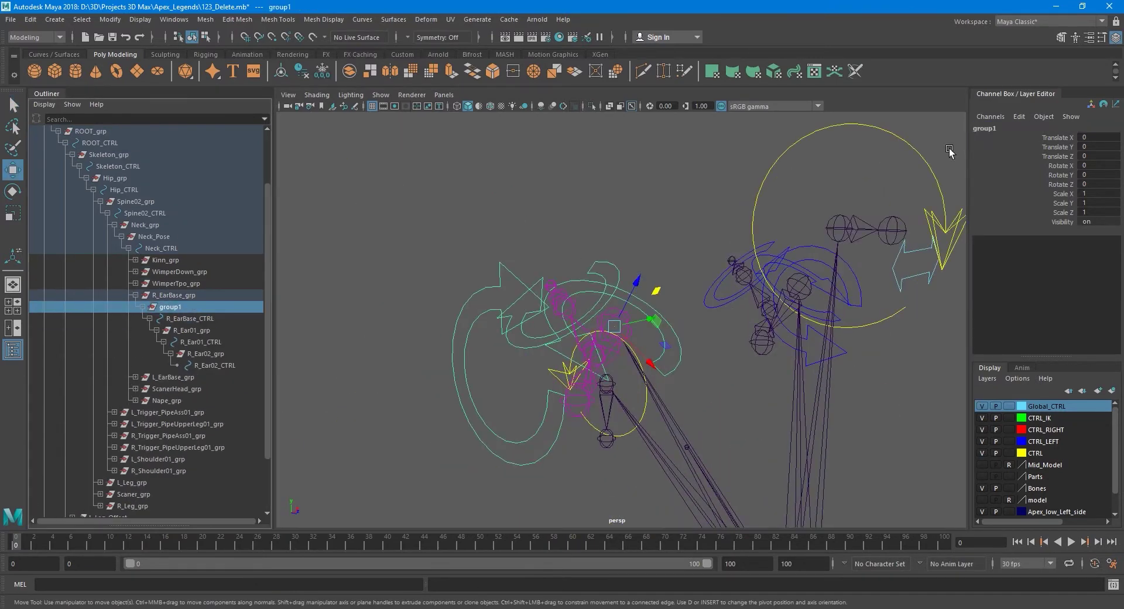
pyautogui.click(1000, 128)
pyautogui.write('R_EarBase_Pose')
pyautogui.press('Return')
# Wrap R_Ear01_CTRL in its own group pivoted on its joint and name the group R_Ear01_Pose.
pyautogui.click(207, 342)
pyautogui.hotkey('ctrl', 'g')
pyautogui.click(1001, 129)
pyautogui.write('R_Ear01_Pose')
pyautogui.press('Return')
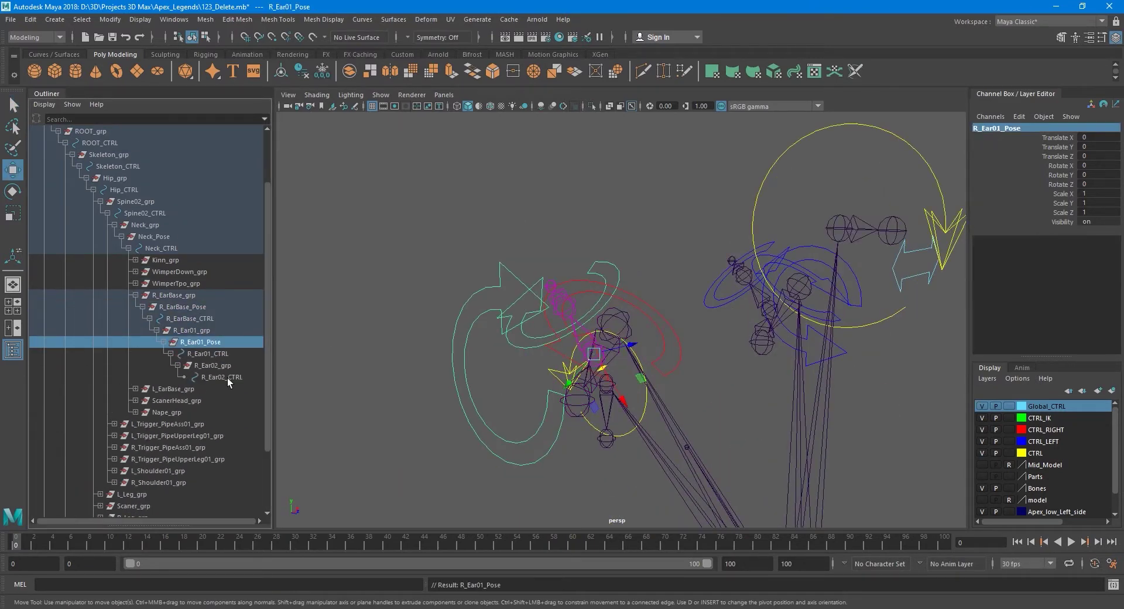
# Wrap R_Ear02_CTRL in its own group inside R_Ear02_grp, compare the two and name the group R_Ear02_Pose.
pyautogui.click(226, 378)
pyautogui.hotkey('ctrl', 'g')
pyautogui.click(220, 390)
pyautogui.click(213, 377)
pyautogui.click(1000, 128)
pyautogui.write('R_Ear02_Pose')
pyautogui.press('Return')
# Examine the expanded head control hierarchy under Neck_CTRL for its Pose groups, including the remaining ScanerHead_grp and Nape_grp.
pyautogui.keyDown('alt'); pyautogui.moveTo(665, 349); pyautogui.dragTo(527, 351); pyautogui.keyUp('alt')
pyautogui.click(140, 401)
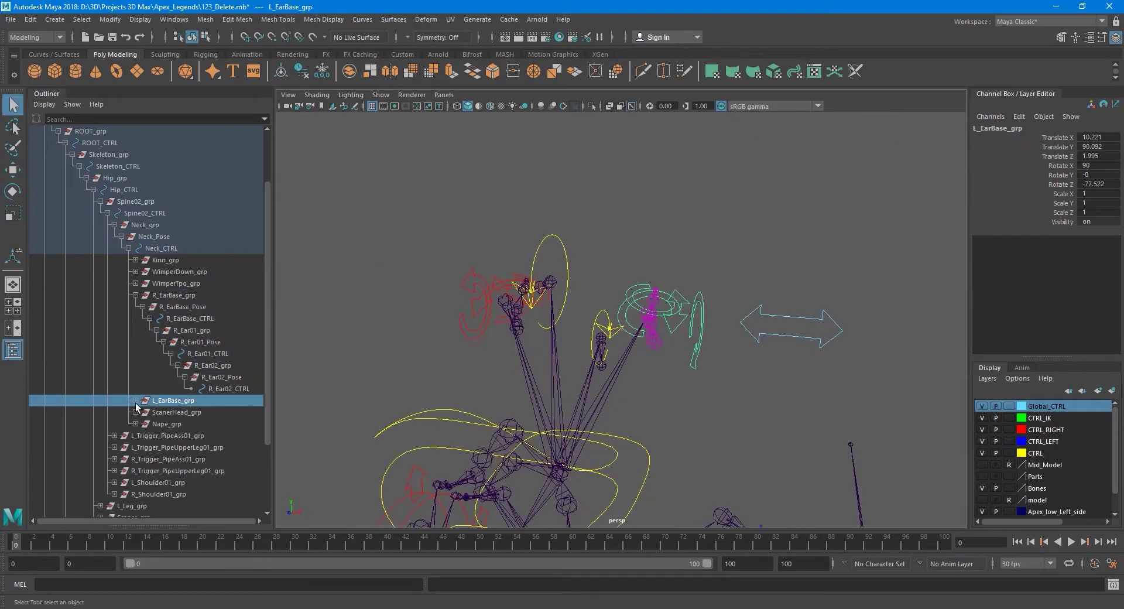
pyautogui.click(611, 442)
pyautogui.click(135, 260)
pyautogui.click(135, 294)
pyautogui.click(135, 331)
pyautogui.scroll(-3, 152, 339)
pyautogui.click(136, 377)
pyautogui.click(167, 400)
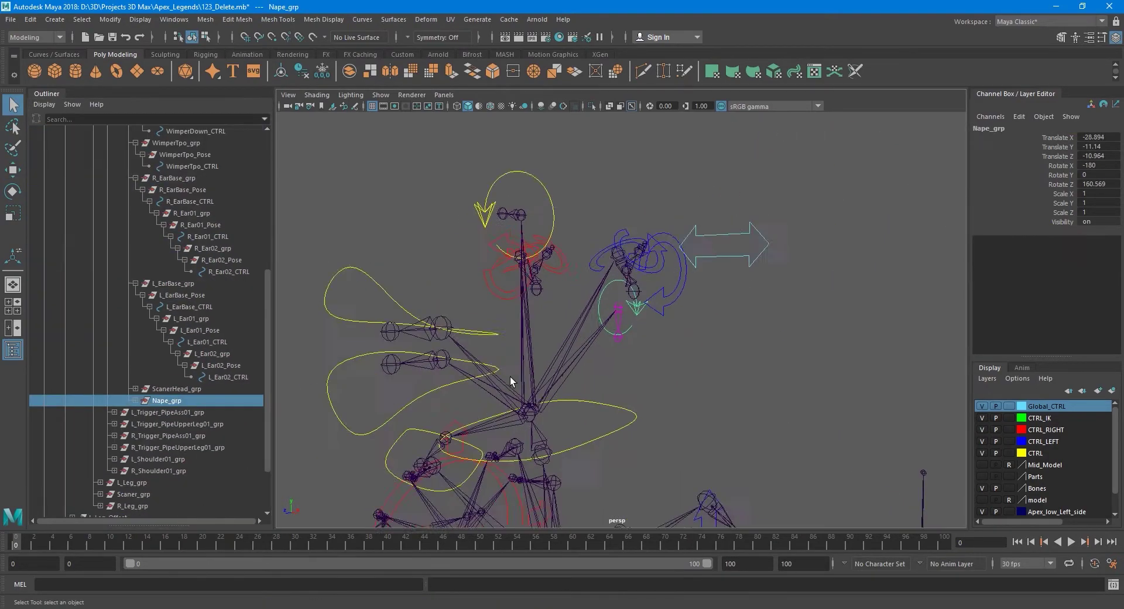
# Show the model layer and select the Head_Emotion_Switch arrow control beside the robot's head.
pyautogui.click(981, 499)
pyautogui.keyDown('alt'); pyautogui.moveTo(588, 430); pyautogui.dragTo(623, 396, button='middle'); pyautogui.keyUp('alt')
pyautogui.keyDown('alt'); pyautogui.moveTo(615, 320); pyautogui.dragTo(524, 317); pyautogui.keyUp('alt')
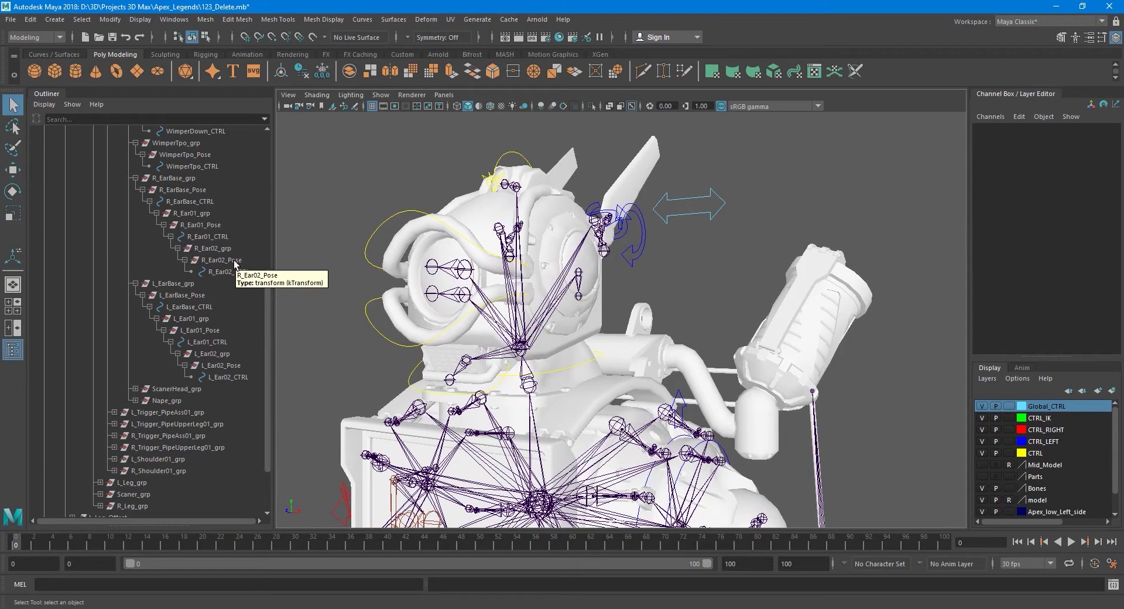
pyautogui.click(371, 307)
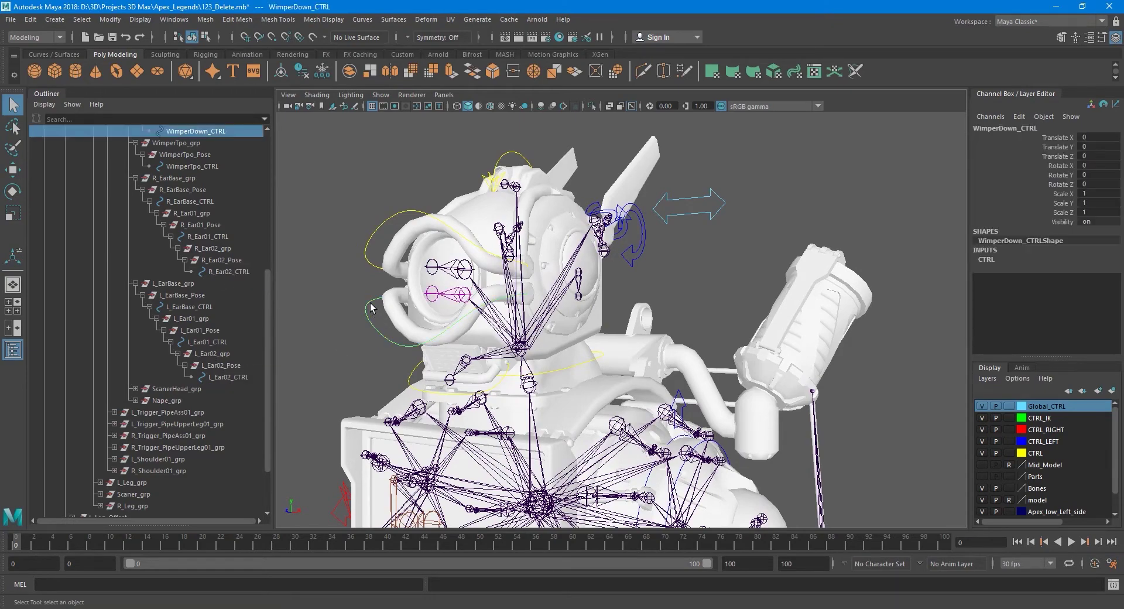
pyautogui.keyDown('alt'); pyautogui.moveTo(434, 306); pyautogui.dragTo(472, 312); pyautogui.keyUp('alt')
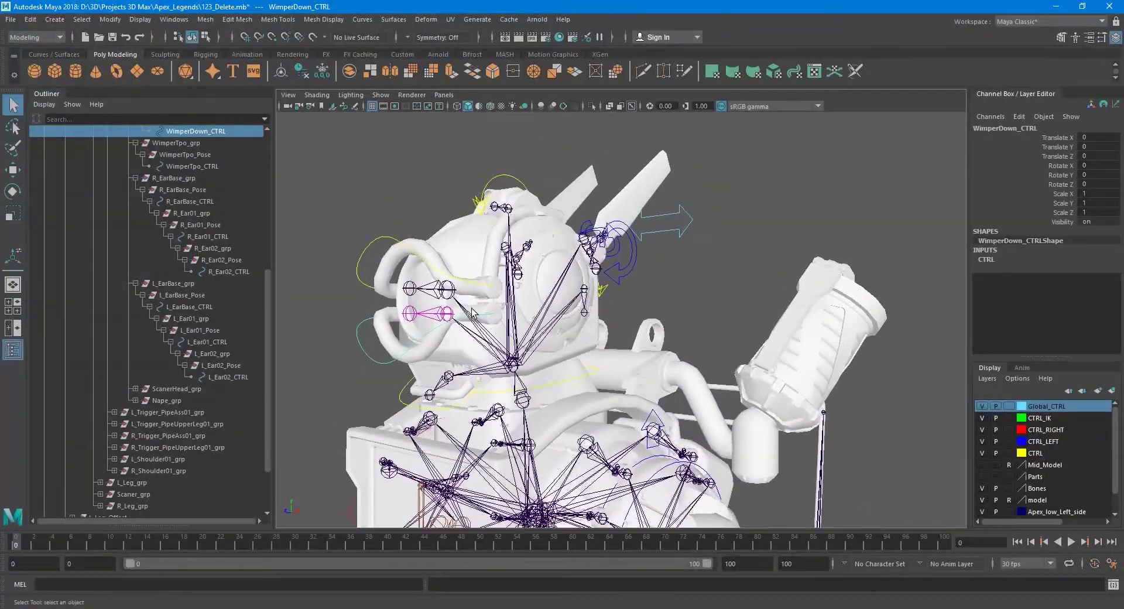
pyautogui.click(644, 234)
pyautogui.keyDown('alt'); pyautogui.moveTo(648, 240); pyautogui.dragTo(626, 298); pyautogui.keyUp('alt')
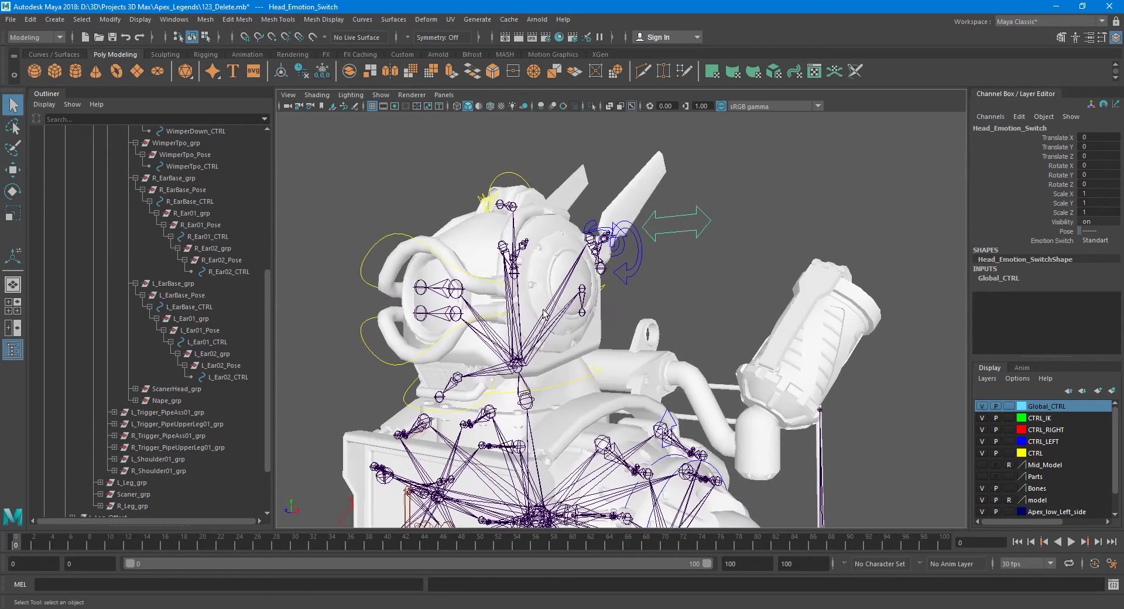
pyautogui.keyDown('alt'); pyautogui.moveTo(543, 310); pyautogui.dragTo(533, 285); pyautogui.keyUp('alt')
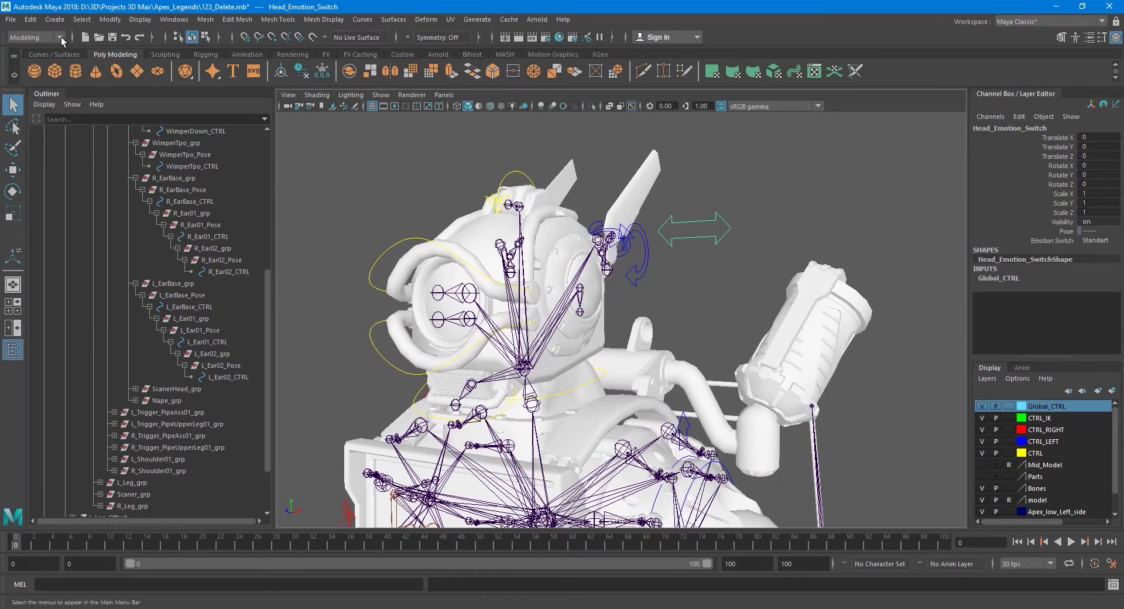
# Switch to the Animation command set and open the Set Driven Key window.
pyautogui.click(35, 37)
pyautogui.click(43, 72)
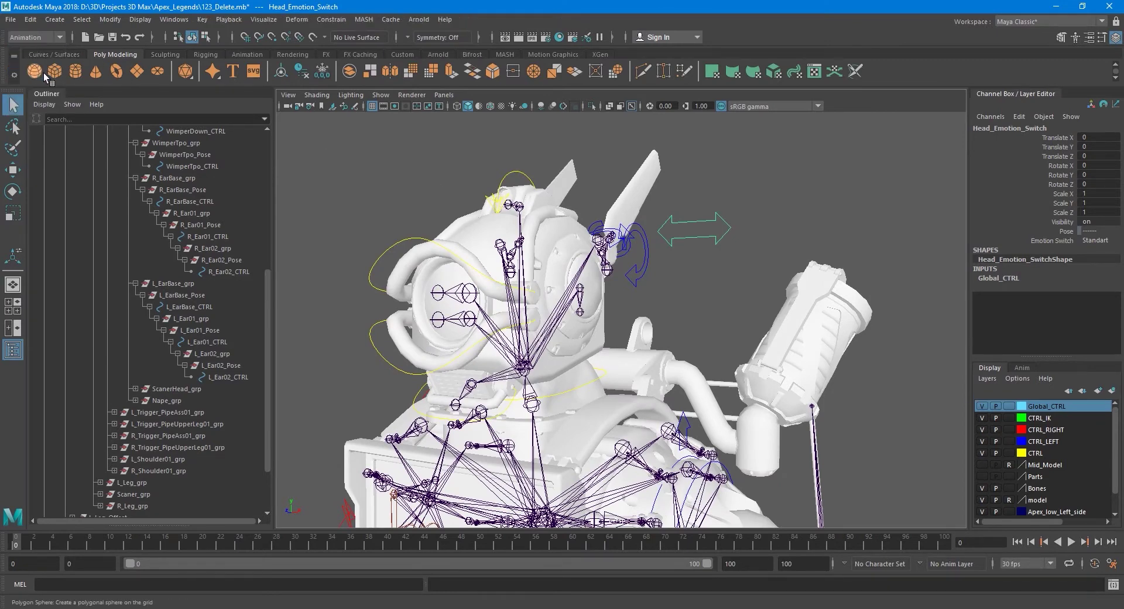
pyautogui.click(202, 20)
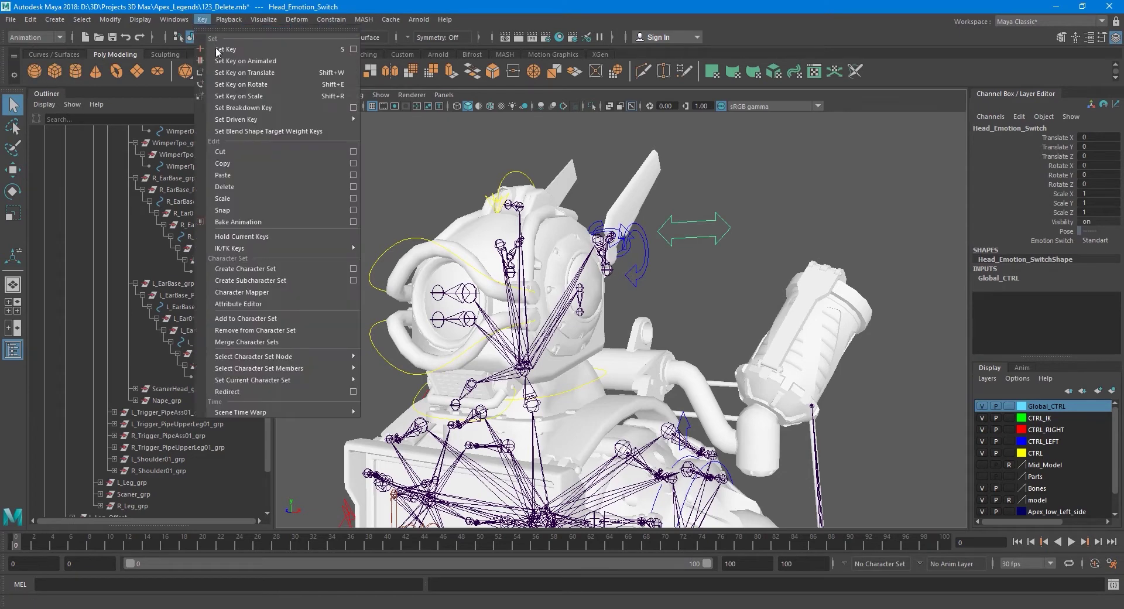
pyautogui.moveTo(249, 120)
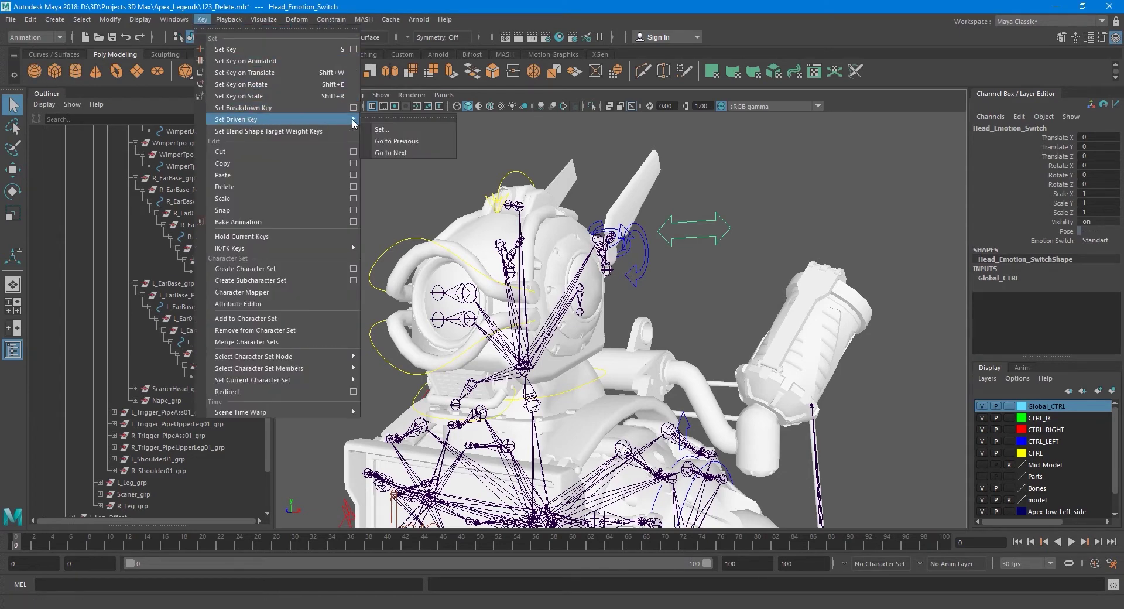
pyautogui.click(396, 131)
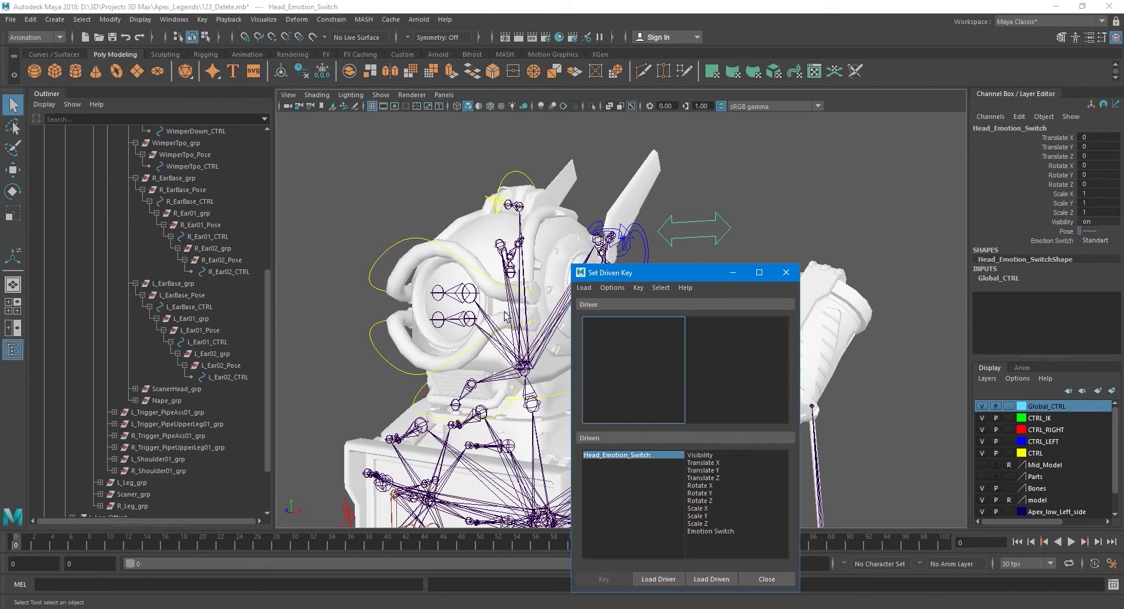
pyautogui.keyDown('alt'); pyautogui.moveTo(428, 405); pyautogui.dragTo(415, 405, button='middle'); pyautogui.keyUp('alt')
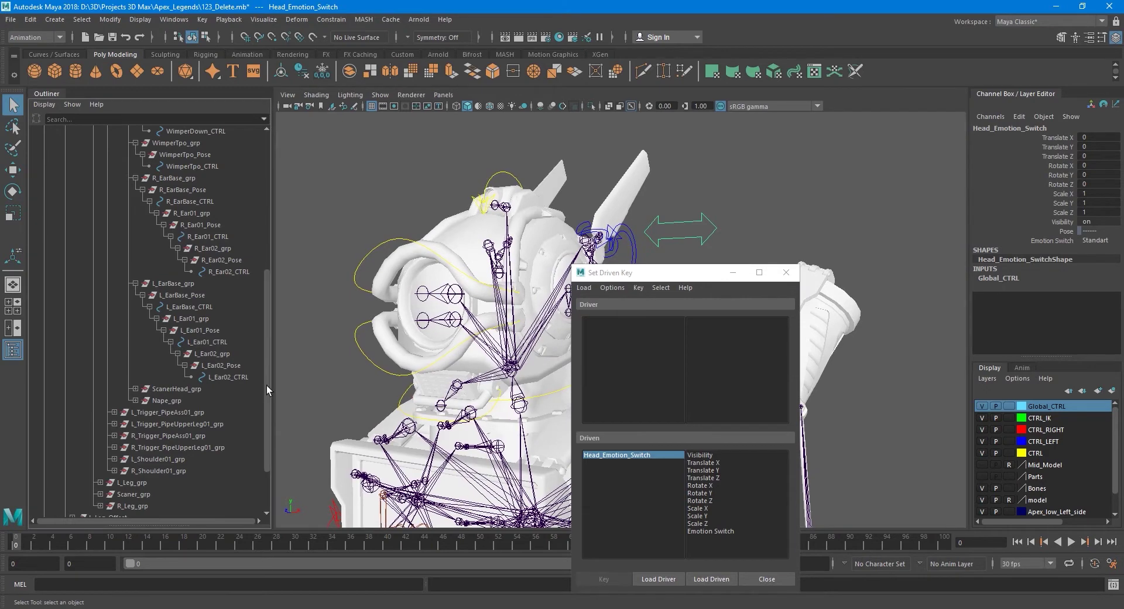
# Load the Pose groups of both ears, both eyelids, Kinn and Neck as the driven objects in Set Driven Key.
pyautogui.scroll(3, 267, 380)
pyautogui.click(235, 400)
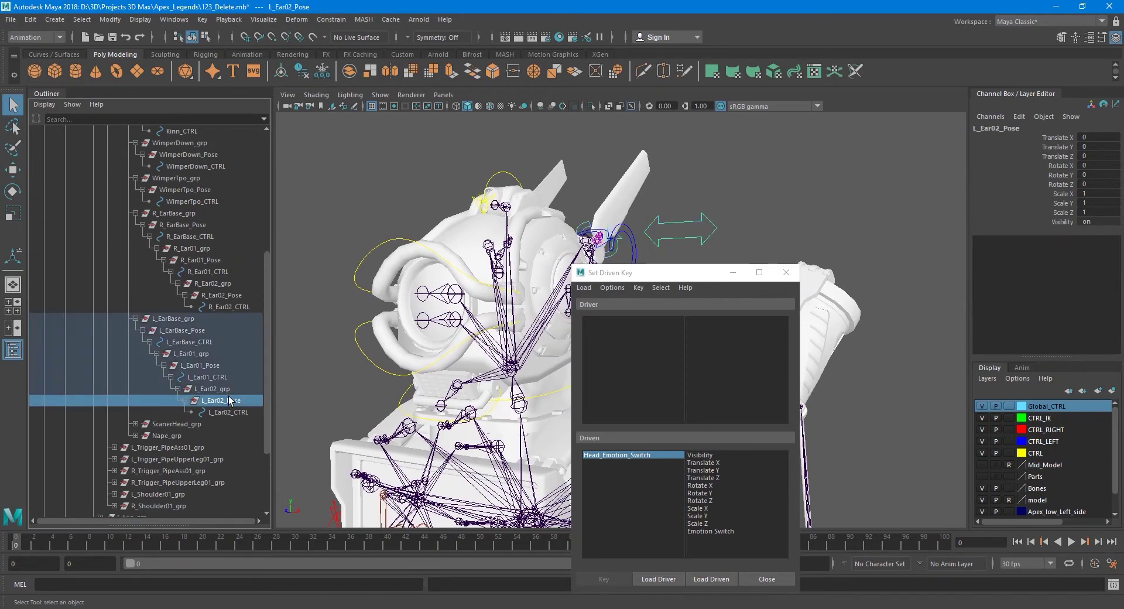
pyautogui.keyDown('ctrl'); pyautogui.click(212, 366); pyautogui.keyUp('ctrl')
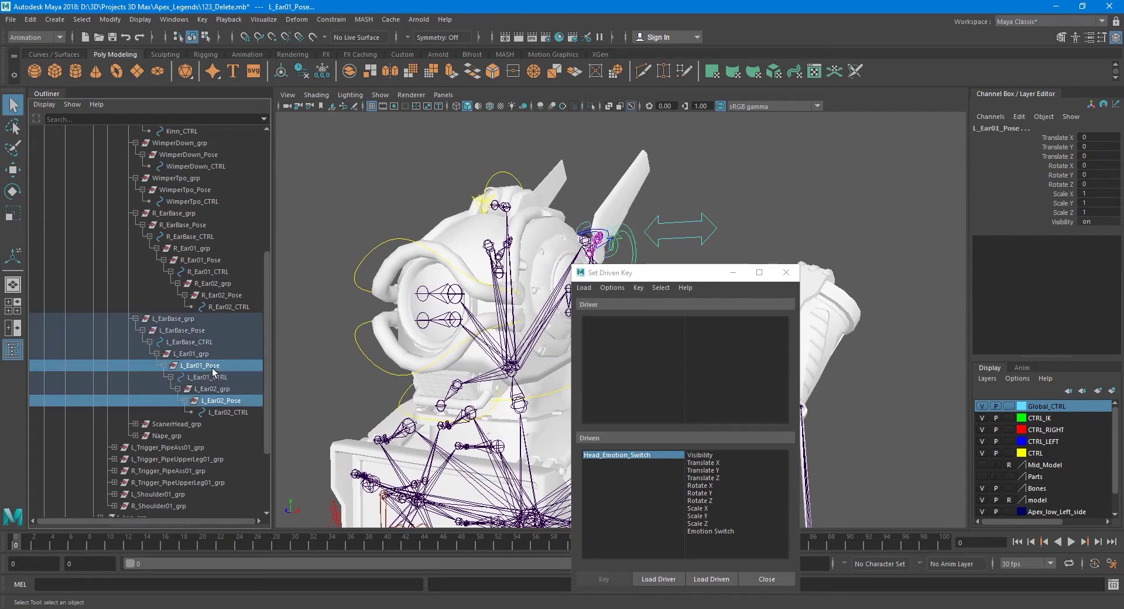
pyautogui.keyDown('ctrl'); pyautogui.click(192, 333); pyautogui.keyUp('ctrl')
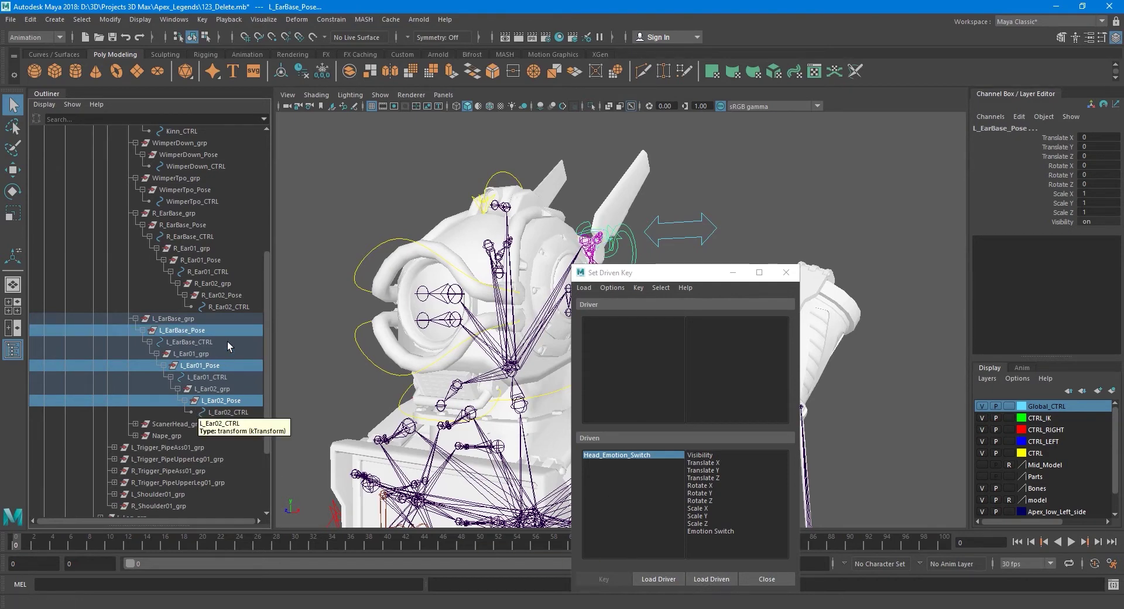
pyautogui.keyDown('ctrl'); pyautogui.click(240, 296); pyautogui.keyUp('ctrl')
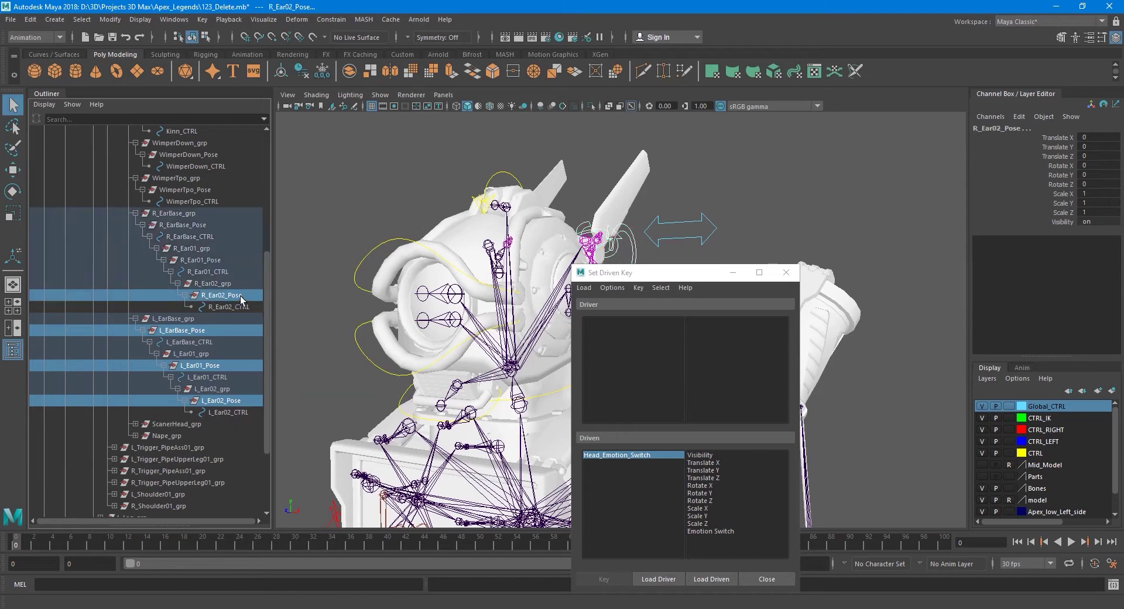
pyautogui.keyDown('ctrl'); pyautogui.click(222, 261); pyautogui.keyUp('ctrl')
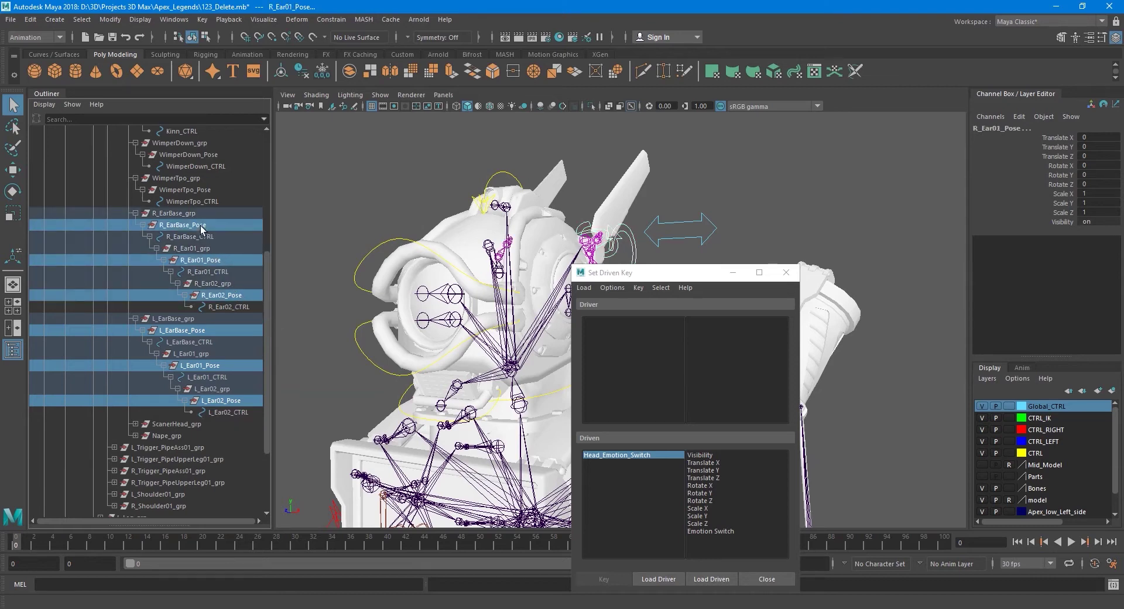
pyautogui.keyDown('ctrl'); pyautogui.click(208, 227); pyautogui.keyUp('ctrl')
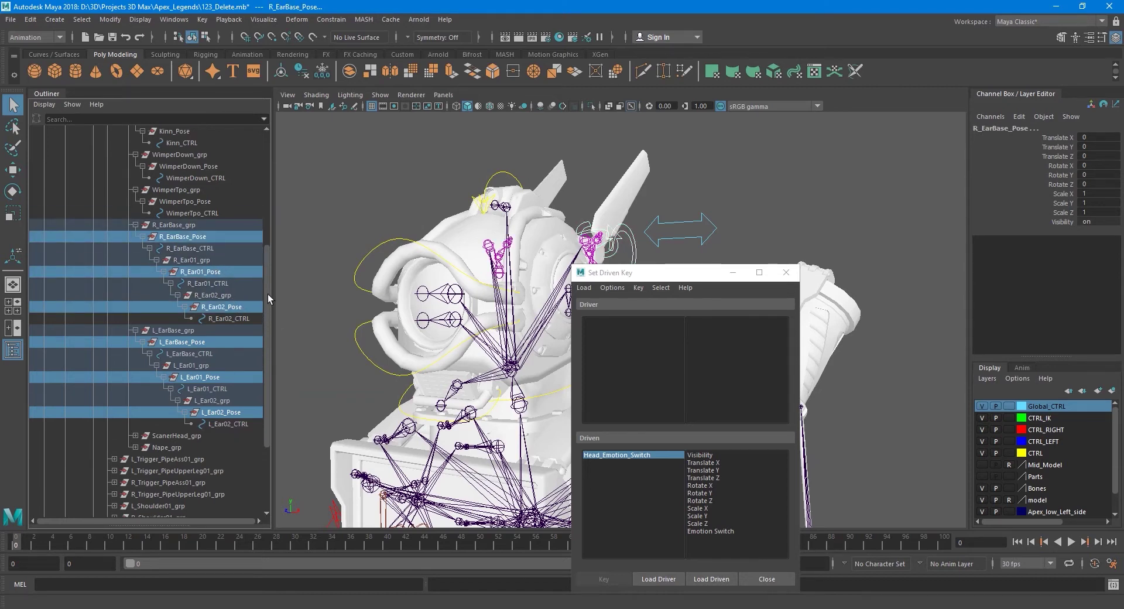
pyautogui.moveTo(267, 300); pyautogui.dragTo(268, 267)
pyautogui.keyDown('ctrl'); pyautogui.click(215, 261); pyautogui.keyUp('ctrl')
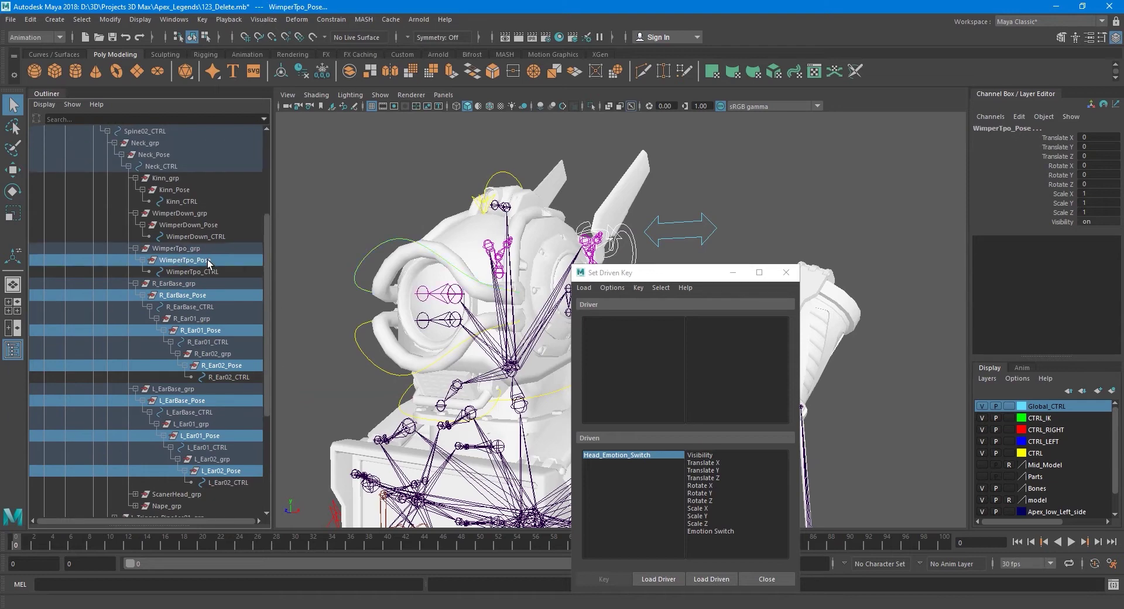
pyautogui.keyDown('ctrl'); pyautogui.click(212, 227); pyautogui.keyUp('ctrl')
pyautogui.keyDown('ctrl'); pyautogui.click(194, 192); pyautogui.keyUp('ctrl')
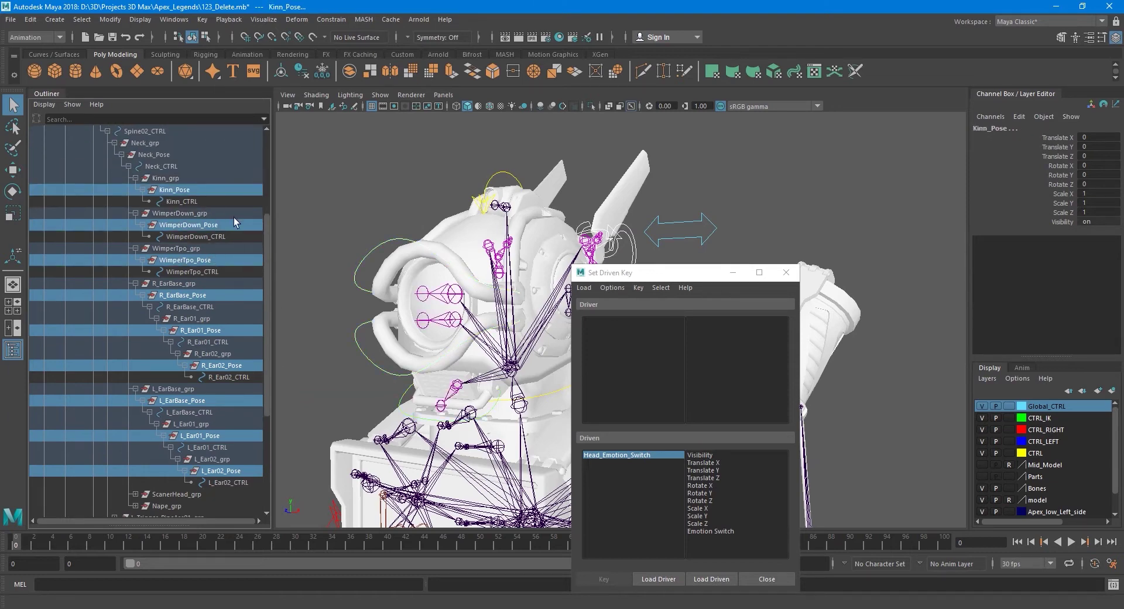
pyautogui.moveTo(269, 256); pyautogui.dragTo(270, 212)
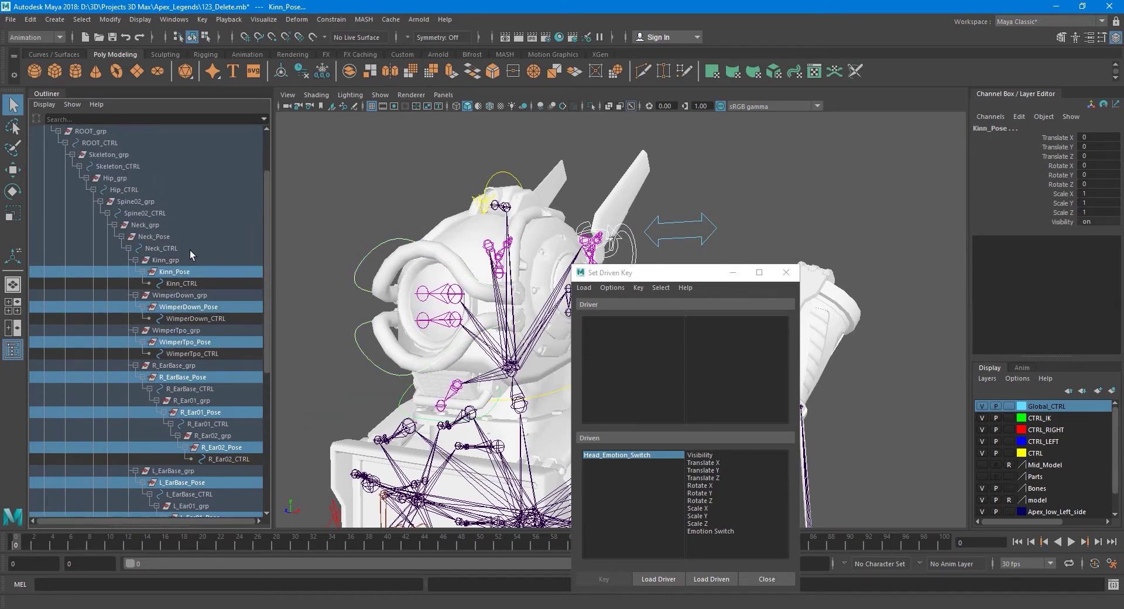
pyautogui.keyDown('ctrl'); pyautogui.click(172, 239); pyautogui.keyUp('ctrl')
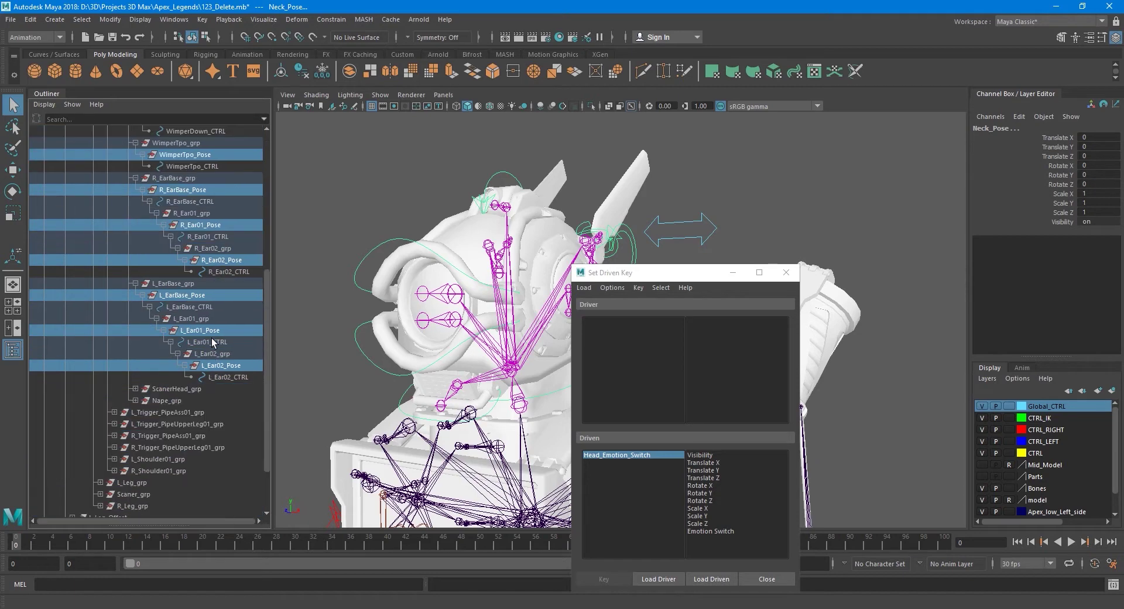
pyautogui.scroll(-5, 222, 342)
pyautogui.scroll(3, 203, 344)
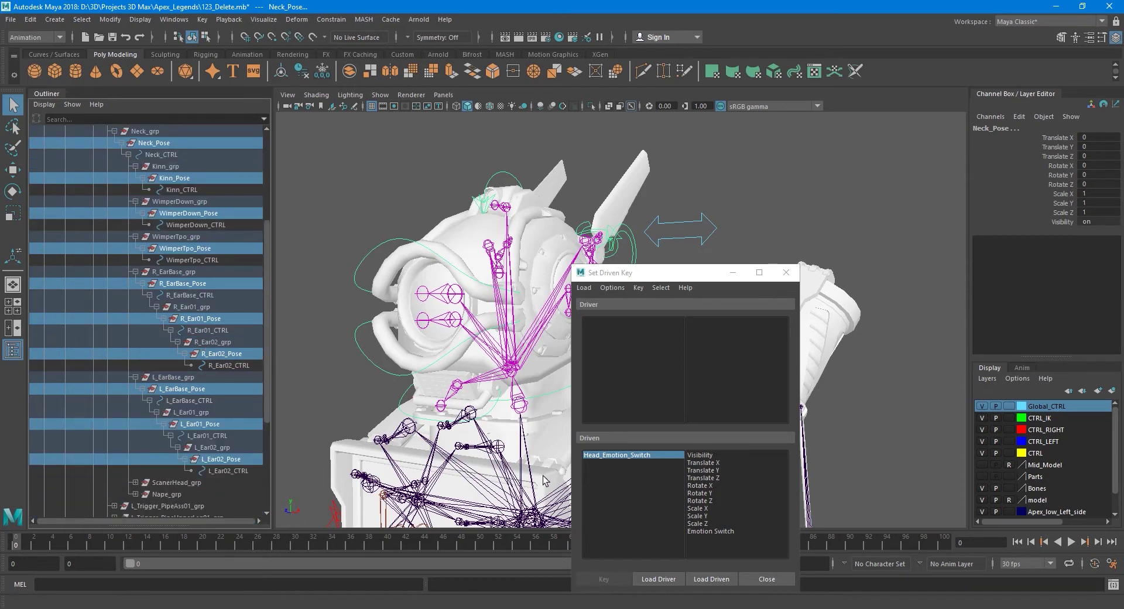
pyautogui.click(712, 579)
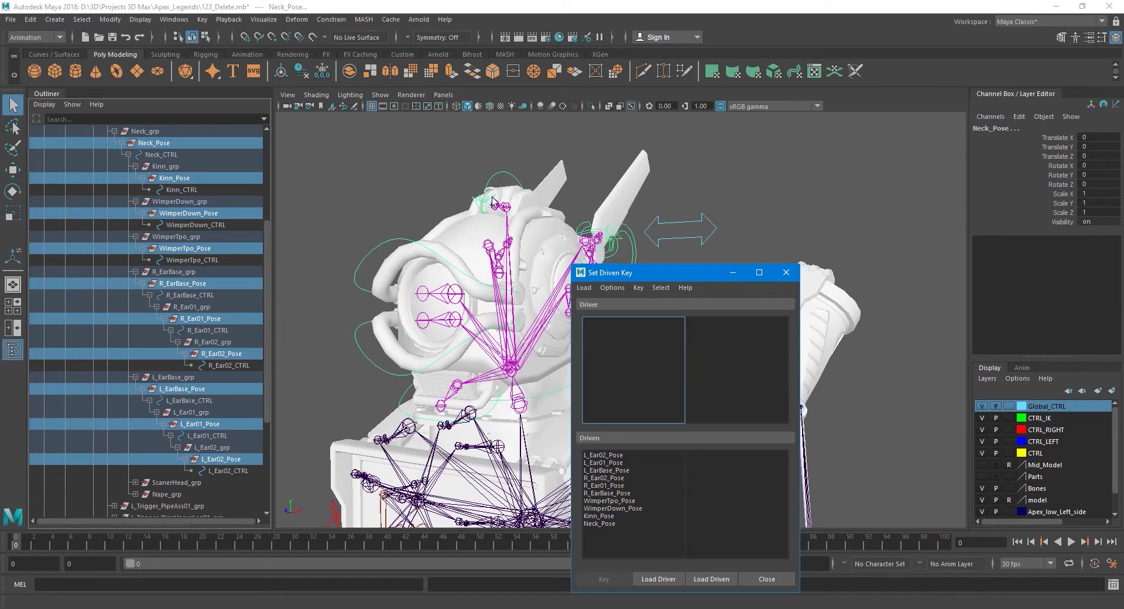
# Select all the driven Pose groups in Set Driven Key and load the Head_Emotion_Switch arrow control as the driver.
pyautogui.keyDown('alt'); pyautogui.moveTo(476, 295); pyautogui.dragTo(455, 283); pyautogui.keyUp('alt')
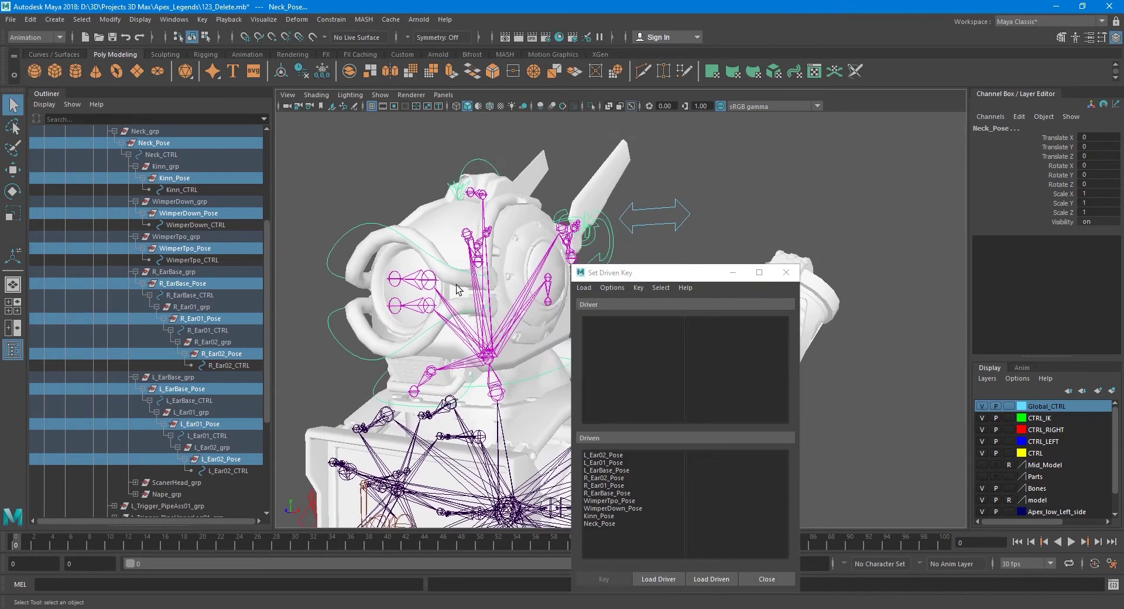
pyautogui.moveTo(608, 455); pyautogui.dragTo(615, 530)
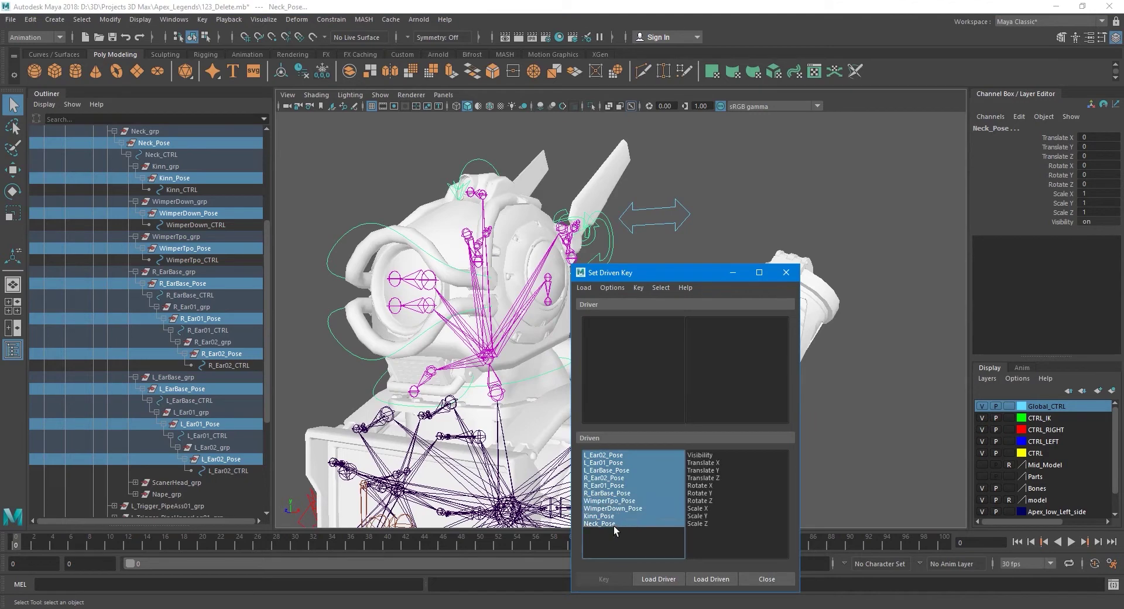
pyautogui.click(665, 230)
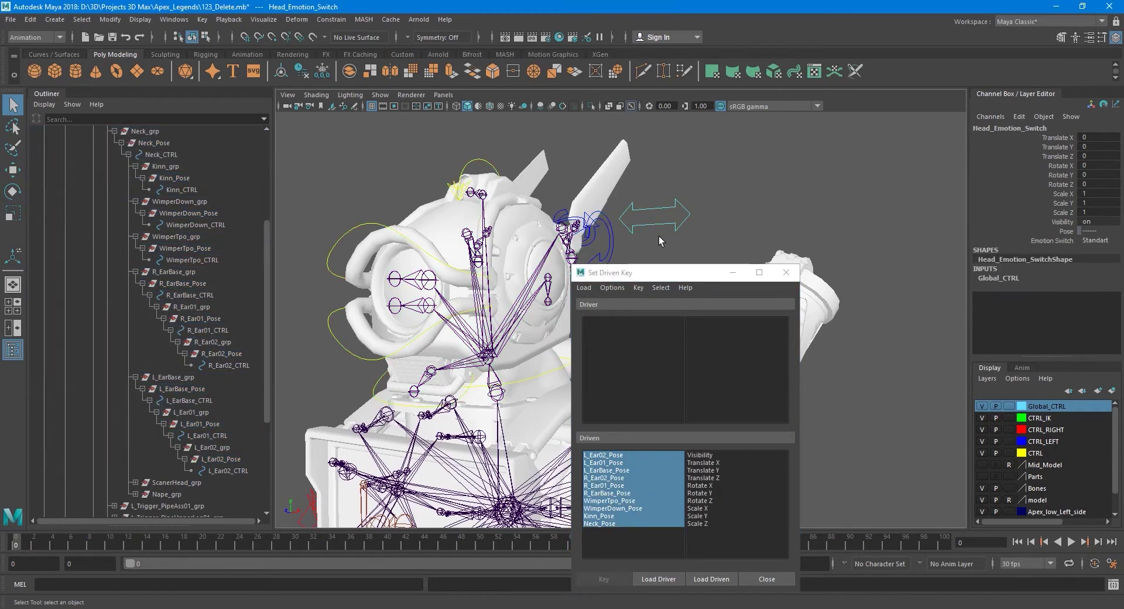
pyautogui.keyDown('alt'); pyautogui.moveTo(652, 241); pyautogui.dragTo(589, 237); pyautogui.keyUp('alt')
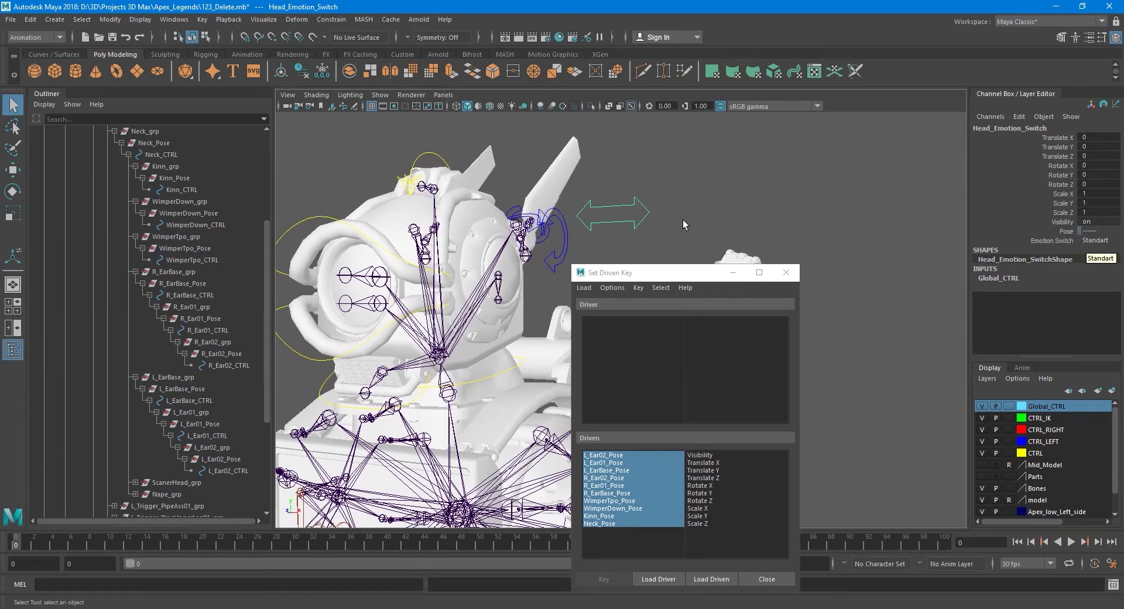
pyautogui.click(1084, 241)
pyautogui.click(631, 225)
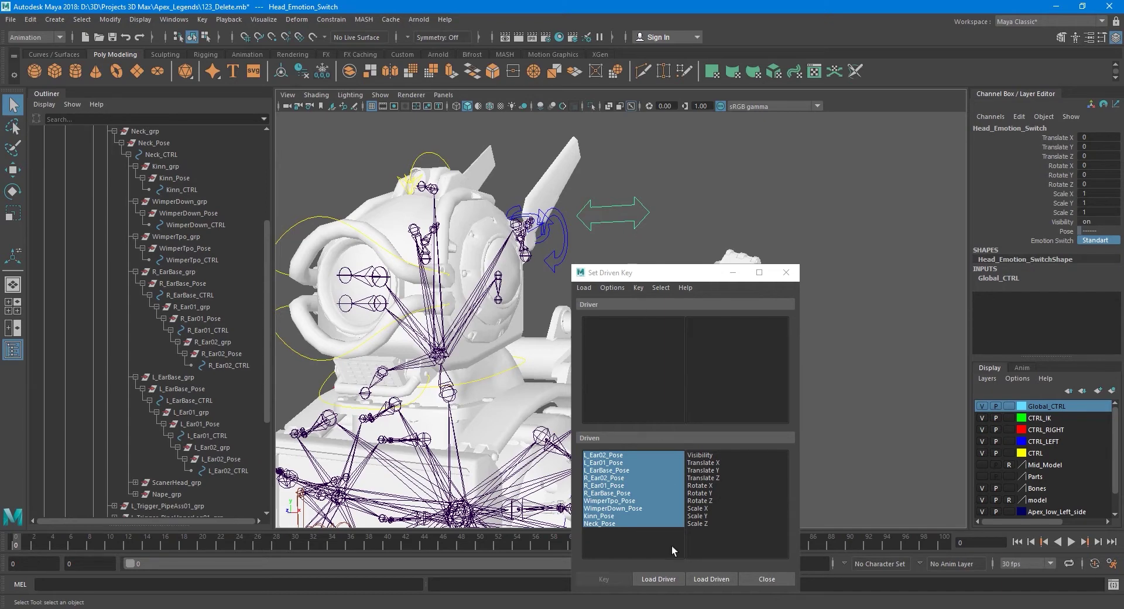
pyautogui.click(667, 578)
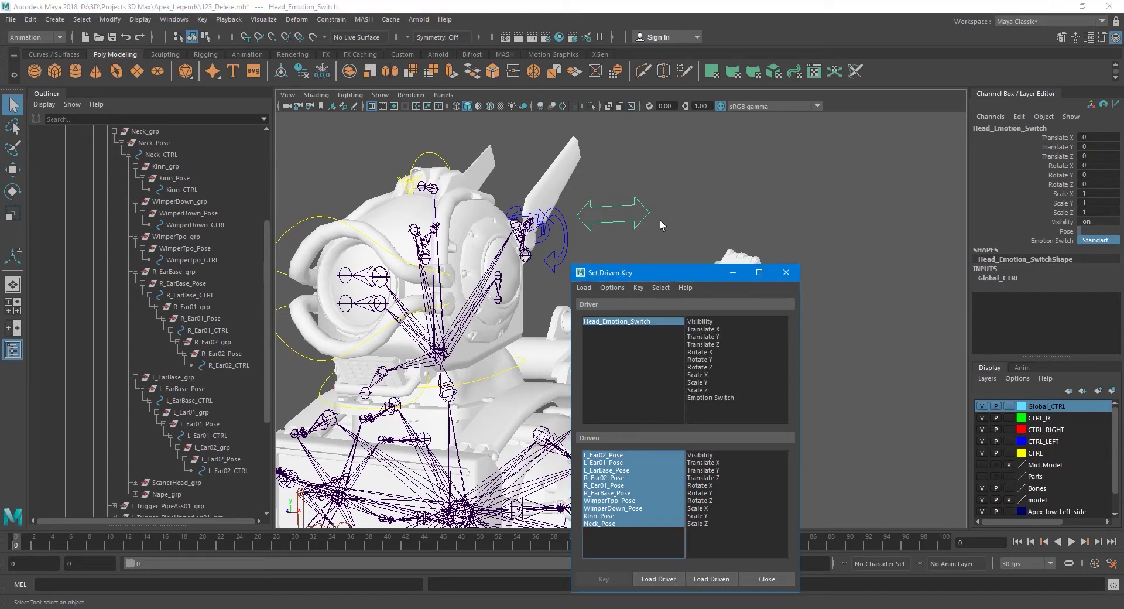
# Key Rotate X, Y and Z of all driven Pose groups against the driver's Emotion Switch attribute at Standart.
pyautogui.keyDown('alt'); pyautogui.moveTo(661, 217); pyautogui.dragTo(651, 211, button='middle'); pyautogui.keyUp('alt')
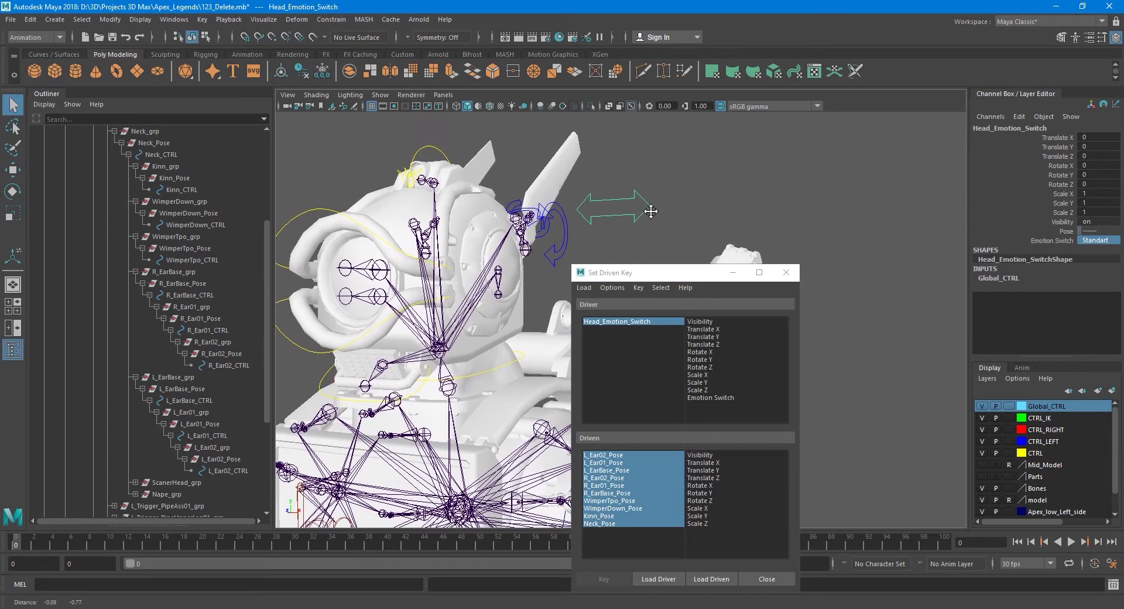
pyautogui.click(707, 398)
pyautogui.keyDown('alt'); pyautogui.moveTo(609, 197); pyautogui.dragTo(653, 198, button='middle'); pyautogui.keyUp('alt')
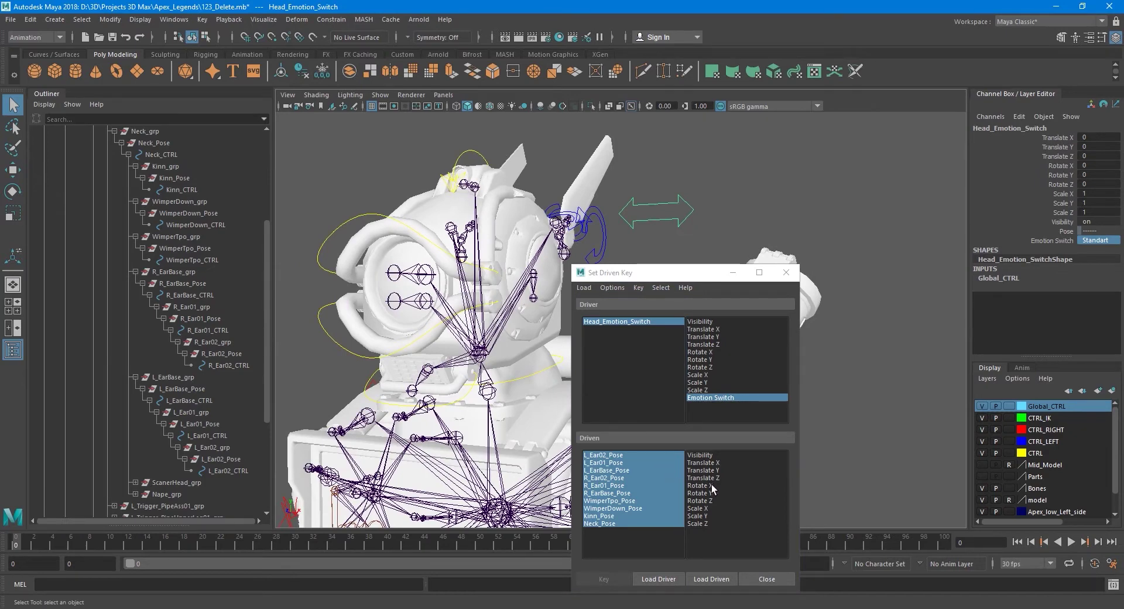
pyautogui.moveTo(712, 487); pyautogui.dragTo(715, 501)
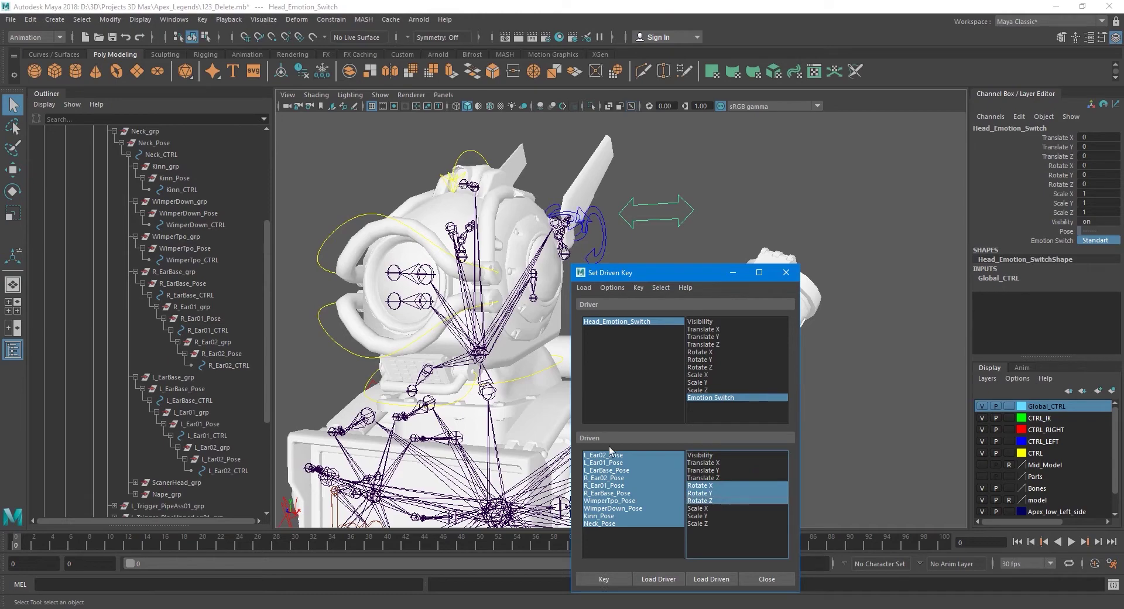
pyautogui.keyDown('alt'); pyautogui.moveTo(472, 322); pyautogui.dragTo(466, 338, button='middle'); pyautogui.keyUp('alt')
pyautogui.keyDown('alt'); pyautogui.moveTo(466, 338); pyautogui.dragTo(442, 293, button='right'); pyautogui.keyUp('alt')
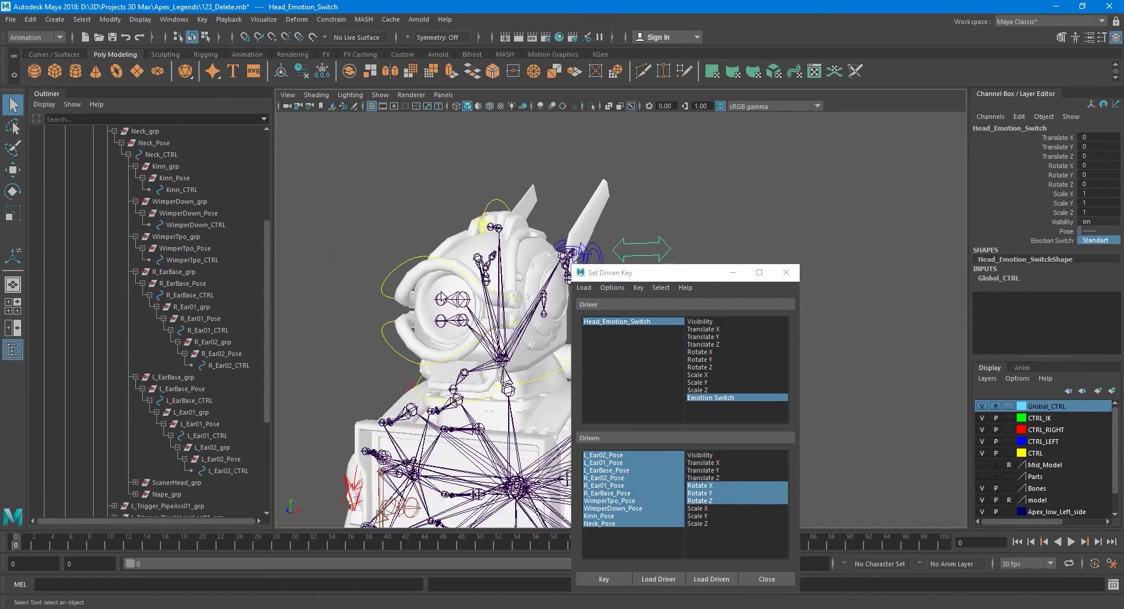
pyautogui.keyDown('alt'); pyautogui.moveTo(441, 296); pyautogui.dragTo(453, 314); pyautogui.keyUp('alt')
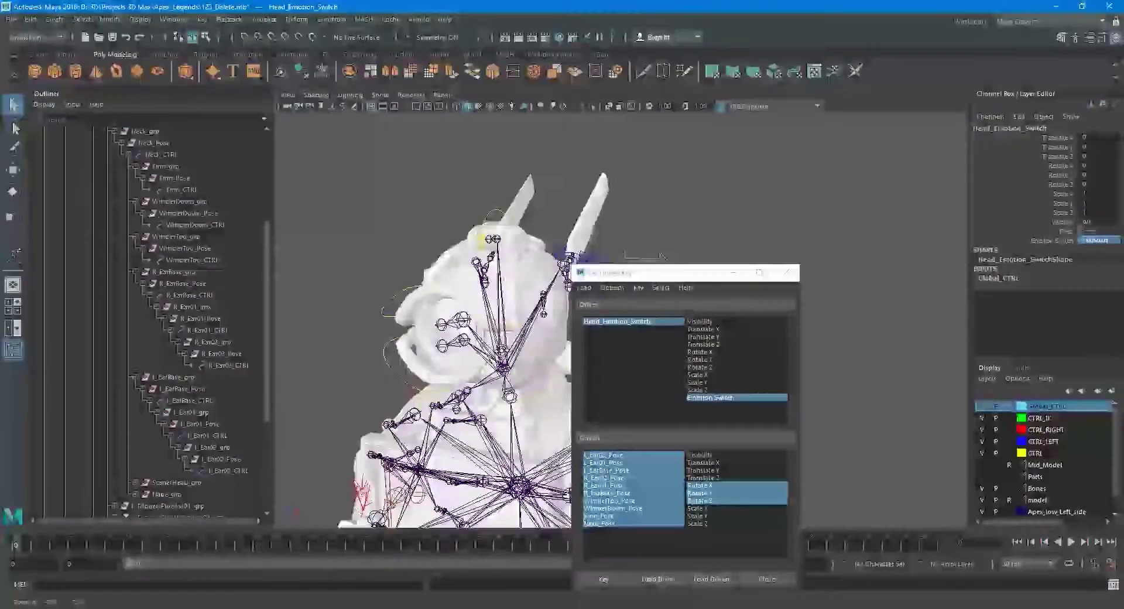
pyautogui.keyDown('alt'); pyautogui.moveTo(661, 256); pyautogui.dragTo(604, 253); pyautogui.keyUp('alt')
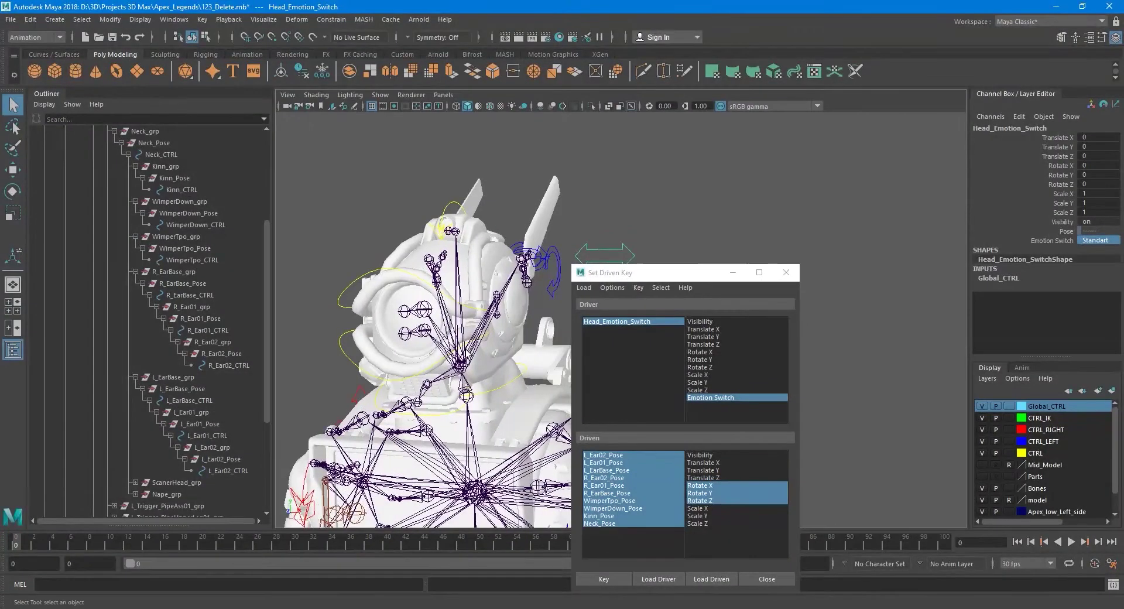
pyautogui.click(611, 580)
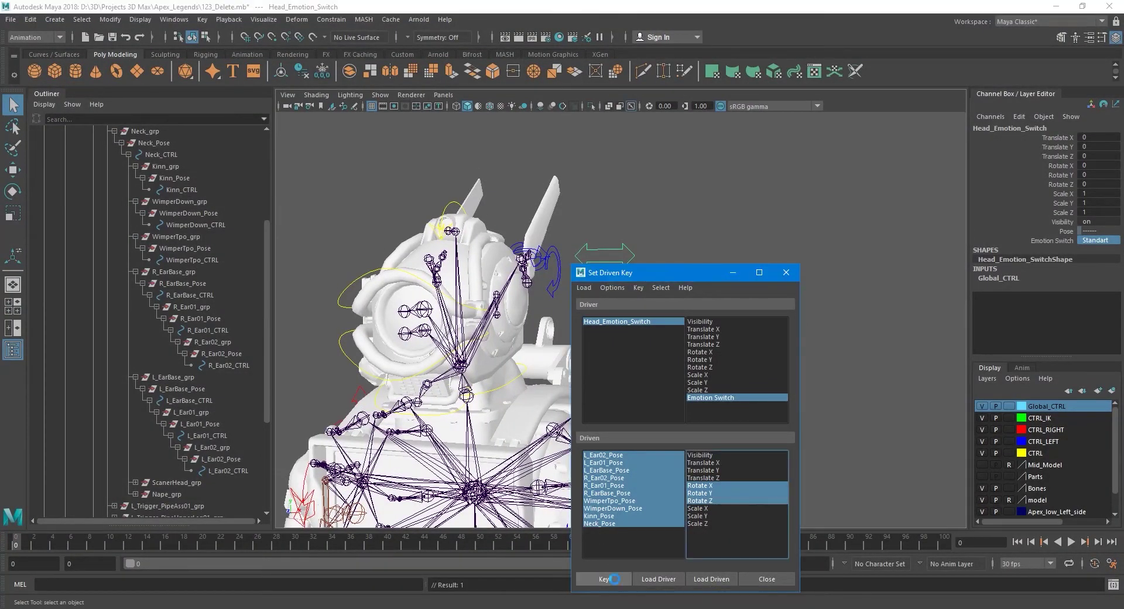
# Inspect the keyed rotation channels of the L_Ear01_Pose group above the ear control.
pyautogui.keyDown('alt'); pyautogui.moveTo(519, 302); pyautogui.dragTo(514, 300, button='middle'); pyautogui.keyUp('alt')
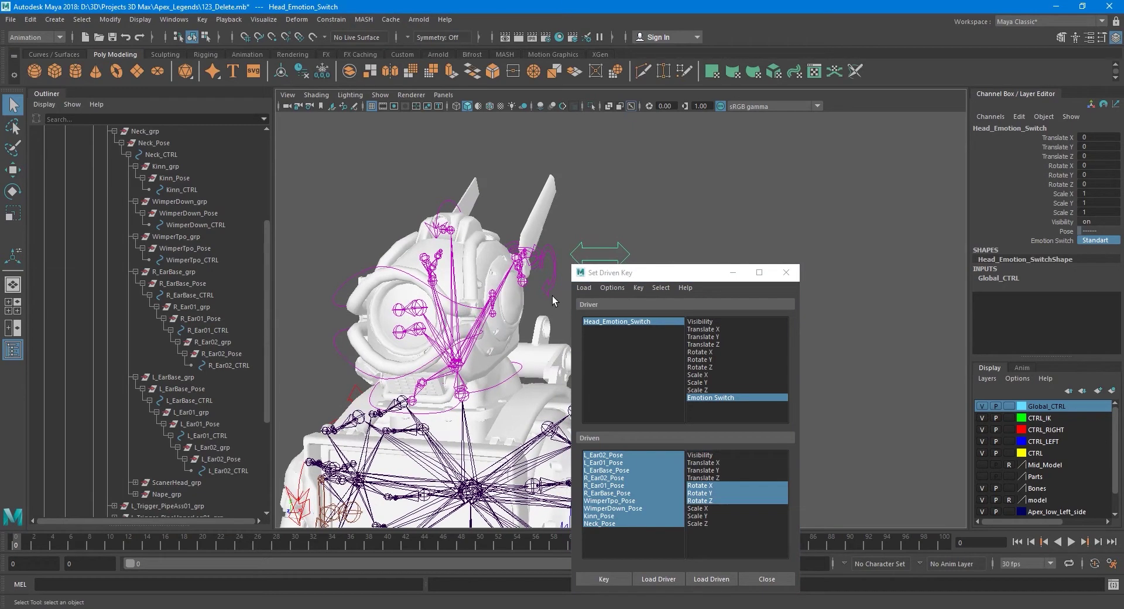
pyautogui.click(553, 279)
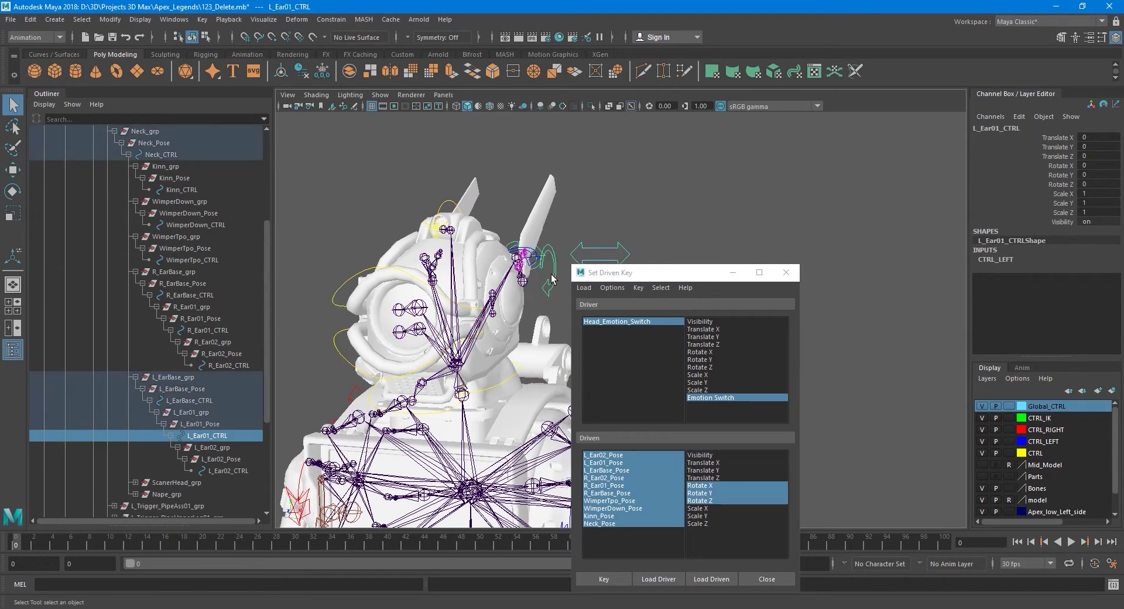
pyautogui.click(211, 424)
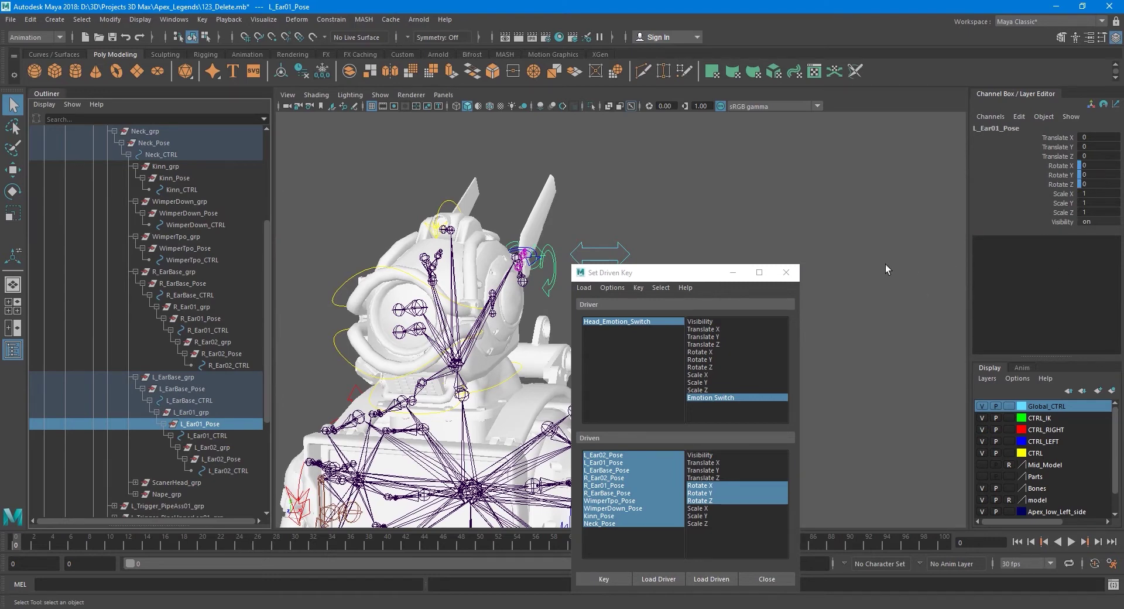
pyautogui.keyDown('alt'); pyautogui.moveTo(589, 249); pyautogui.dragTo(608, 235); pyautogui.keyUp('alt')
pyautogui.keyDown('alt'); pyautogui.moveTo(530, 292); pyautogui.dragTo(515, 296); pyautogui.keyUp('alt')
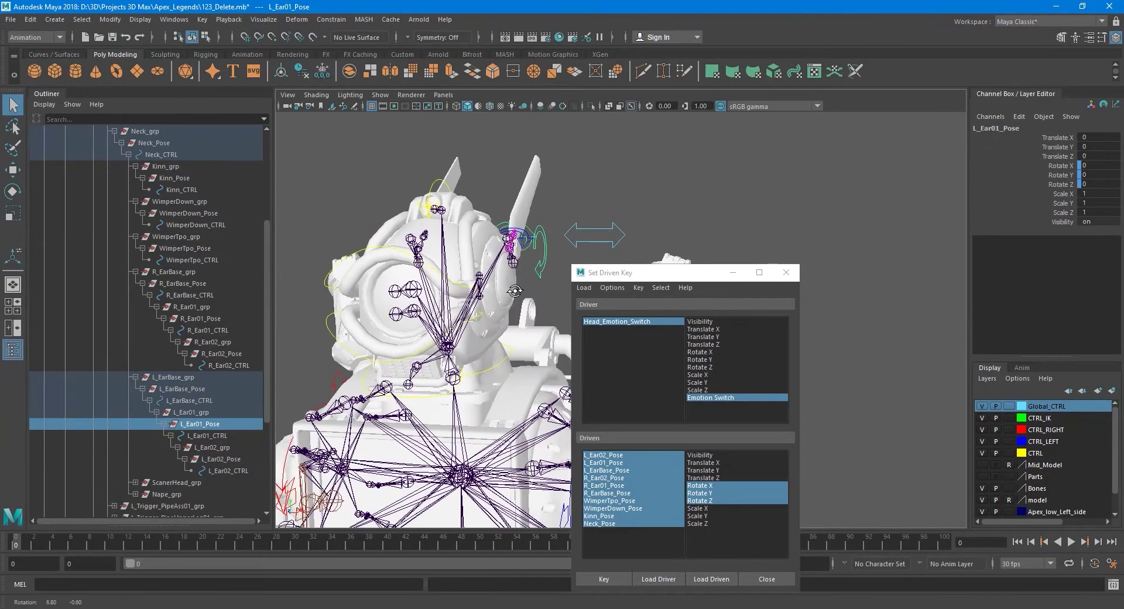
# Move the Set Driven Key window away from Head_Emotion_Switch and set its Emotion Switch attribute to Interesting.
pyautogui.moveTo(665, 279); pyautogui.dragTo(705, 256)
pyautogui.click(586, 246)
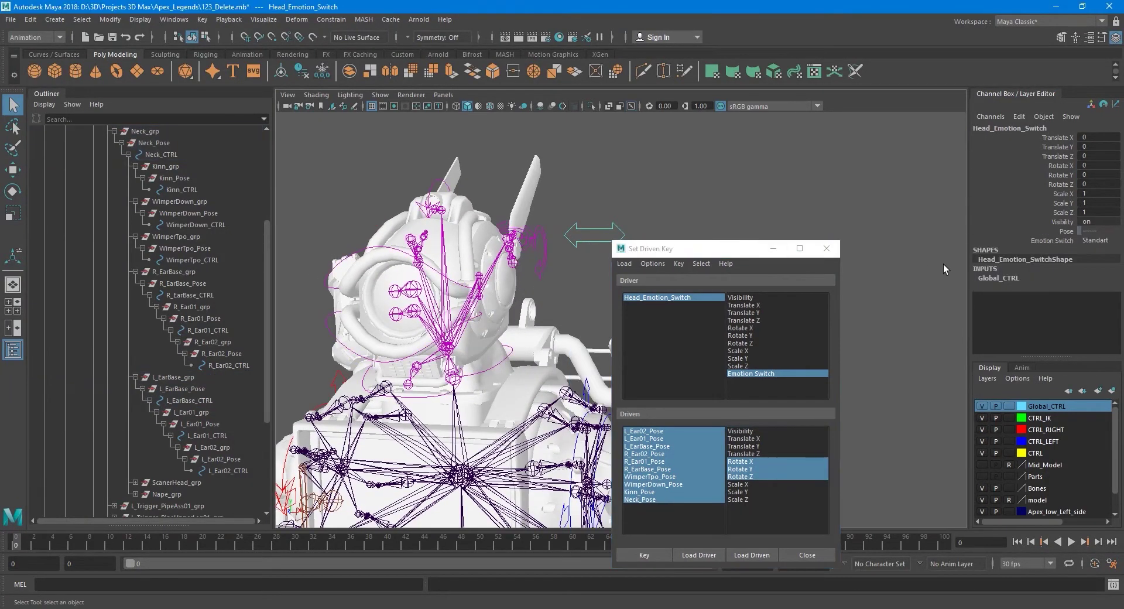
pyautogui.click(1042, 242)
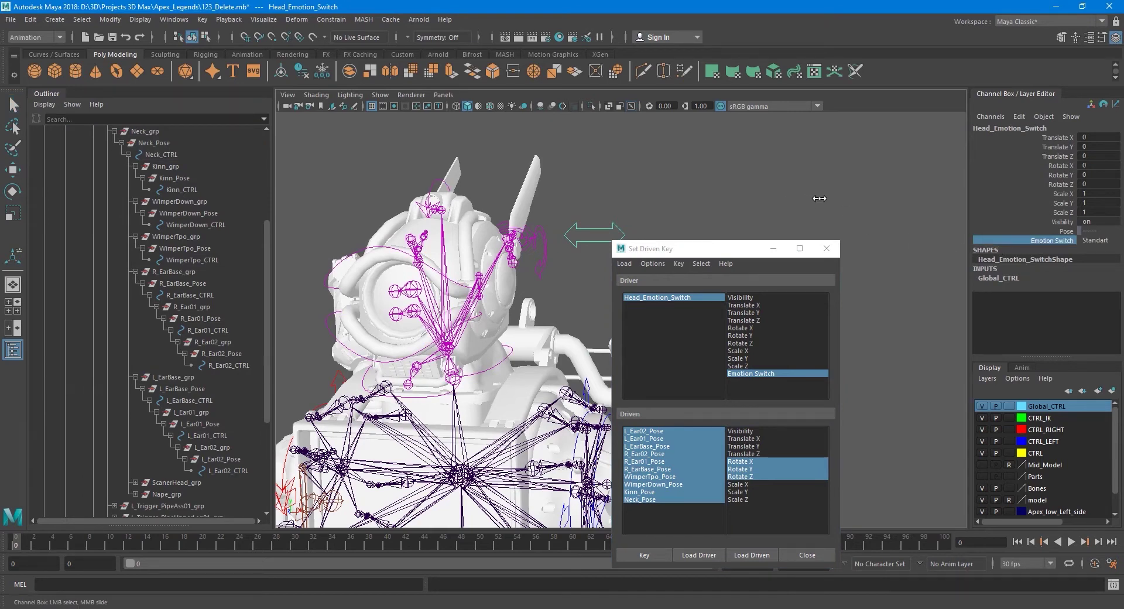
pyautogui.moveTo(818, 199); pyautogui.dragTo(830, 202, button='middle')
# Switch to Photos to view the Bake_Base_3.png emotion sheet and open the tilted-head dog photo in a wider window.
pyautogui.click(556, 608)
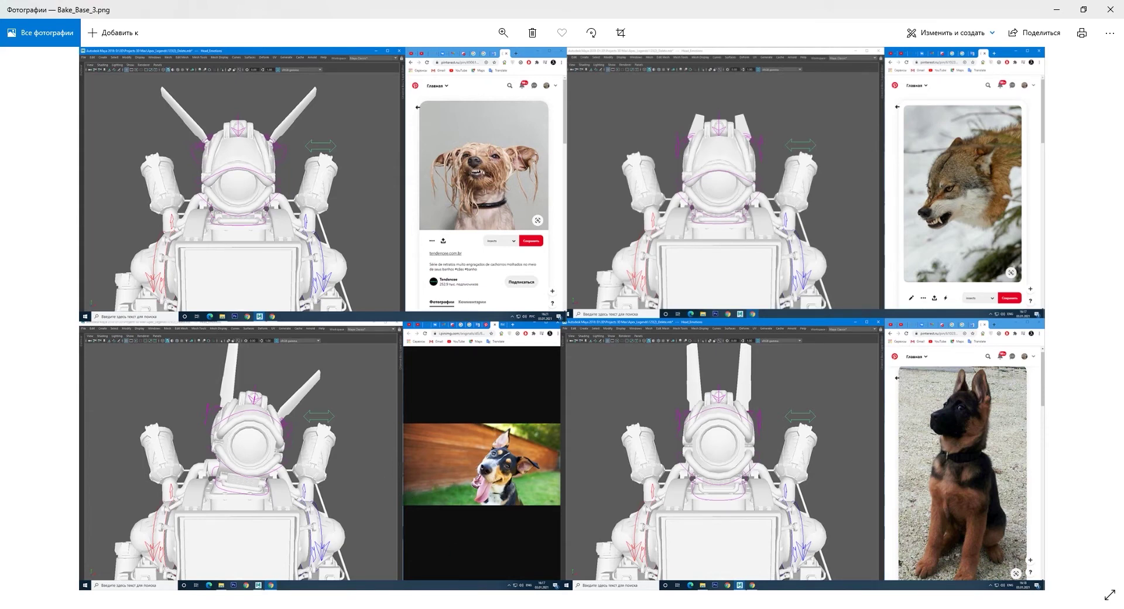
pyautogui.moveTo(475, 607)
pyautogui.click(525, 590)
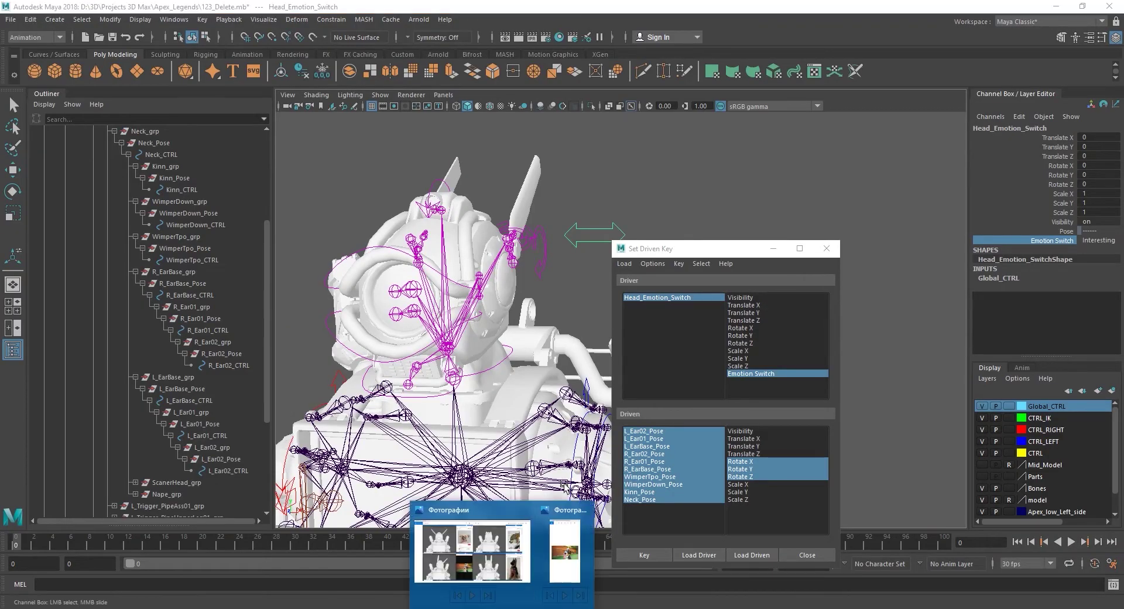
pyautogui.click(554, 574)
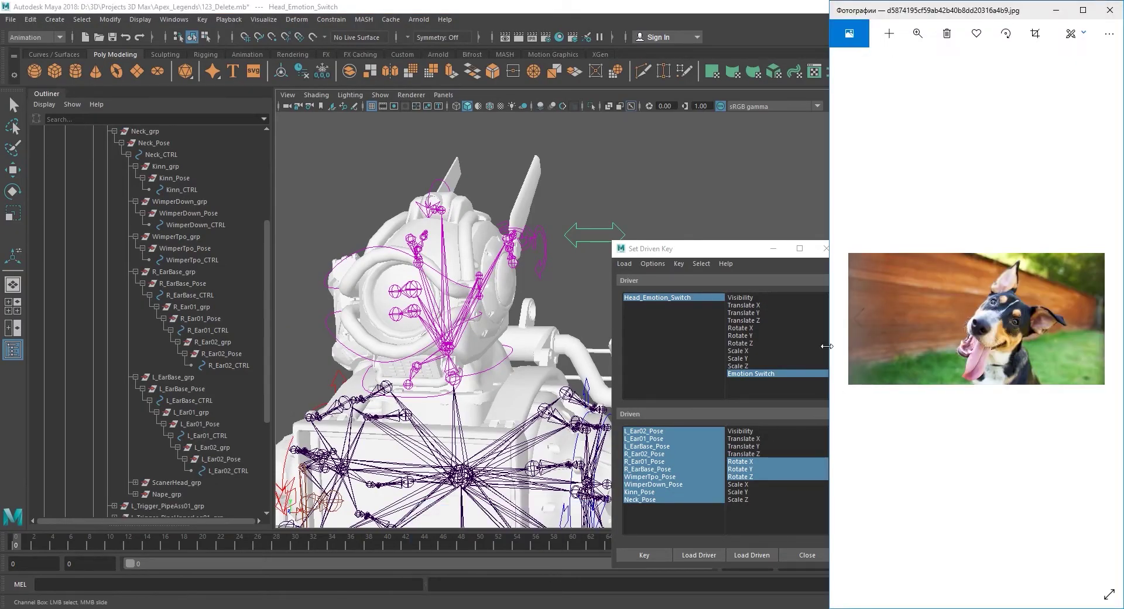
pyautogui.moveTo(810, 348); pyautogui.dragTo(758, 353)
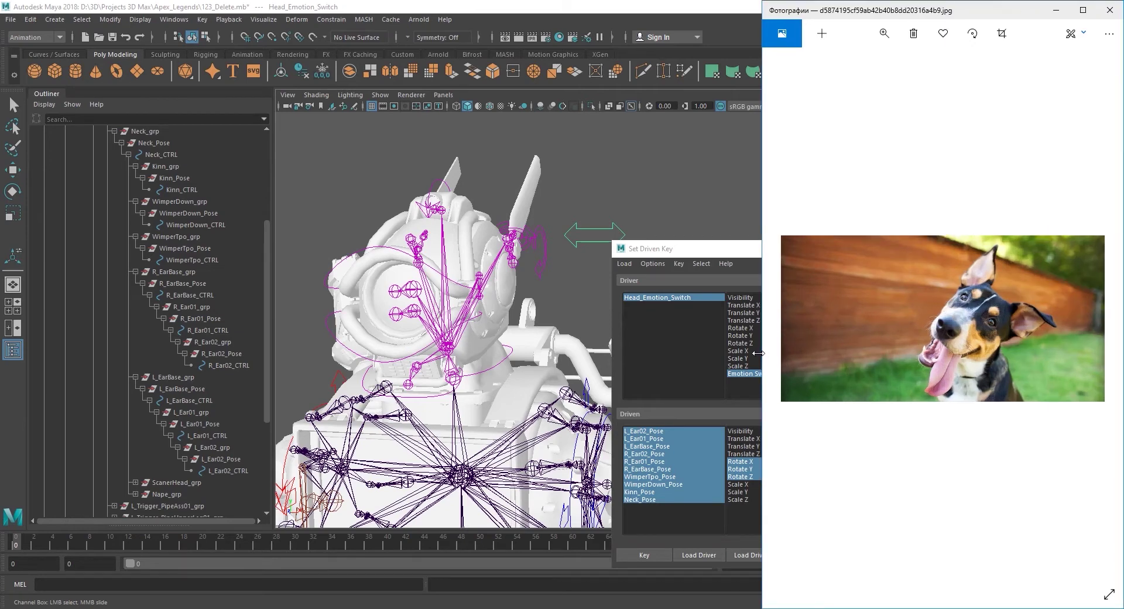
# Arrange the Maya window beside the dog photo, narrowing the Outliner and moving Set Driven Key below the Emotion Switch channel.
pyautogui.click(583, 17)
pyautogui.click(1082, 8)
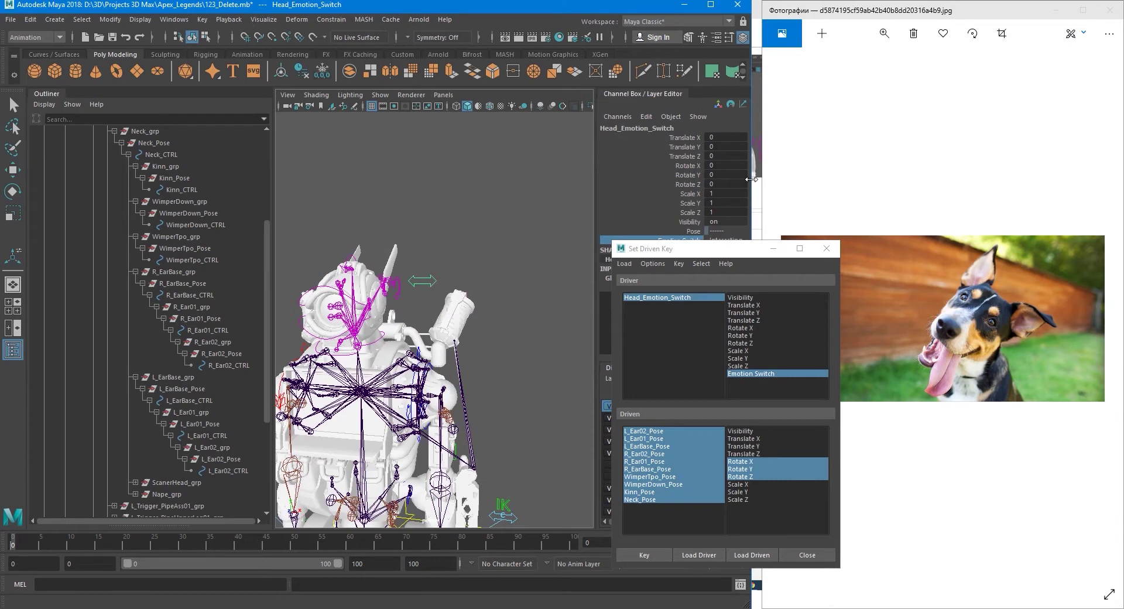
pyautogui.moveTo(751, 179); pyautogui.dragTo(764, 182)
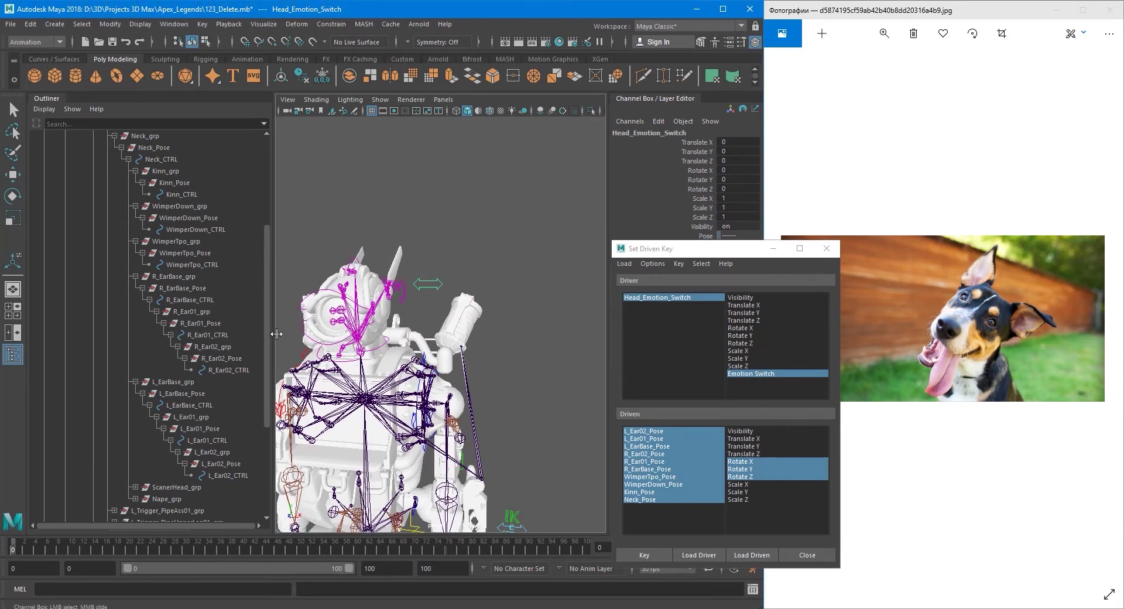
pyautogui.moveTo(279, 338); pyautogui.dragTo(240, 368)
pyautogui.keyDown('alt'); pyautogui.moveTo(376, 346); pyautogui.dragTo(428, 315, button='middle'); pyautogui.keyUp('alt')
pyautogui.scroll(2, 433, 315)
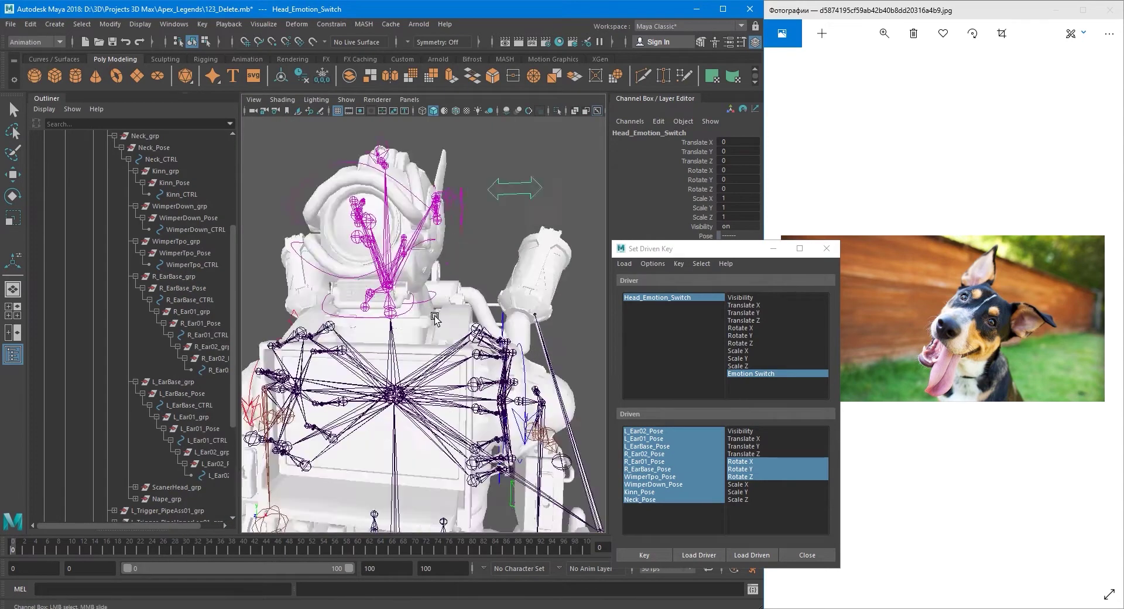
pyautogui.scroll(-1, 434, 315)
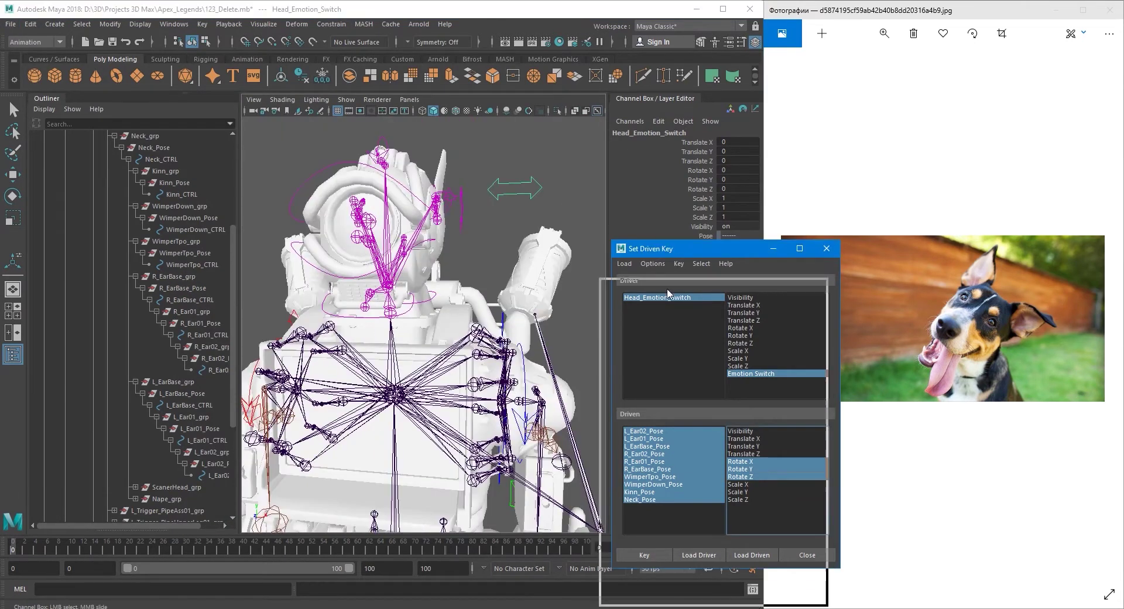
pyautogui.moveTo(706, 243); pyautogui.dragTo(689, 291)
pyautogui.keyDown('alt'); pyautogui.moveTo(511, 257); pyautogui.dragTo(484, 269); pyautogui.keyUp('alt')
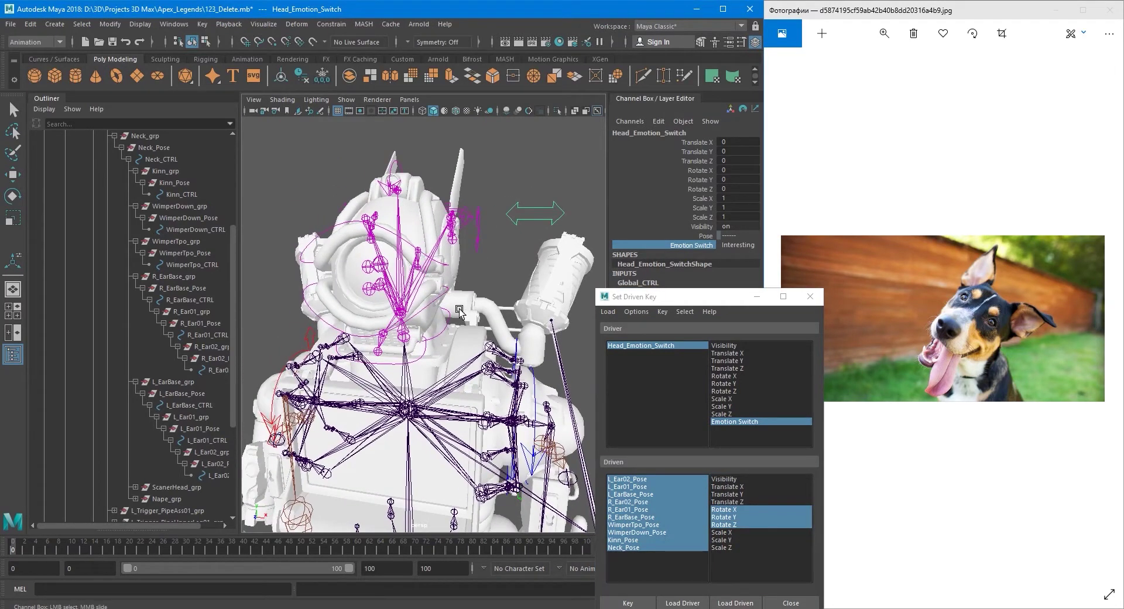
# Select the Neck_Pose group above Neck_CTRL and hide the skeleton joints in the viewport.
pyautogui.press('q')
pyautogui.click(445, 340)
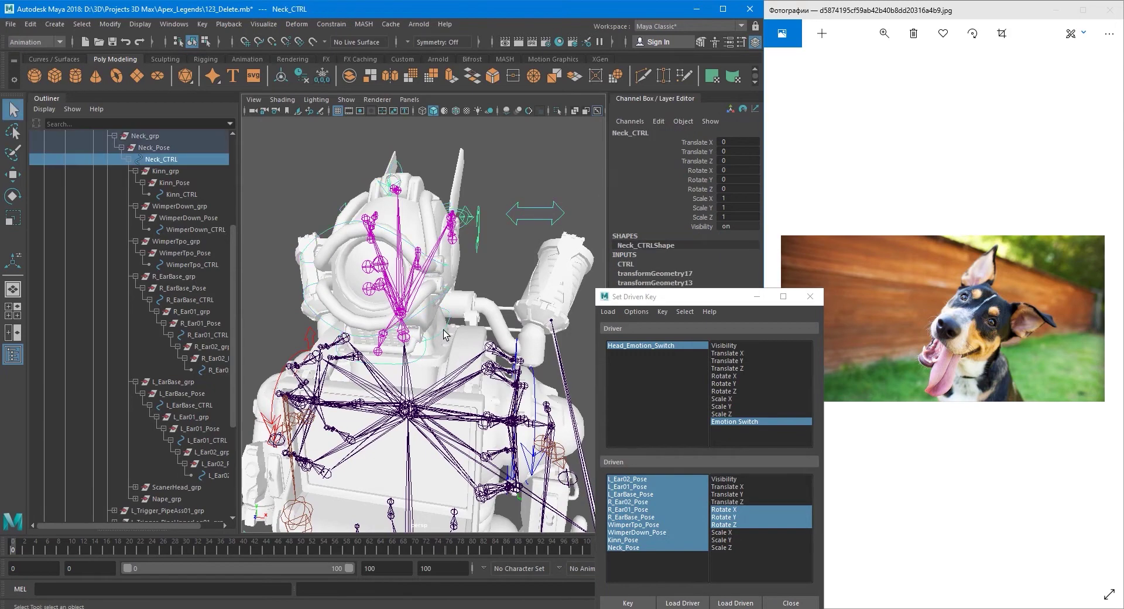
pyautogui.click(176, 148)
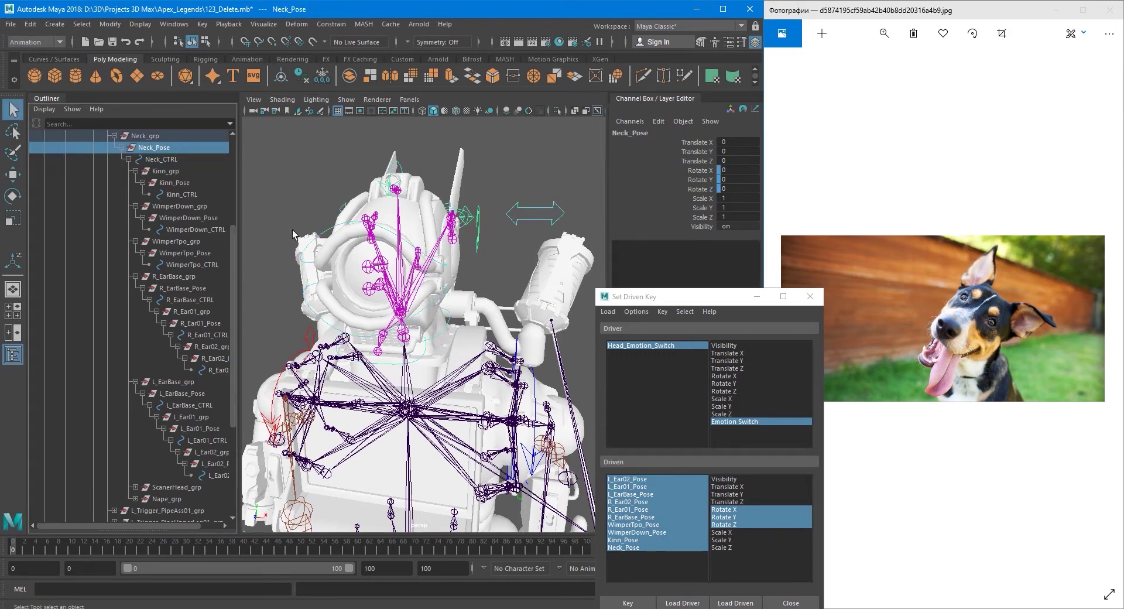
pyautogui.keyDown('alt'); pyautogui.moveTo(455, 317); pyautogui.dragTo(479, 310); pyautogui.keyUp('alt')
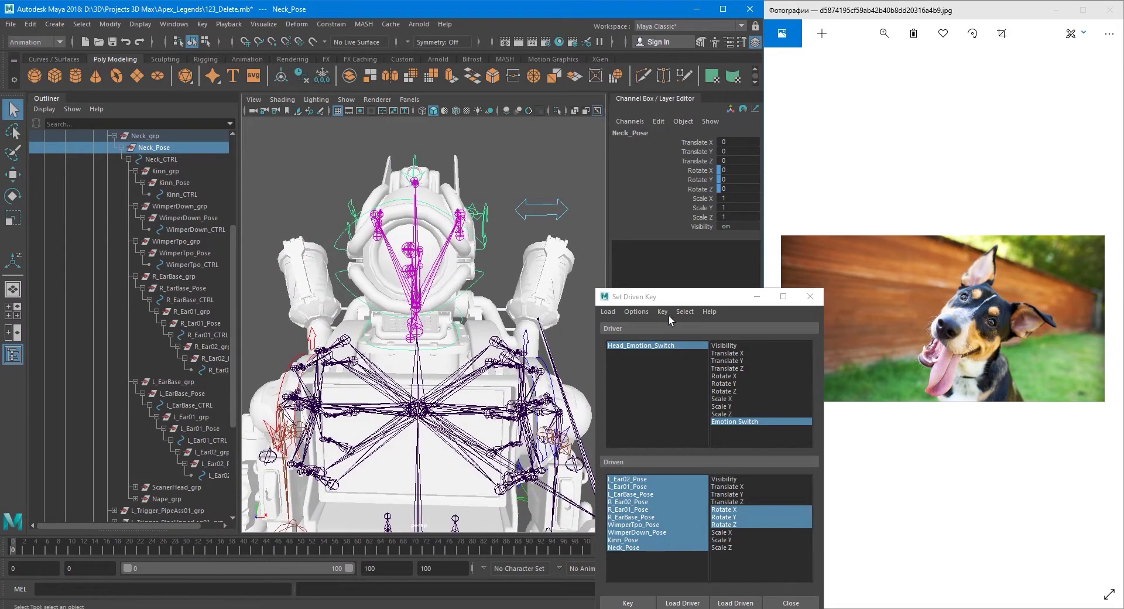
pyautogui.moveTo(681, 303)
pyautogui.mouseDown()
pyautogui.moveTo(439, 242)
pyautogui.moveTo(494, 239)
pyautogui.moveTo(689, 286)
pyautogui.mouseUp()
pyautogui.click(622, 492)
pyautogui.keyDown('alt'); pyautogui.moveTo(476, 351); pyautogui.dragTo(468, 302); pyautogui.keyUp('alt')
pyautogui.keyDown('alt'); pyautogui.moveTo(442, 337); pyautogui.dragTo(492, 325); pyautogui.keyUp('alt')
# Tilt the robot's head sideways like the dog's by rotating Neck_Pose to -10 in Y.
pyautogui.press('e')
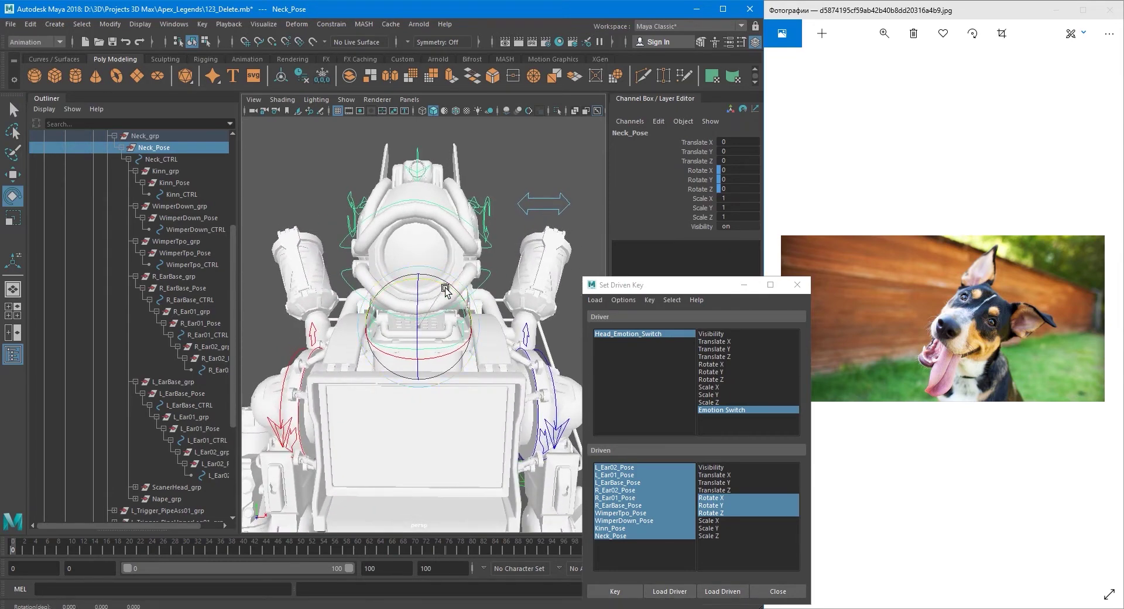
pyautogui.moveTo(451, 284); pyautogui.dragTo(456, 294)
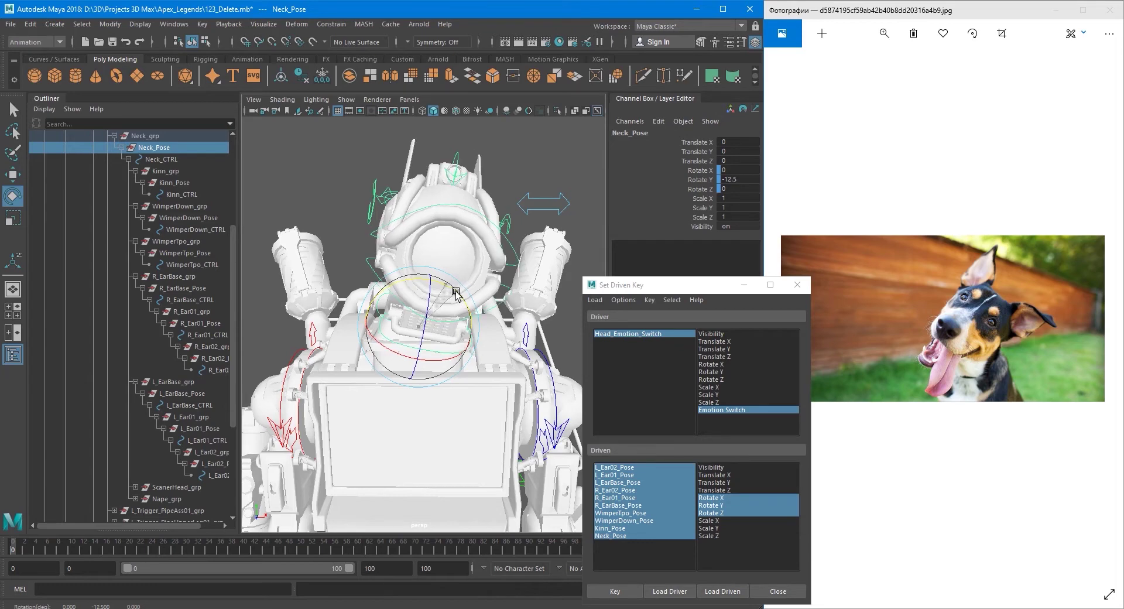
pyautogui.moveTo(456, 294); pyautogui.dragTo(393, 310)
# Open the robot's jaw like the dog's mouth by rotating the Kinn_Pose group to -22.5 in Z.
pyautogui.press('q')
pyautogui.scroll(5, 393, 310)
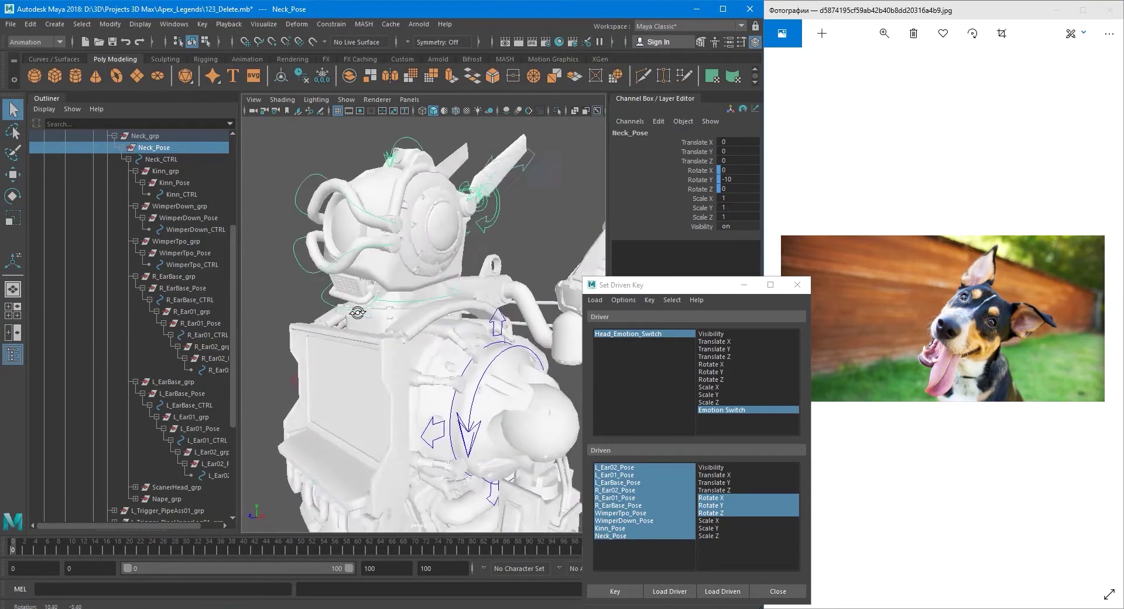
pyautogui.click(364, 285)
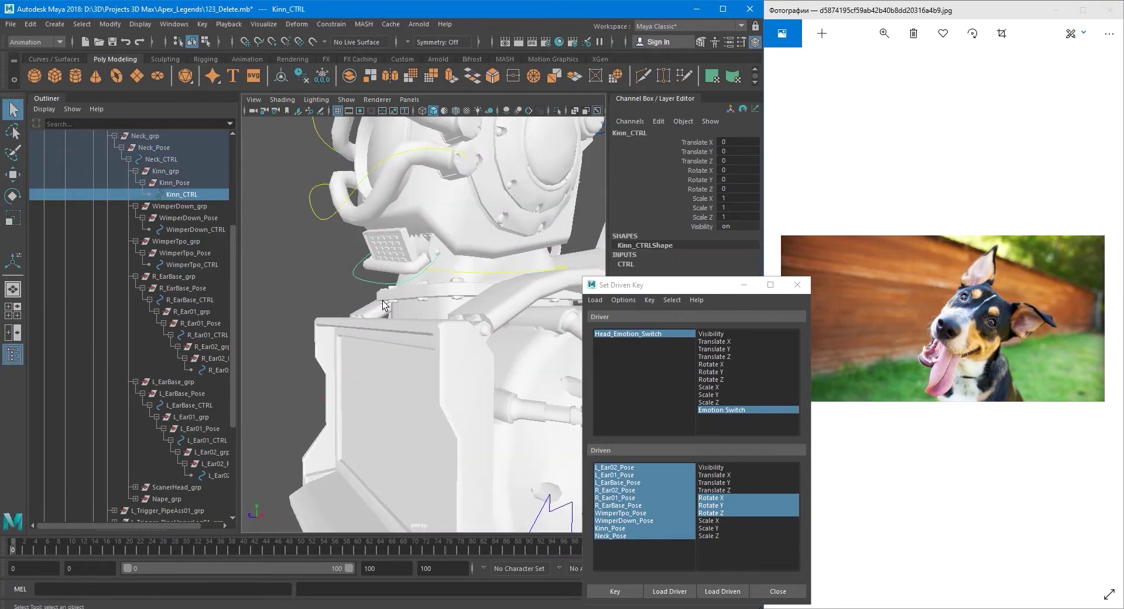
pyautogui.moveTo(383, 303)
pyautogui.keyDown('alt'); pyautogui.mouseDown()
pyautogui.moveTo(464, 315)
pyautogui.moveTo(395, 311)
pyautogui.moveTo(420, 307)
pyautogui.moveTo(390, 297)
pyautogui.mouseUp(); pyautogui.keyUp('alt')
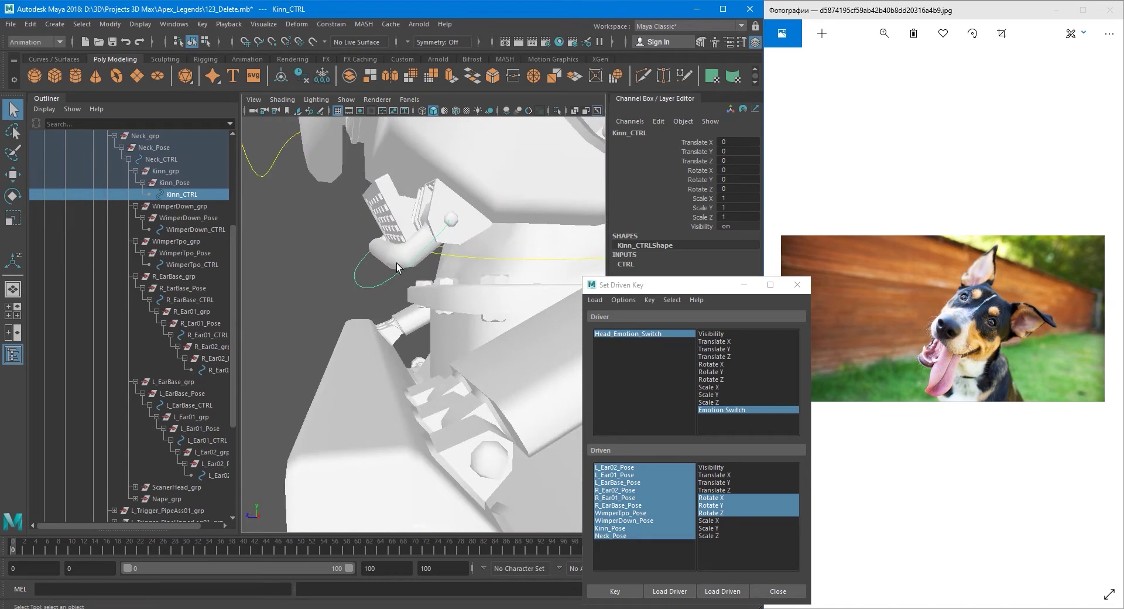
pyautogui.click(168, 184)
pyautogui.press('e')
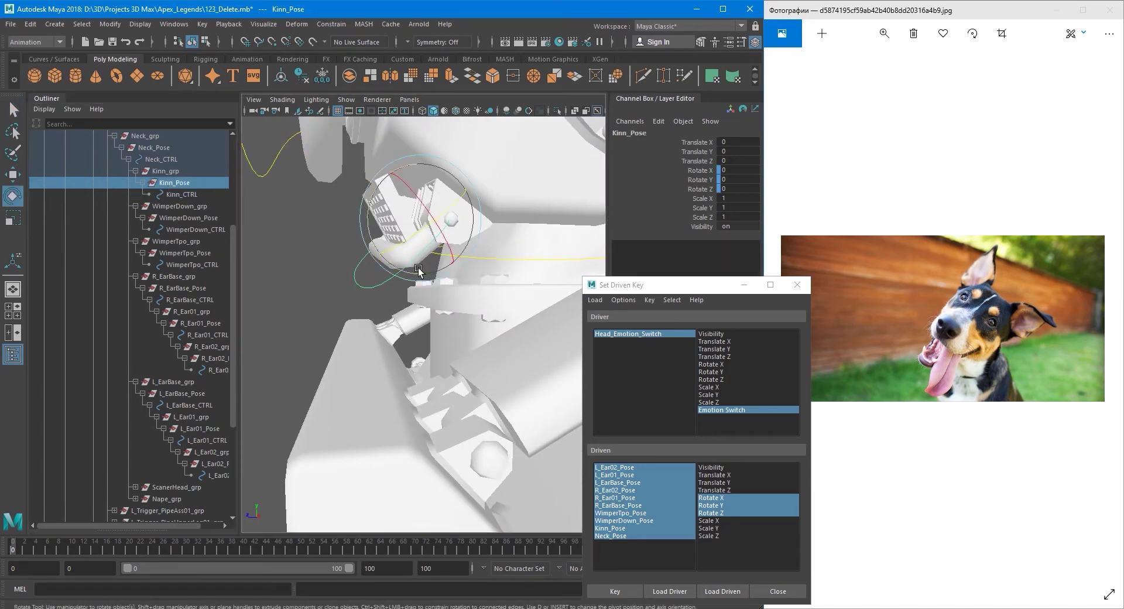
pyautogui.moveTo(366, 215); pyautogui.dragTo(375, 228)
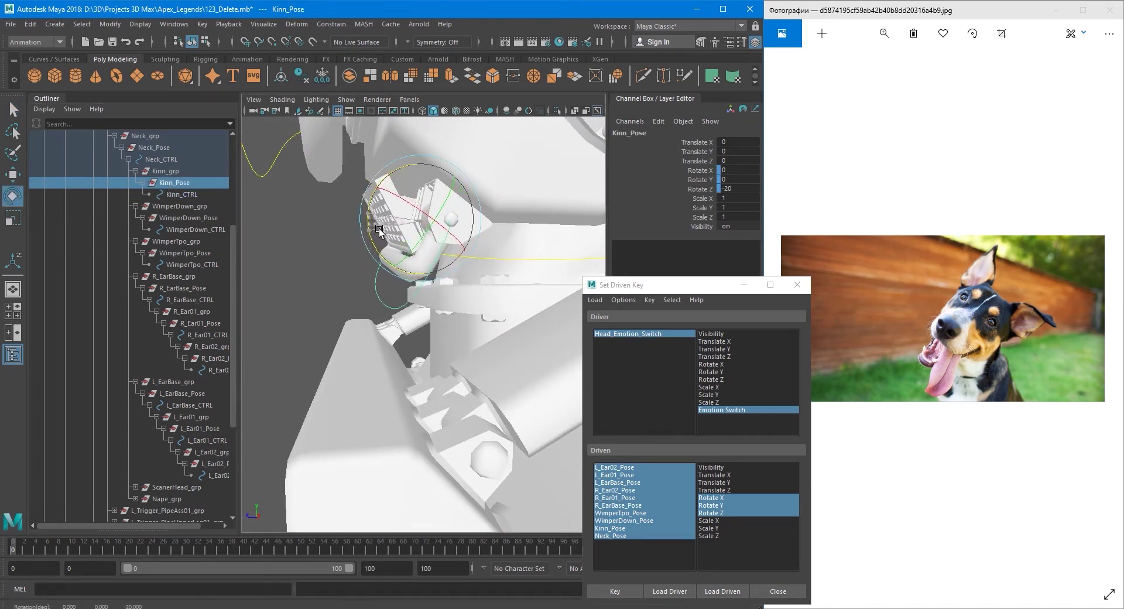
pyautogui.keyDown('alt'); pyautogui.moveTo(345, 293); pyautogui.dragTo(532, 348); pyautogui.keyUp('alt')
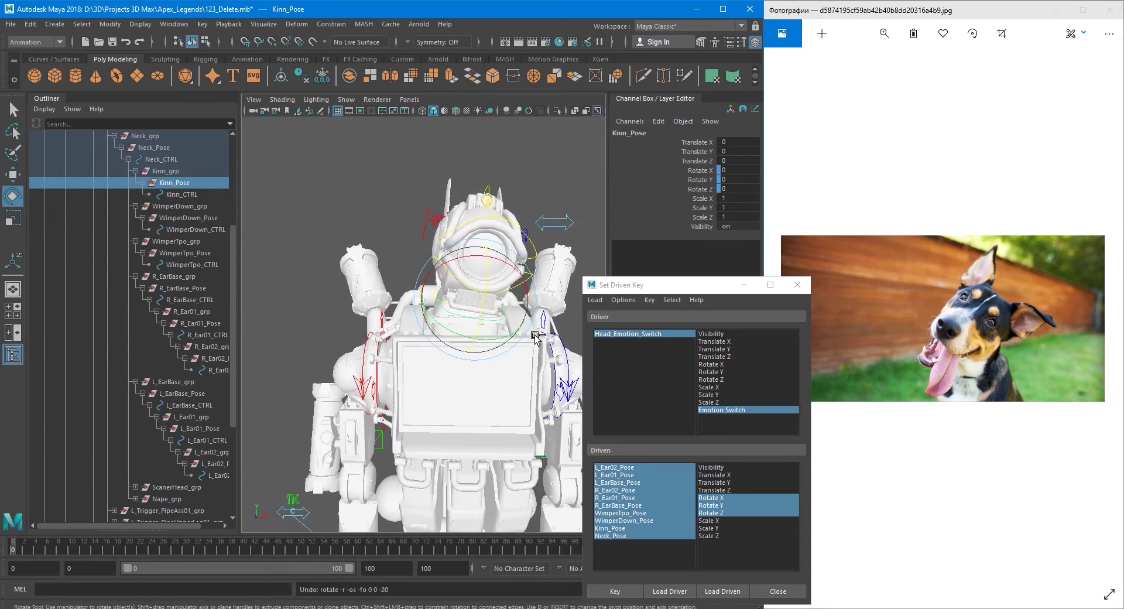
pyautogui.keyDown('alt'); pyautogui.moveTo(404, 352); pyautogui.dragTo(525, 346); pyautogui.keyUp('alt')
pyautogui.keyDown('alt'); pyautogui.moveTo(360, 362); pyautogui.dragTo(463, 302, button='right'); pyautogui.keyUp('alt')
pyautogui.keyDown('alt'); pyautogui.moveTo(454, 275); pyautogui.dragTo(508, 308, button='middle'); pyautogui.keyUp('alt')
pyautogui.keyDown('alt'); pyautogui.moveTo(508, 308); pyautogui.dragTo(473, 337); pyautogui.keyUp('alt')
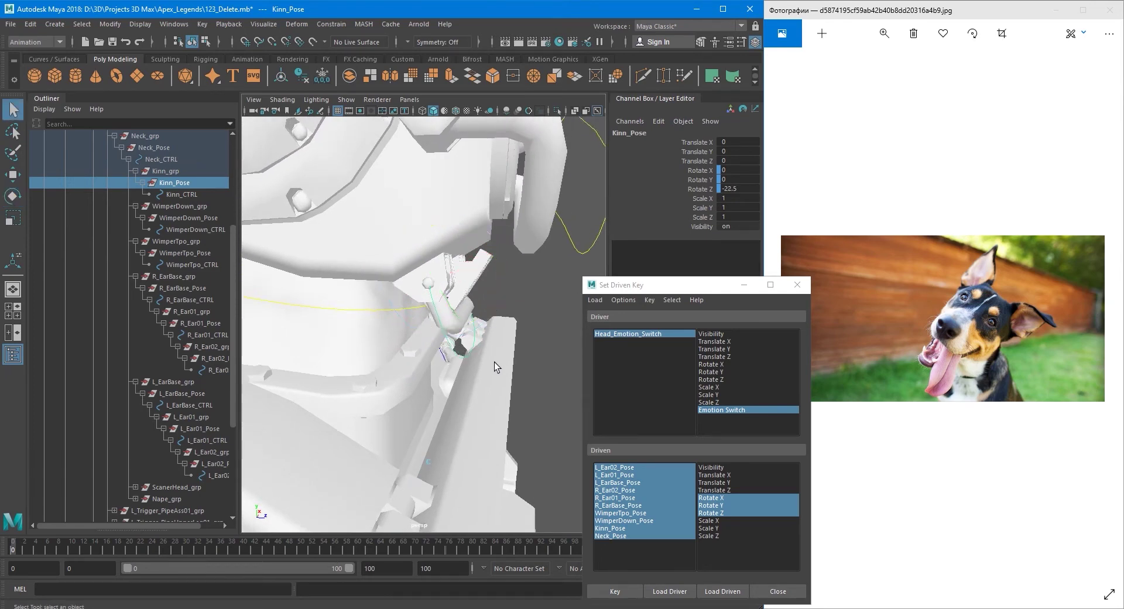
pyautogui.scroll(-10, 503, 359)
pyautogui.keyDown('alt'); pyautogui.moveTo(515, 357); pyautogui.dragTo(433, 358); pyautogui.keyUp('alt')
pyautogui.keyDown('alt'); pyautogui.moveTo(495, 359); pyautogui.dragTo(438, 361, button='middle'); pyautogui.keyUp('alt')
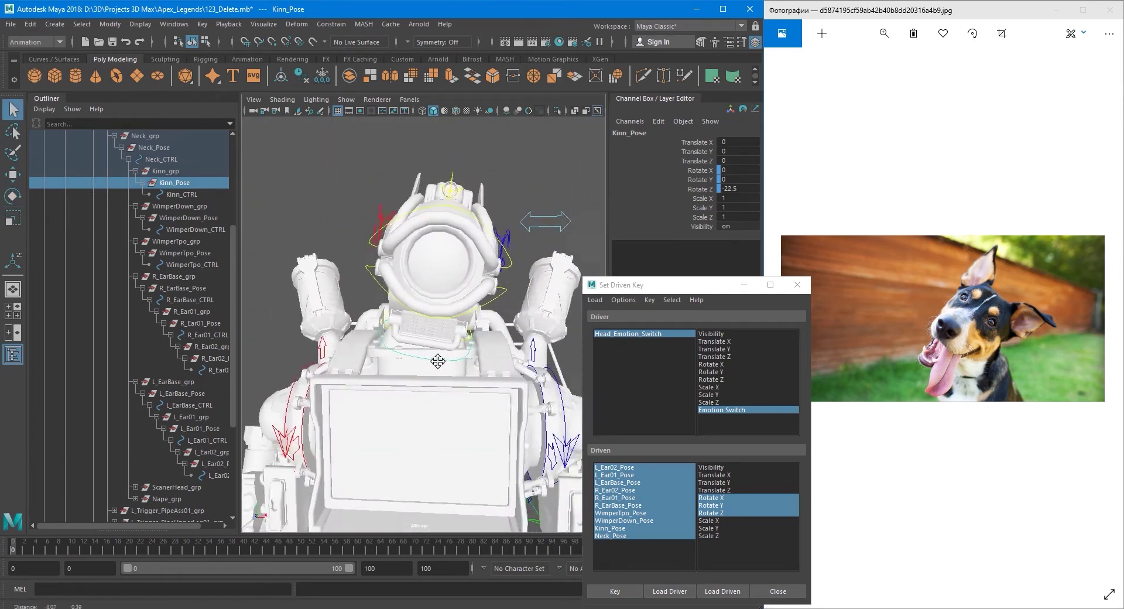
# Tilt the lower tube around the robot's eye slightly by rotating the WimperDown_Pose group.
pyautogui.keyDown('alt'); pyautogui.moveTo(438, 361); pyautogui.dragTo(503, 323); pyautogui.keyUp('alt')
pyautogui.click(381, 301)
pyautogui.click(186, 218)
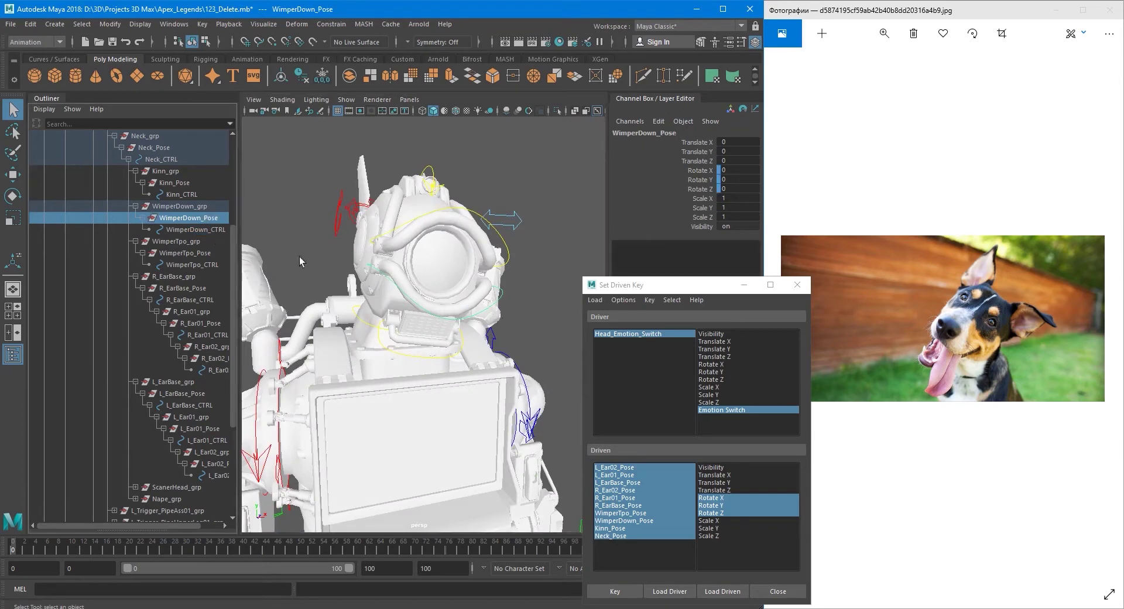
pyautogui.keyDown('alt'); pyautogui.moveTo(300, 257); pyautogui.dragTo(449, 344); pyautogui.keyUp('alt')
pyautogui.press('f')
pyautogui.press('e')
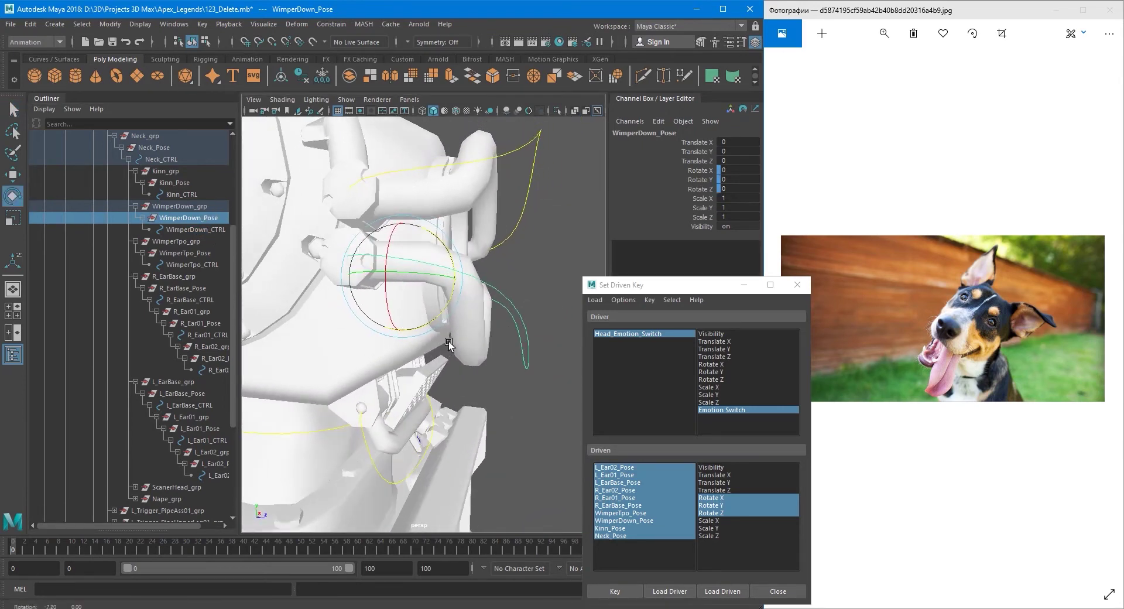
pyautogui.moveTo(451, 249)
pyautogui.mouseDown()
pyautogui.moveTo(482, 270)
pyautogui.moveTo(455, 261)
pyautogui.moveTo(521, 271)
pyautogui.moveTo(535, 322)
pyautogui.moveTo(473, 285)
pyautogui.moveTo(453, 256)
pyautogui.mouseUp()
pyautogui.click(539, 261)
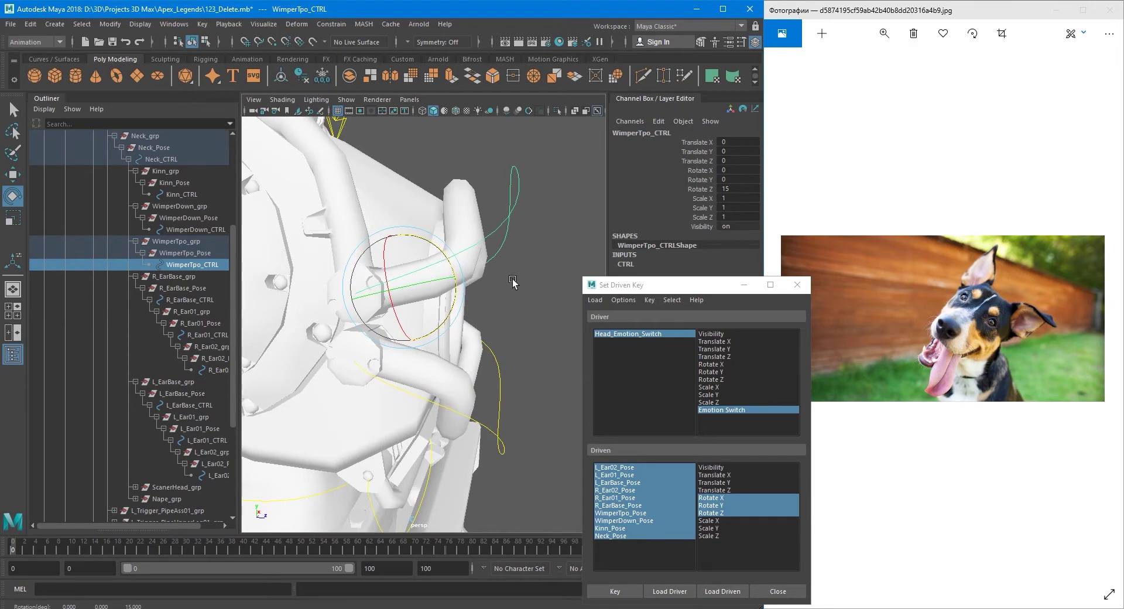
pyautogui.keyDown('alt'); pyautogui.moveTo(513, 282); pyautogui.dragTo(409, 333); pyautogui.keyUp('alt')
pyautogui.scroll(-8, 464, 301)
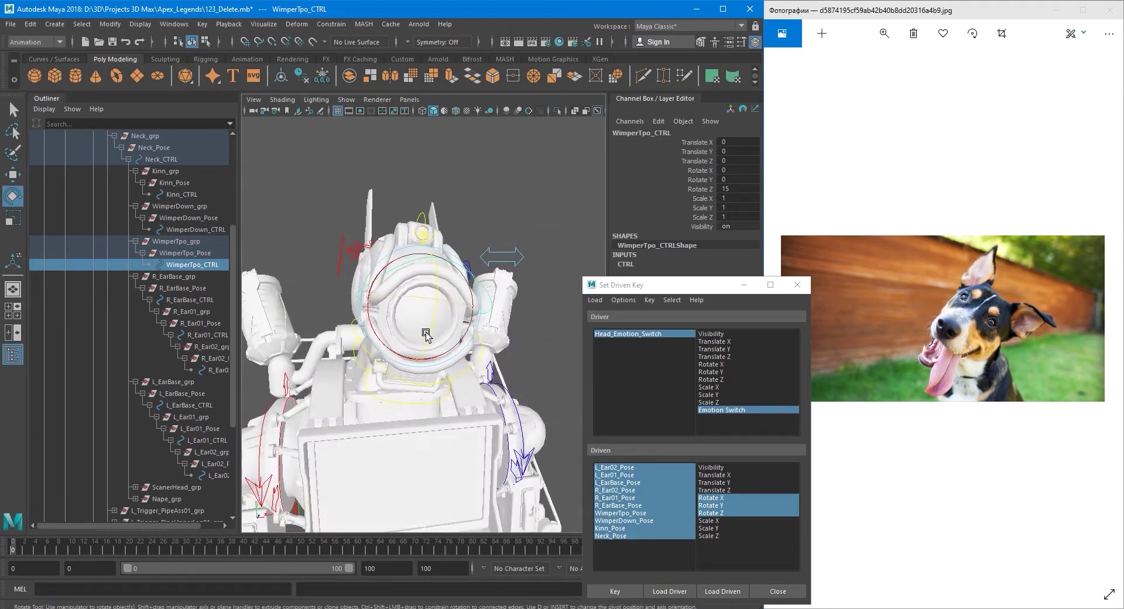
pyautogui.scroll(1, 409, 332)
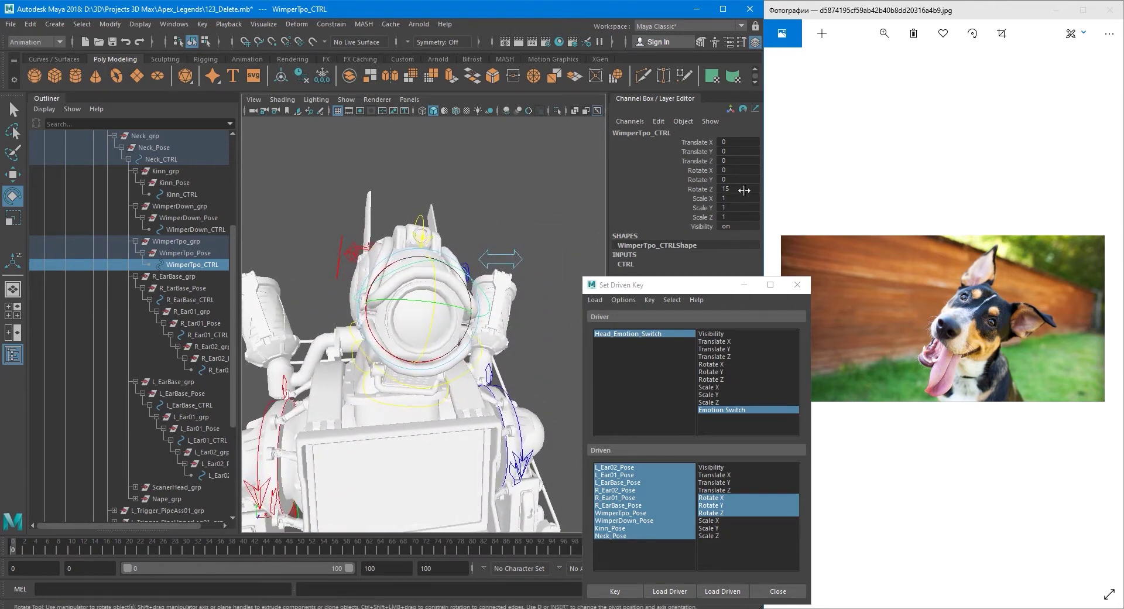
pyautogui.keyDown('alt'); pyautogui.moveTo(486, 223); pyautogui.dragTo(486, 264); pyautogui.keyUp('alt')
pyautogui.scroll(6, 509, 252)
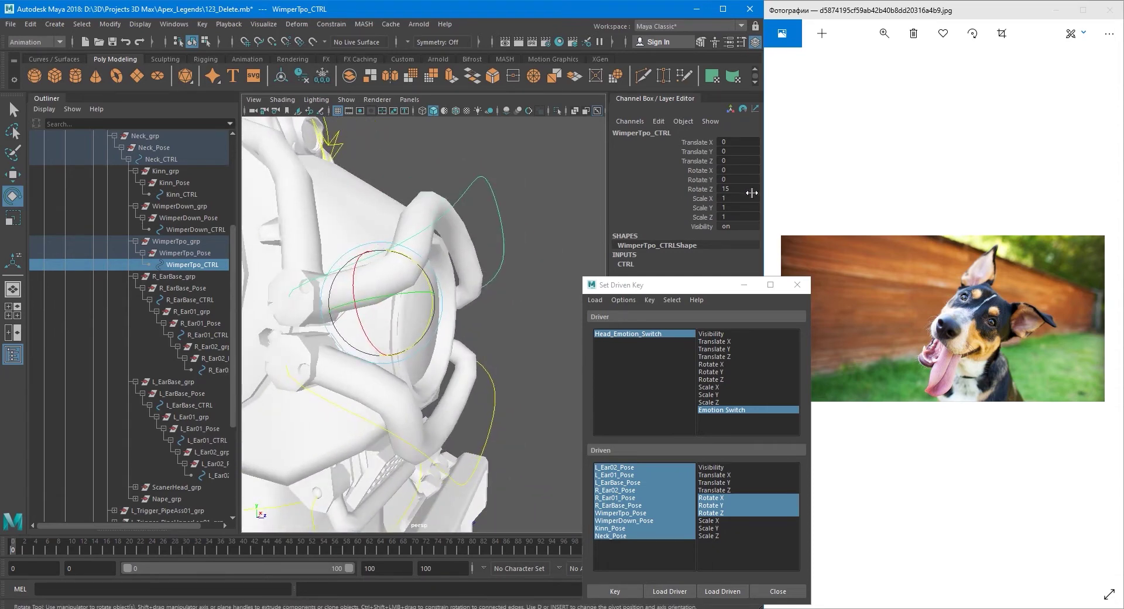
pyautogui.hotkey('ctrl', 'z')
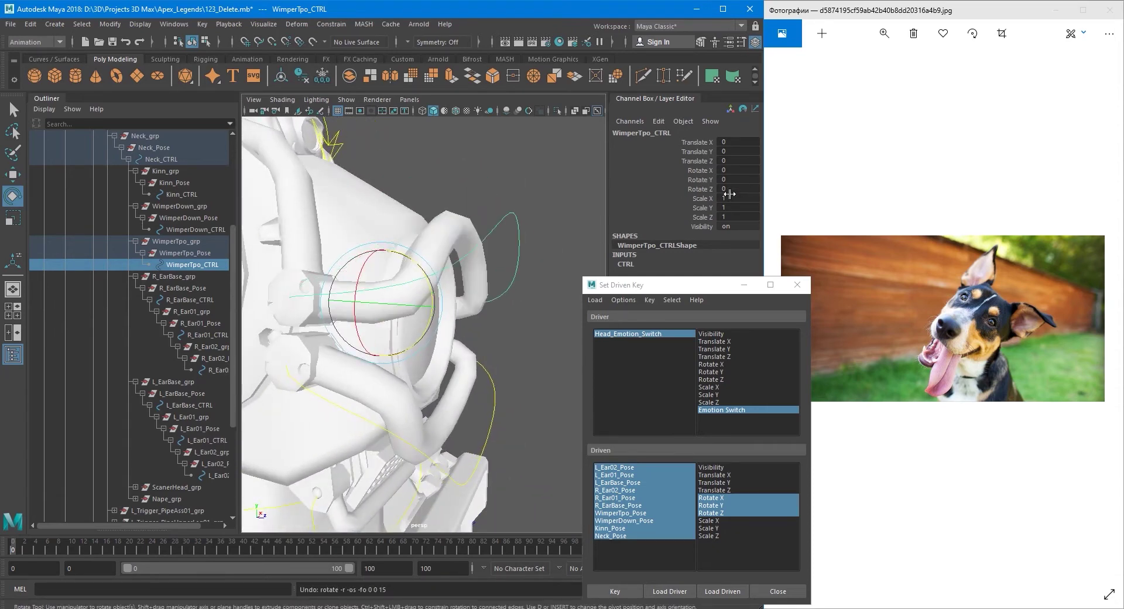
# Raise the upper tube around the robot's eye by rotating the WimperTpo_Pose group to 15 in Z.
pyautogui.click(205, 254)
pyautogui.keyDown('alt'); pyautogui.moveTo(504, 295); pyautogui.dragTo(439, 297); pyautogui.keyUp('alt')
pyautogui.click(202, 261)
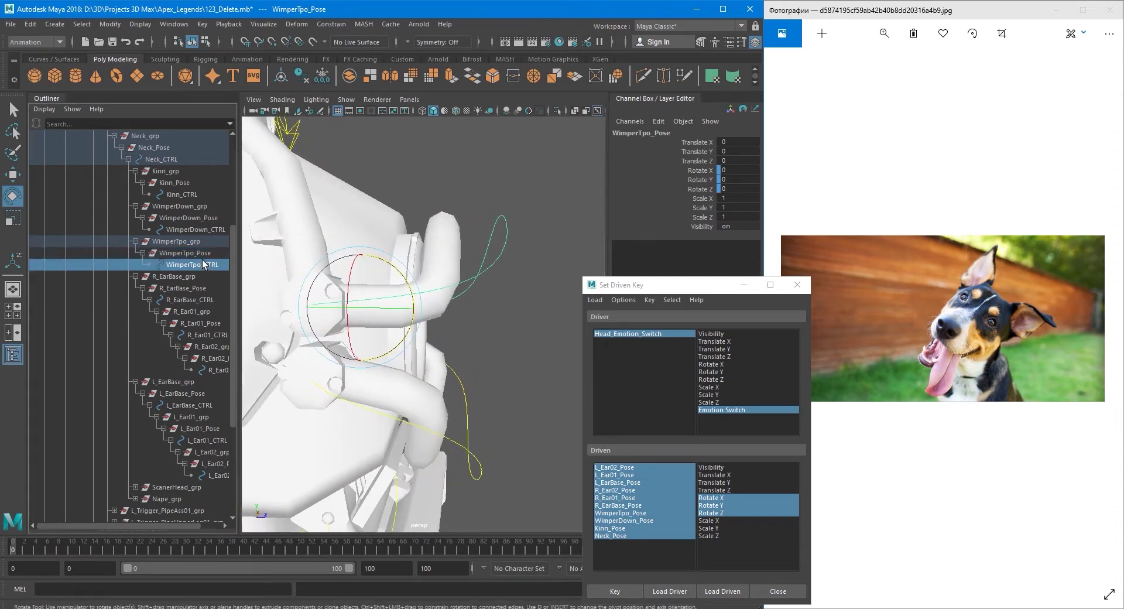
pyautogui.click(202, 255)
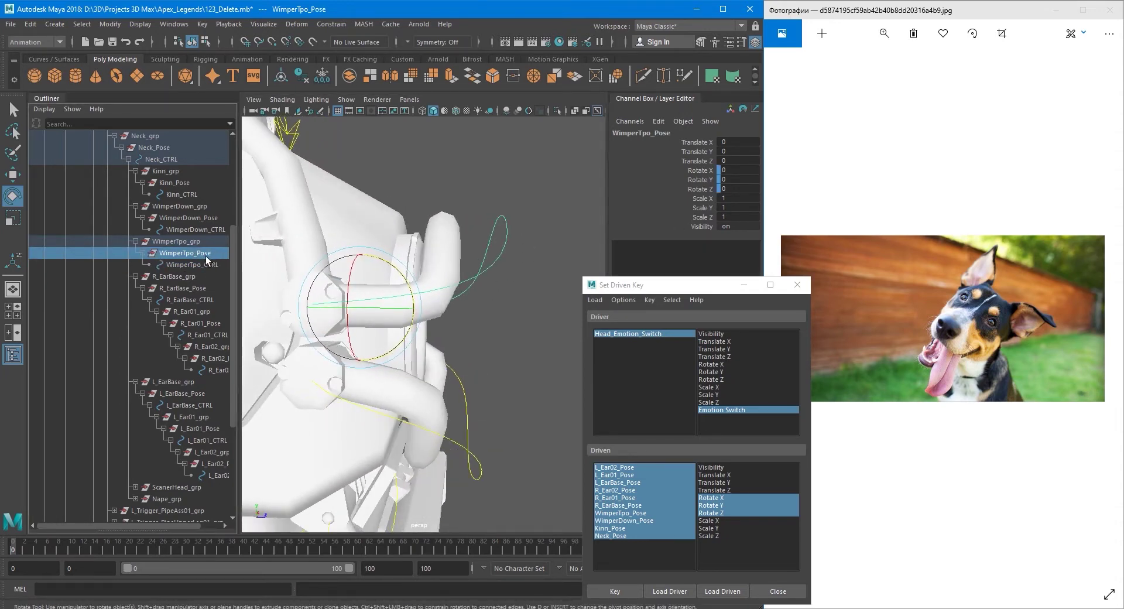
pyautogui.click(209, 267)
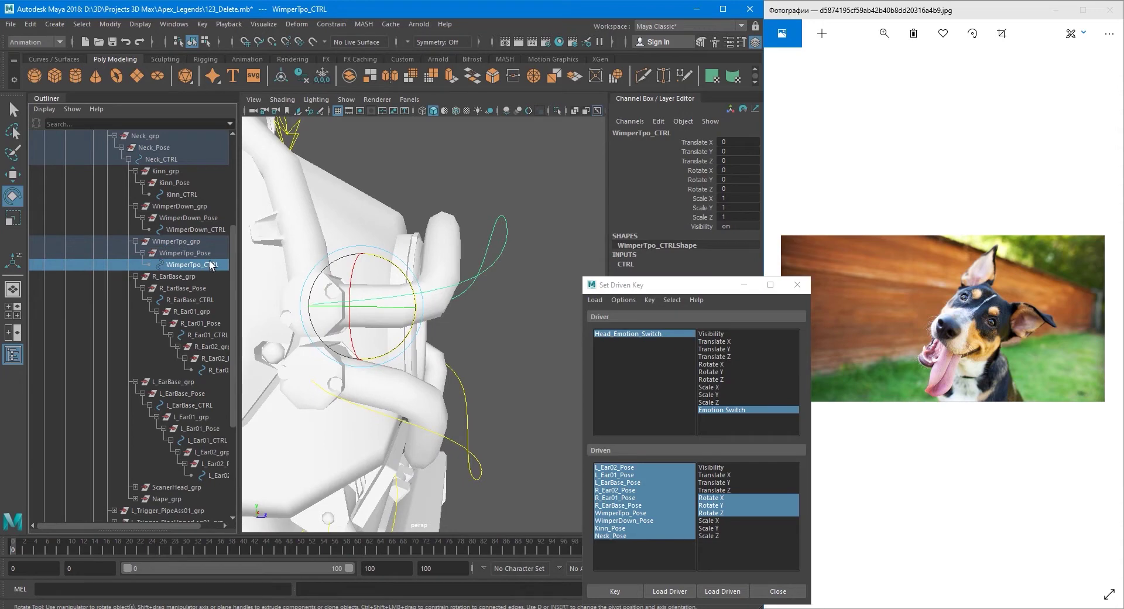
pyautogui.click(209, 257)
pyautogui.keyDown('alt'); pyautogui.moveTo(486, 292); pyautogui.dragTo(515, 294); pyautogui.keyUp('alt')
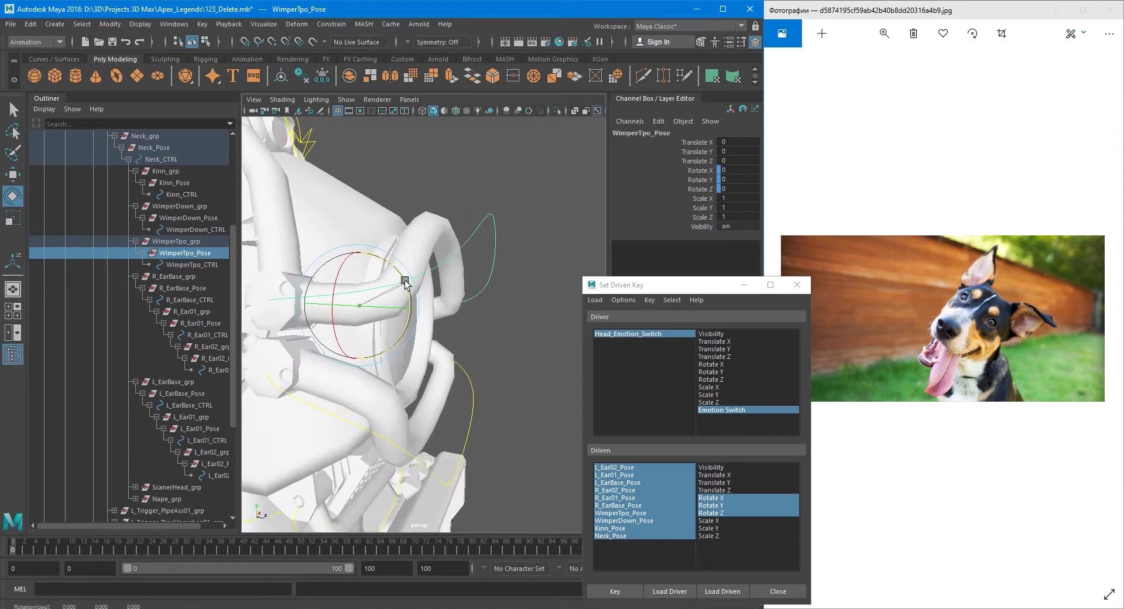
pyautogui.moveTo(405, 282); pyautogui.dragTo(457, 317)
pyautogui.scroll(-6, 485, 243)
pyautogui.click(205, 265)
pyautogui.click(206, 255)
# Pose the right ear upright like the dog's by rotating the R_Ear01_Pose group to 55 in Z.
pyautogui.scroll(5, 457, 314)
pyautogui.keyDown('alt'); pyautogui.moveTo(440, 279); pyautogui.dragTo(536, 296); pyautogui.keyUp('alt')
pyautogui.scroll(-3, 450, 297)
pyautogui.keyDown('alt'); pyautogui.moveTo(451, 299); pyautogui.dragTo(424, 295); pyautogui.keyUp('alt')
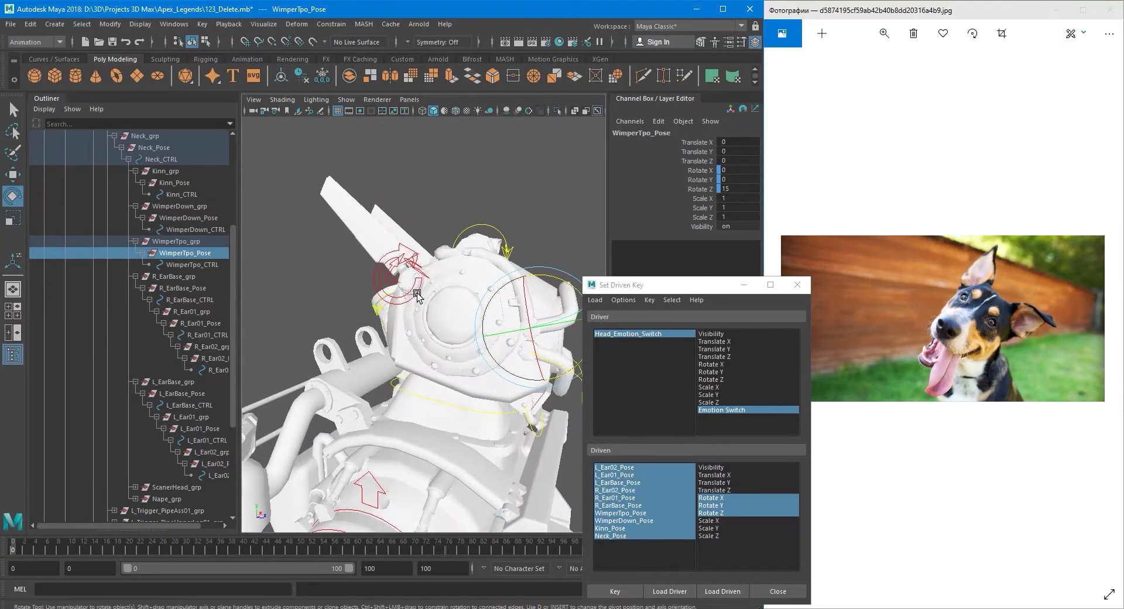
pyautogui.click(417, 295)
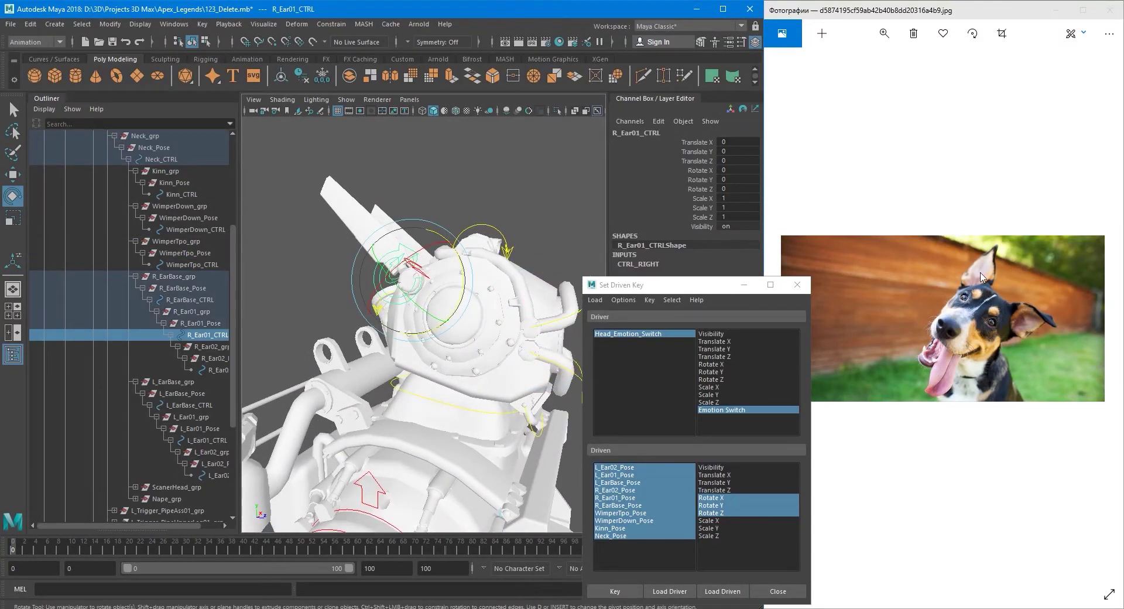
pyautogui.keyDown('alt'); pyautogui.moveTo(454, 346); pyautogui.dragTo(275, 342); pyautogui.keyUp('alt')
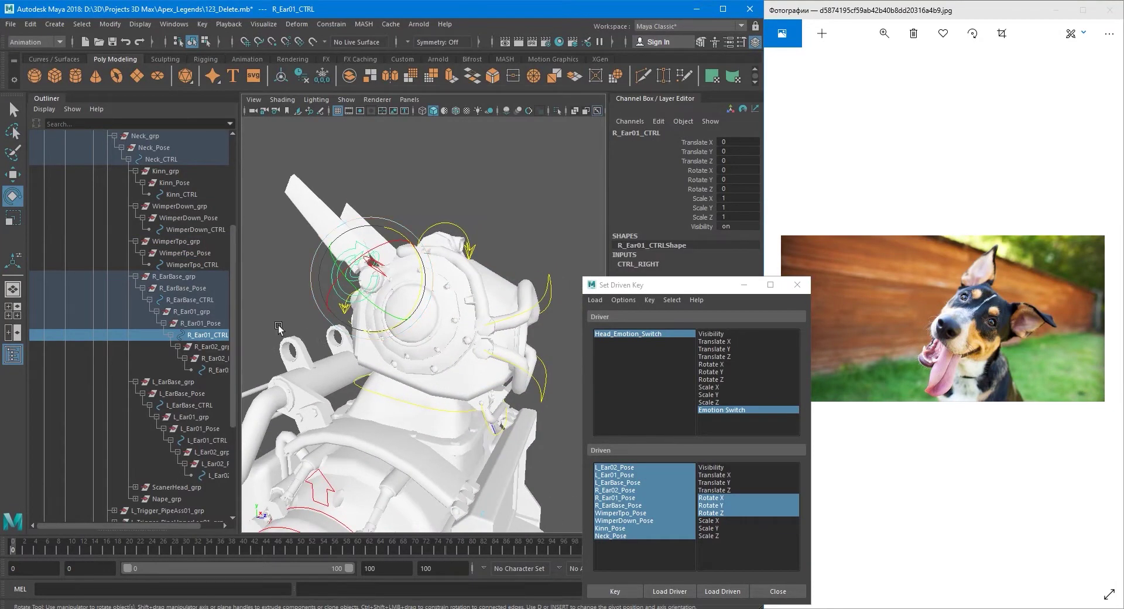
pyautogui.click(199, 323)
pyautogui.moveTo(422, 256); pyautogui.dragTo(435, 285)
pyautogui.scroll(6, 380, 297)
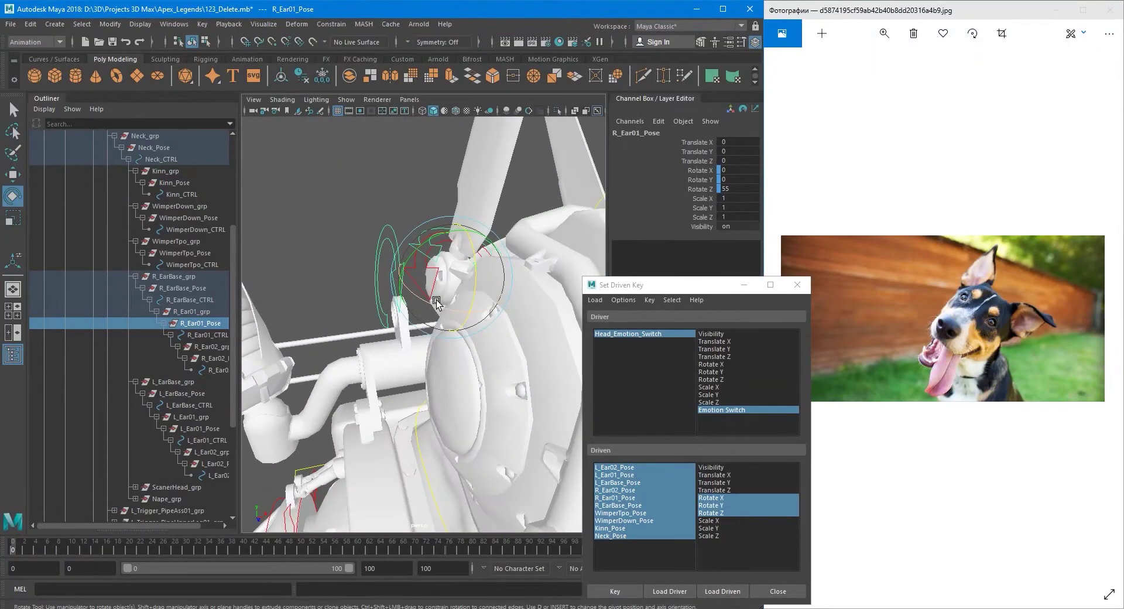
# Adjust the base of the right ear by rotating the R_EarBase_Pose group to 15 in Z.
pyautogui.press('q')
pyautogui.click(382, 300)
pyautogui.press('Up')
pyautogui.press('e')
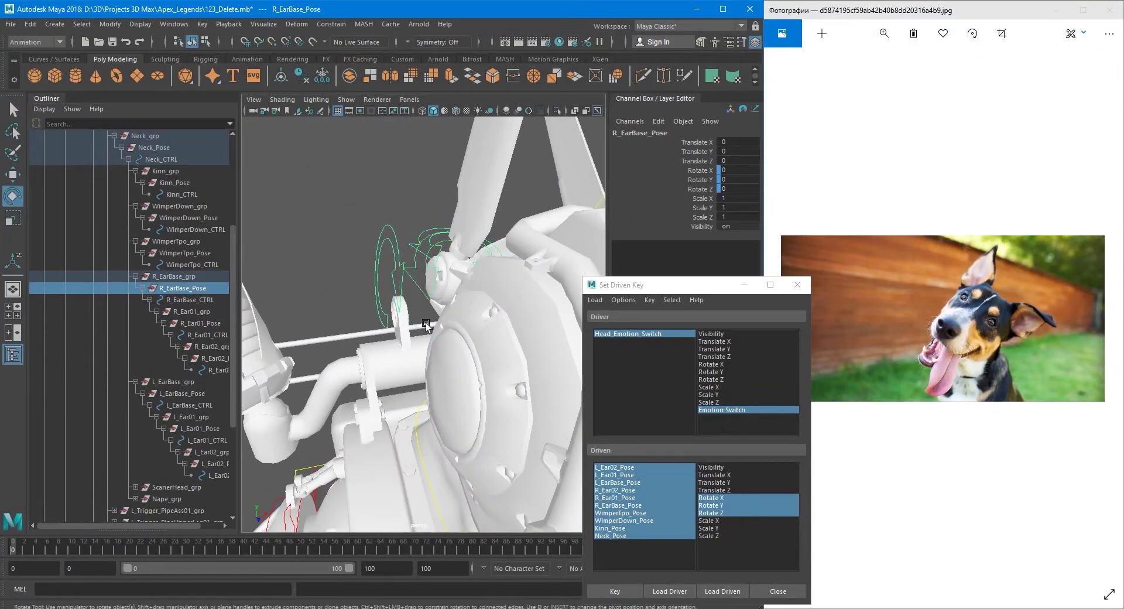
pyautogui.moveTo(450, 306)
pyautogui.mouseDown()
pyautogui.moveTo(463, 314)
pyautogui.moveTo(451, 322)
pyautogui.moveTo(407, 304)
pyautogui.moveTo(511, 322)
pyautogui.moveTo(440, 301)
pyautogui.moveTo(433, 326)
pyautogui.moveTo(439, 316)
pyautogui.mouseUp()
pyautogui.scroll(-5, 407, 304)
pyautogui.press('q')
# Turn the right ear's blade by rotating the R_Ear02_Pose group to -57.5 in Z and clear the selection.
pyautogui.scroll(7, 441, 301)
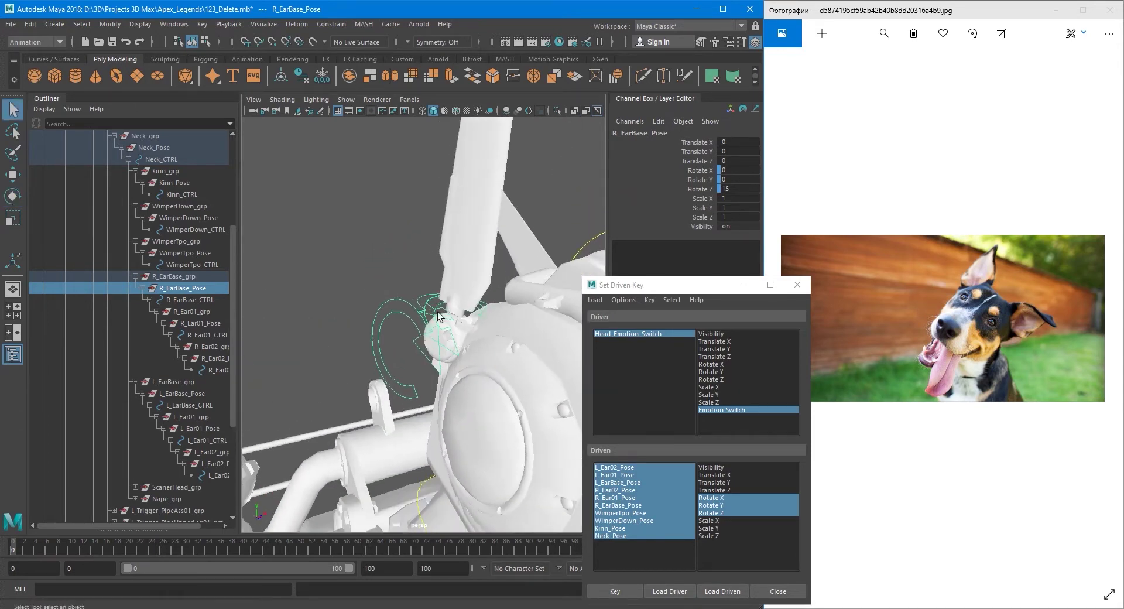
pyautogui.click(384, 317)
pyautogui.click(222, 358)
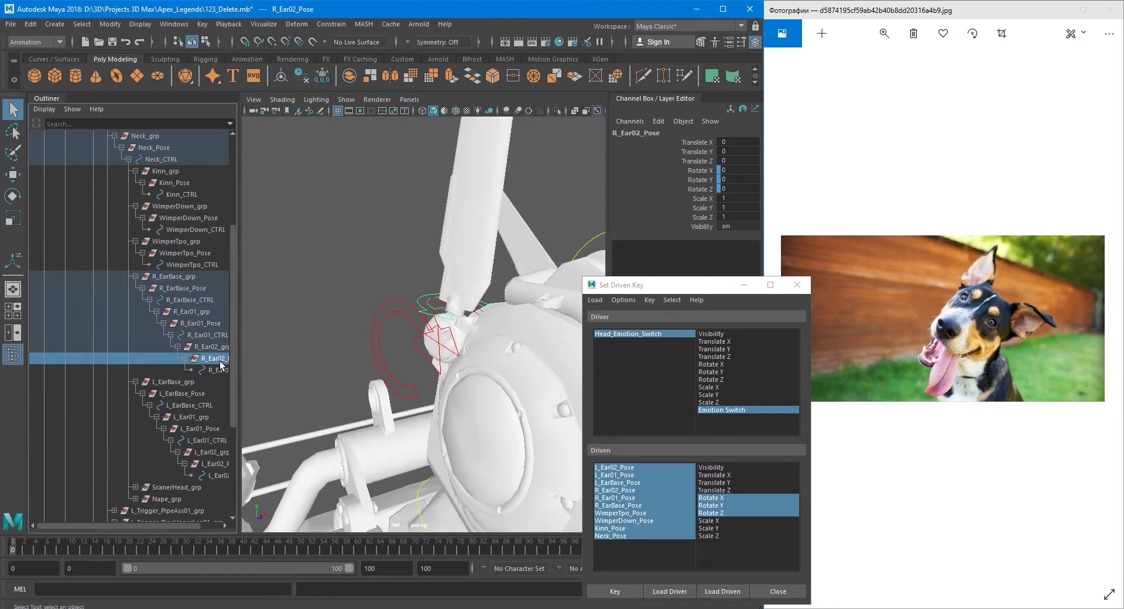
pyautogui.press('e')
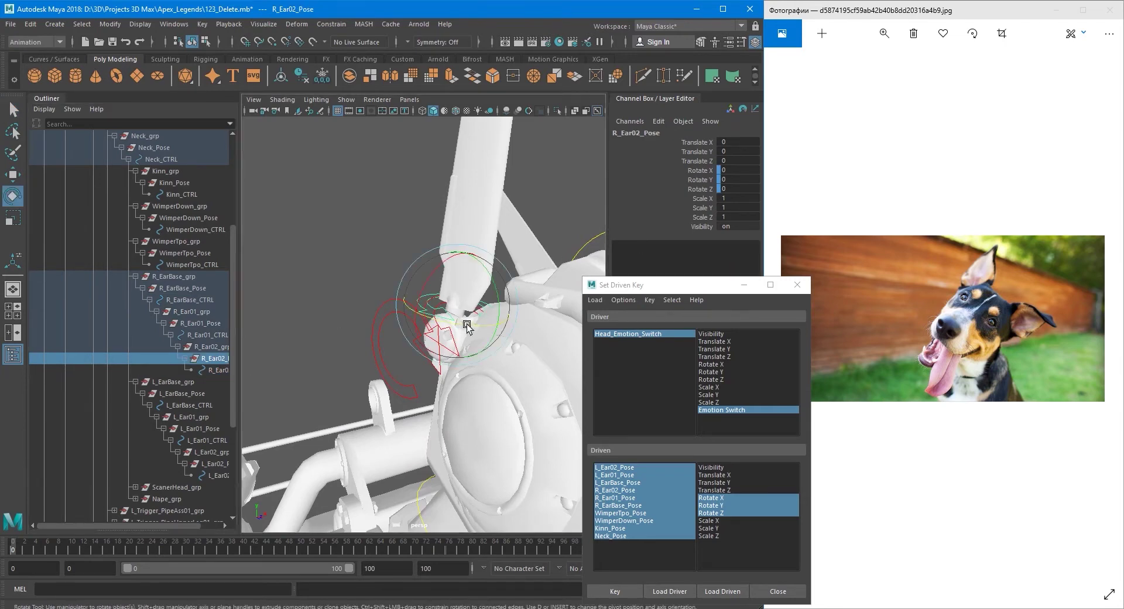
pyautogui.keyDown('alt'); pyautogui.moveTo(429, 326); pyautogui.dragTo(449, 339); pyautogui.keyUp('alt')
pyautogui.keyDown('alt'); pyautogui.moveTo(489, 350); pyautogui.dragTo(440, 338, button='middle'); pyautogui.keyUp('alt')
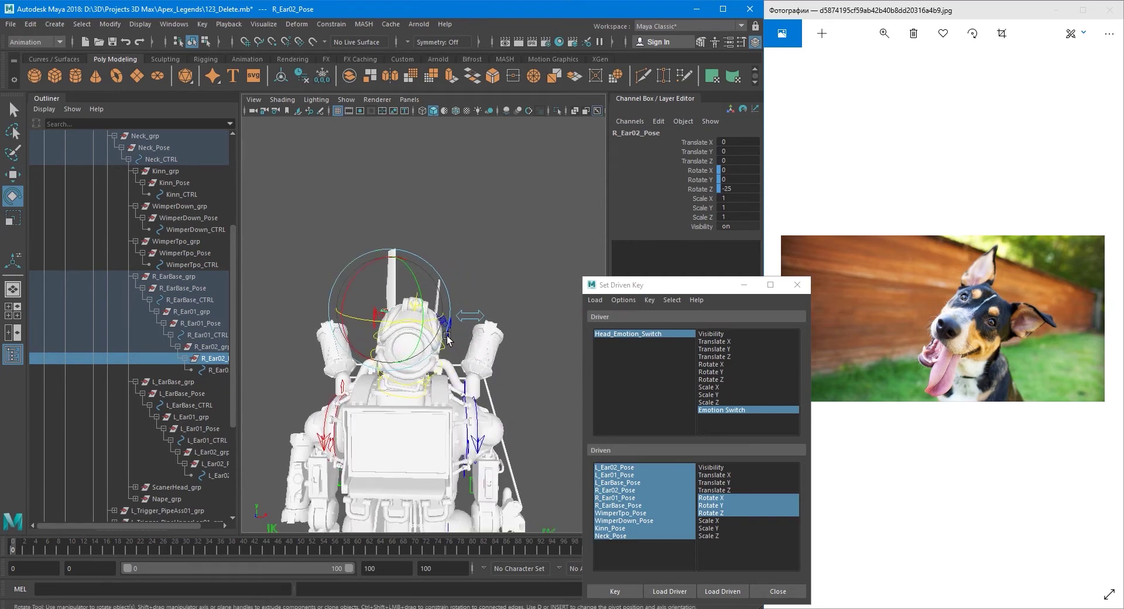
pyautogui.keyDown('alt'); pyautogui.moveTo(440, 338); pyautogui.dragTo(449, 331); pyautogui.keyUp('alt')
pyautogui.keyDown('alt'); pyautogui.moveTo(464, 349); pyautogui.dragTo(486, 353, button='middle'); pyautogui.keyUp('alt')
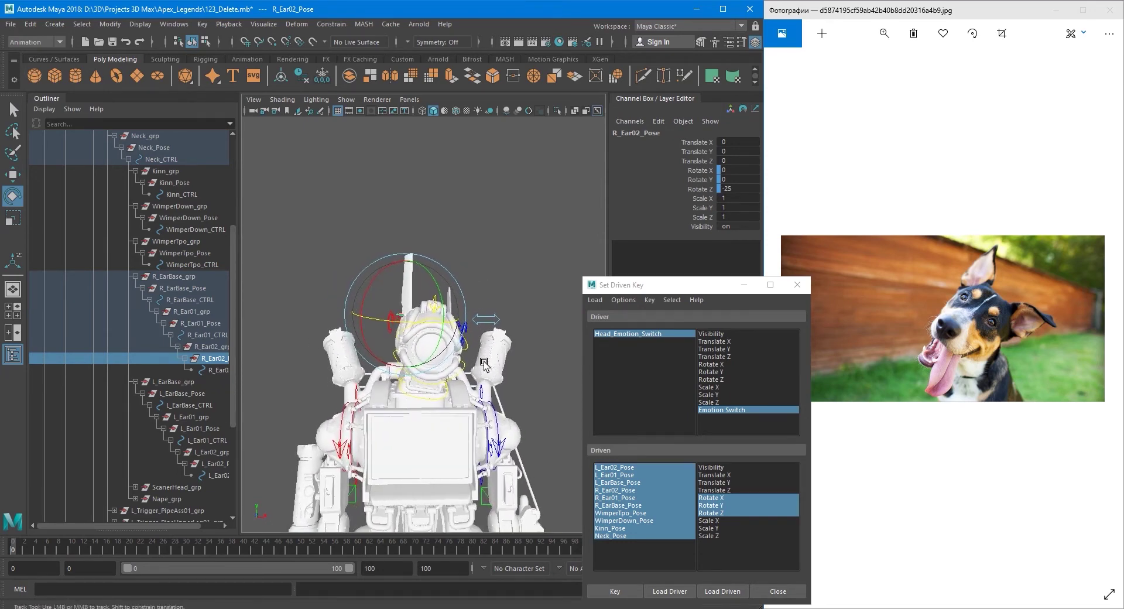
pyautogui.scroll(3, 487, 354)
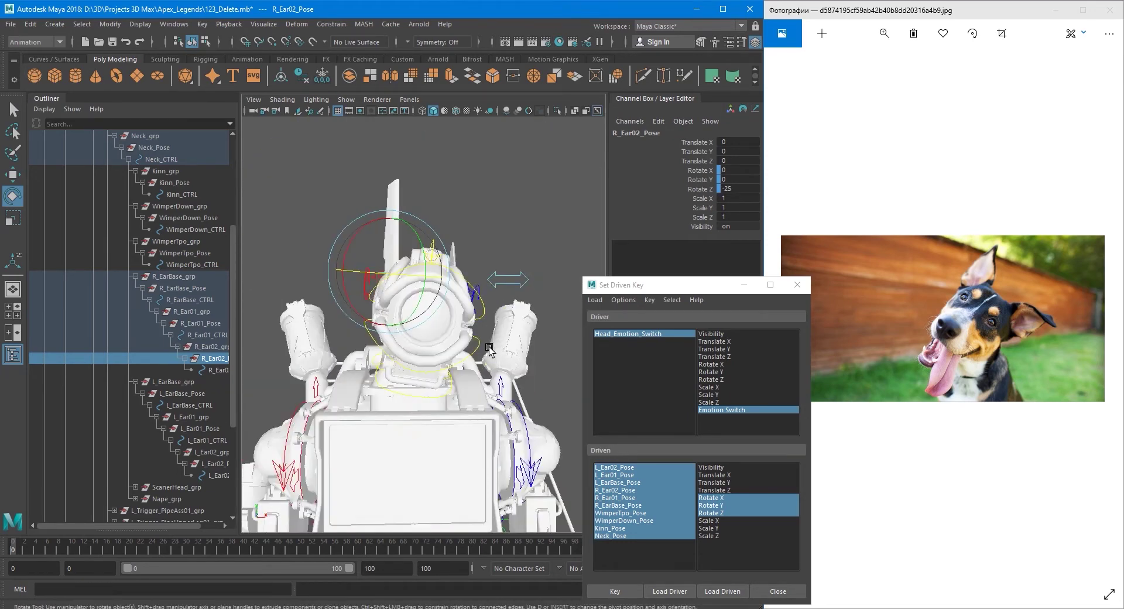
pyautogui.keyDown('alt'); pyautogui.moveTo(489, 349); pyautogui.dragTo(472, 315); pyautogui.keyUp('alt')
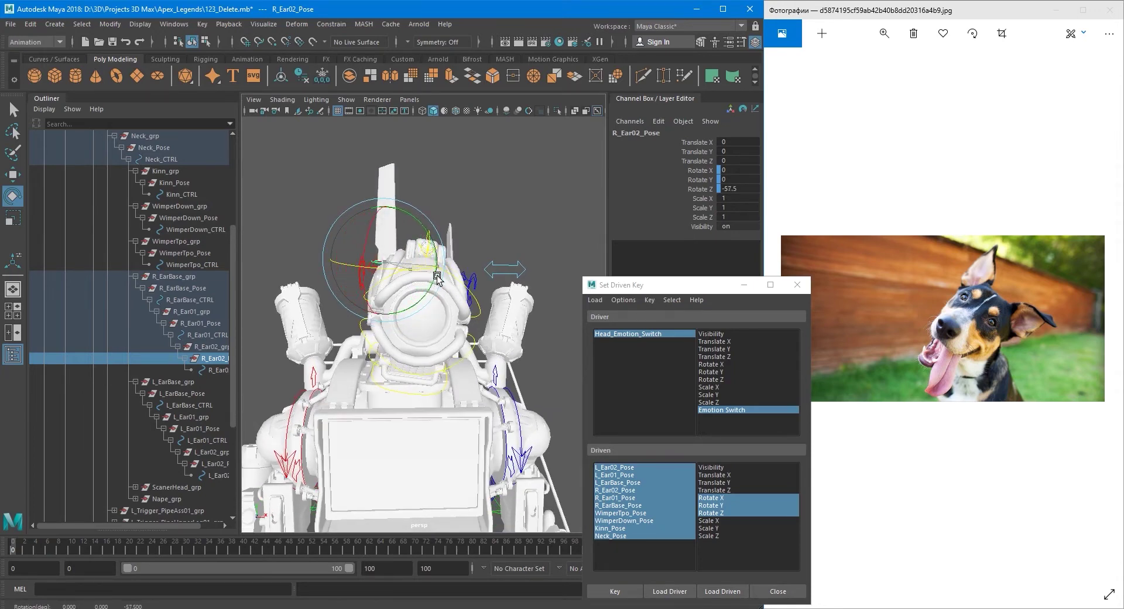
pyautogui.press('q')
pyautogui.click(510, 233)
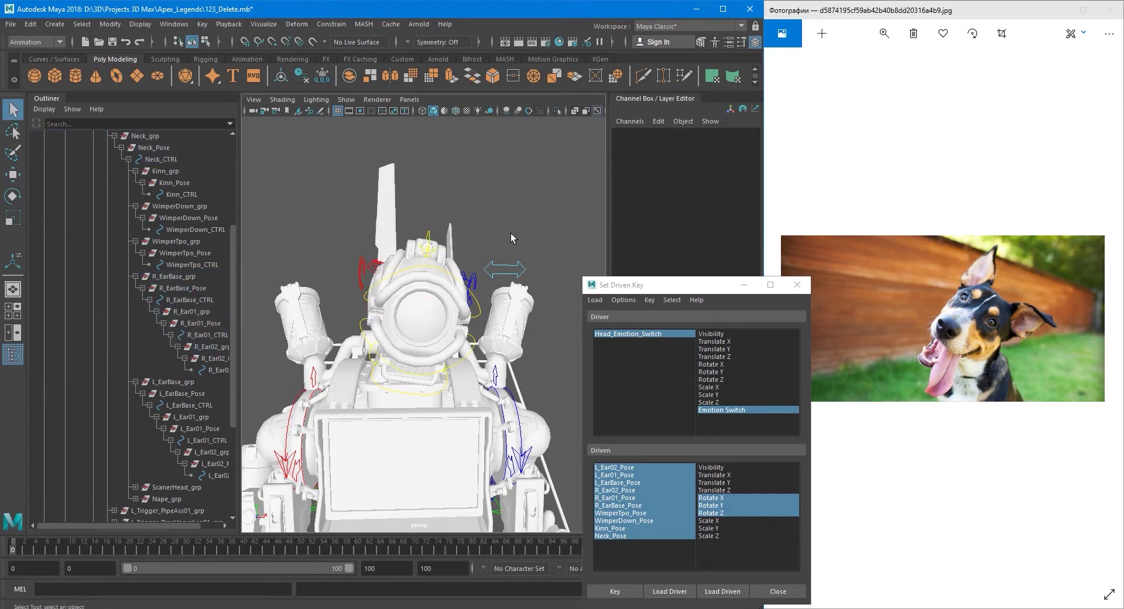
# Tilt the base of the left ear outward by rotating the L_EarBase_Pose group to 50 in Z.
pyautogui.keyDown('alt'); pyautogui.moveTo(511, 234); pyautogui.dragTo(522, 294); pyautogui.keyUp('alt')
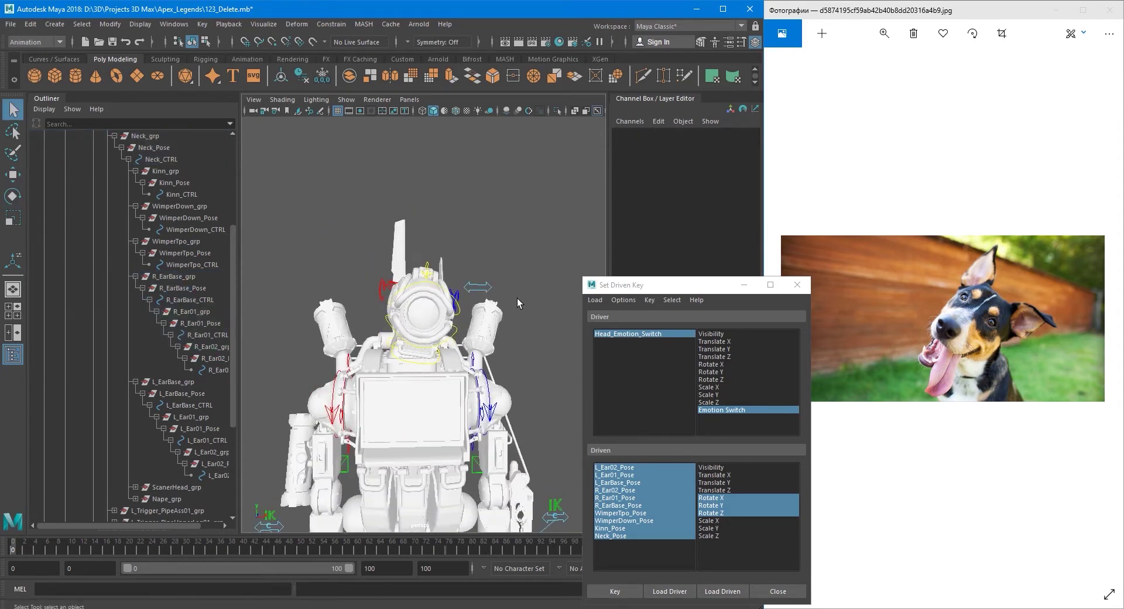
pyautogui.keyDown('alt'); pyautogui.moveTo(484, 326); pyautogui.dragTo(499, 299); pyautogui.keyUp('alt')
pyautogui.click(480, 296)
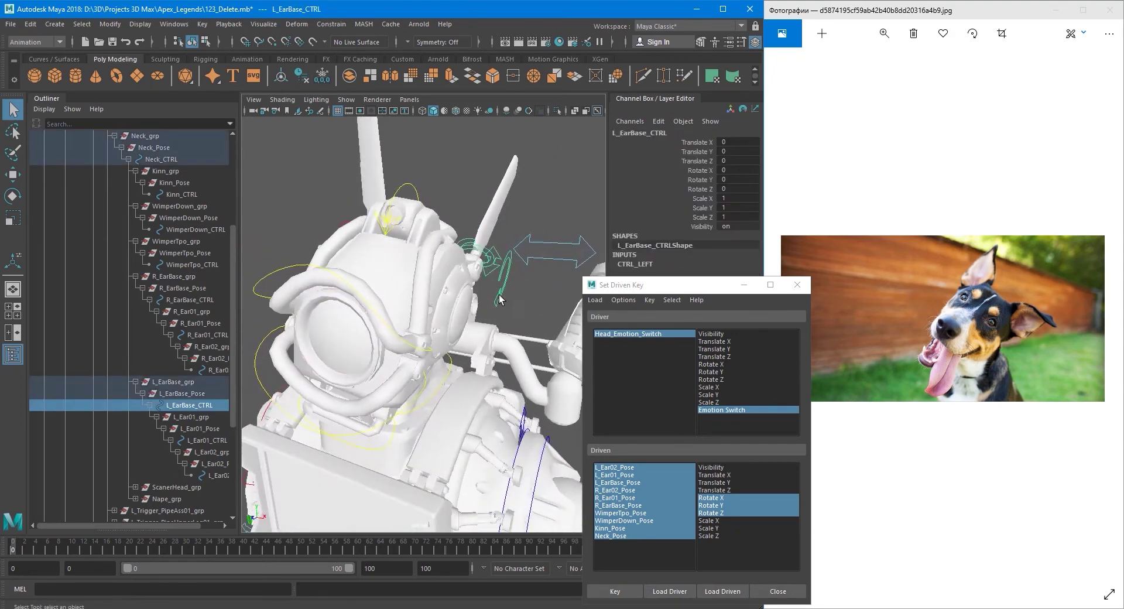
pyautogui.click(182, 394)
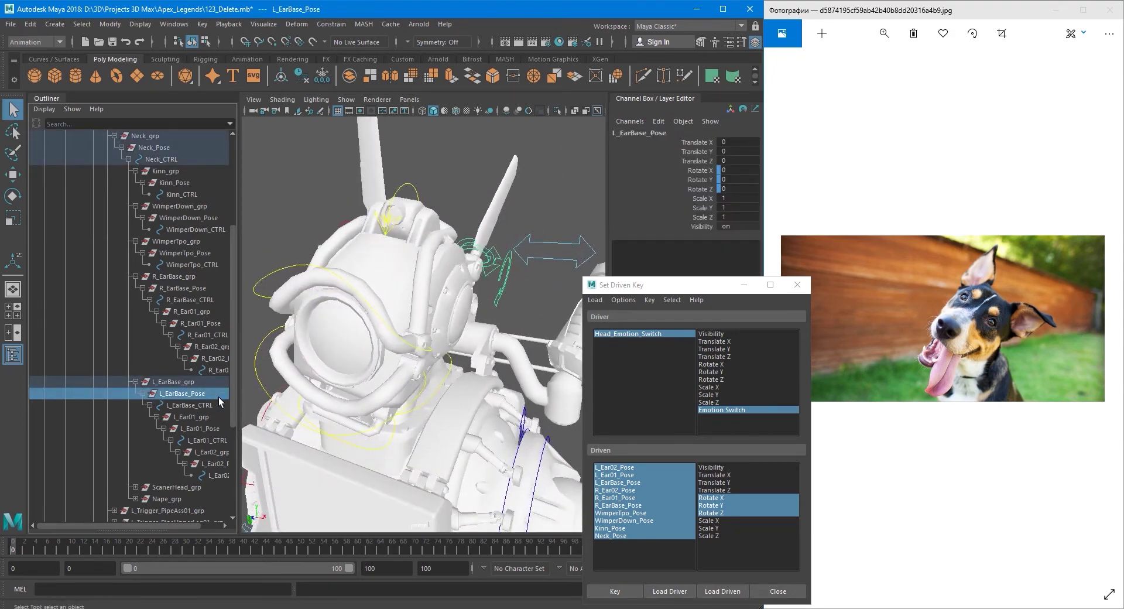
pyautogui.keyDown('alt'); pyautogui.moveTo(440, 375); pyautogui.dragTo(455, 328); pyautogui.keyUp('alt')
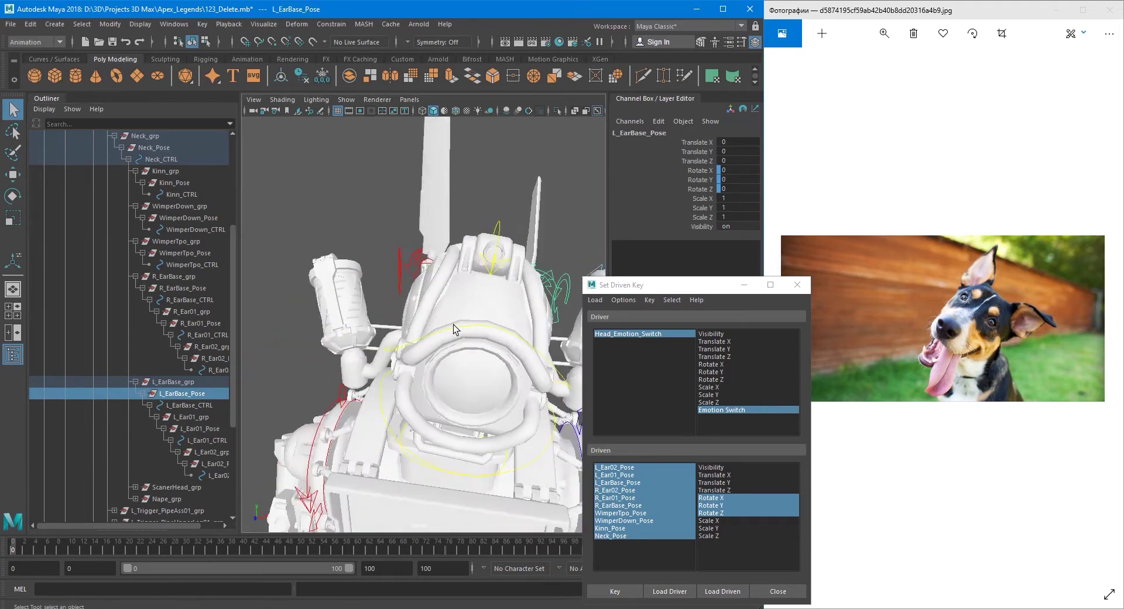
pyautogui.click(415, 267)
pyautogui.keyDown('alt'); pyautogui.moveTo(415, 267); pyautogui.dragTo(430, 282); pyautogui.keyUp('alt')
pyautogui.click(193, 392)
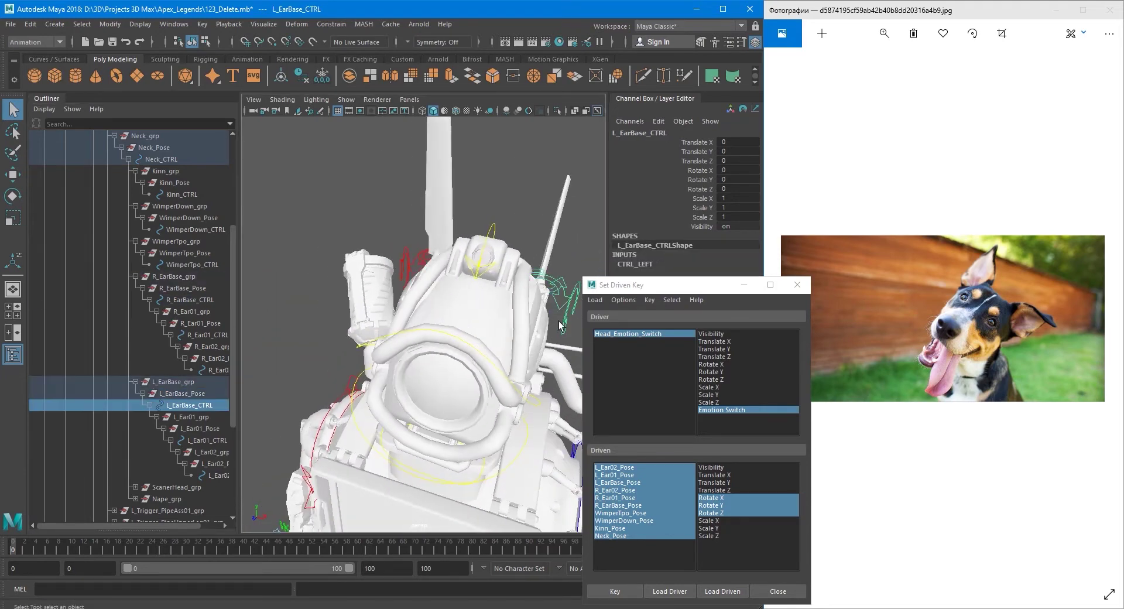
pyautogui.press('f')
pyautogui.press('e')
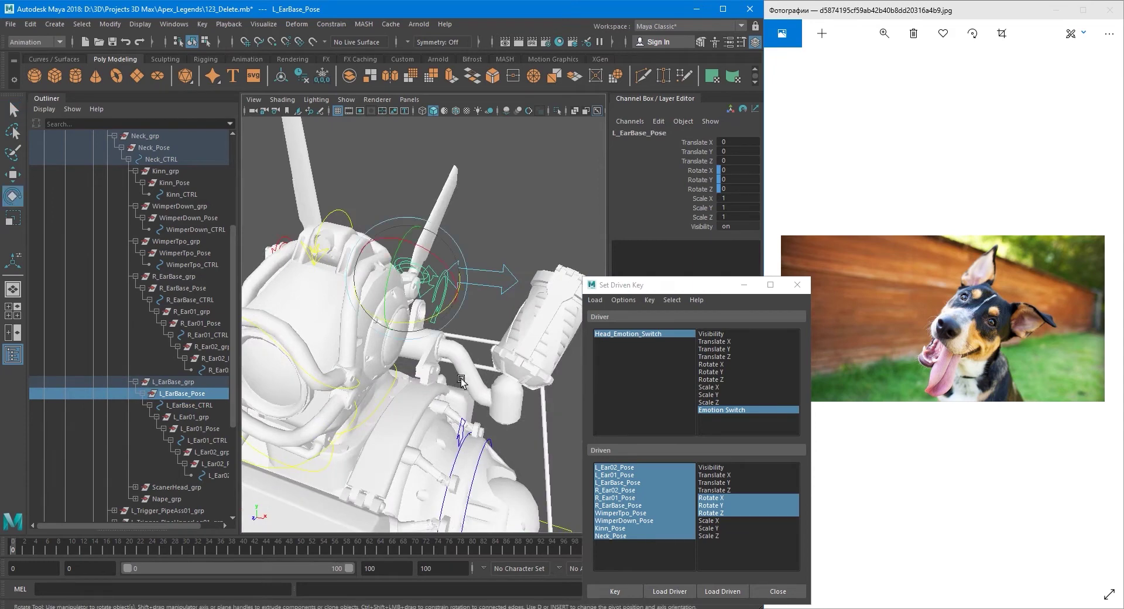
pyautogui.keyDown('alt'); pyautogui.moveTo(461, 378); pyautogui.dragTo(401, 328); pyautogui.keyUp('alt')
pyautogui.scroll(-5, 456, 358)
pyautogui.keyDown('alt'); pyautogui.moveTo(456, 361); pyautogui.dragTo(430, 334); pyautogui.keyUp('alt')
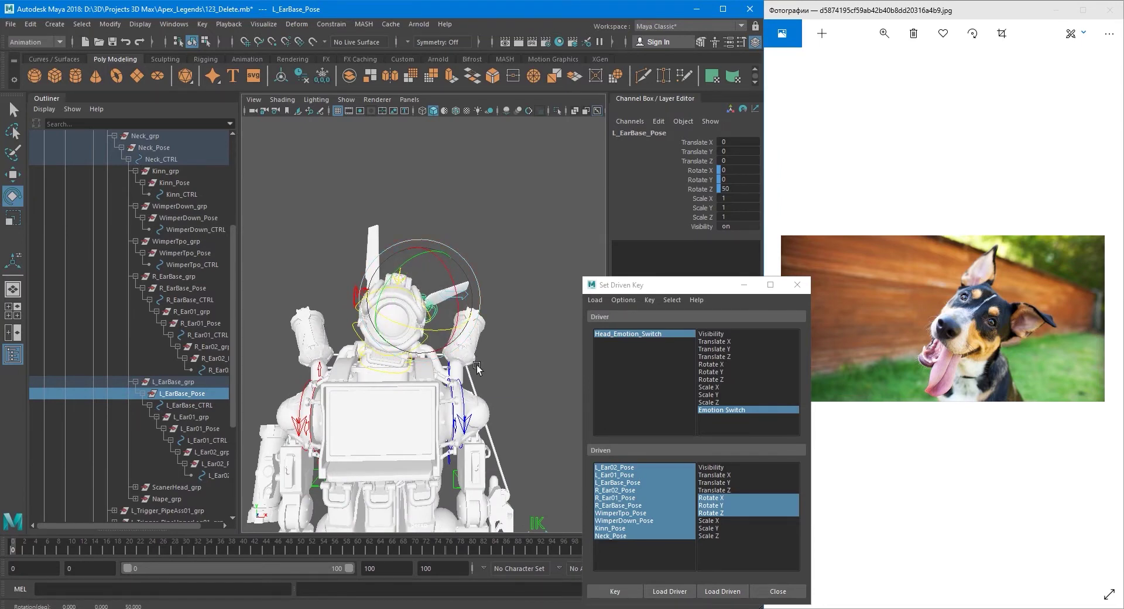
pyautogui.keyDown('alt'); pyautogui.moveTo(477, 367); pyautogui.dragTo(499, 347); pyautogui.keyUp('alt')
pyautogui.press('q')
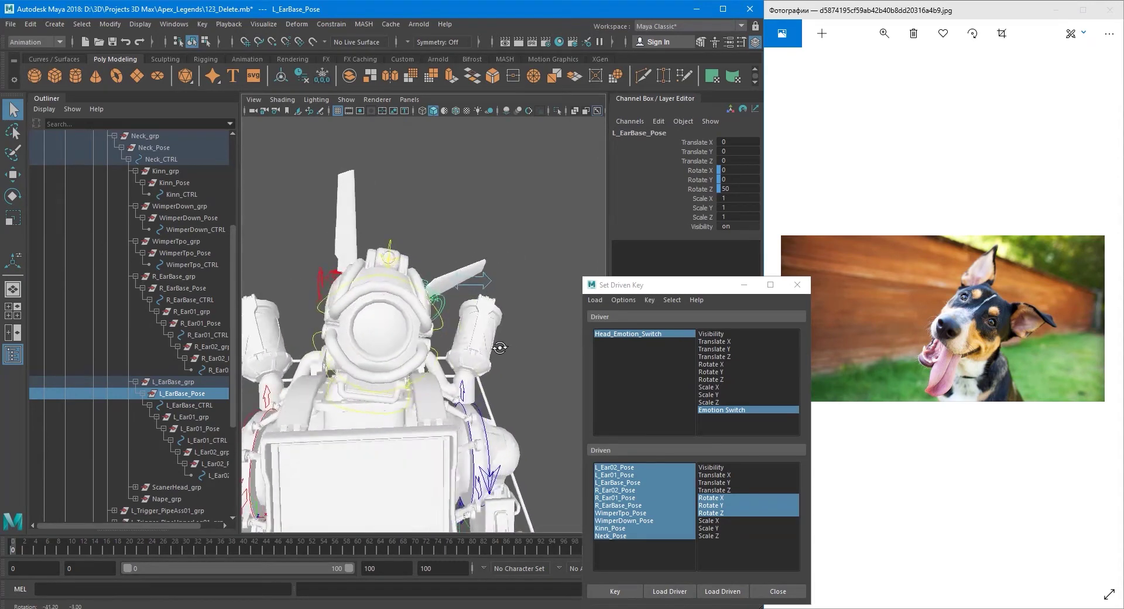
# Adjust the left ear's middle joint by rotating the L_Ear01_Pose group to 25 in Z.
pyautogui.click(444, 308)
pyautogui.keyDown('alt'); pyautogui.moveTo(445, 307); pyautogui.dragTo(351, 350); pyautogui.keyUp('alt')
pyautogui.press('e')
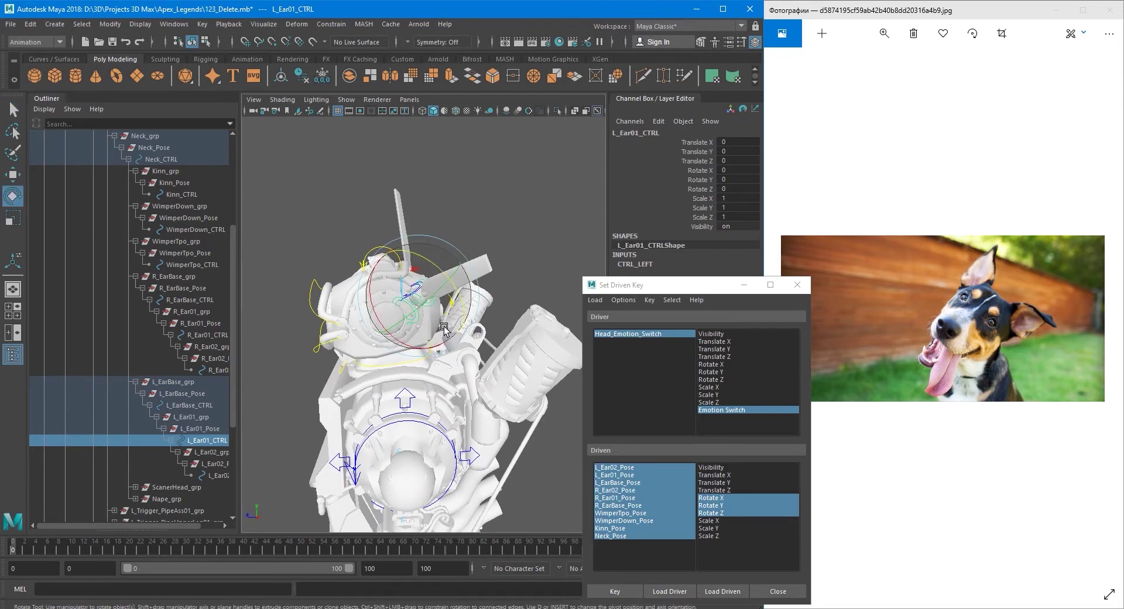
pyautogui.click(212, 429)
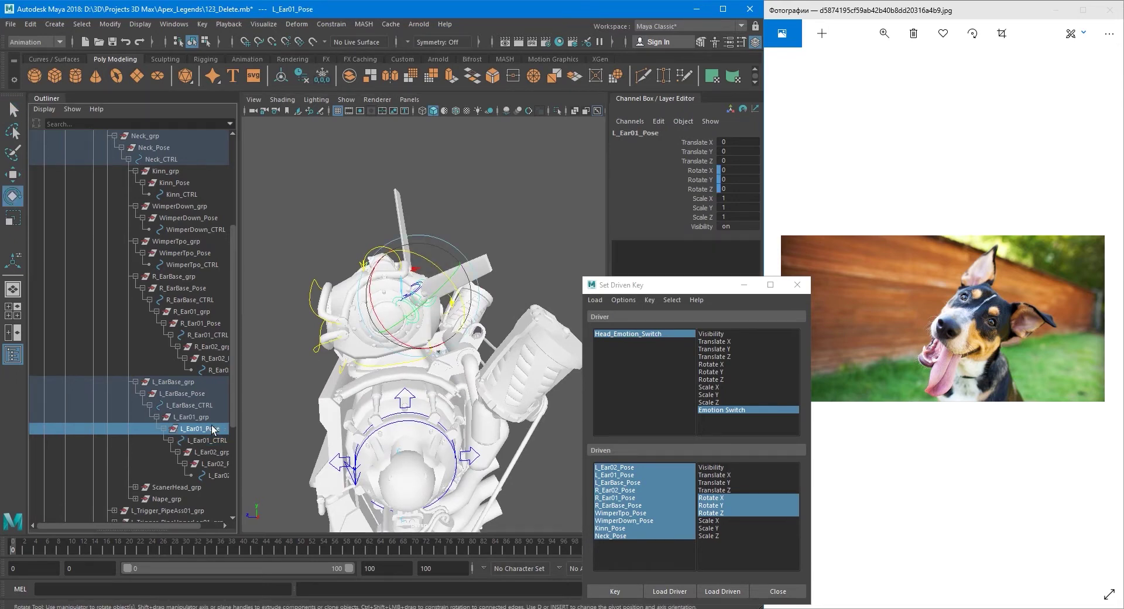
pyautogui.moveTo(440, 270); pyautogui.dragTo(475, 310)
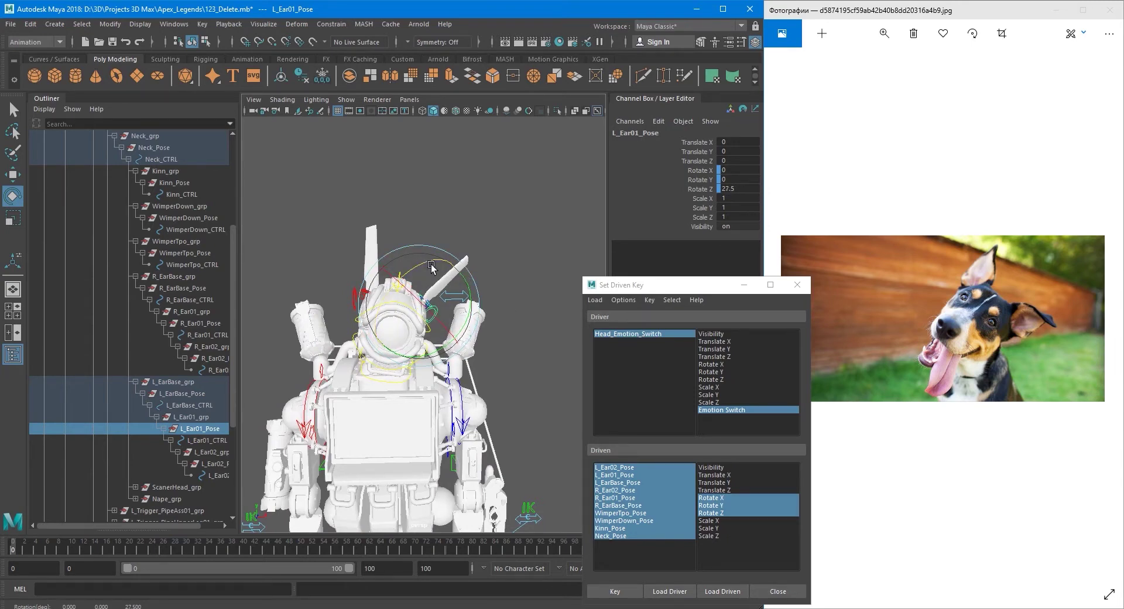
pyautogui.moveTo(433, 259); pyautogui.dragTo(428, 265)
pyautogui.keyDown('alt'); pyautogui.moveTo(518, 323); pyautogui.dragTo(403, 316); pyautogui.keyUp('alt')
pyautogui.press('q')
# Turn the left ear's blade by rotating the L_Ear02_Pose group to -5 in Z.
pyautogui.keyDown('alt'); pyautogui.moveTo(351, 264); pyautogui.dragTo(435, 218, button='right'); pyautogui.keyUp('alt')
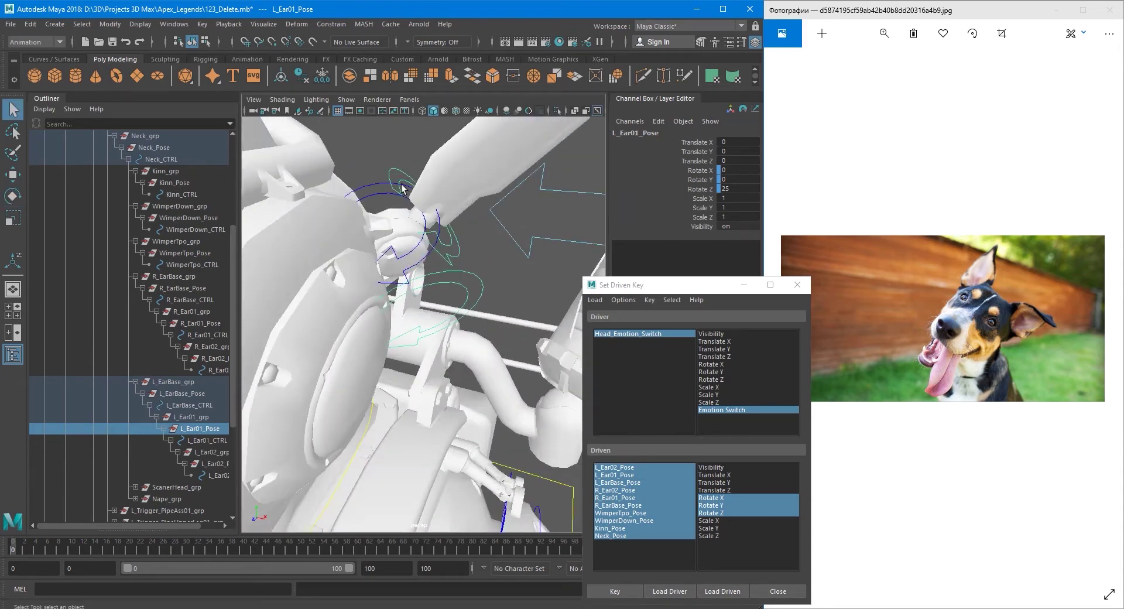
pyautogui.click(400, 174)
pyautogui.click(212, 465)
pyautogui.keyDown('alt'); pyautogui.moveTo(515, 305); pyautogui.dragTo(444, 322, button='right'); pyautogui.keyUp('alt')
pyautogui.moveTo(445, 322)
pyautogui.keyDown('alt'); pyautogui.mouseDown()
pyautogui.moveTo(482, 331)
pyautogui.moveTo(492, 319)
pyautogui.moveTo(441, 309)
pyautogui.mouseUp(); pyautogui.keyUp('alt')
pyautogui.press('e')
pyautogui.scroll(3, 454, 351)
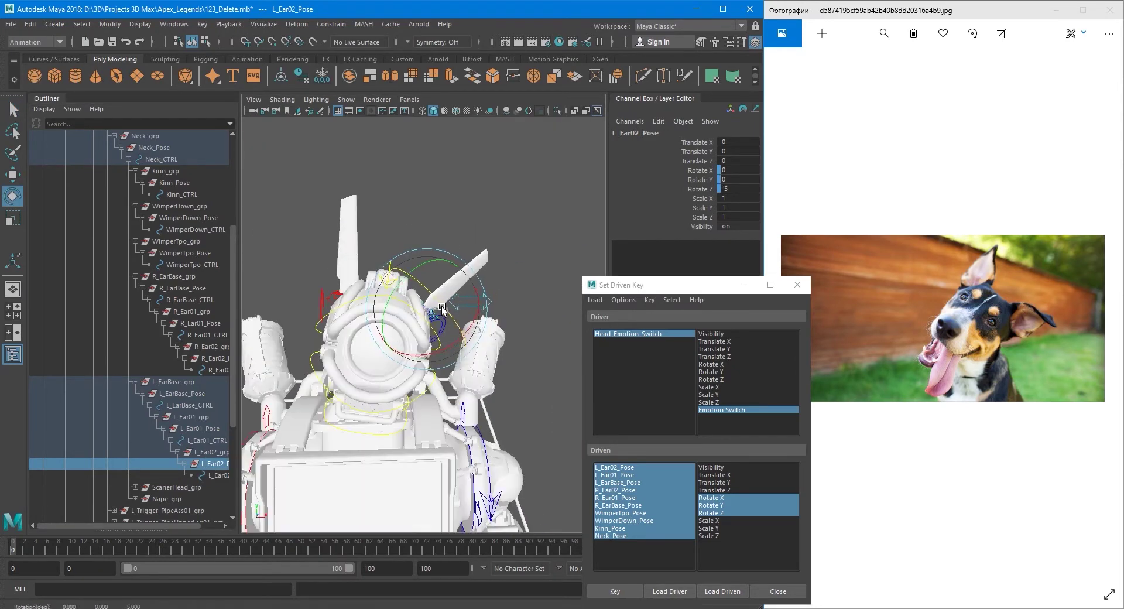
# Tilt the robot's head by rotating Neck_Pose to about X 1.3, Y -9.9, Z -7.6.
pyautogui.press('q')
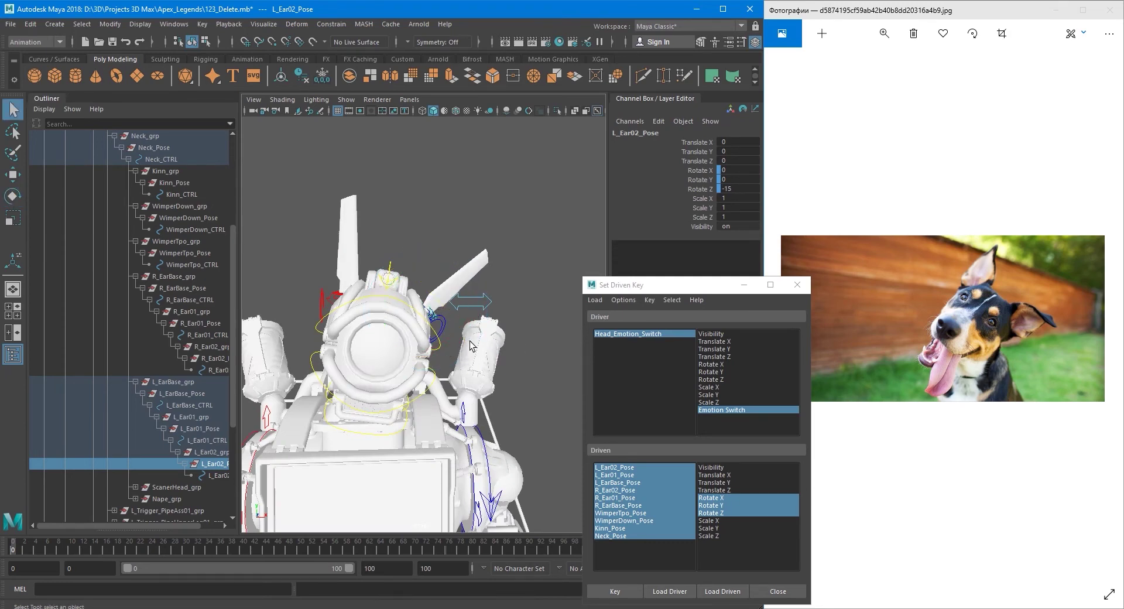
pyautogui.scroll(-4, 491, 293)
pyautogui.scroll(2, 479, 325)
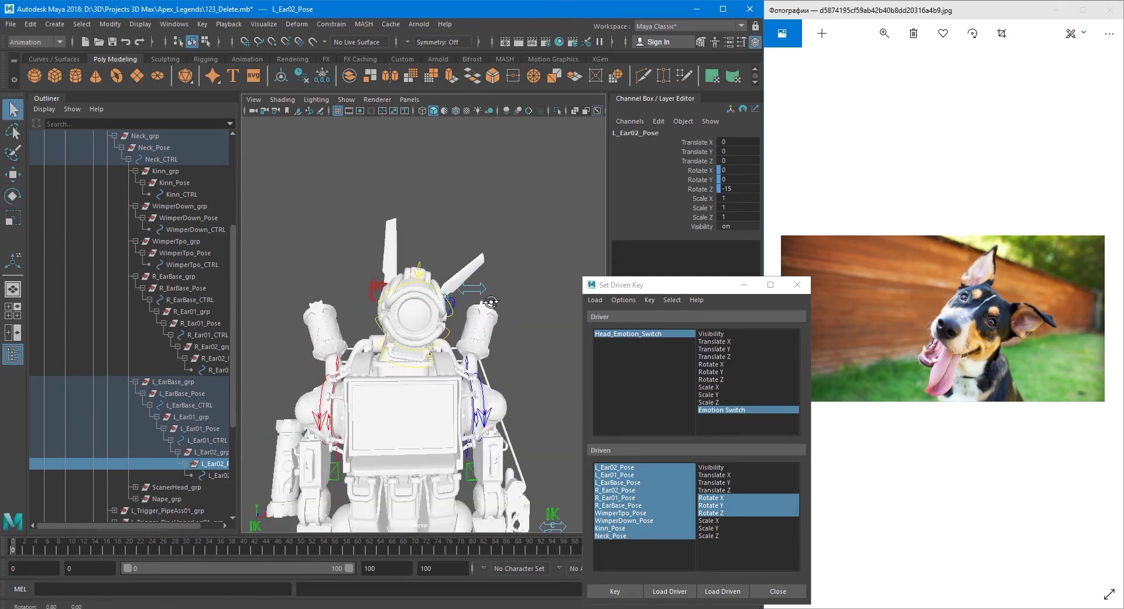
pyautogui.scroll(-3, 491, 347)
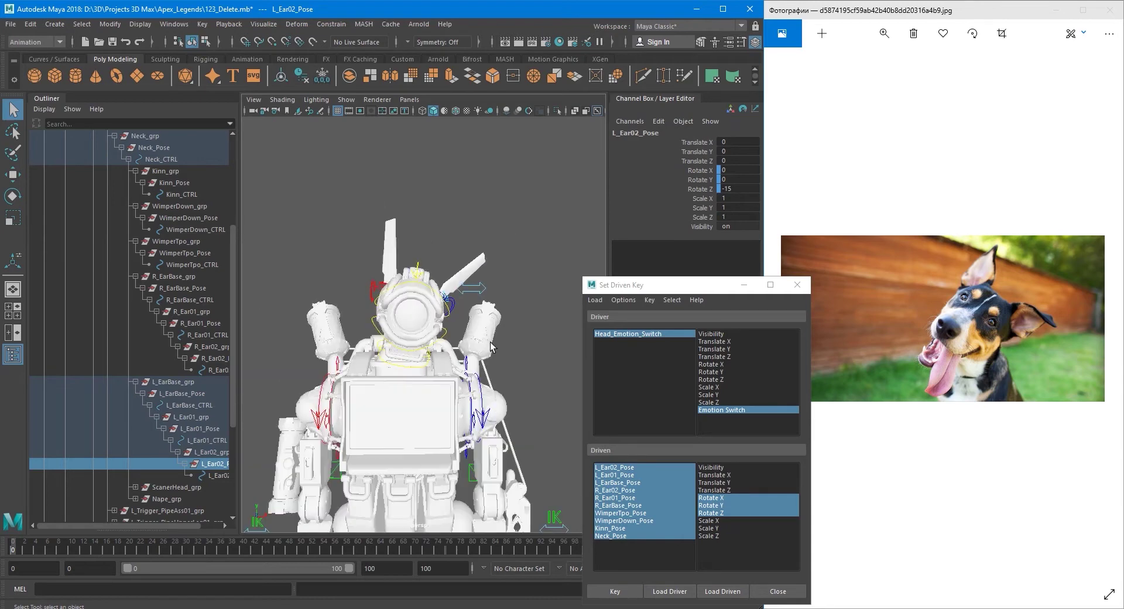
pyautogui.moveTo(514, 357)
pyautogui.keyDown('alt'); pyautogui.mouseDown()
pyautogui.moveTo(591, 357)
pyautogui.moveTo(500, 362)
pyautogui.mouseUp(); pyautogui.keyUp('alt')
pyautogui.click(472, 353)
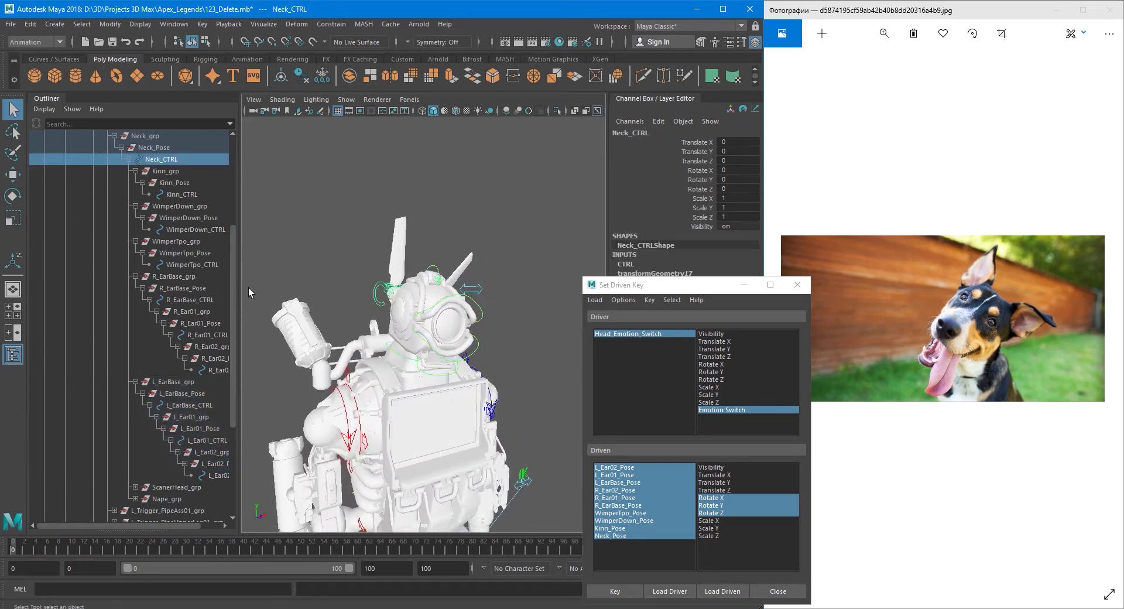
pyautogui.click(154, 148)
pyautogui.keyDown('alt'); pyautogui.moveTo(443, 342); pyautogui.dragTo(483, 338); pyautogui.keyUp('alt')
pyautogui.press('e')
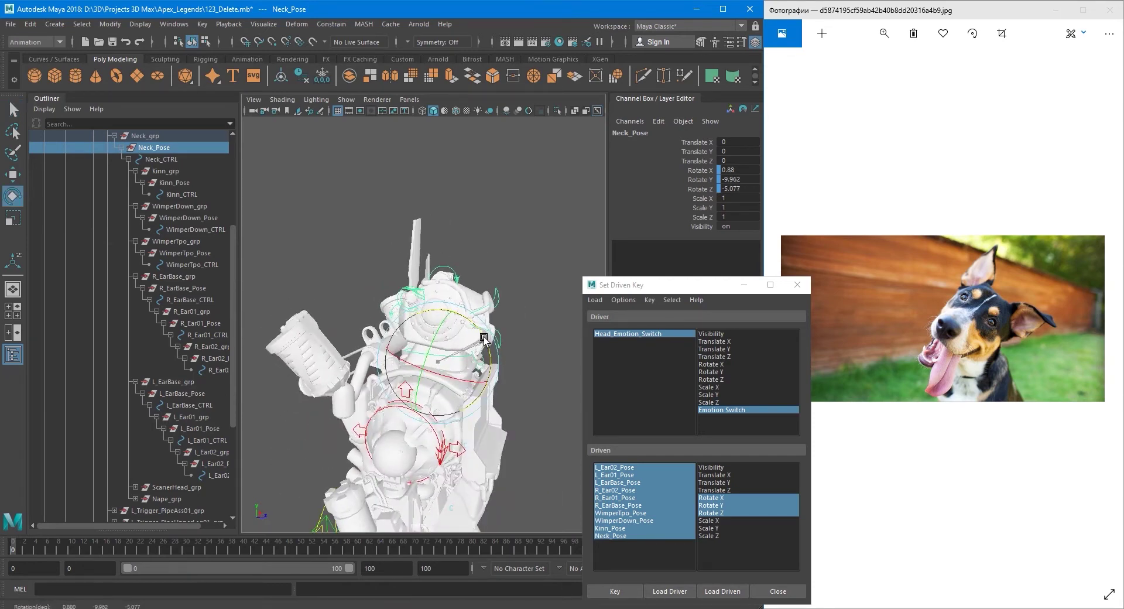
pyautogui.hotkey('ctrl', 'z')
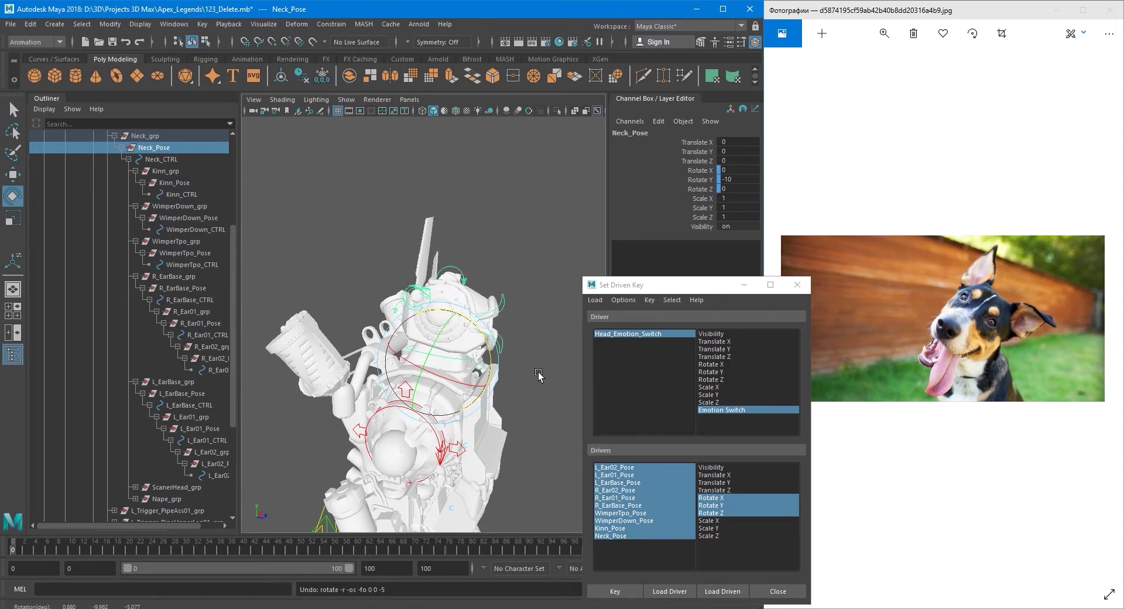
pyautogui.keyDown('alt'); pyautogui.moveTo(538, 375); pyautogui.dragTo(431, 345); pyautogui.keyUp('alt')
pyautogui.keyDown('alt'); pyautogui.moveTo(493, 370); pyautogui.dragTo(546, 375); pyautogui.keyUp('alt')
pyautogui.click(510, 378)
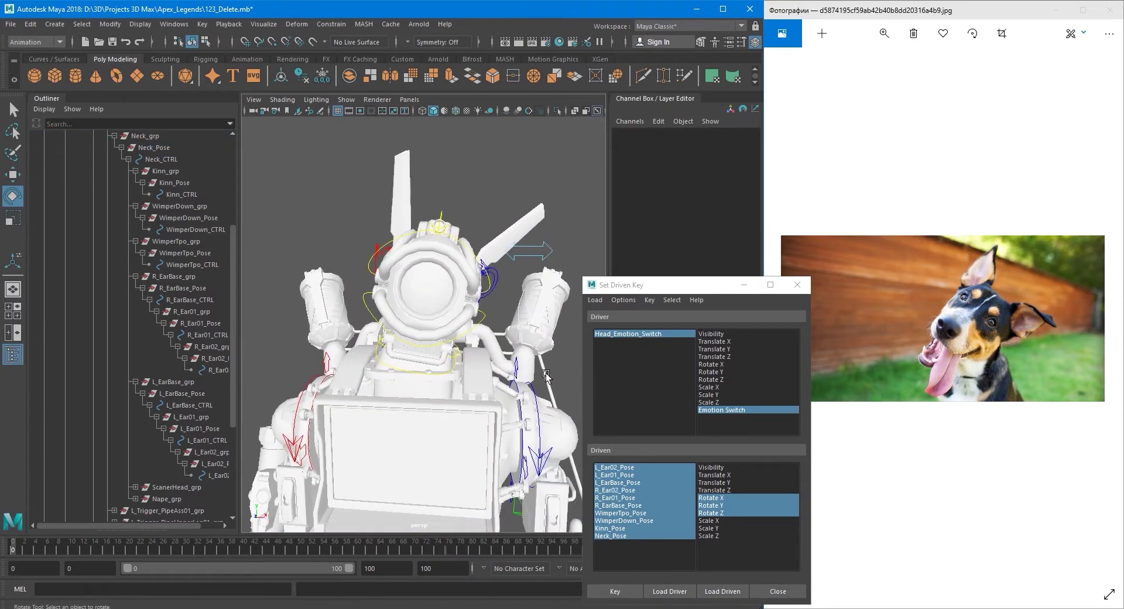
# Select Head_Emotion_Switch and set a driven key for the Interesting emotion on the selected Pose groups' rotations.
pyautogui.click(530, 255)
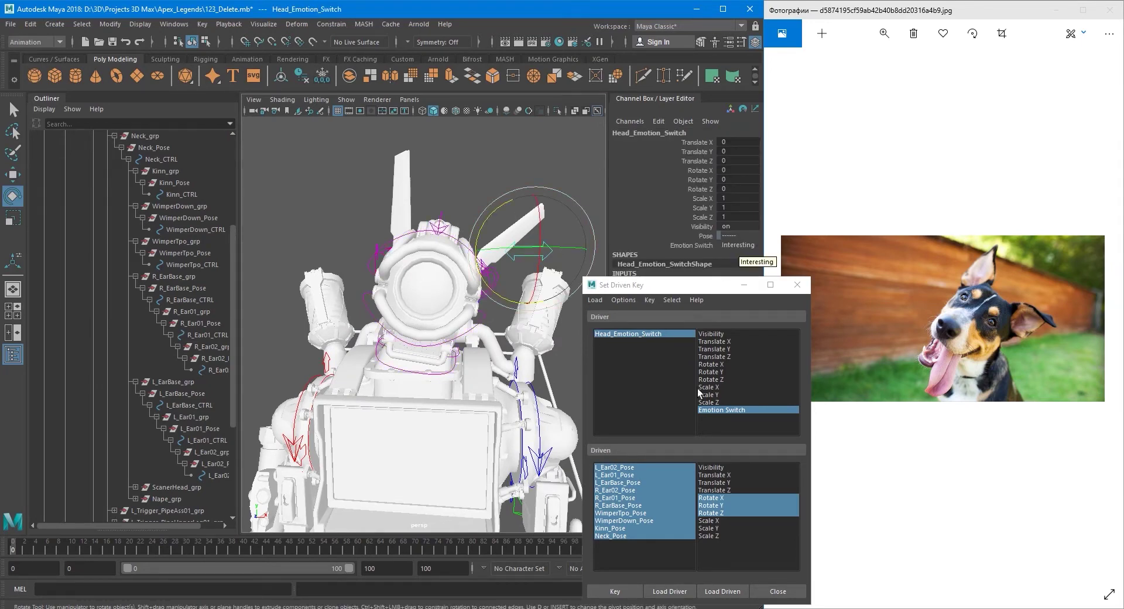
pyautogui.click(615, 592)
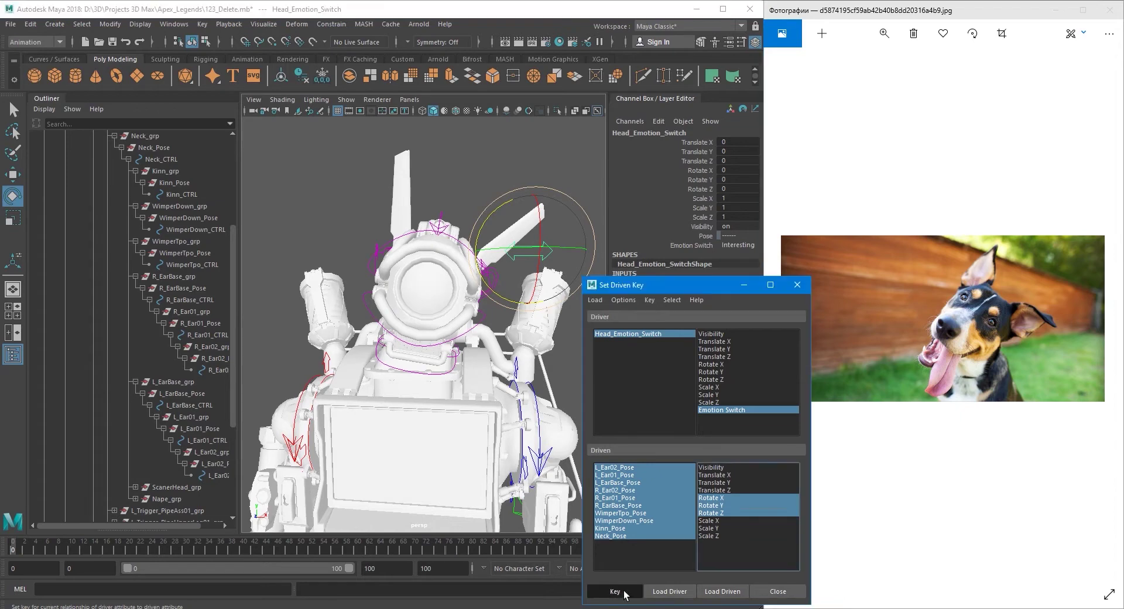
# Scrub Head_Emotion_Switch's Emotion Switch attribute to Standart to preview the pose change, and set it to Surprice.
pyautogui.click(675, 247)
pyautogui.moveTo(577, 248); pyautogui.dragTo(526, 250, button='middle')
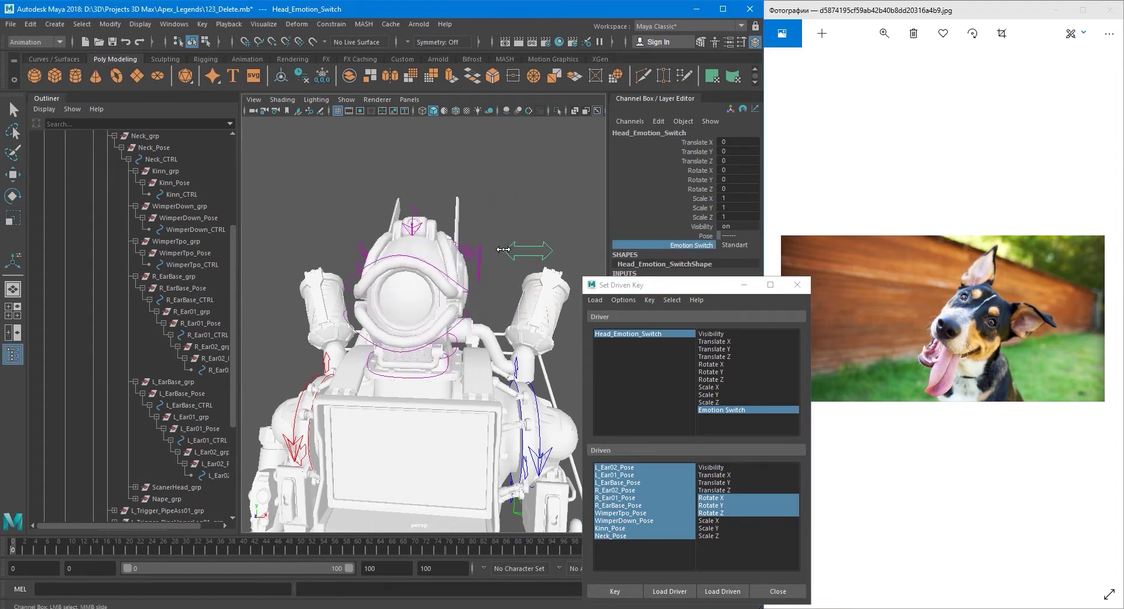
pyautogui.keyDown('alt'); pyautogui.moveTo(489, 270); pyautogui.dragTo(571, 245); pyautogui.keyUp('alt')
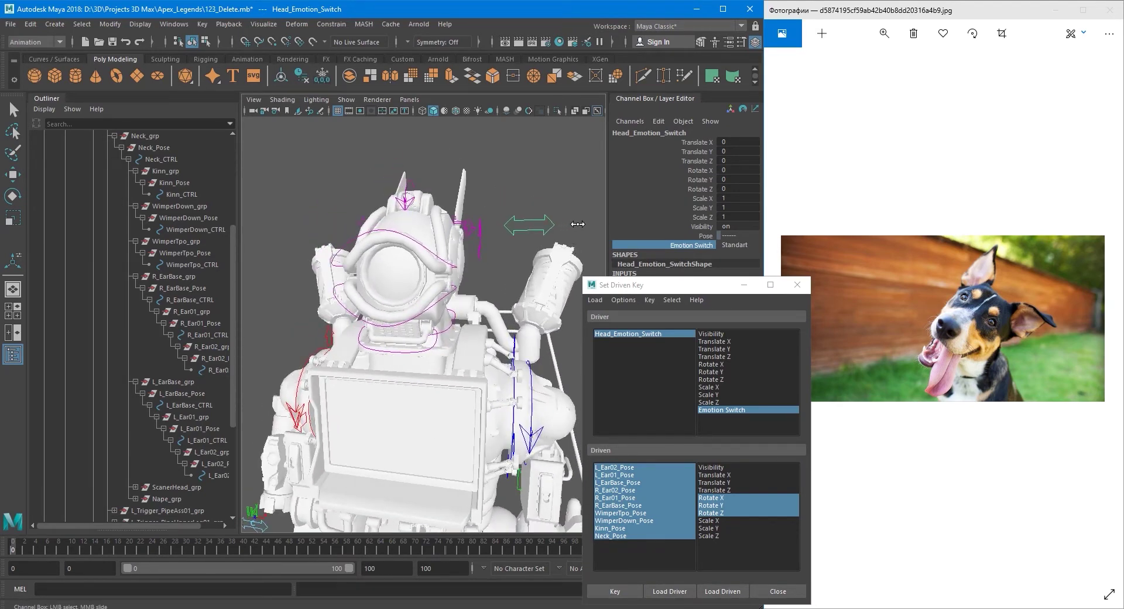
pyautogui.moveTo(577, 224); pyautogui.dragTo(596, 227, button='middle')
pyautogui.keyDown('alt'); pyautogui.moveTo(575, 258); pyautogui.dragTo(504, 320); pyautogui.keyUp('alt')
pyautogui.scroll(2, 504, 320)
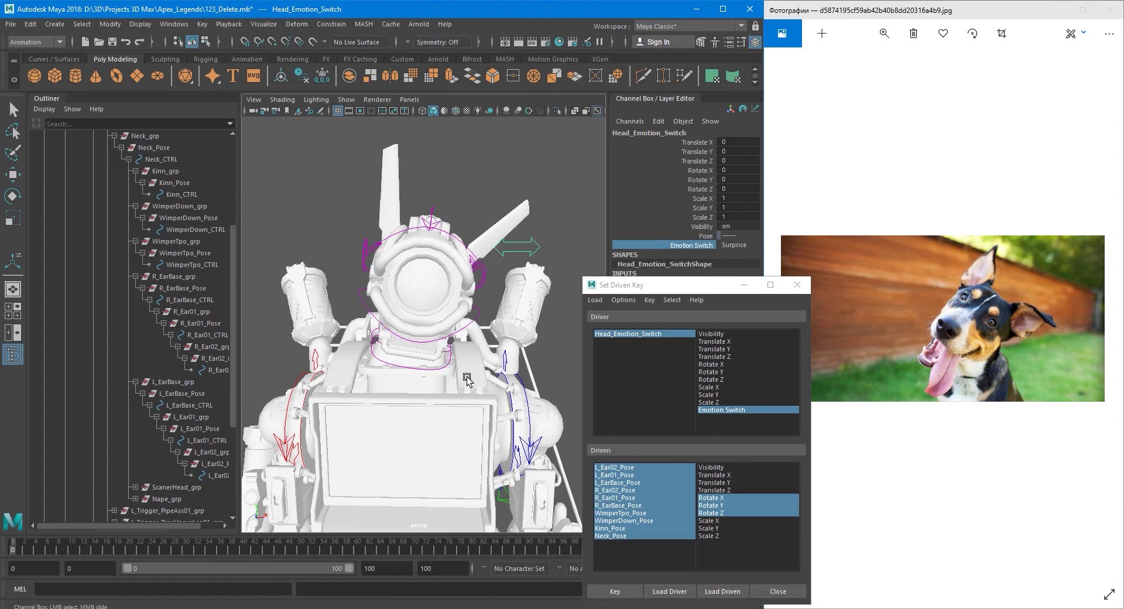
# Reset Rotate X, Y and Z to 0 on Neck_Pose and the other head and ear Pose groups.
pyautogui.keyDown('alt'); pyautogui.moveTo(466, 379); pyautogui.dragTo(439, 351); pyautogui.keyUp('alt')
pyautogui.click(436, 350)
pyautogui.press('e')
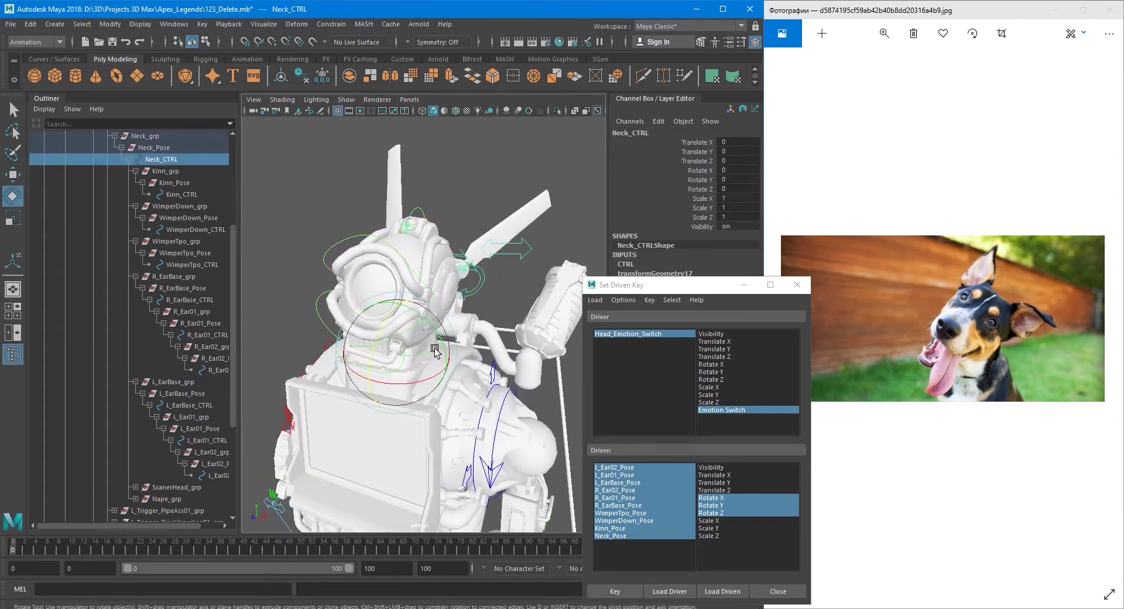
pyautogui.click(173, 148)
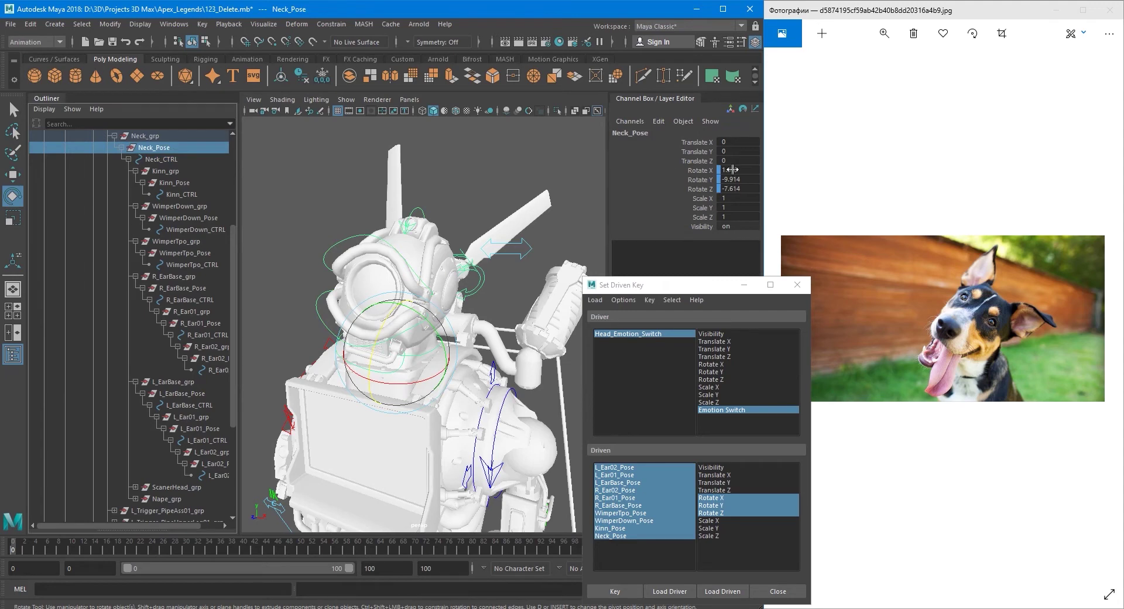
pyautogui.moveTo(732, 169); pyautogui.dragTo(735, 190)
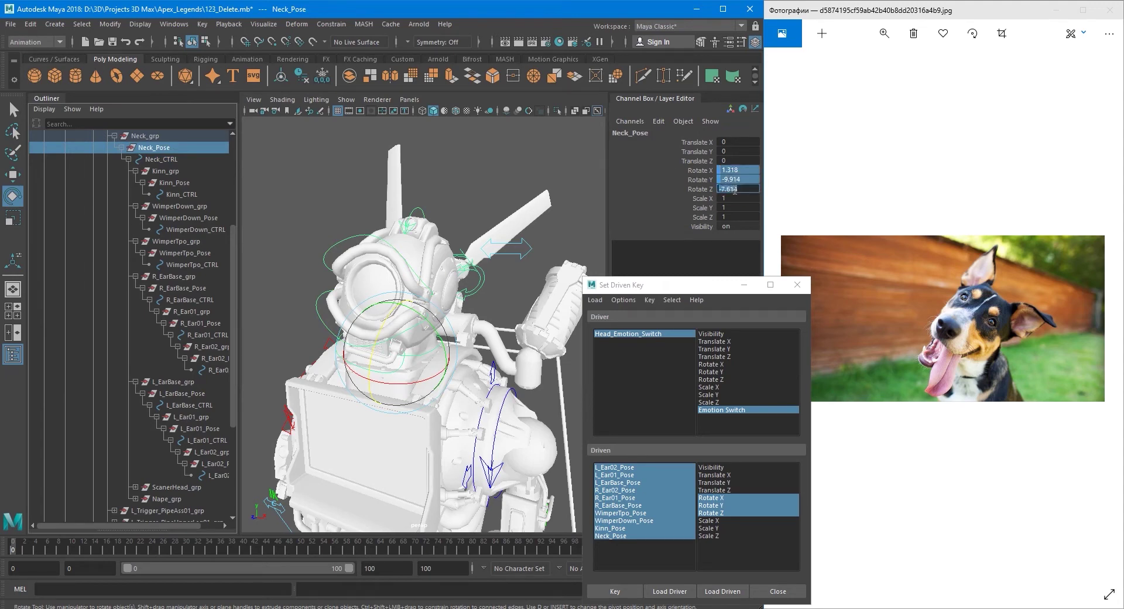
pyautogui.press('Return')
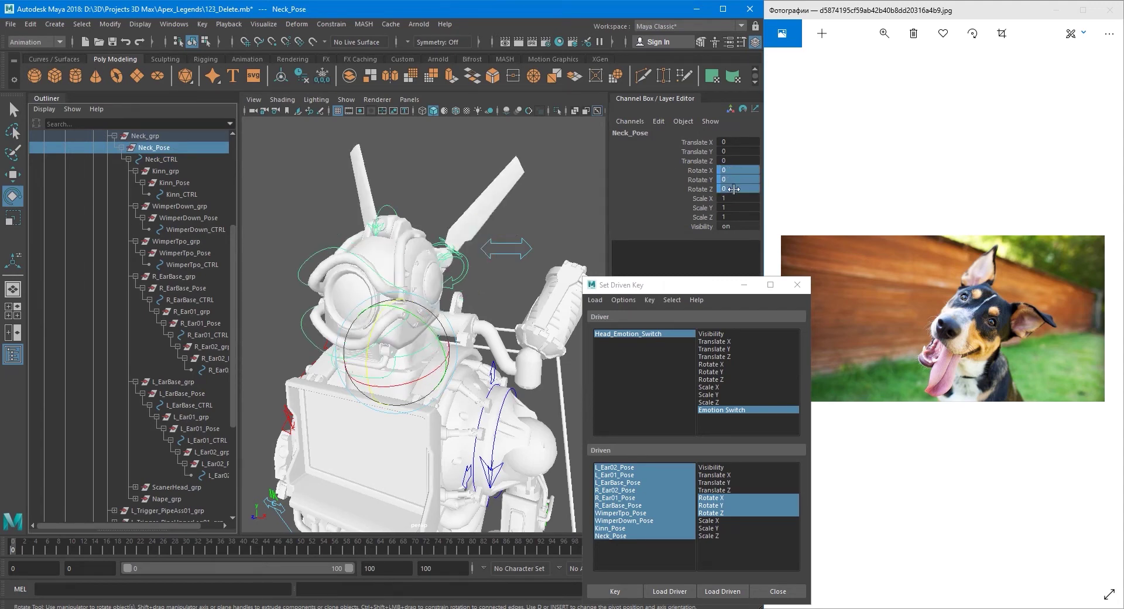
pyautogui.click(192, 181)
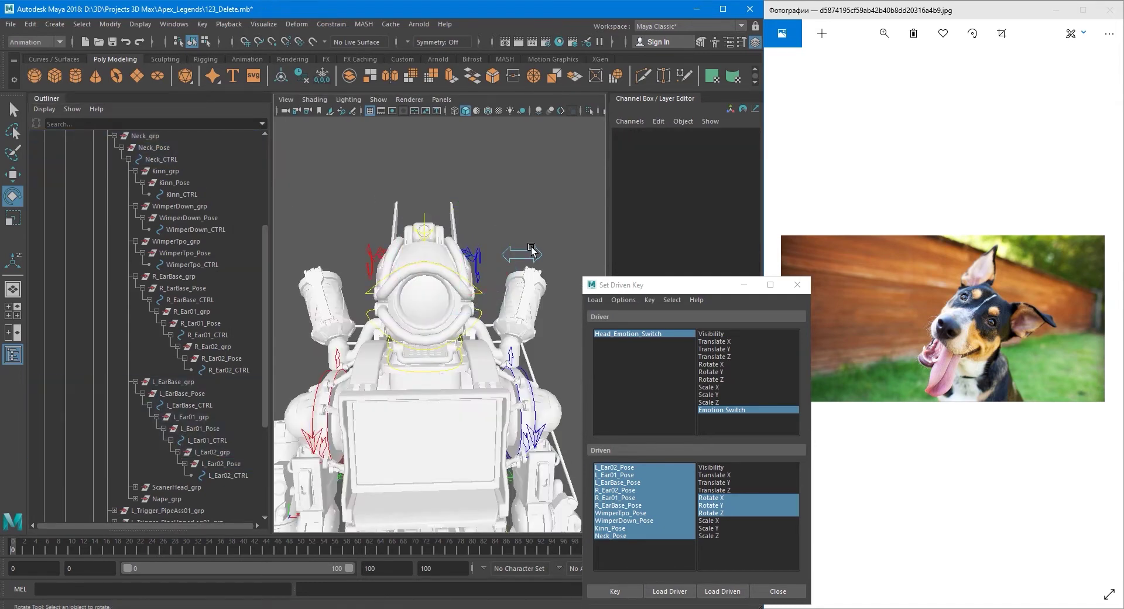
# Select Head_Emotion_Switch, check the Bake_Base_3.png overview, and open the puppy reference photo a453a39f252c5e4d96cc3b17ad1f3b5a.jpg from the Emotions folder.
pyautogui.click(532, 250)
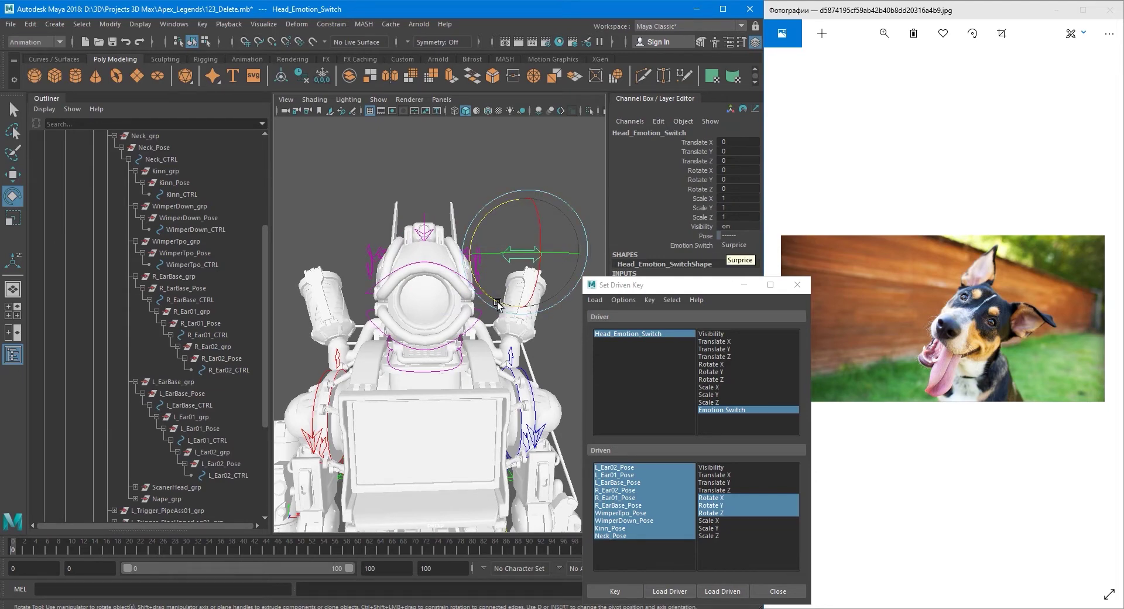
pyautogui.click(410, 608)
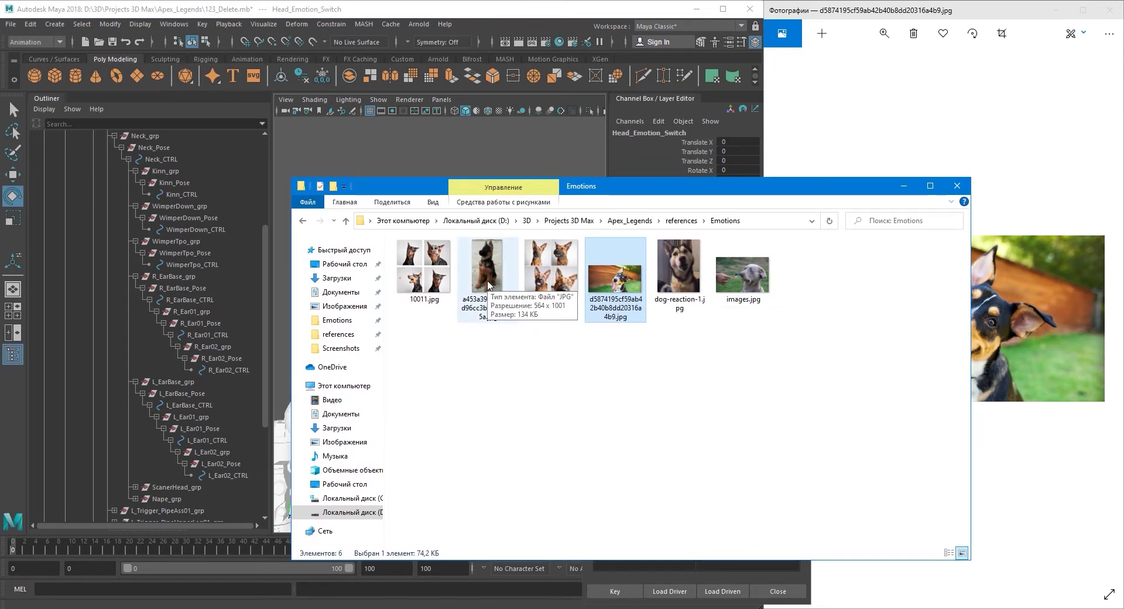
pyautogui.click(482, 563)
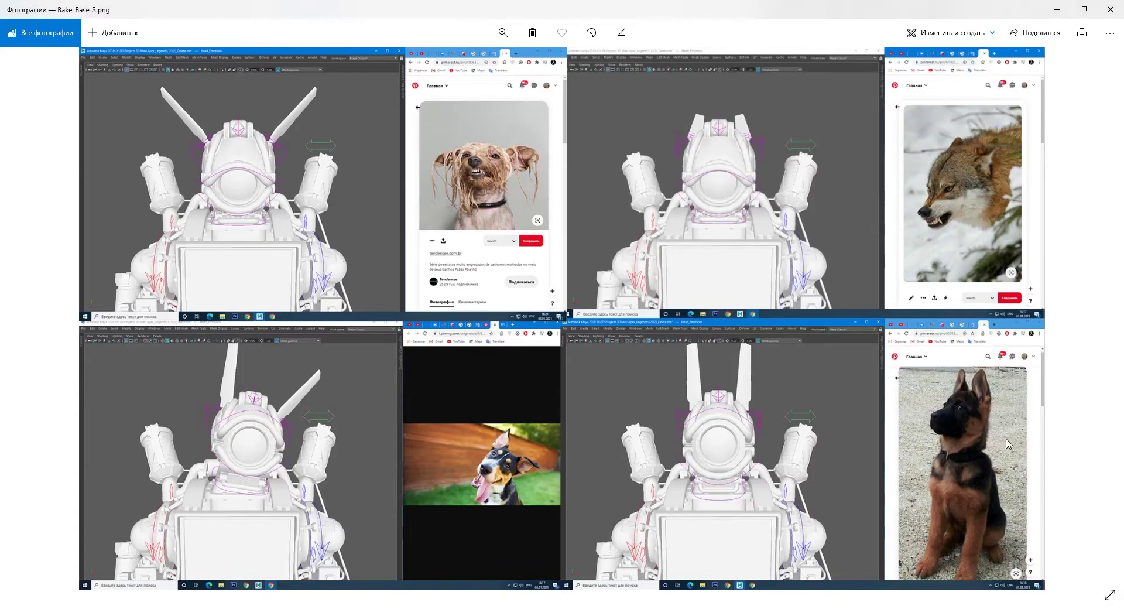
pyautogui.hotkey('alt', 'Tab')
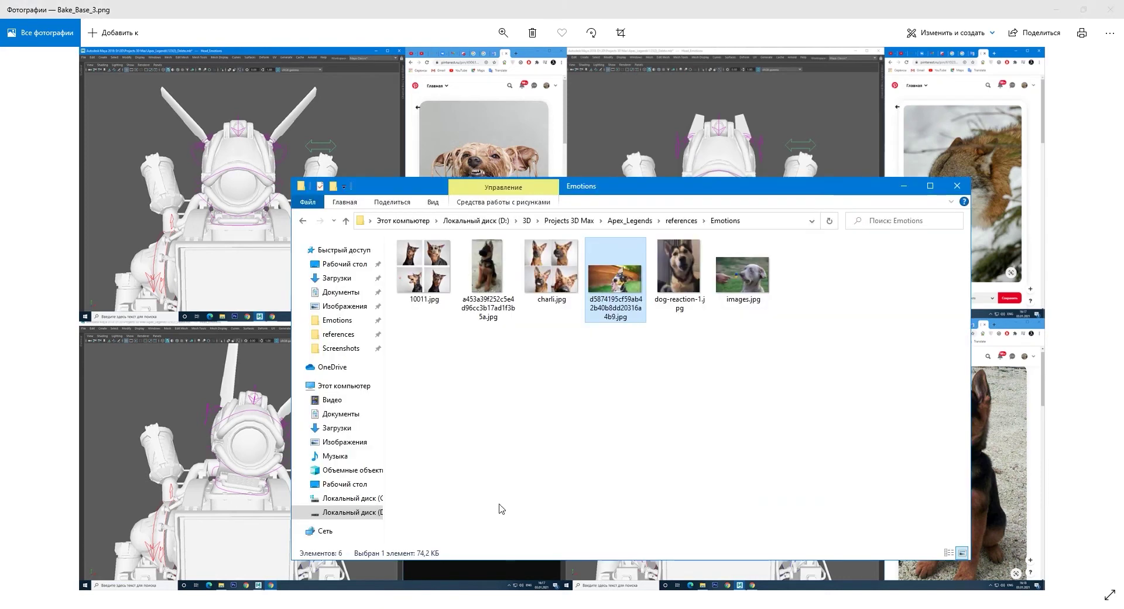
pyautogui.doubleClick(486, 266)
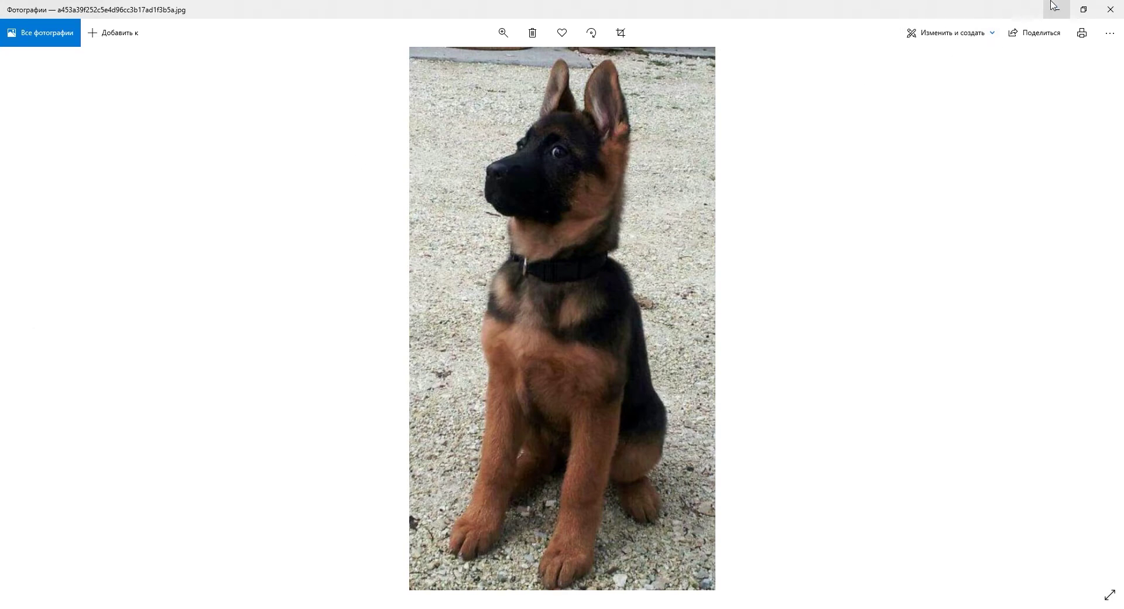
# Take the puppy photo window out of full screen, place it beside Maya and enlarge it to nearly full screen height.
pyautogui.click(1083, 9)
pyautogui.moveTo(573, 145); pyautogui.dragTo(967, 145)
pyautogui.moveTo(860, 155); pyautogui.dragTo(929, 158)
pyautogui.click(473, 608)
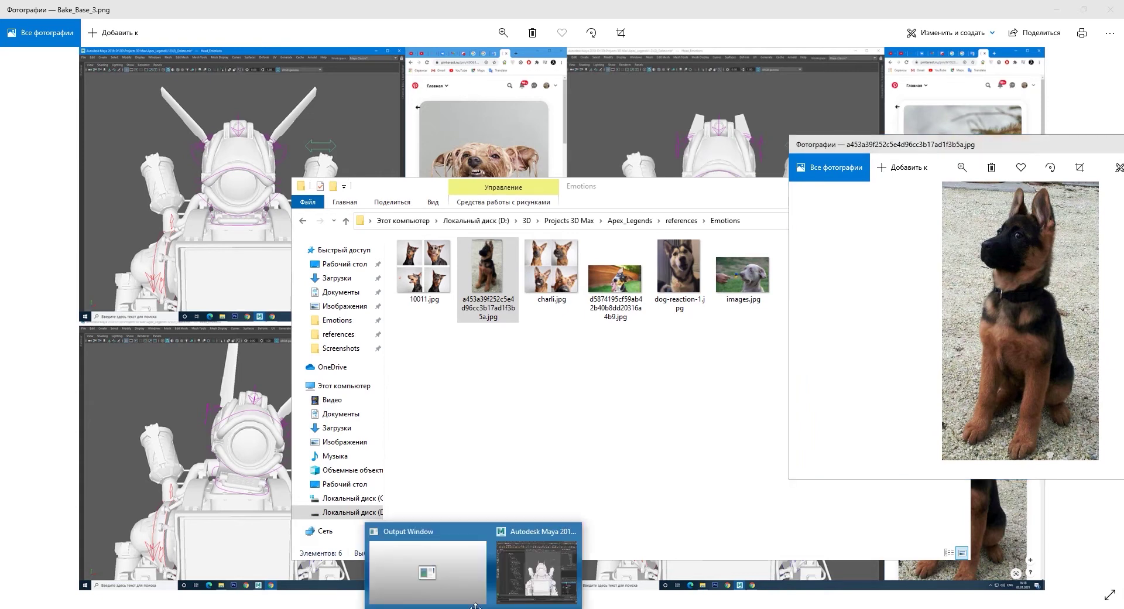
pyautogui.click(550, 578)
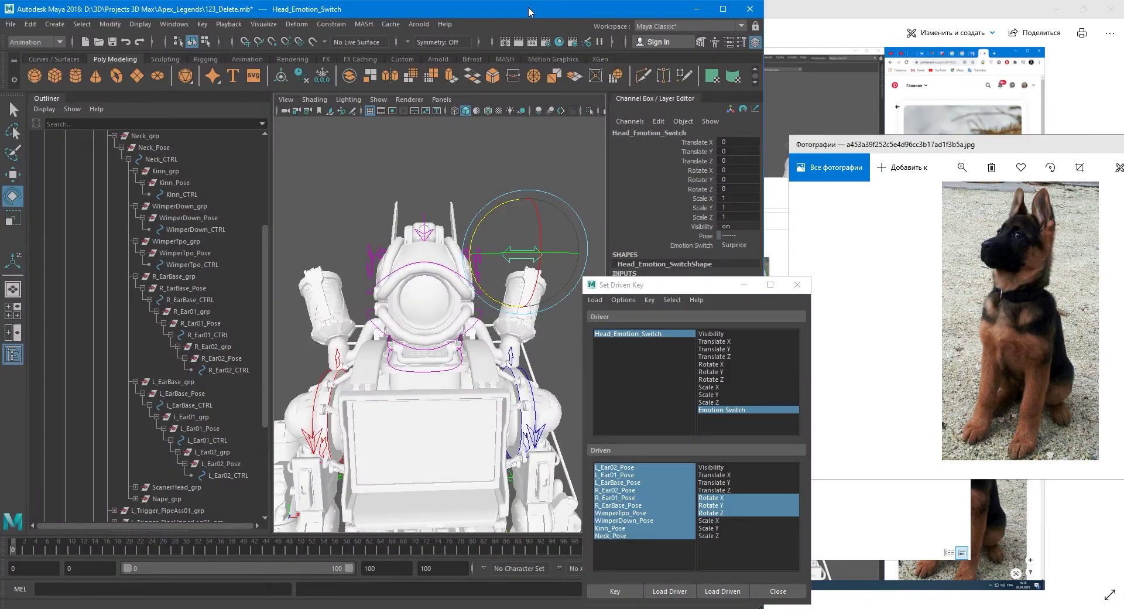
pyautogui.click(907, 154)
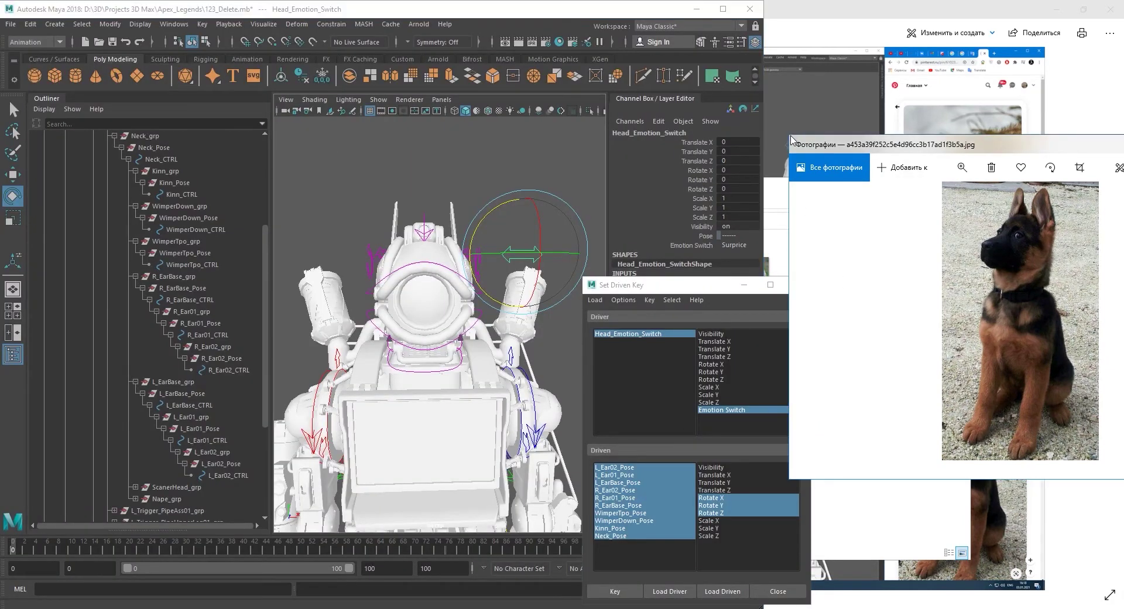
pyautogui.moveTo(787, 135); pyautogui.dragTo(760, 23)
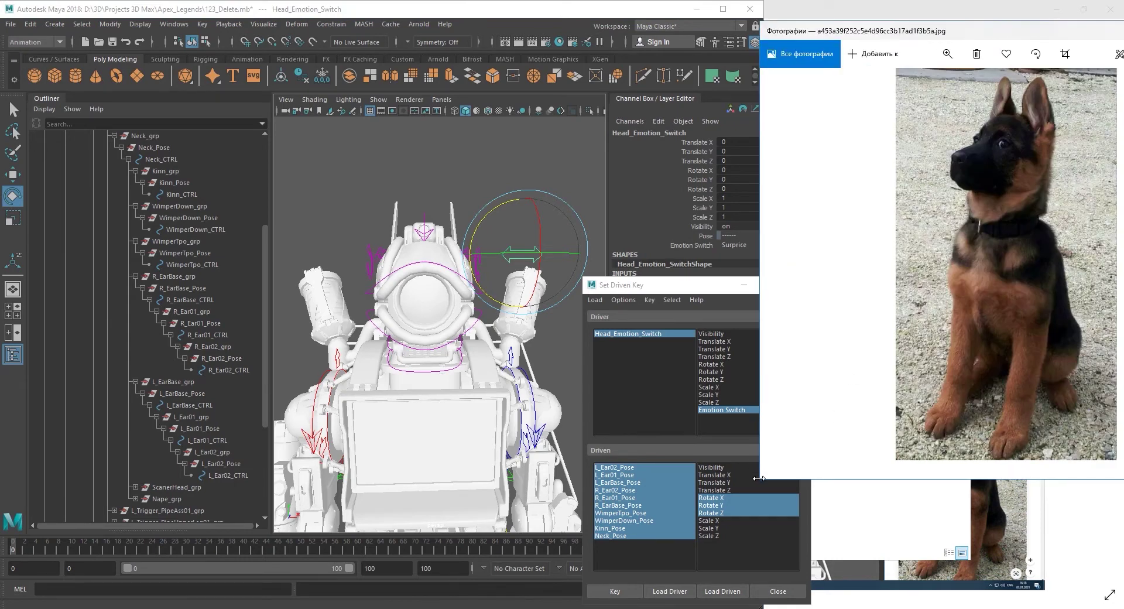
pyautogui.moveTo(761, 479); pyautogui.dragTo(779, 599)
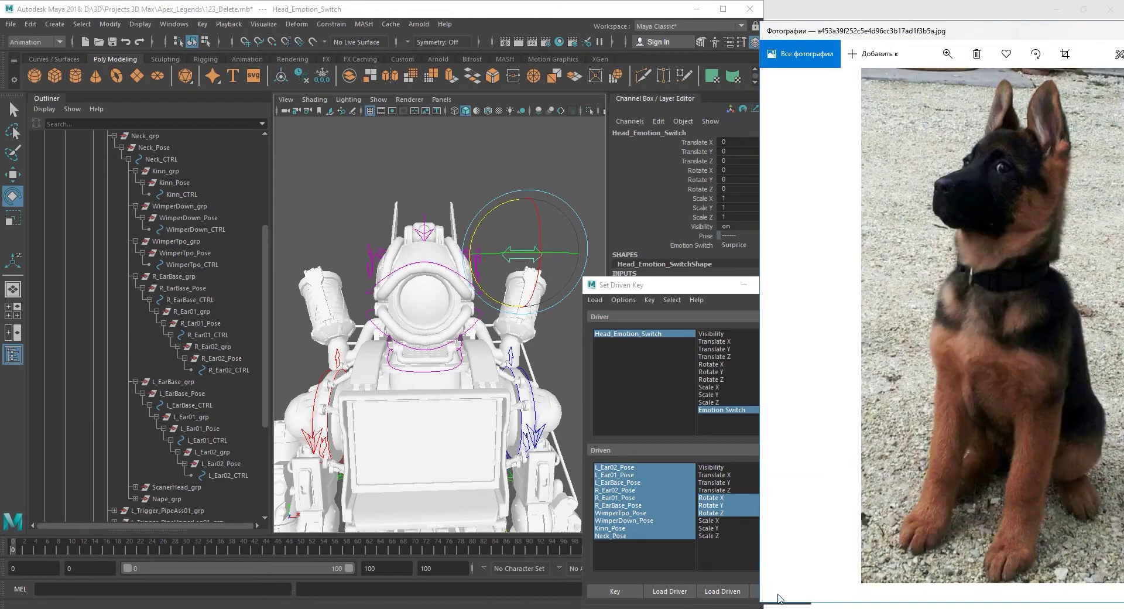
# Shift the puppy photo window slightly toward Maya so more of the photo shows, and return to Maya.
pyautogui.click(585, 17)
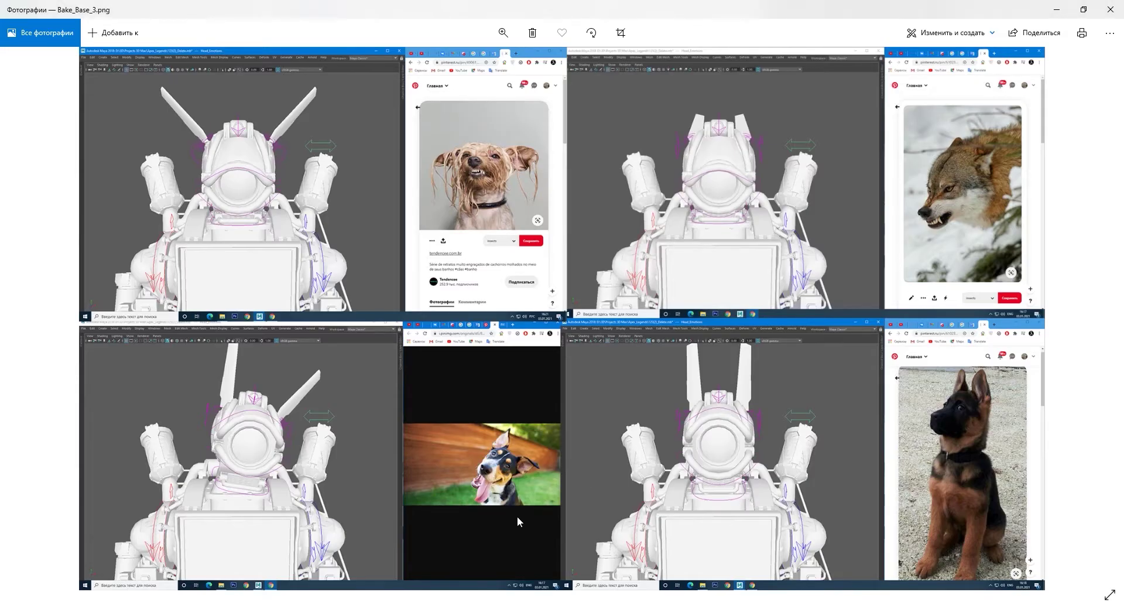
pyautogui.moveTo(503, 607)
pyautogui.click(533, 541)
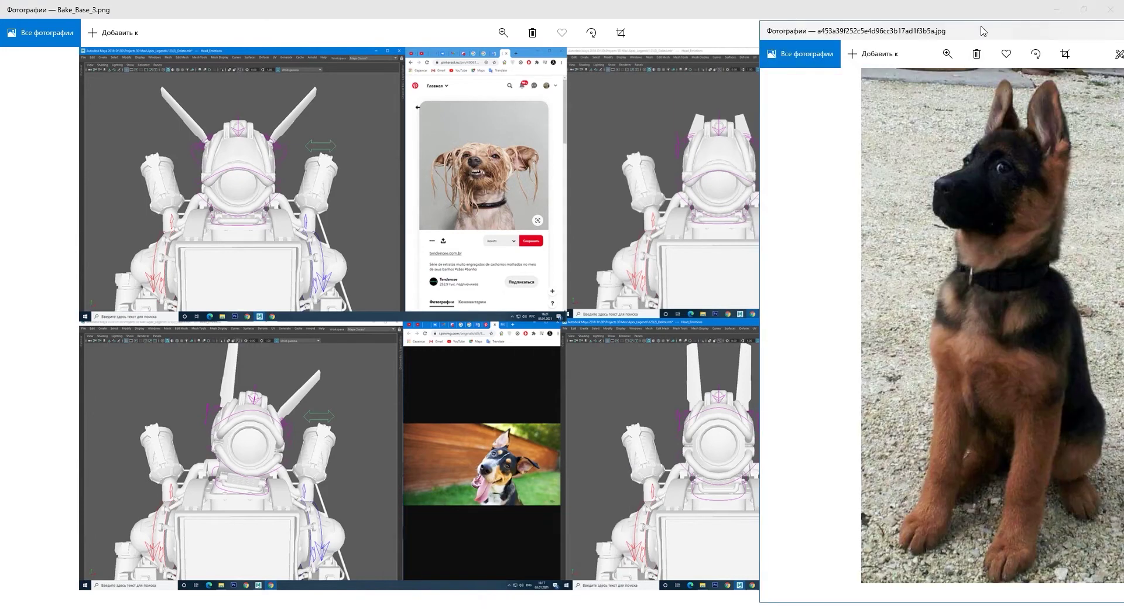
pyautogui.moveTo(983, 31); pyautogui.dragTo(959, 33)
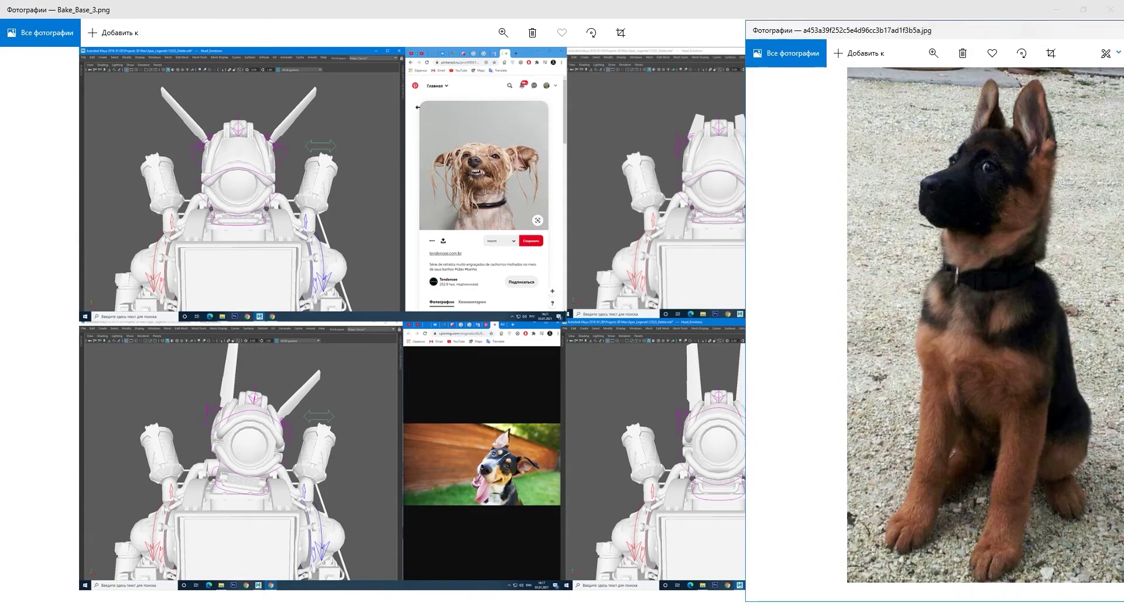
pyautogui.moveTo(477, 606)
pyautogui.click(542, 562)
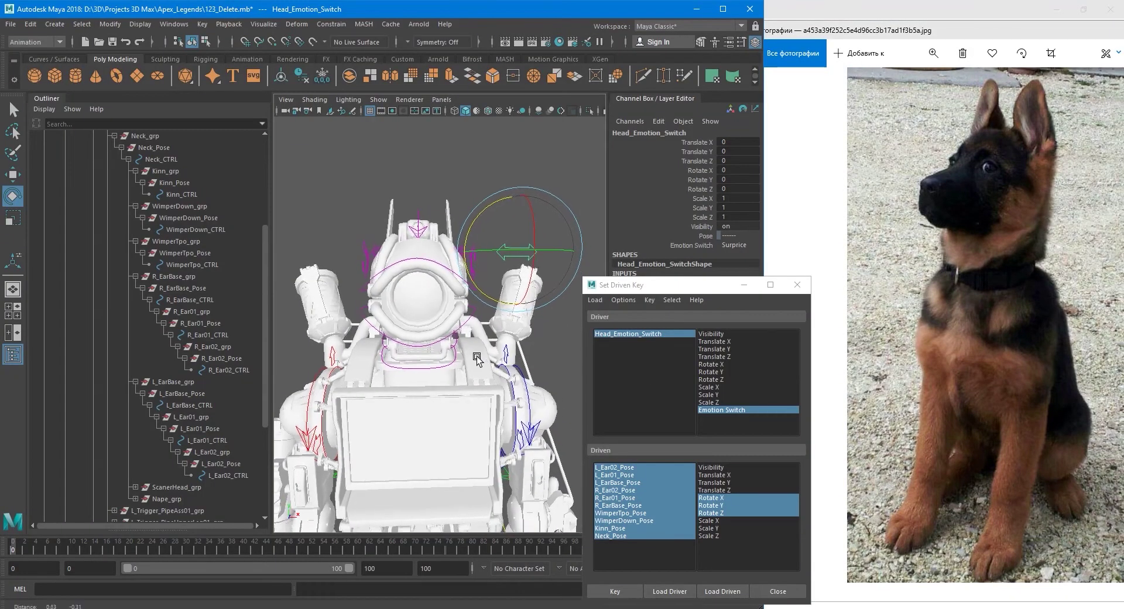
# Rotate Neck_Pose to -7.5 about Z to start shaping the Surprice pose.
pyautogui.keyDown('alt'); pyautogui.moveTo(477, 360); pyautogui.dragTo(468, 342, button='middle'); pyautogui.keyUp('alt')
pyautogui.keyDown('alt'); pyautogui.moveTo(466, 311); pyautogui.dragTo(283, 230); pyautogui.keyUp('alt')
pyautogui.click(433, 334)
pyautogui.click(192, 184)
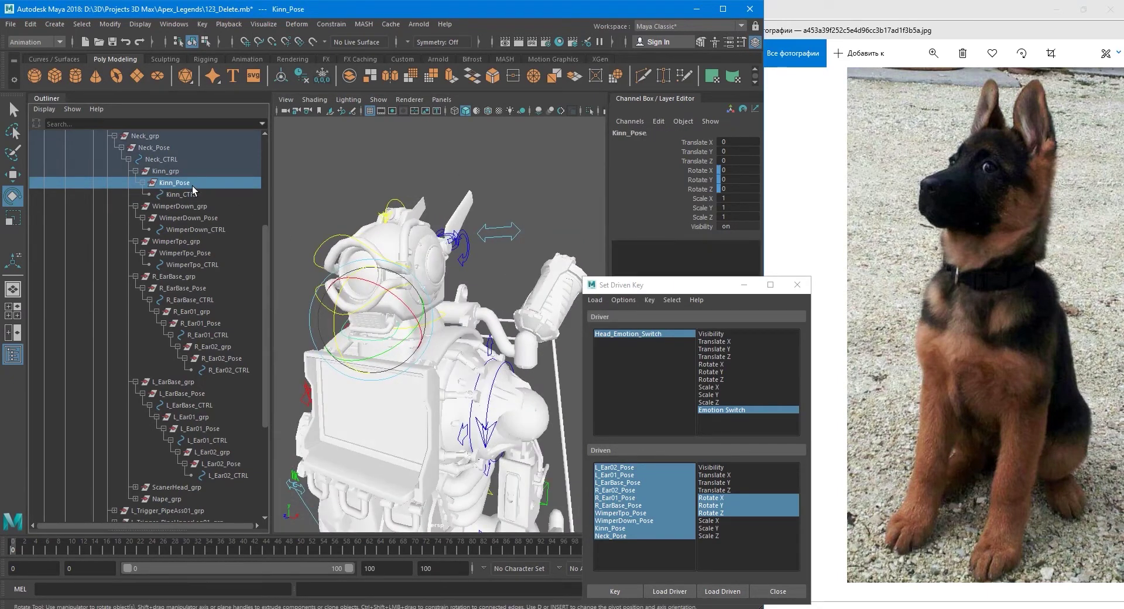
pyautogui.keyDown('alt'); pyautogui.moveTo(395, 310); pyautogui.dragTo(435, 320); pyautogui.keyUp('alt')
pyautogui.click(434, 321)
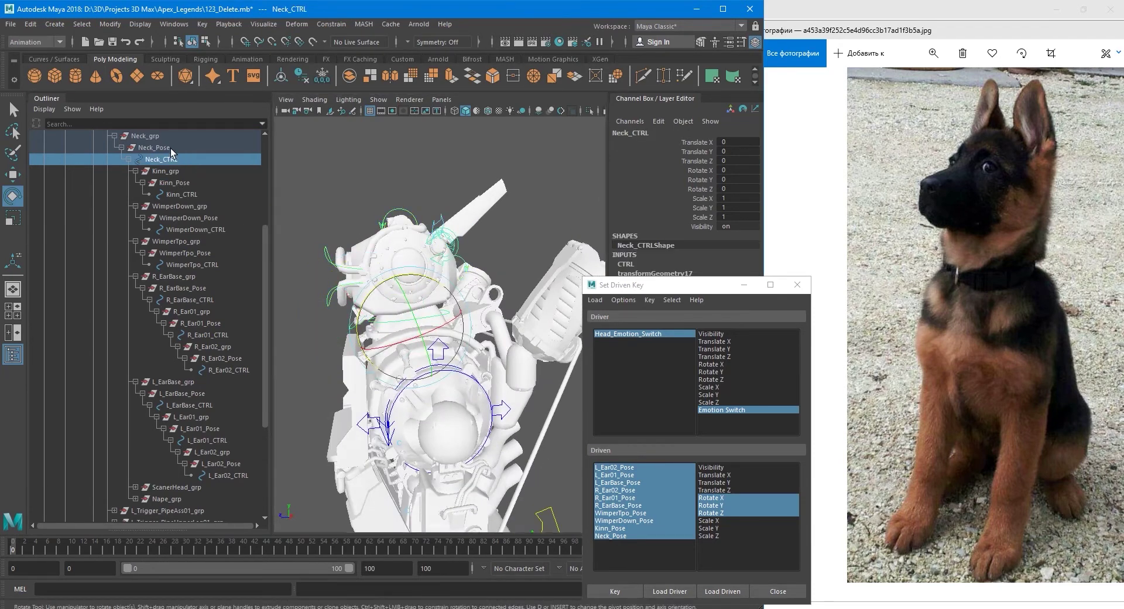
pyautogui.click(170, 149)
pyautogui.keyDown('alt'); pyautogui.moveTo(408, 309); pyautogui.dragTo(434, 320, button='middle'); pyautogui.keyUp('alt')
pyautogui.keyDown('alt'); pyautogui.moveTo(433, 319); pyautogui.dragTo(482, 318, button='right'); pyautogui.keyUp('alt')
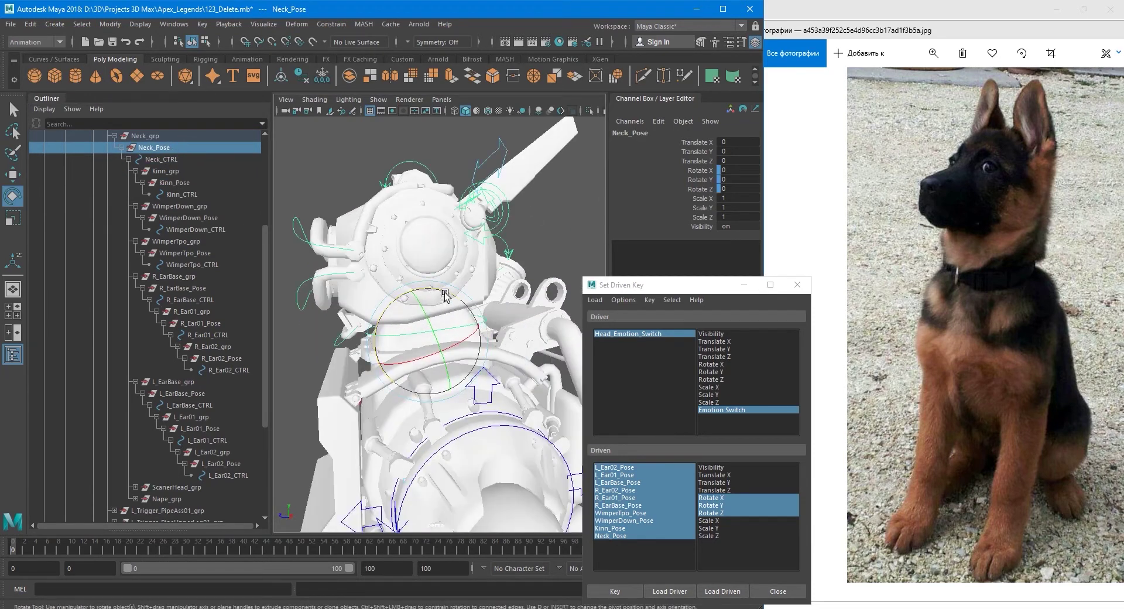
pyautogui.moveTo(443, 293); pyautogui.dragTo(590, 313)
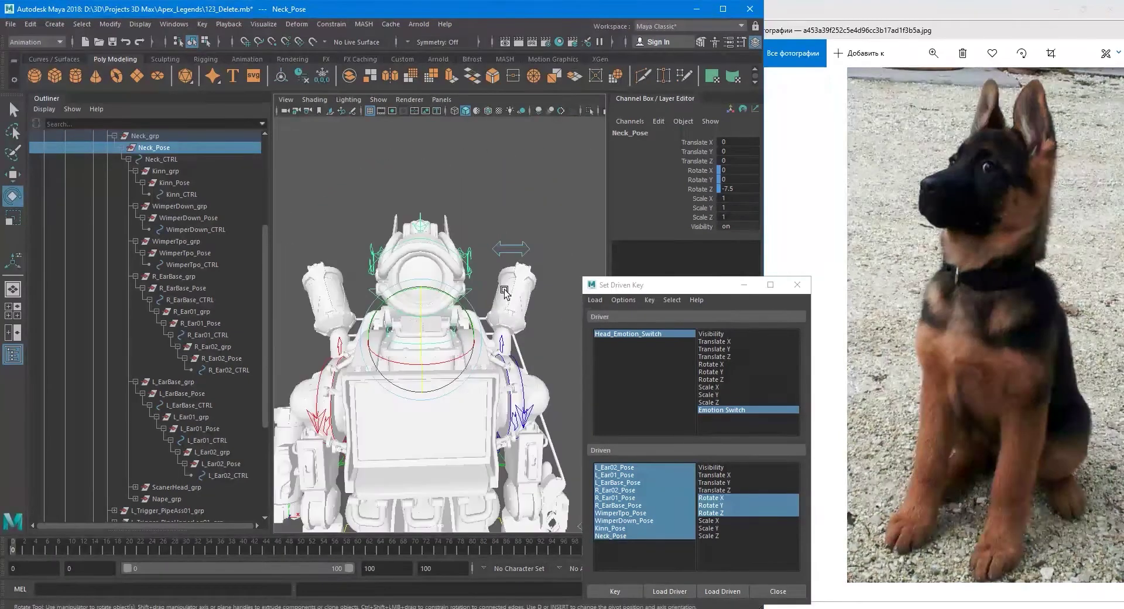
# Select Kinn_Pose with the Rotate tool and inspect the chin area of the head up close.
pyautogui.keyDown('alt'); pyautogui.moveTo(481, 319); pyautogui.dragTo(546, 321); pyautogui.keyUp('alt')
pyautogui.press('q')
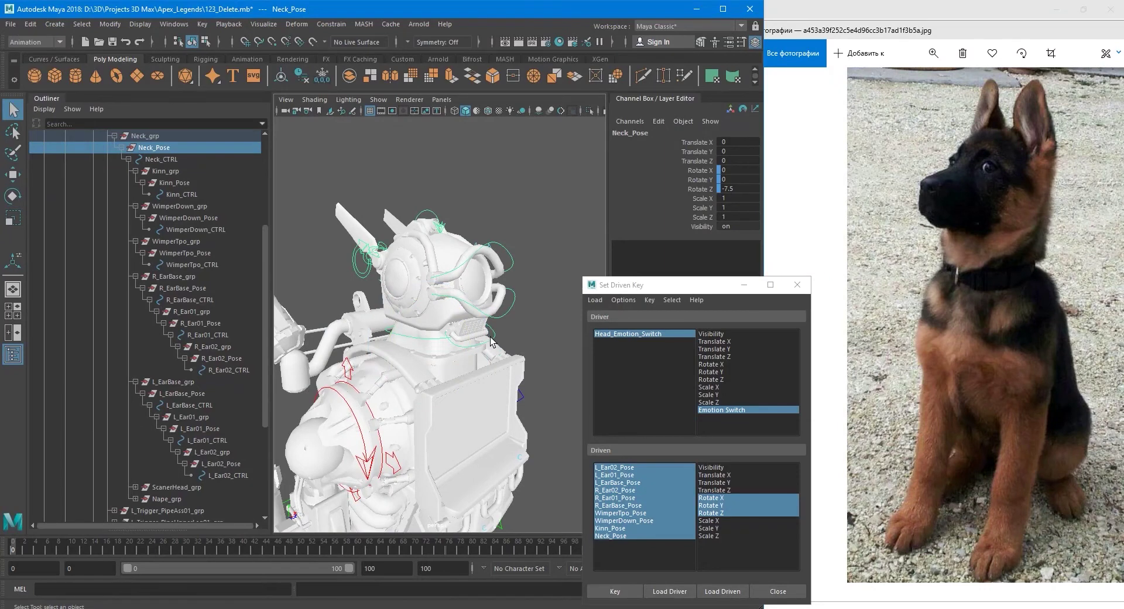
pyautogui.click(491, 338)
pyautogui.click(186, 183)
pyautogui.scroll(6, 474, 337)
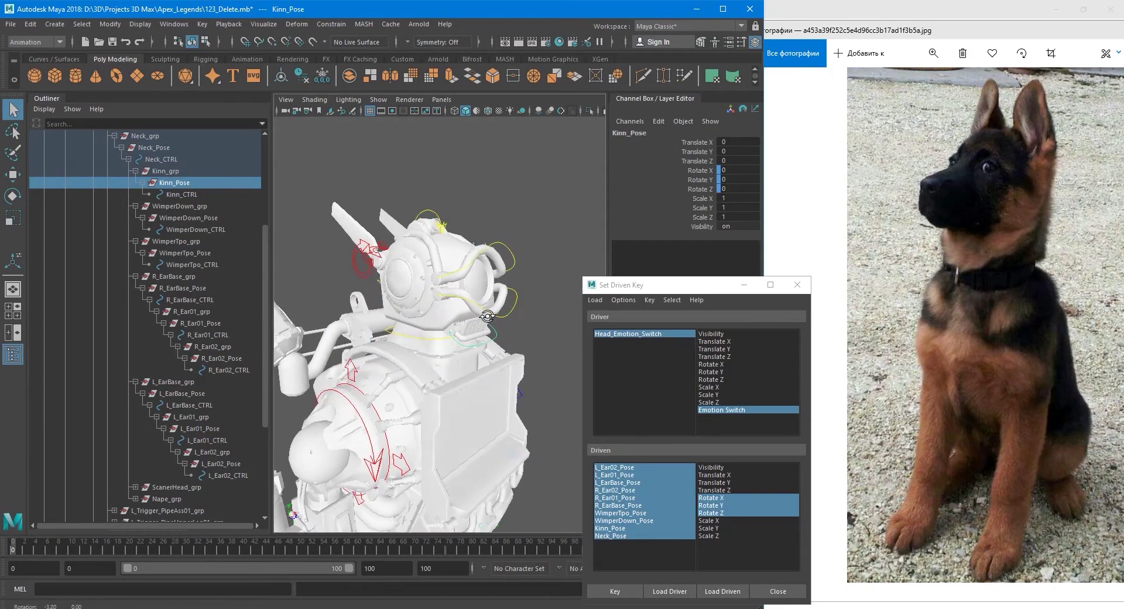
pyautogui.scroll(3, 475, 336)
pyautogui.press('e')
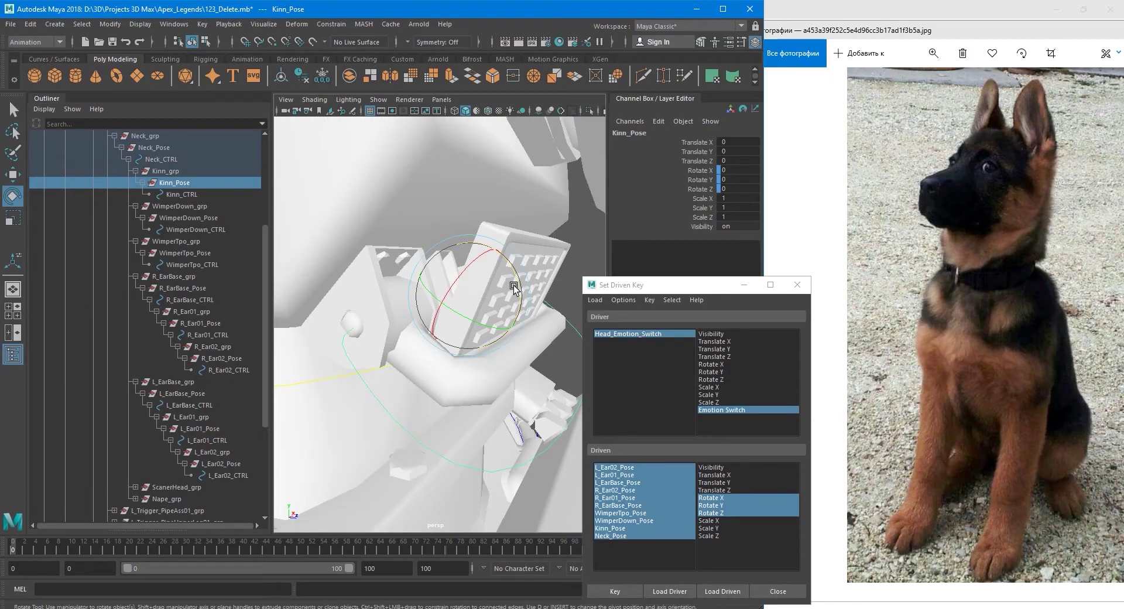
pyautogui.scroll(-3, 462, 321)
pyautogui.keyDown('alt'); pyautogui.moveTo(427, 308); pyautogui.dragTo(362, 329); pyautogui.keyUp('alt')
pyautogui.scroll(-8, 438, 361)
# Rotate Neck_Pose to -2.5 about Z and clear the selection.
pyautogui.press('q')
pyautogui.click(440, 346)
pyautogui.click(459, 326)
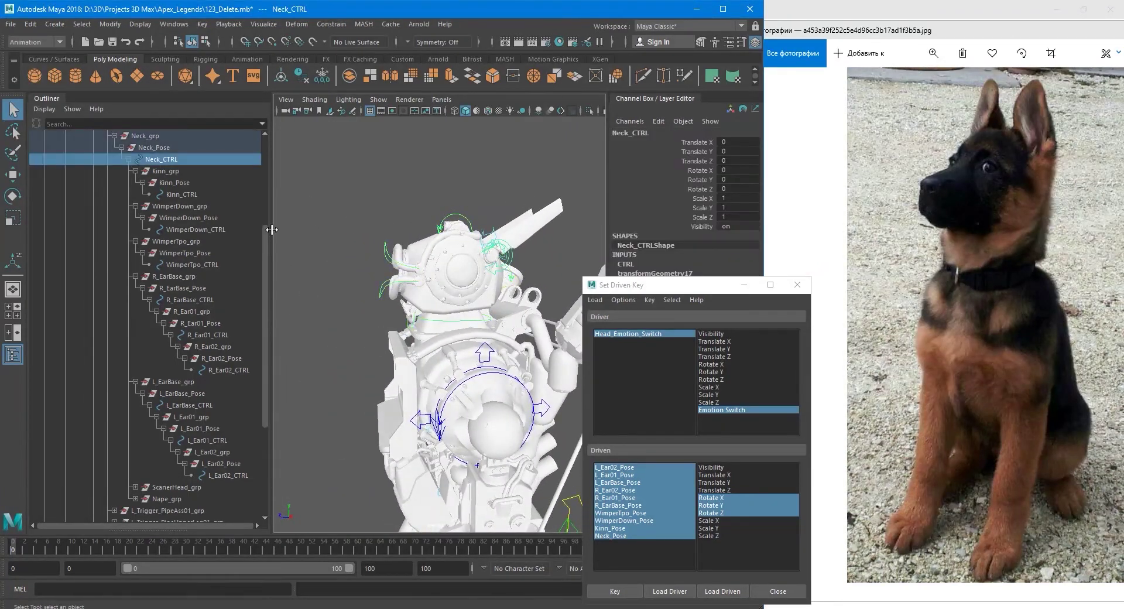
pyautogui.press('e')
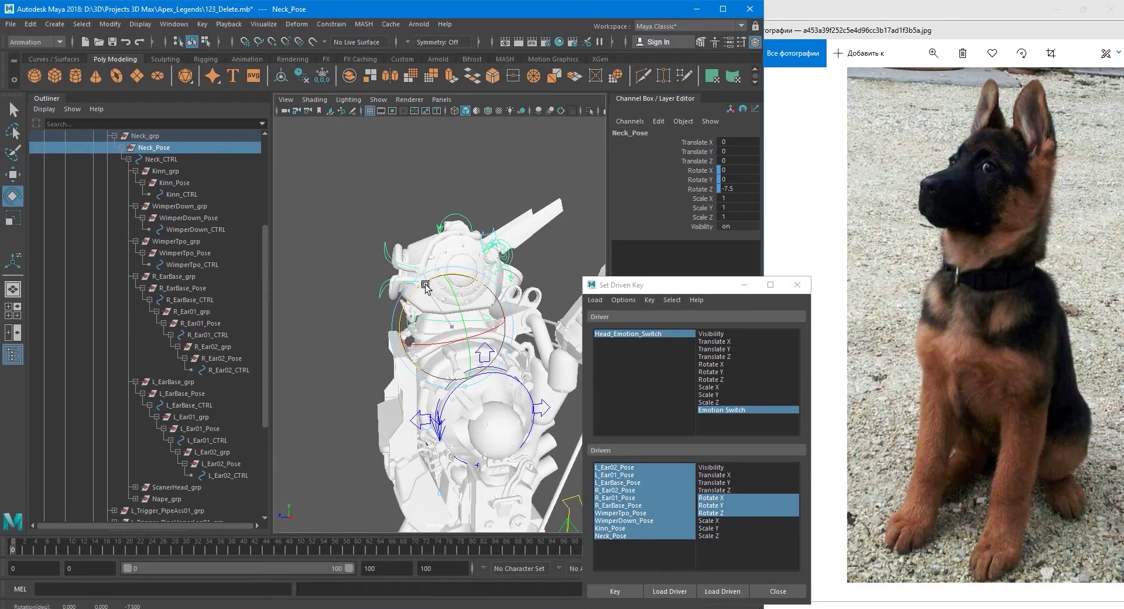
pyautogui.moveTo(425, 283); pyautogui.dragTo(419, 299)
pyautogui.moveTo(436, 342)
pyautogui.keyDown('alt'); pyautogui.mouseDown()
pyautogui.moveTo(468, 343)
pyautogui.moveTo(448, 343)
pyautogui.mouseUp(); pyautogui.keyUp('alt')
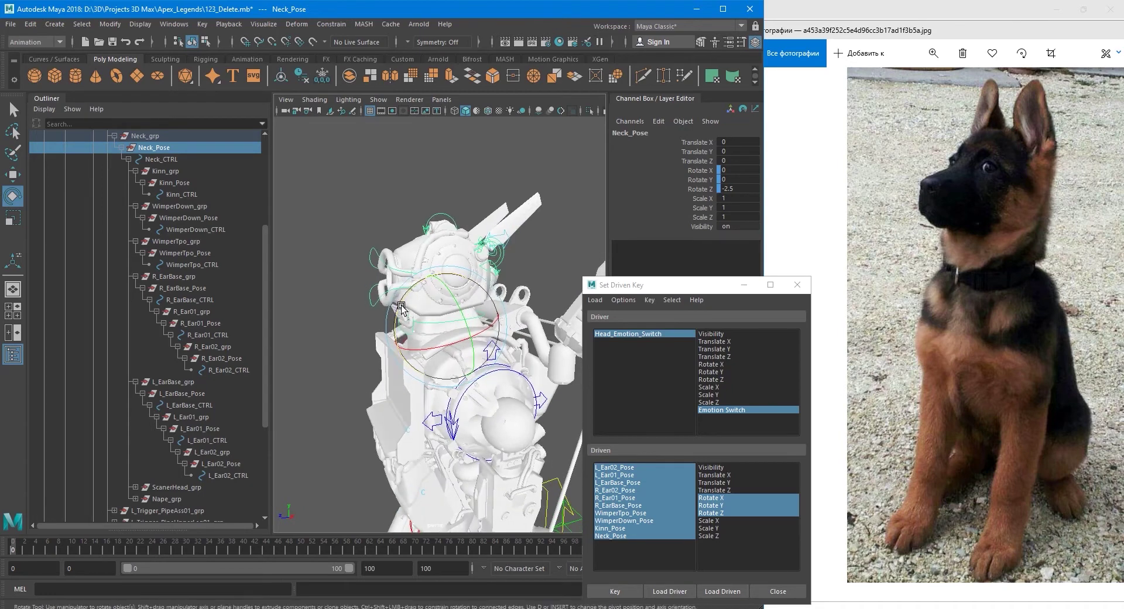
pyautogui.moveTo(401, 307); pyautogui.dragTo(560, 343)
pyautogui.click(560, 343)
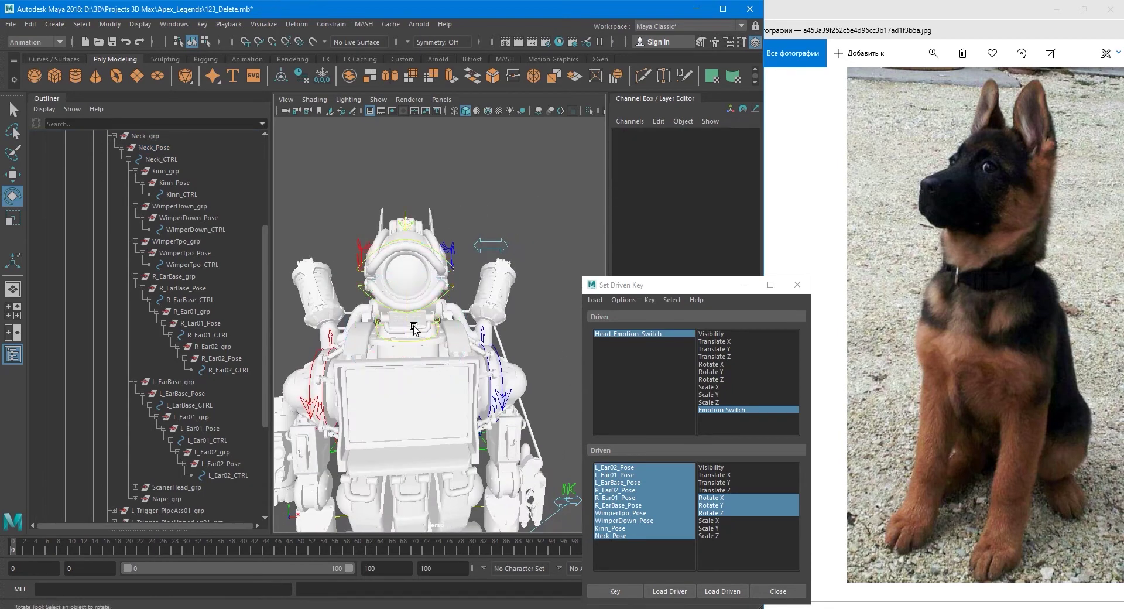
# Rotate WimperDown_Pose to swing the lower eyelid bar downward, away from the upper one.
pyautogui.keyDown('alt'); pyautogui.moveTo(414, 326); pyautogui.dragTo(433, 331, button='middle'); pyautogui.keyUp('alt')
pyautogui.scroll(4, 437, 331)
pyautogui.click(459, 310)
pyautogui.keyDown('alt'); pyautogui.moveTo(460, 311); pyautogui.dragTo(490, 321); pyautogui.keyUp('alt')
pyautogui.click(220, 220)
pyautogui.keyDown('alt'); pyautogui.moveTo(492, 309); pyautogui.dragTo(477, 321, button='middle'); pyautogui.keyUp('alt')
pyautogui.scroll(4, 477, 321)
pyautogui.keyDown('alt'); pyautogui.moveTo(477, 320); pyautogui.dragTo(488, 285); pyautogui.keyUp('alt')
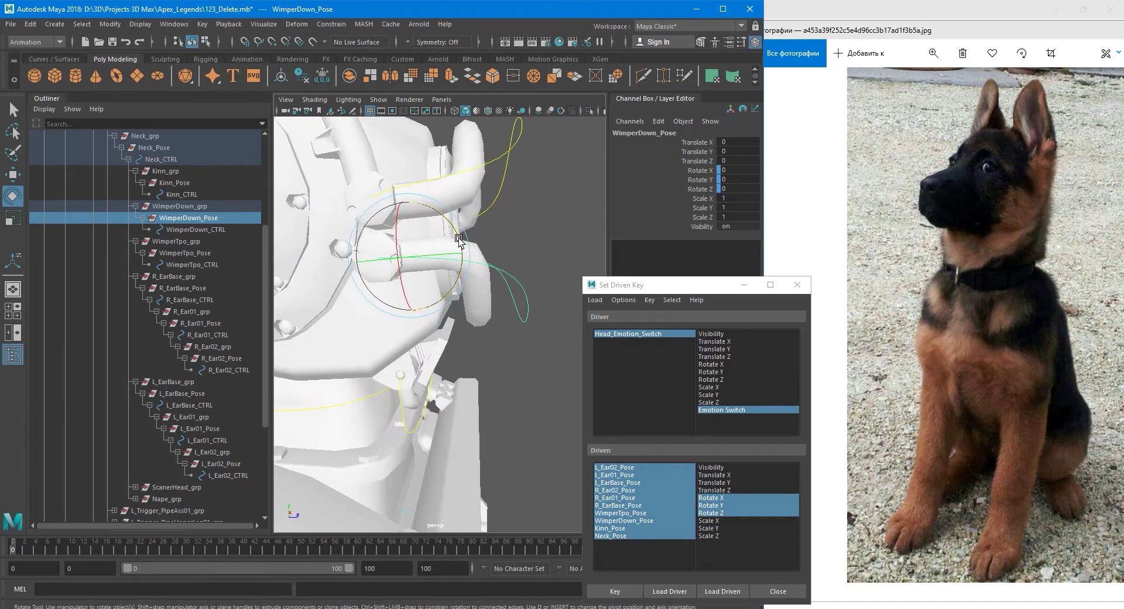
pyautogui.moveTo(459, 240); pyautogui.dragTo(496, 242)
# Rotate WimperTpo_Pose to swing the upper eyelid bar upward and widen the eye, and clear the selection.
pyautogui.click(496, 242)
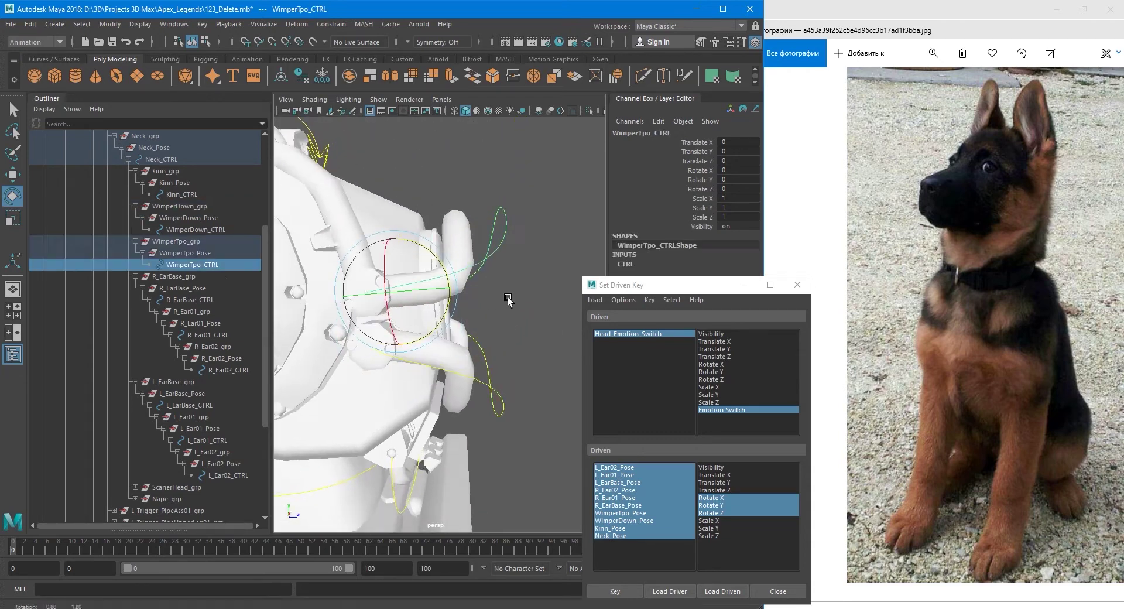
pyautogui.click(223, 253)
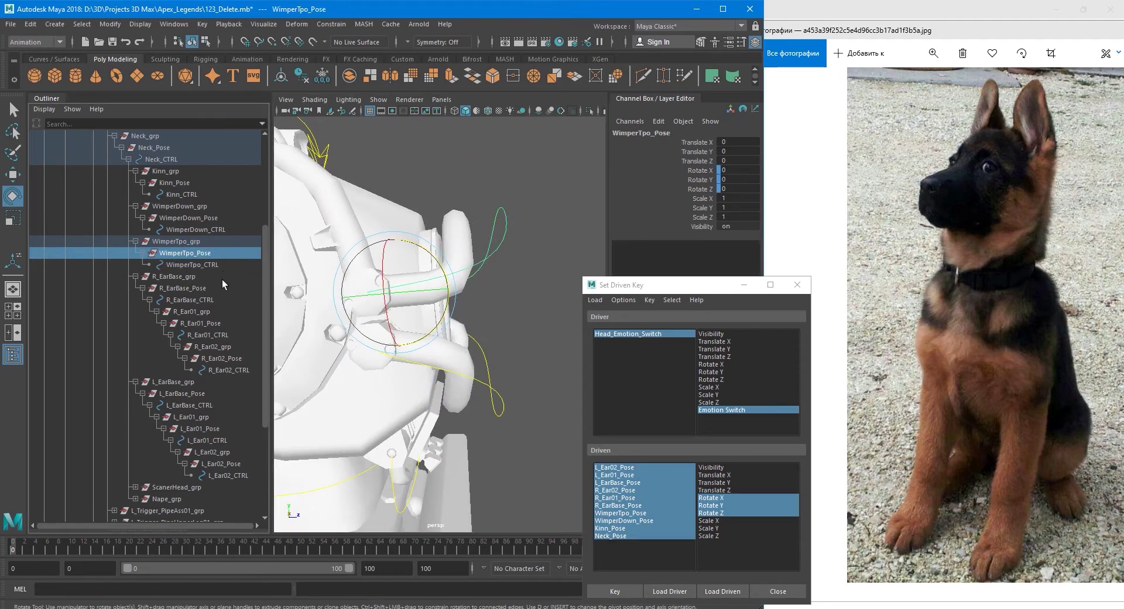
pyautogui.click(479, 379)
pyautogui.click(489, 263)
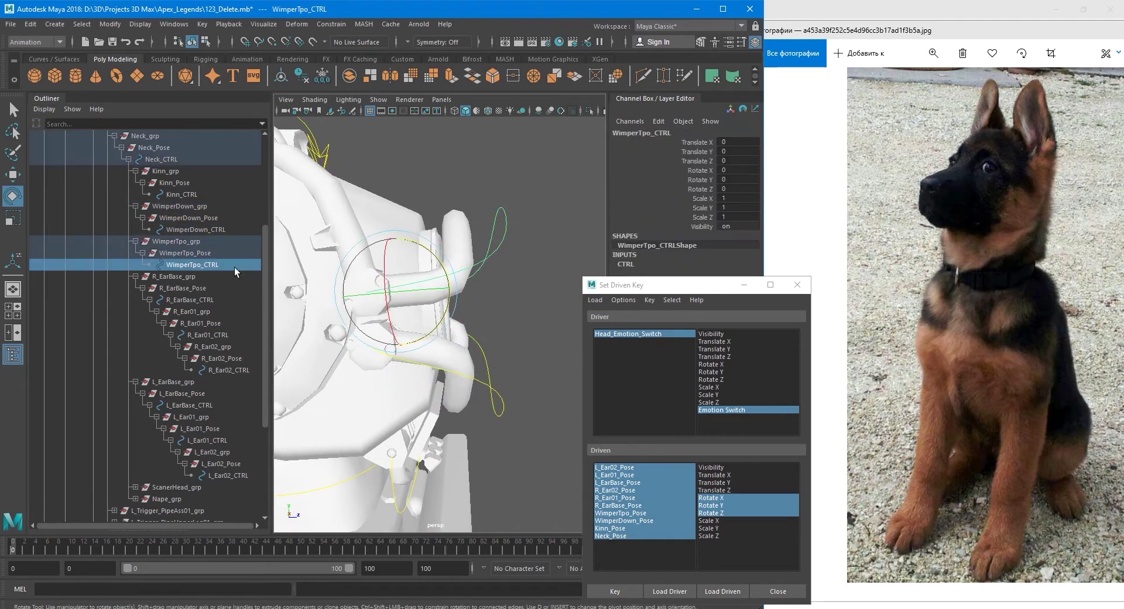
pyautogui.click(195, 253)
pyautogui.moveTo(440, 265); pyautogui.dragTo(449, 252)
pyautogui.keyDown('alt'); pyautogui.moveTo(449, 251); pyautogui.dragTo(534, 286, button='middle'); pyautogui.keyUp('alt')
pyautogui.keyDown('alt'); pyautogui.moveTo(550, 290); pyautogui.dragTo(447, 279); pyautogui.keyUp('alt')
pyautogui.press('q')
pyautogui.scroll(-6, 468, 288)
pyautogui.click(509, 322)
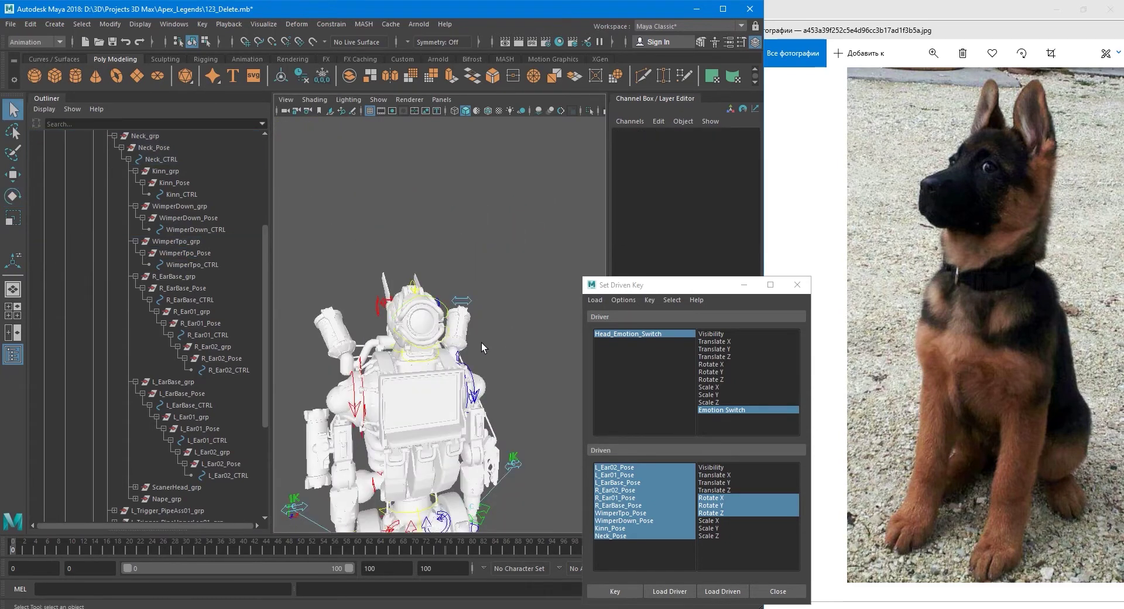
# Rotate L_Ear01_Pose to 50 about Z to raise the left ear upright.
pyautogui.moveTo(479, 346)
pyautogui.keyDown('alt'); pyautogui.mouseDown()
pyautogui.moveTo(383, 344)
pyautogui.moveTo(527, 347)
pyautogui.moveTo(492, 357)
pyautogui.mouseUp(); pyautogui.keyUp('alt')
pyautogui.scroll(4, 489, 356)
pyautogui.keyDown('alt'); pyautogui.moveTo(412, 351); pyautogui.dragTo(457, 343); pyautogui.keyUp('alt')
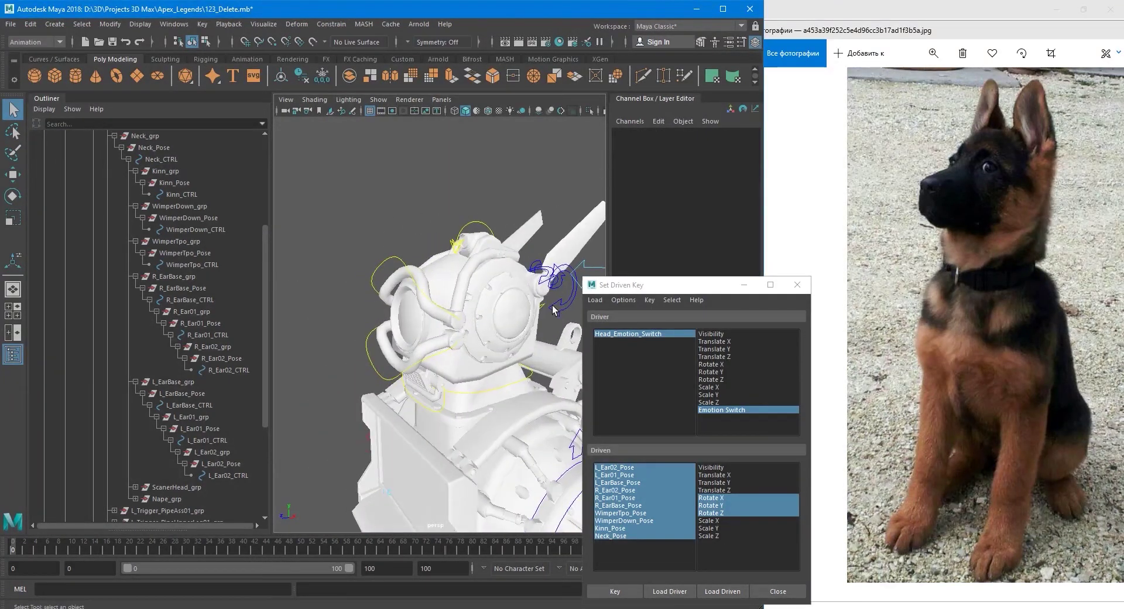
pyautogui.click(552, 308)
pyautogui.keyDown('alt'); pyautogui.moveTo(552, 308); pyautogui.dragTo(339, 419); pyautogui.keyUp('alt')
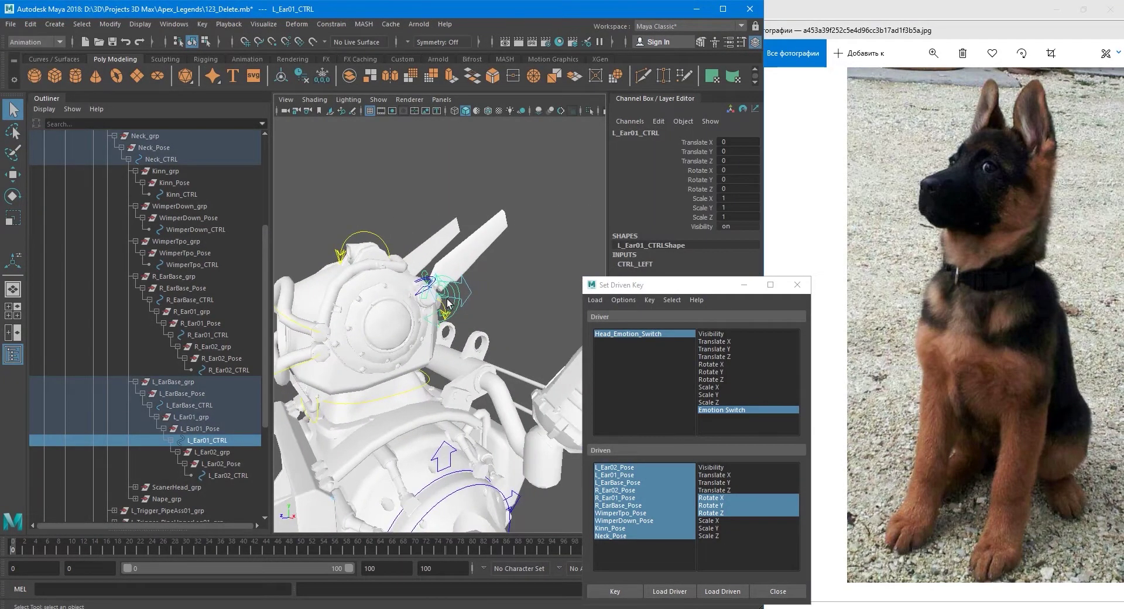
pyautogui.keyDown('alt'); pyautogui.moveTo(447, 302); pyautogui.dragTo(372, 324); pyautogui.keyUp('alt')
pyautogui.click(219, 427)
pyautogui.press('e')
pyautogui.press('q')
# Rotate R_Ear01_Pose to 50 about Z so the right ear matches the left one.
pyautogui.click(371, 323)
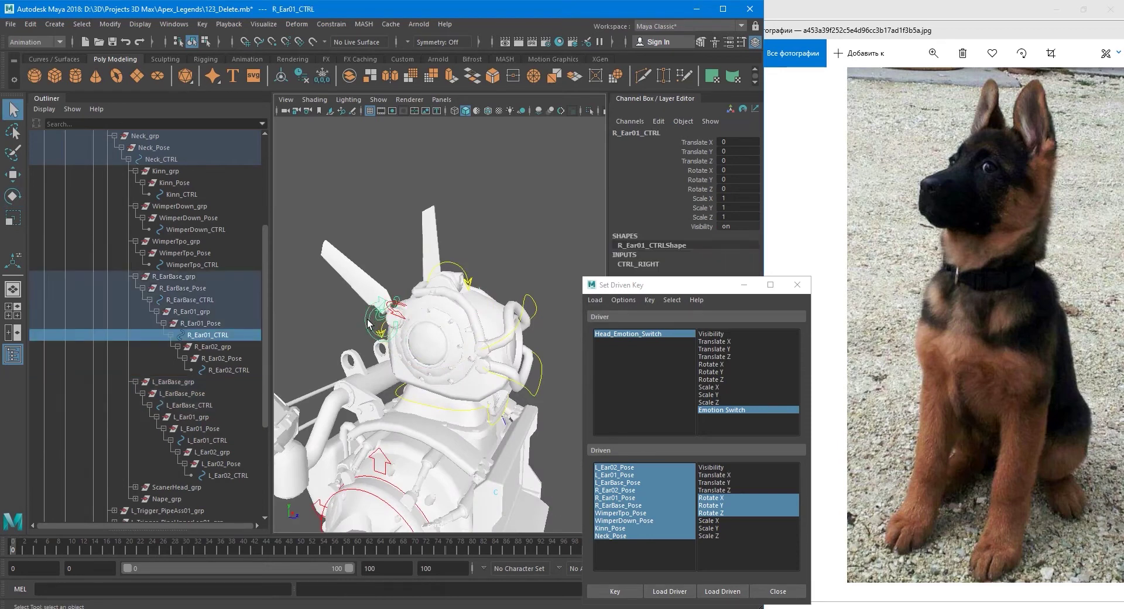
pyautogui.click(202, 323)
pyautogui.press('e')
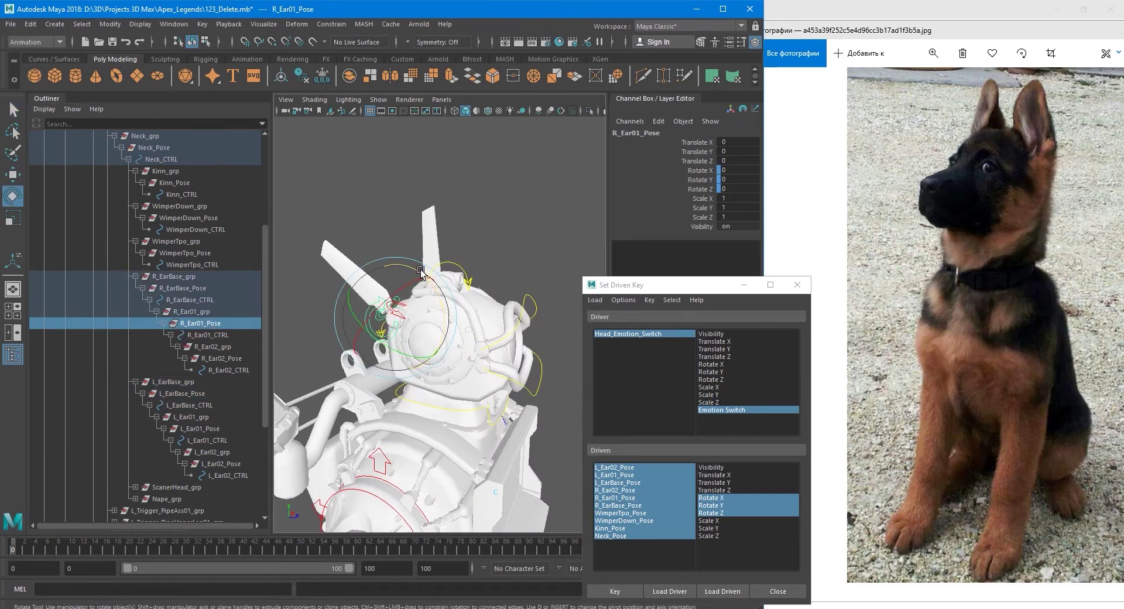
pyautogui.moveTo(420, 271); pyautogui.dragTo(444, 297)
pyautogui.press('q')
pyautogui.scroll(5, 444, 298)
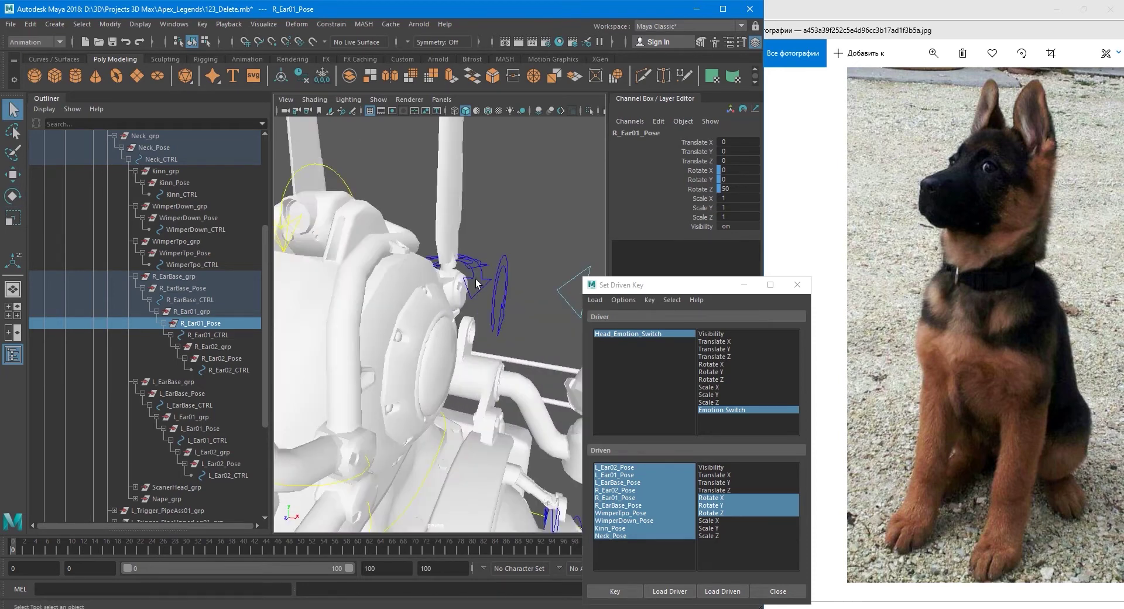
# Rotate L_Ear02_Pose to -70 about Z to turn the left ear's blade toward the front.
pyautogui.click(479, 276)
pyautogui.scroll(-5, 480, 276)
pyautogui.keyDown('alt'); pyautogui.moveTo(447, 335); pyautogui.dragTo(485, 315); pyautogui.keyUp('alt')
pyautogui.click(477, 275)
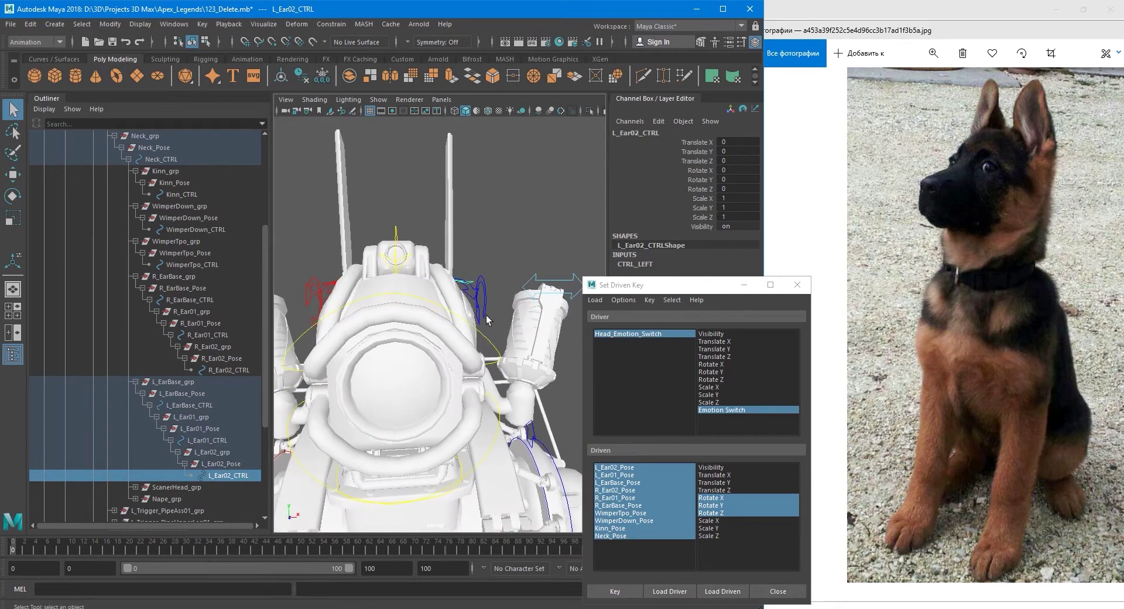
pyautogui.click(243, 465)
pyautogui.press('e')
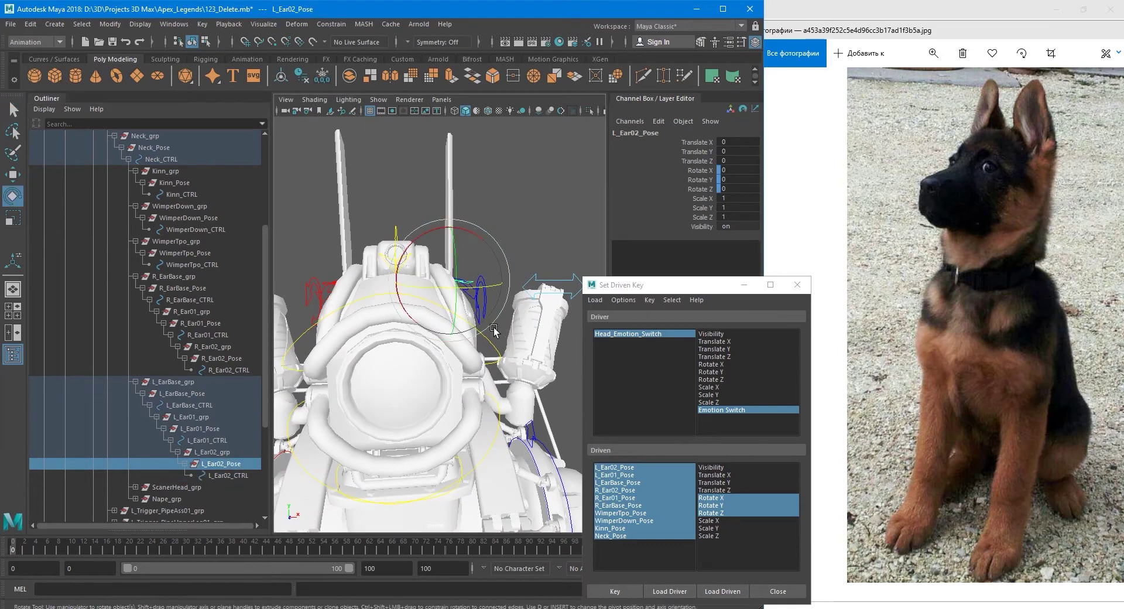
pyautogui.moveTo(475, 291); pyautogui.dragTo(452, 297)
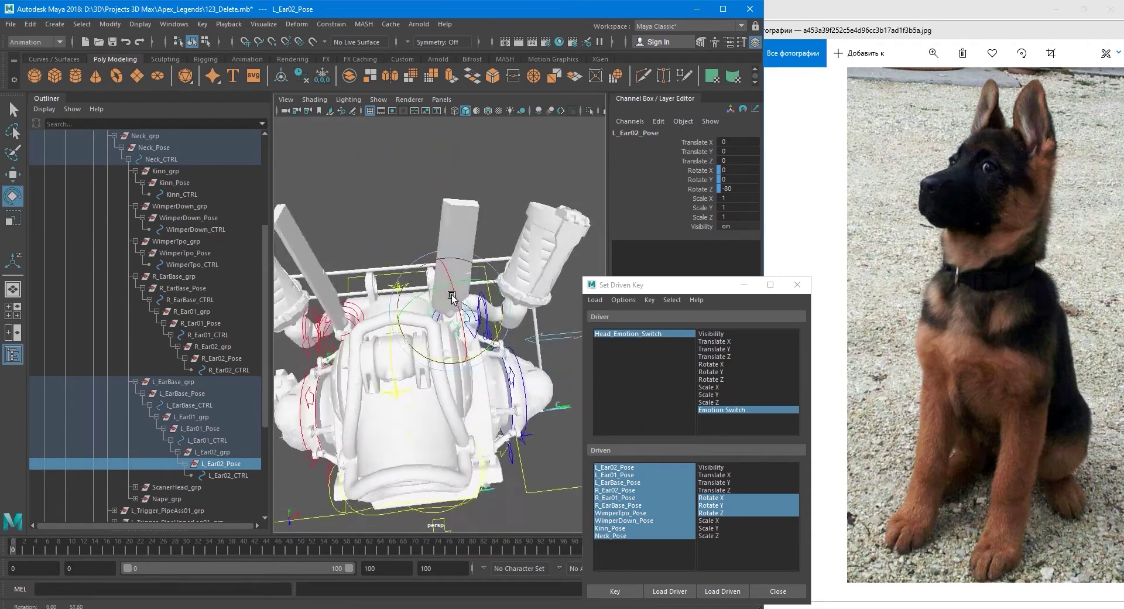
pyautogui.keyDown('alt'); pyautogui.moveTo(452, 297); pyautogui.dragTo(409, 298, button='right'); pyautogui.keyUp('alt')
pyautogui.keyDown('alt'); pyautogui.moveTo(468, 325); pyautogui.dragTo(481, 255); pyautogui.keyUp('alt')
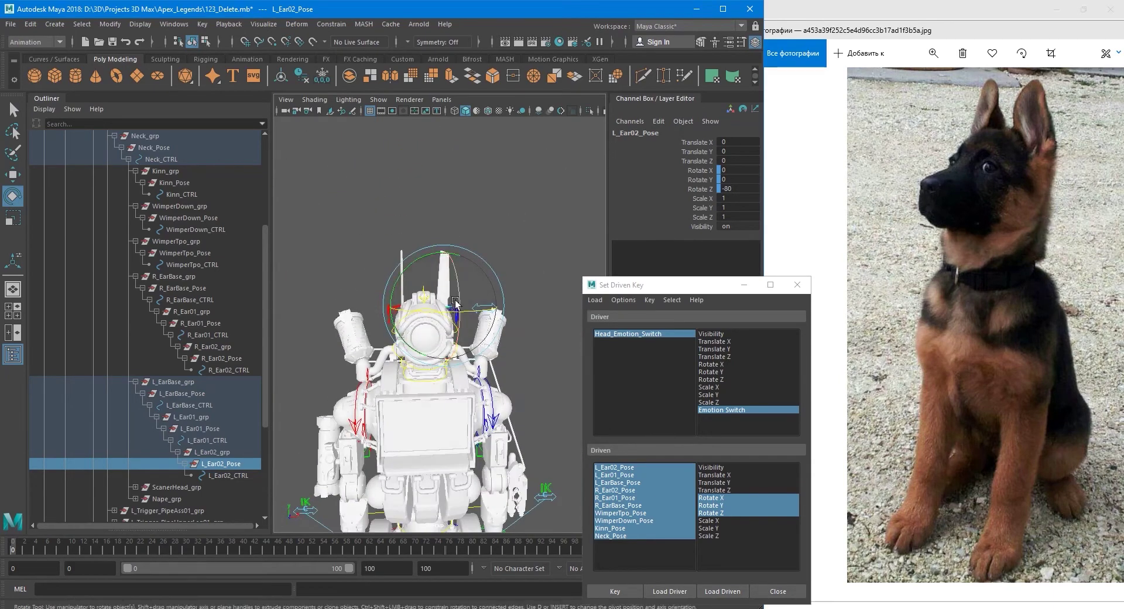
pyautogui.keyDown('alt'); pyautogui.moveTo(455, 302); pyautogui.dragTo(463, 366); pyautogui.keyUp('alt')
pyautogui.moveTo(496, 324); pyautogui.dragTo(491, 299)
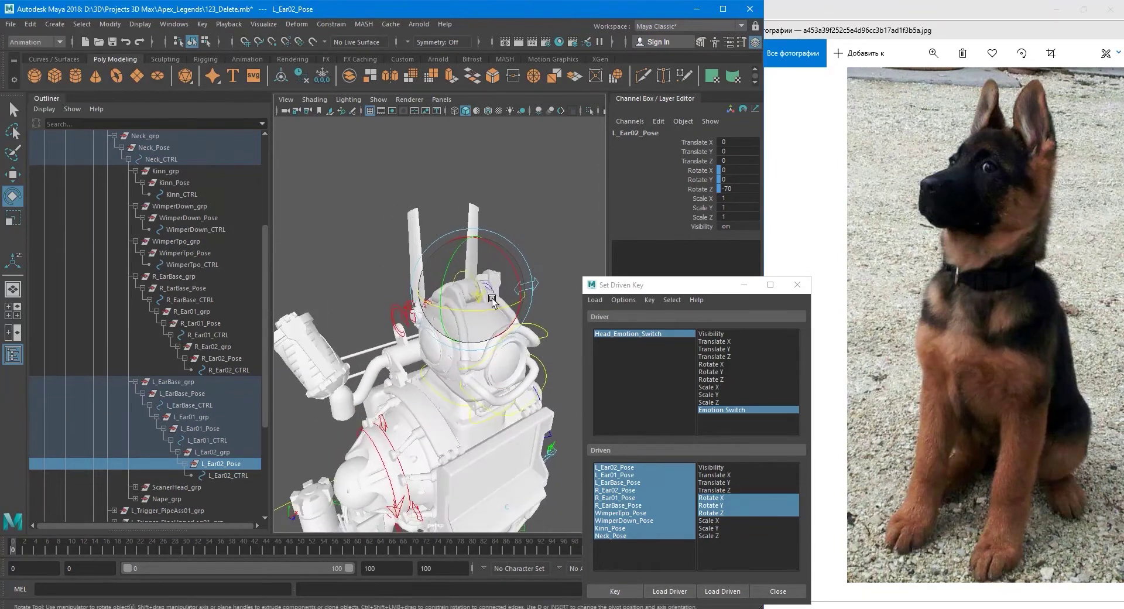
# Rotate R_Ear02_Pose to -70 about Z to mirror the left ear's turn.
pyautogui.press('q')
pyautogui.scroll(5, 425, 280)
pyautogui.click(404, 266)
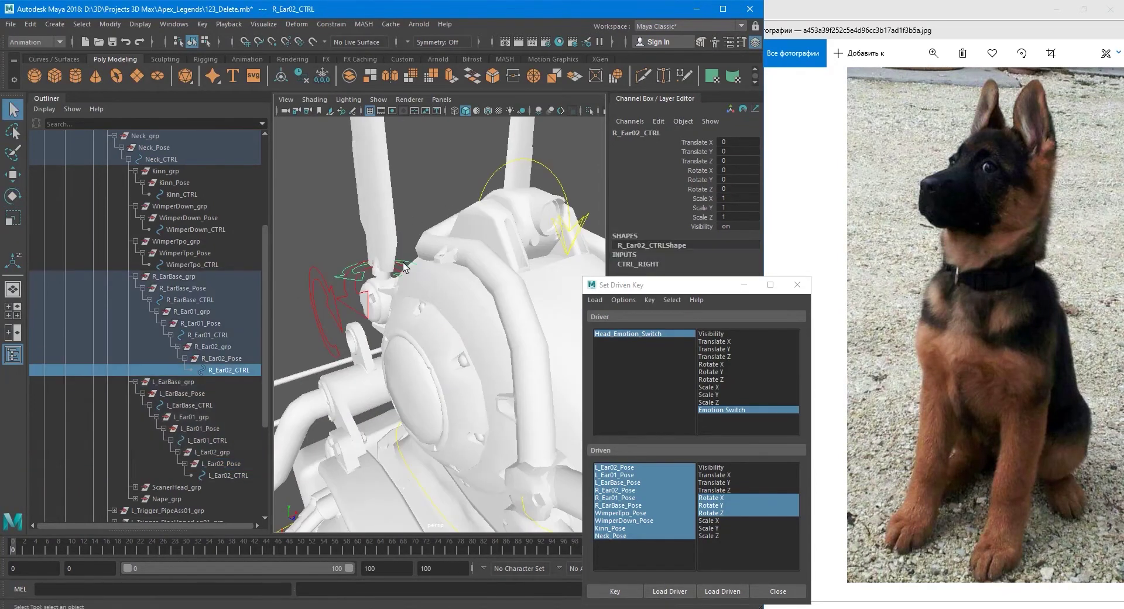
pyautogui.click(235, 360)
pyautogui.scroll(-5, 459, 341)
pyautogui.keyDown('alt'); pyautogui.moveTo(458, 340); pyautogui.dragTo(455, 338); pyautogui.keyUp('alt')
pyautogui.press('e')
pyautogui.keyDown('alt'); pyautogui.moveTo(454, 338); pyautogui.dragTo(443, 335, button='middle'); pyautogui.keyUp('alt')
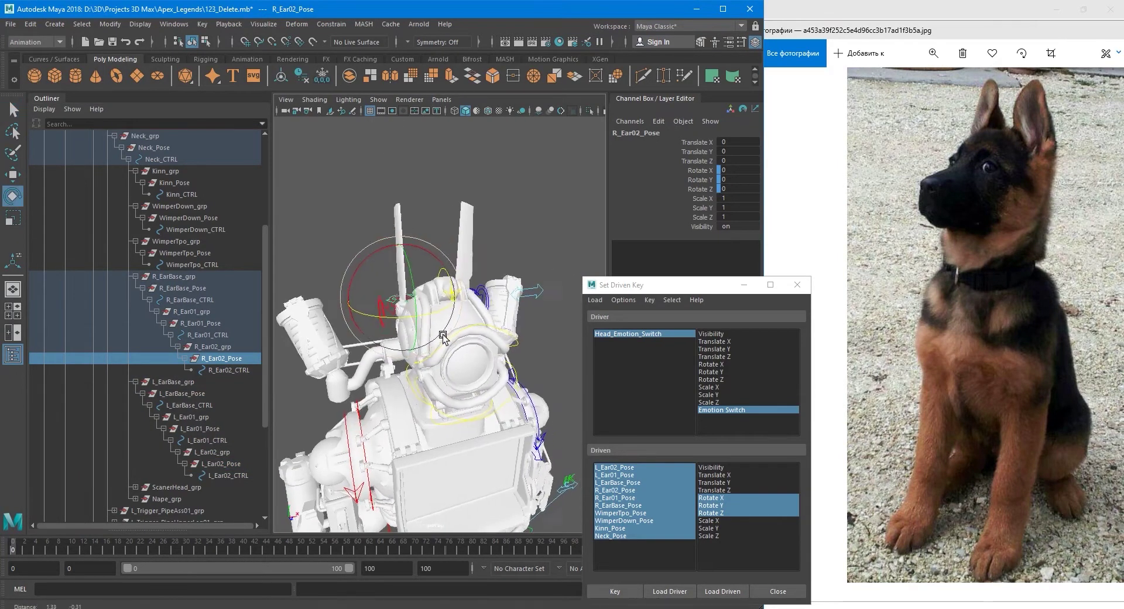
pyautogui.keyDown('alt'); pyautogui.moveTo(442, 335); pyautogui.dragTo(415, 333); pyautogui.keyUp('alt')
pyautogui.moveTo(395, 296); pyautogui.dragTo(468, 331)
pyautogui.press('q')
pyautogui.scroll(3, 483, 337)
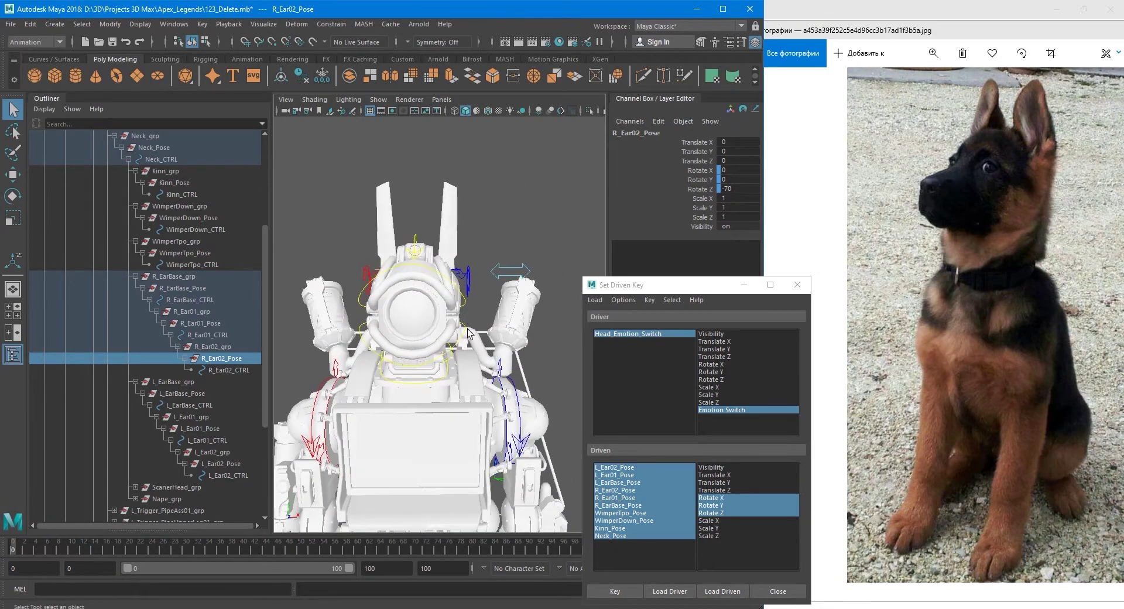
# Select Head_Emotion_Switch, key the Surprice pose for all driven pose groups, and set Emotion Switch to Angry.
pyautogui.click(508, 279)
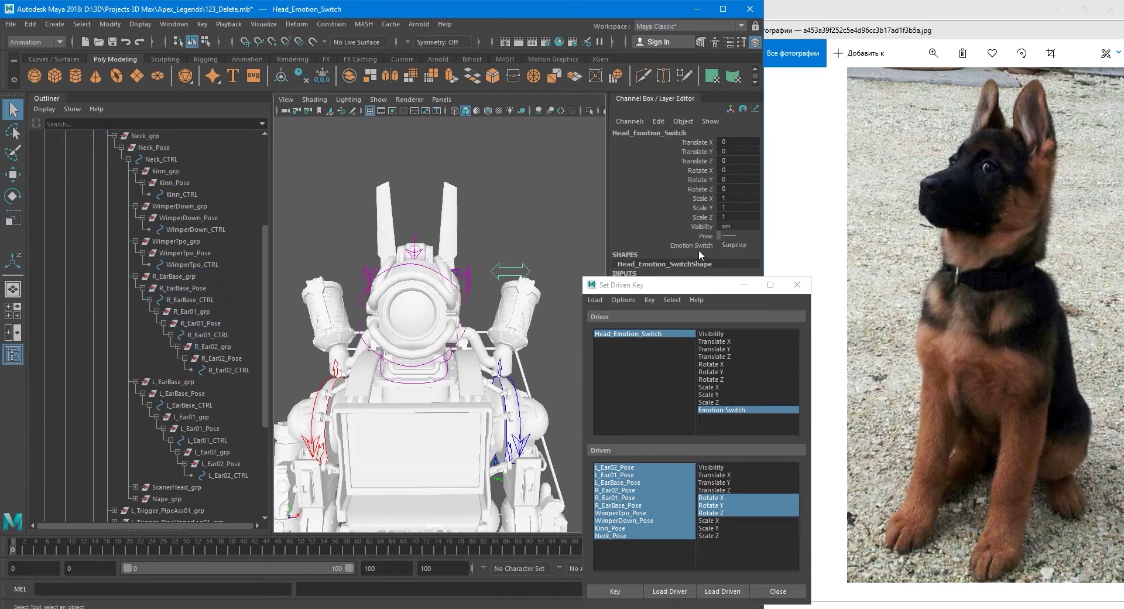
pyautogui.click(616, 591)
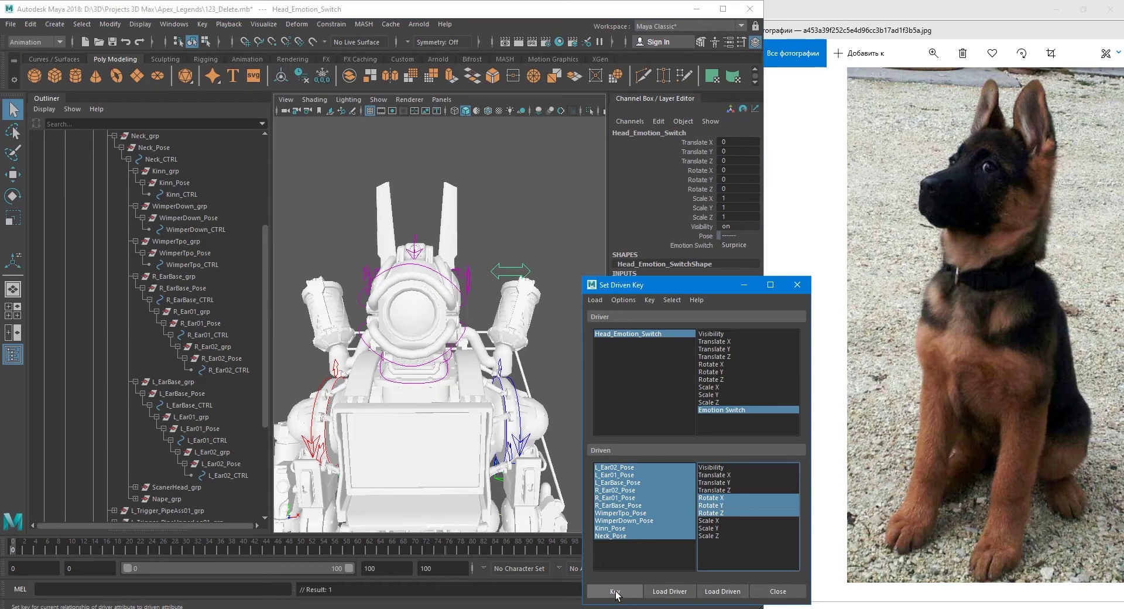
pyautogui.click(684, 246)
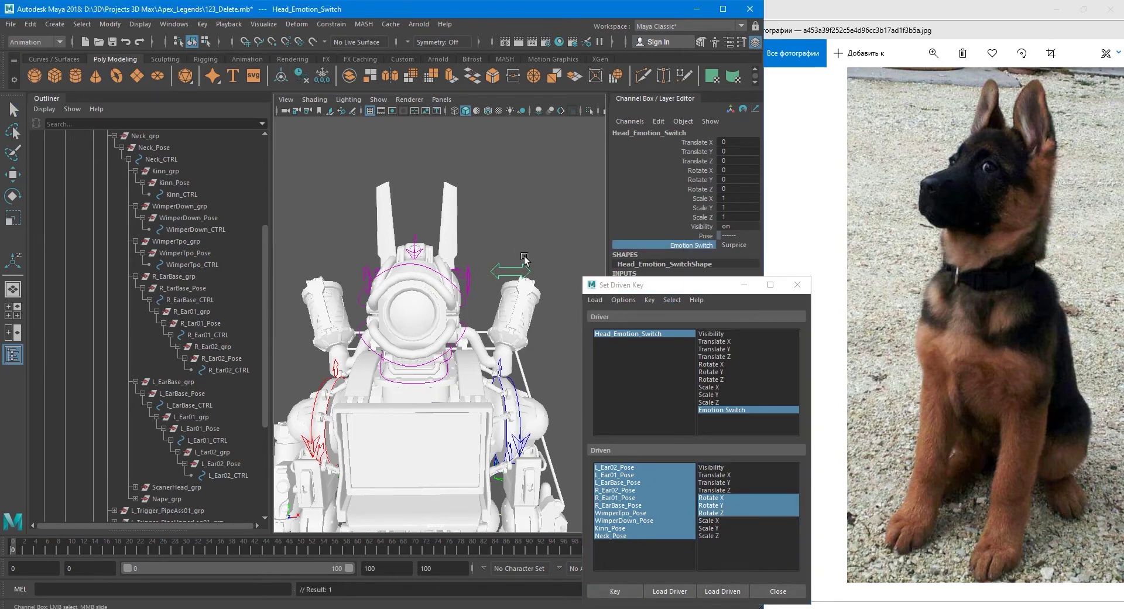
pyautogui.moveTo(524, 258)
pyautogui.mouseDown(button='middle')
pyautogui.moveTo(550, 253)
pyautogui.moveTo(439, 244)
pyautogui.moveTo(530, 248)
pyautogui.mouseUp(button='middle')
pyautogui.keyDown('alt'); pyautogui.moveTo(530, 299); pyautogui.dragTo(481, 297); pyautogui.keyUp('alt')
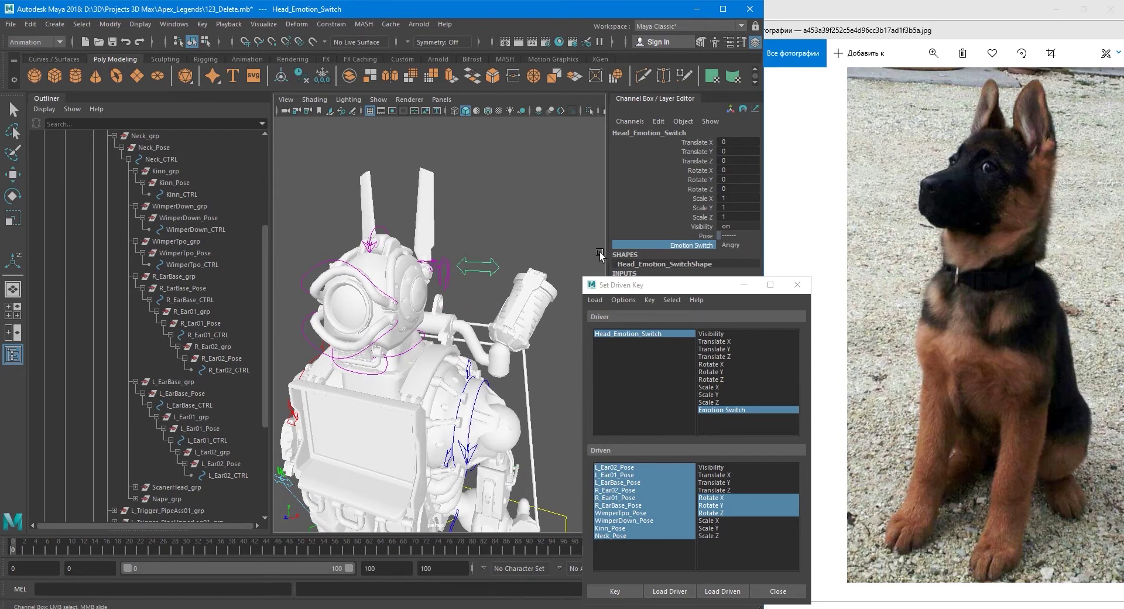
# Bring up the Bake_Base_3.png overview as reference for the Angry pose and return to Maya with it visible alongside.
pyautogui.moveTo(465, 606)
pyautogui.click(464, 570)
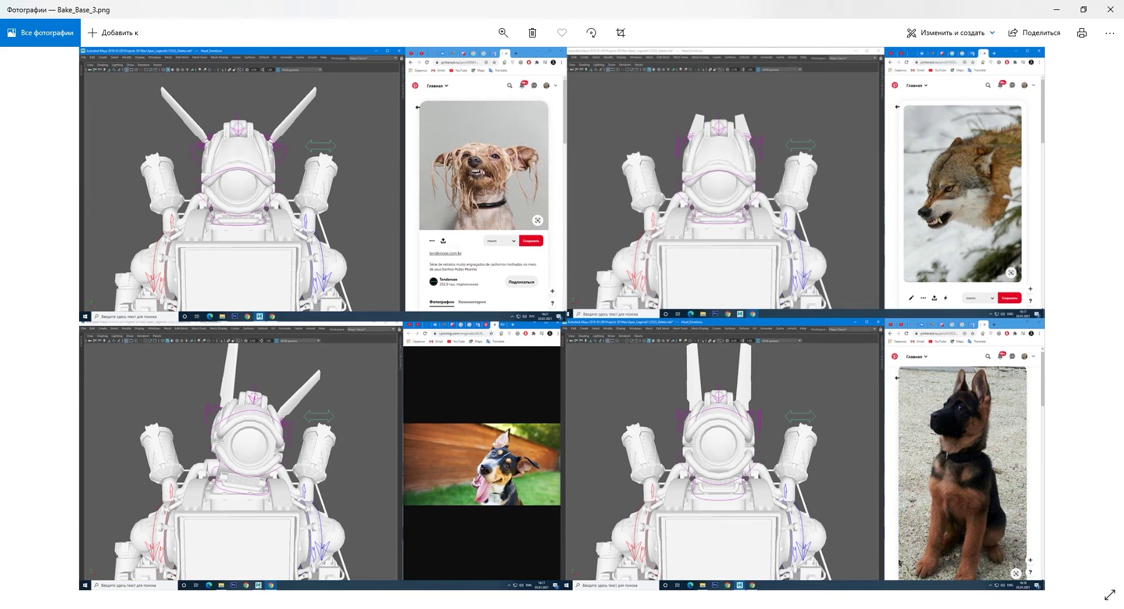
pyautogui.moveTo(445, 608)
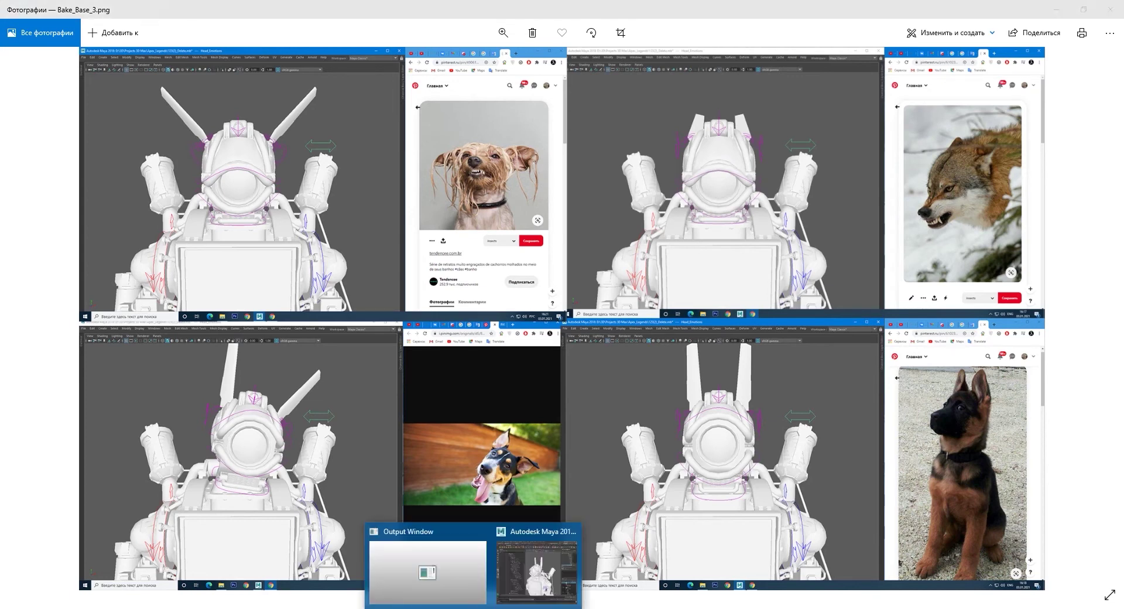
pyautogui.click(535, 565)
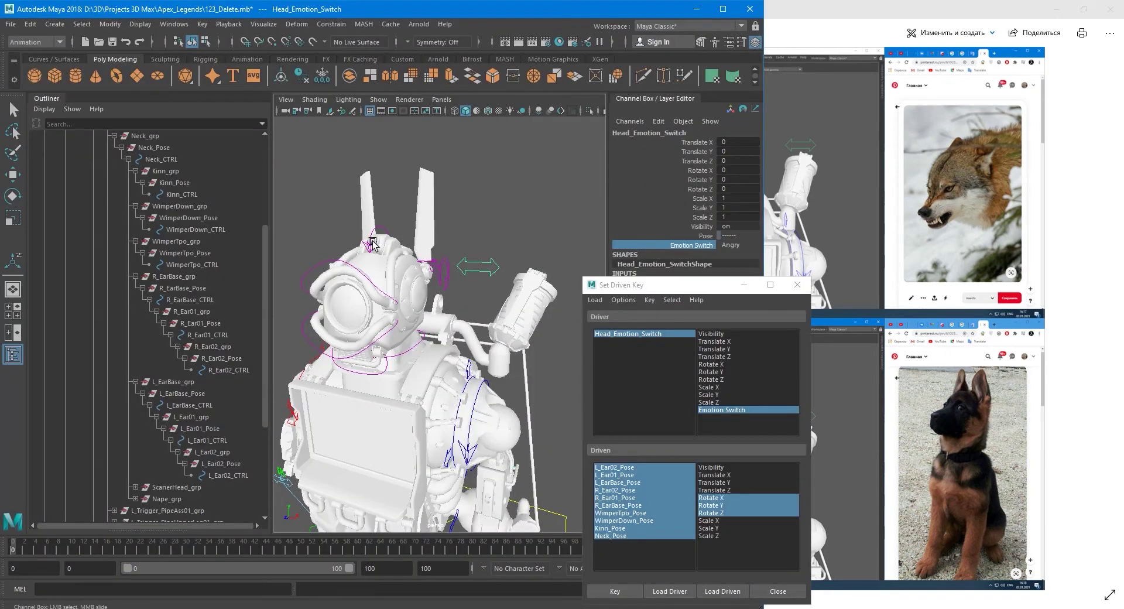
pyautogui.keyDown('alt'); pyautogui.moveTo(423, 318); pyautogui.dragTo(452, 341); pyautogui.keyUp('alt')
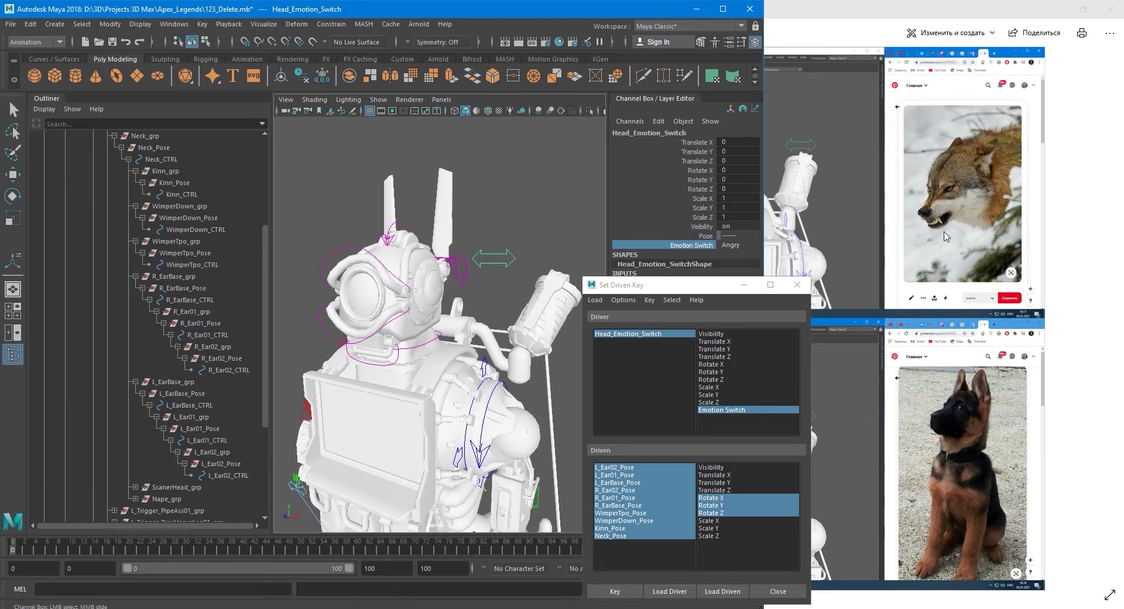
# Select the neck, chin, both eyelid and all six ear Pose groups and reset their Rotate X, Y and Z to 0.
pyautogui.click(228, 464)
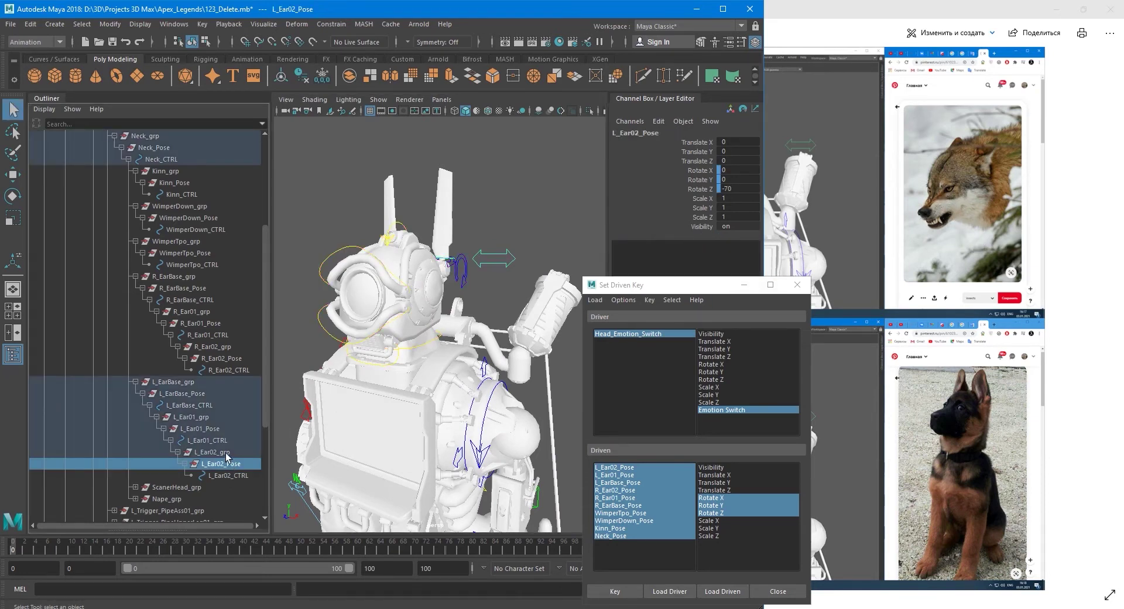
pyautogui.keyDown('shift'); pyautogui.click(222, 432); pyautogui.keyUp('shift')
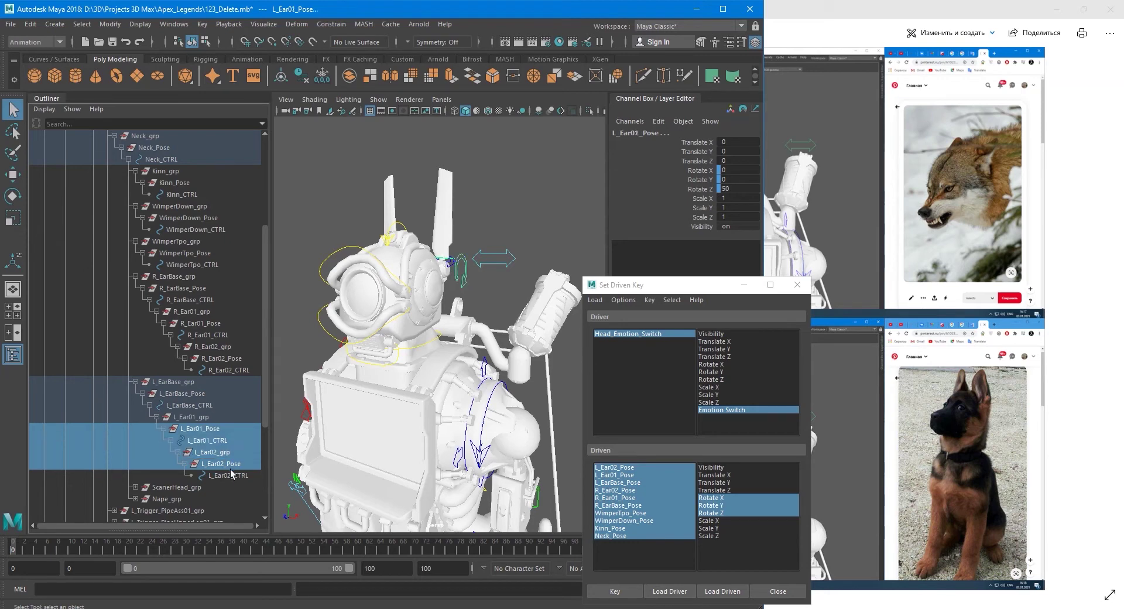
pyautogui.click(228, 467)
pyautogui.keyDown('ctrl'); pyautogui.click(221, 429); pyautogui.keyUp('ctrl')
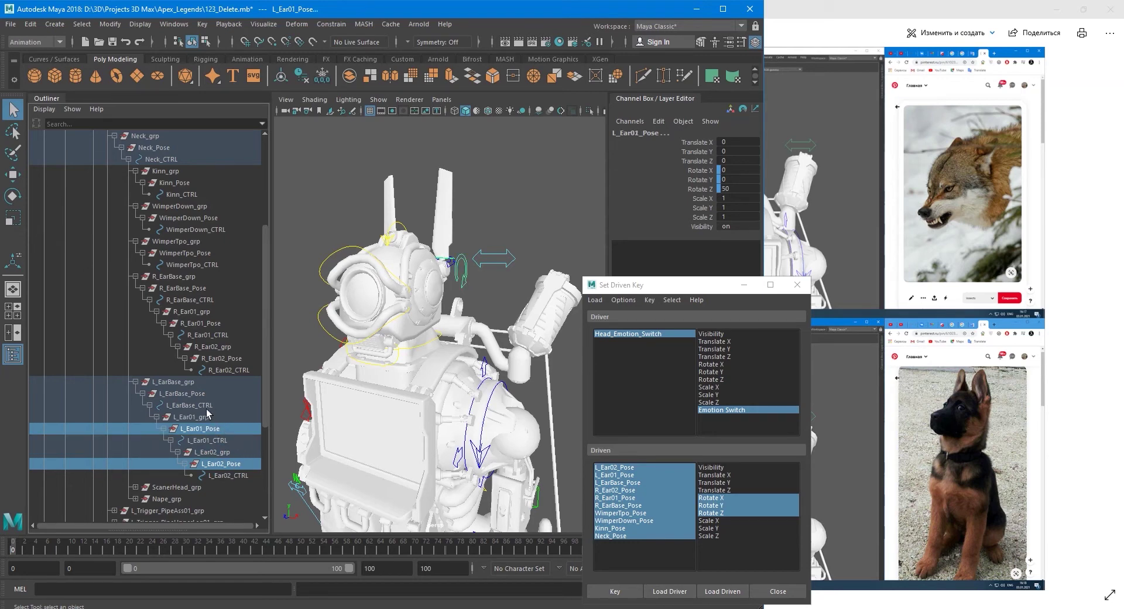
pyautogui.keyDown('ctrl'); pyautogui.click(200, 398); pyautogui.keyUp('ctrl')
pyautogui.keyDown('ctrl'); pyautogui.click(235, 359); pyautogui.keyUp('ctrl')
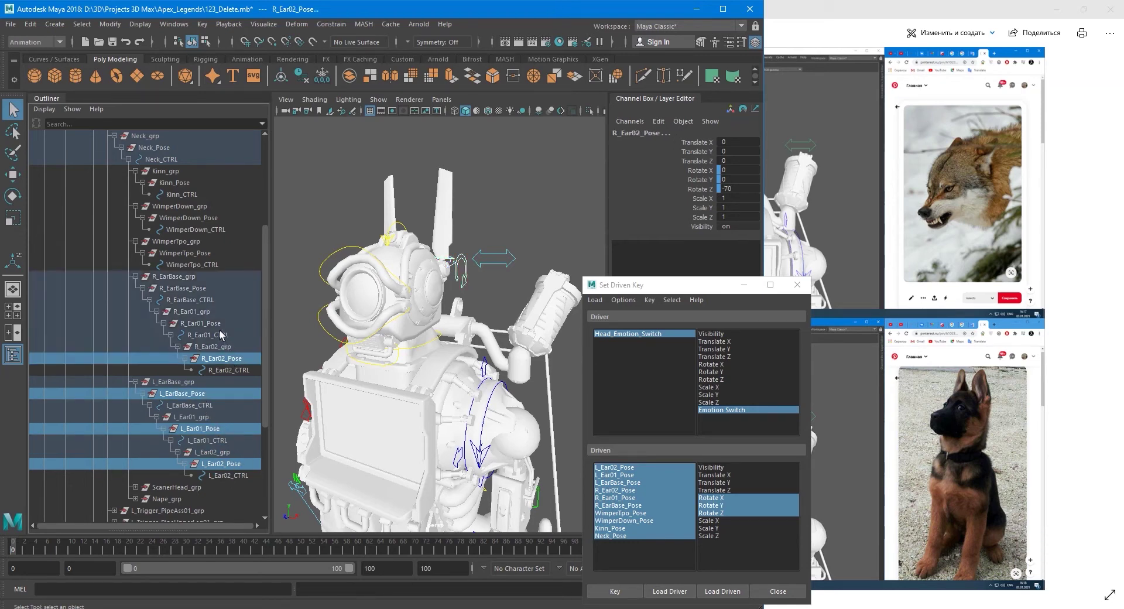
pyautogui.keyDown('ctrl'); pyautogui.click(216, 323); pyautogui.keyUp('ctrl')
pyautogui.keyDown('ctrl'); pyautogui.click(204, 290); pyautogui.keyUp('ctrl')
pyautogui.keyDown('ctrl'); pyautogui.click(206, 253); pyautogui.keyUp('ctrl')
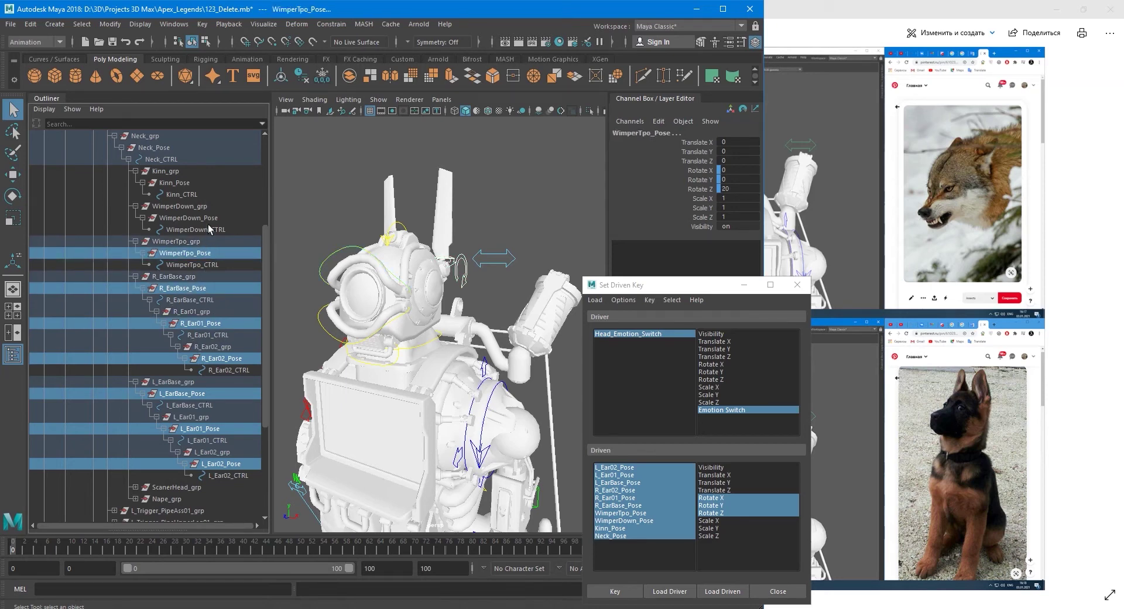
pyautogui.keyDown('ctrl'); pyautogui.click(209, 220); pyautogui.keyUp('ctrl')
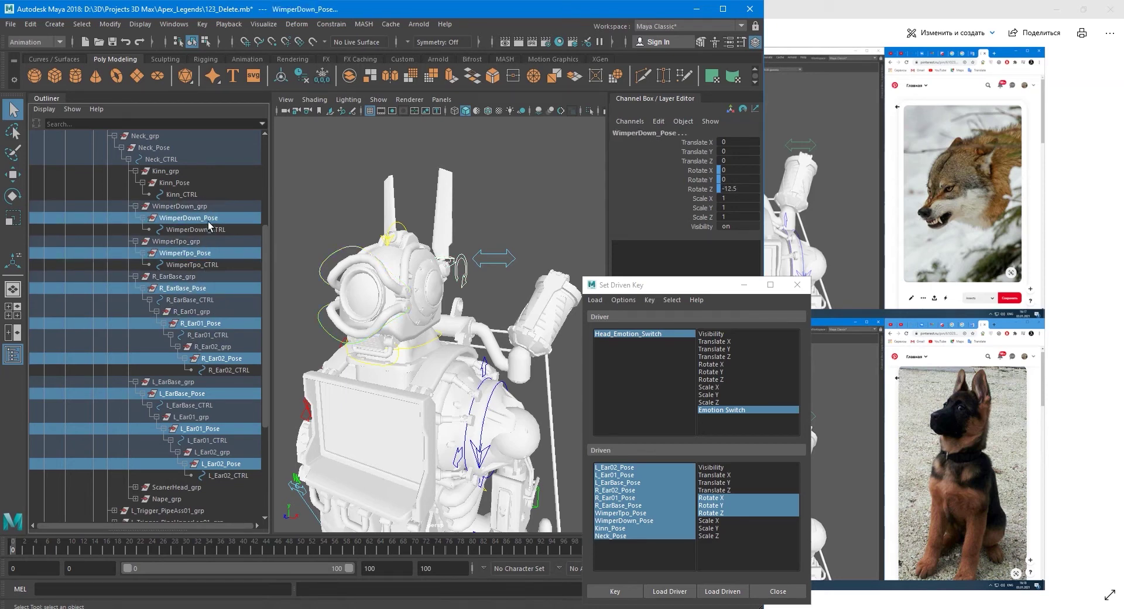
pyautogui.keyDown('ctrl'); pyautogui.click(192, 186); pyautogui.keyUp('ctrl')
pyautogui.keyDown('ctrl'); pyautogui.click(171, 149); pyautogui.keyUp('ctrl')
pyautogui.scroll(3, 192, 227)
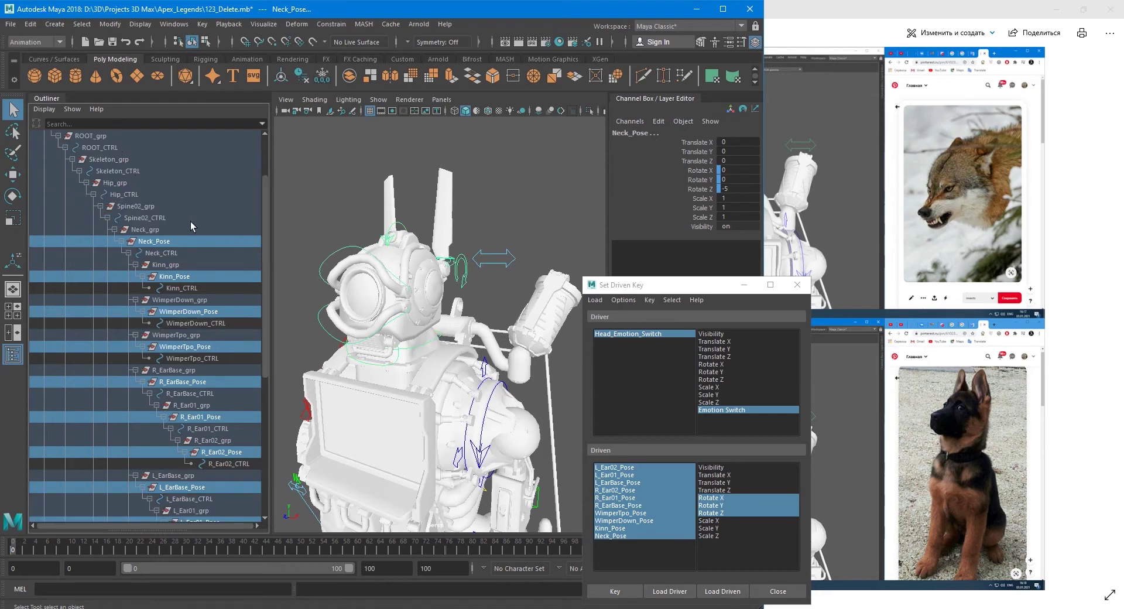
pyautogui.scroll(-3, 220, 334)
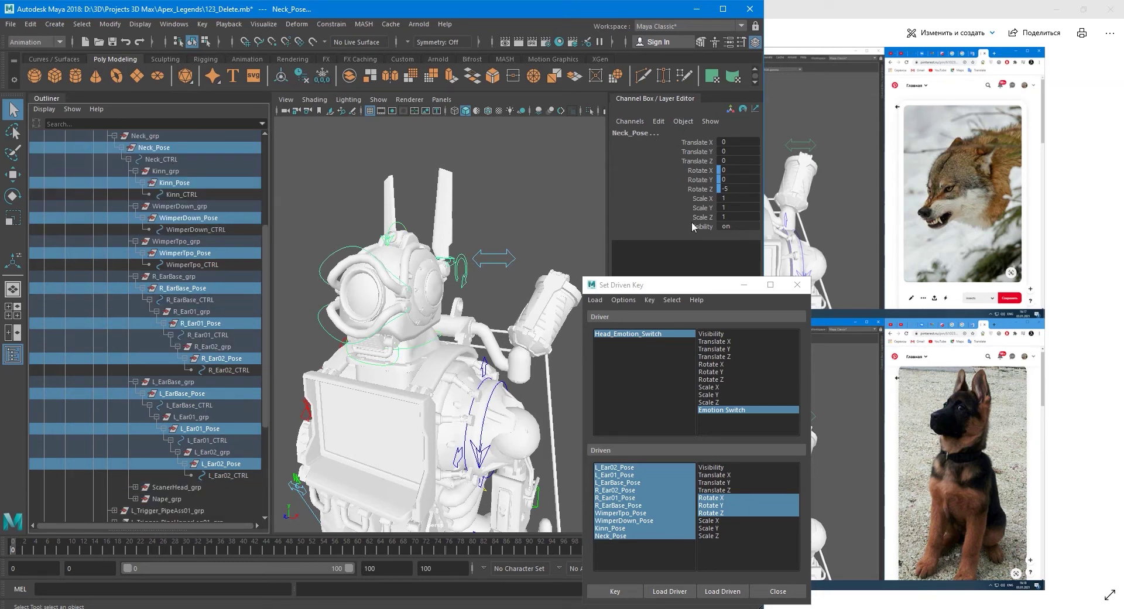
pyautogui.moveTo(742, 168); pyautogui.dragTo(737, 187)
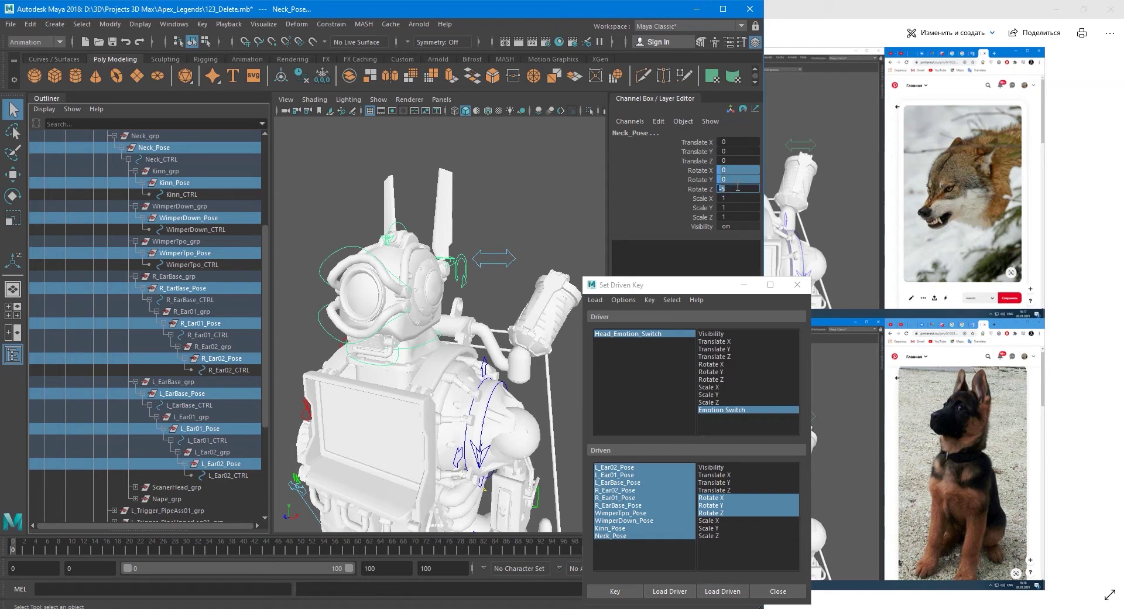
pyautogui.write('0')
pyautogui.press('Return')
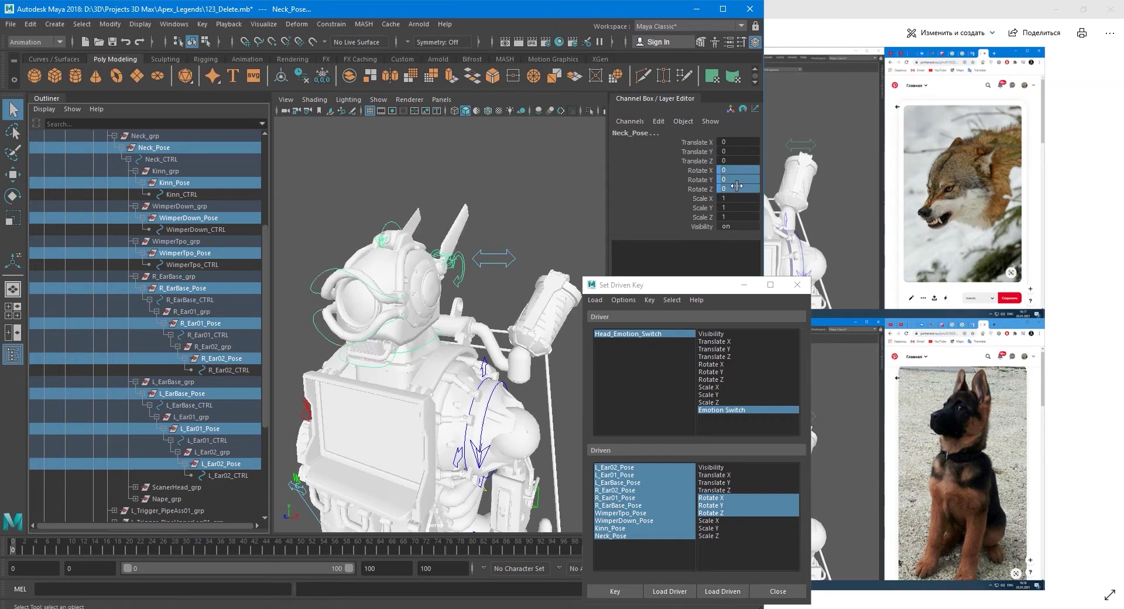
pyautogui.click(497, 265)
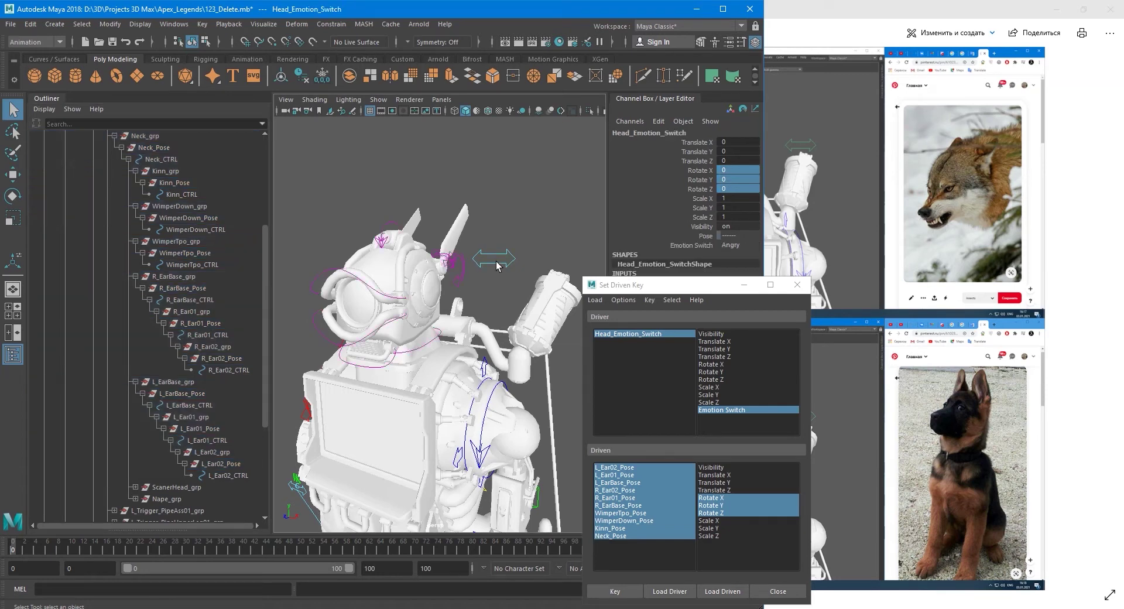
pyautogui.click(436, 344)
# Rotate Neck_Pose to 5 about Z to tilt the head for the Angry pose.
pyautogui.click(183, 148)
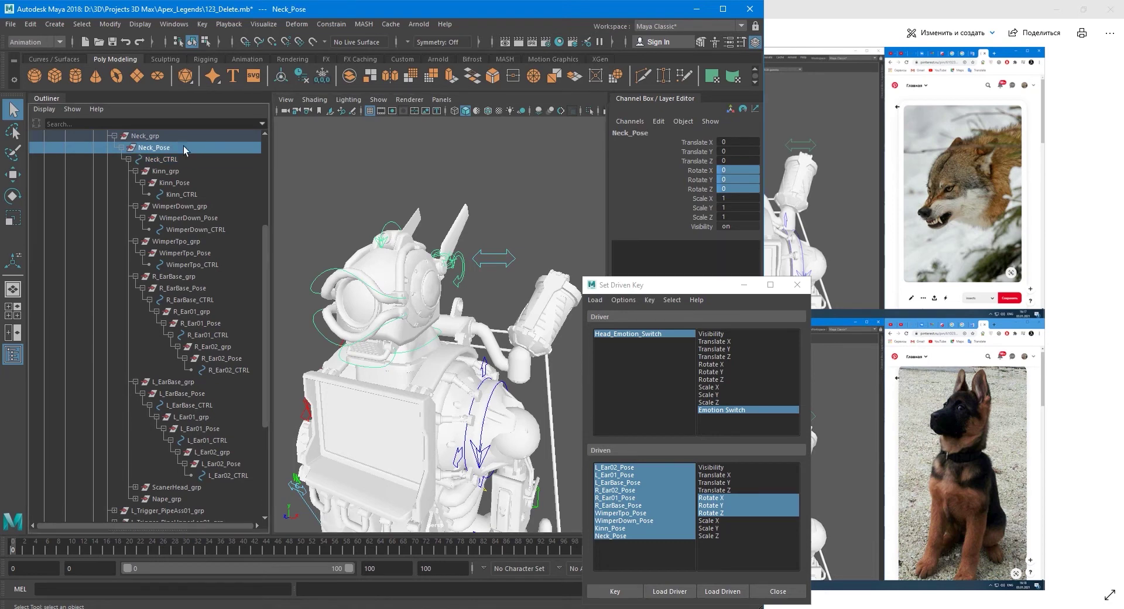
pyautogui.keyDown('alt'); pyautogui.moveTo(417, 321); pyautogui.dragTo(357, 331); pyautogui.keyUp('alt')
pyautogui.keyDown('alt'); pyautogui.moveTo(374, 336); pyautogui.dragTo(445, 346, button='right'); pyautogui.keyUp('alt')
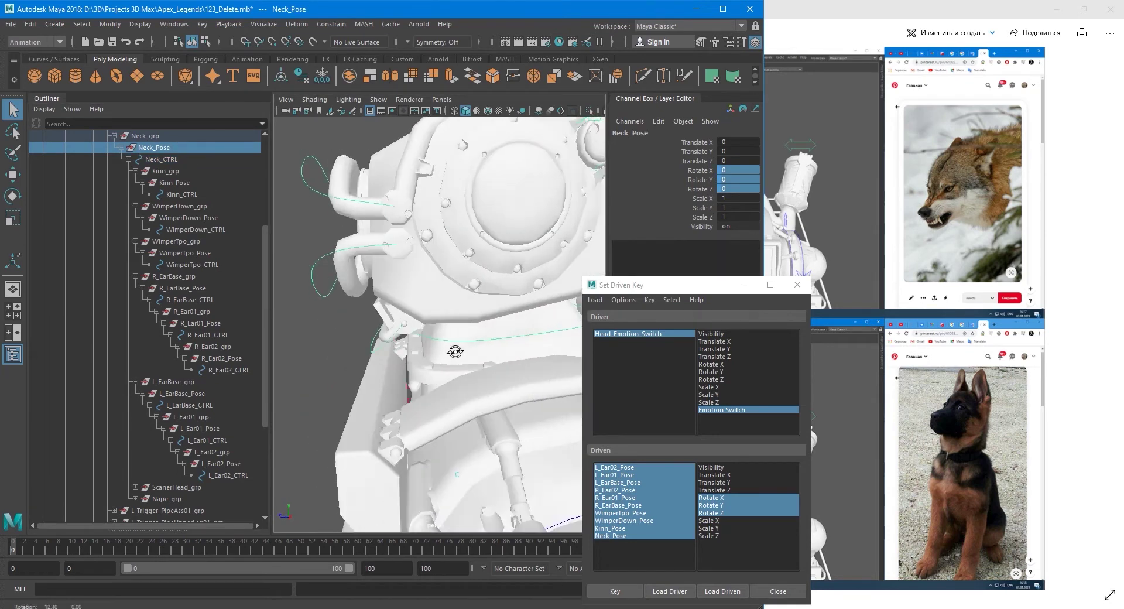
pyautogui.press('e')
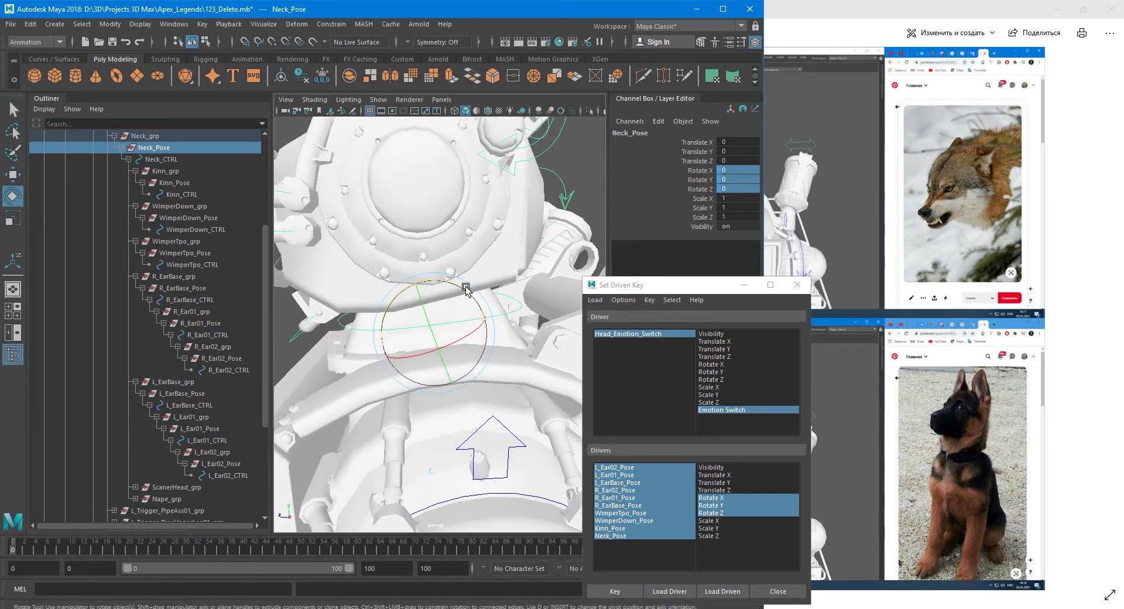
pyautogui.moveTo(459, 288); pyautogui.dragTo(456, 286)
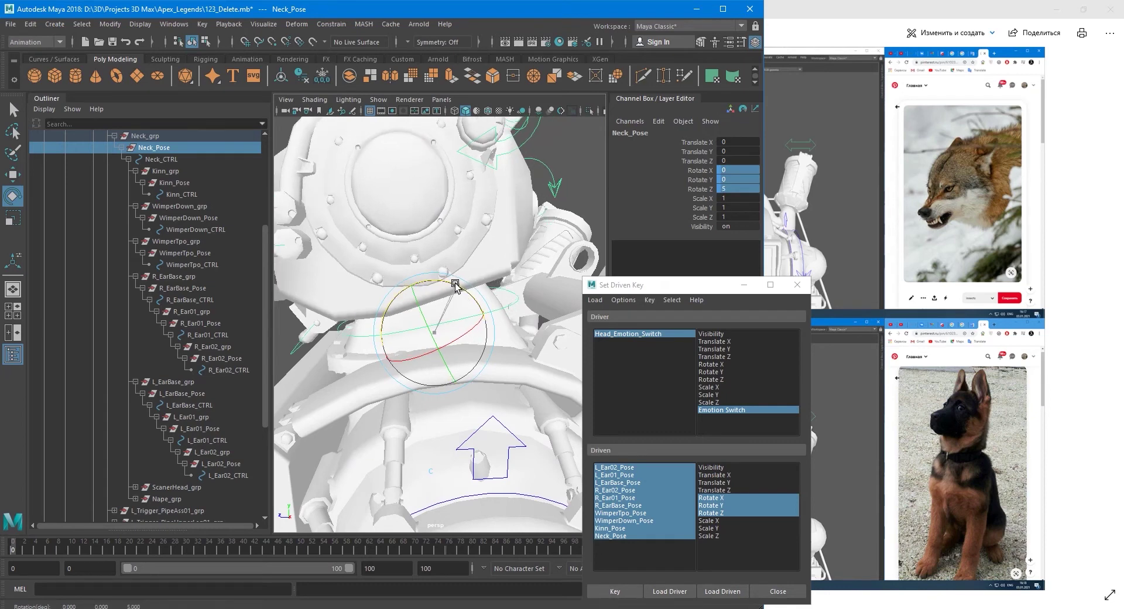
pyautogui.scroll(-5, 458, 327)
pyautogui.keyDown('alt'); pyautogui.moveTo(459, 332); pyautogui.dragTo(571, 341); pyautogui.keyUp('alt')
pyautogui.press('q')
pyautogui.keyDown('alt'); pyautogui.moveTo(522, 372); pyautogui.dragTo(452, 361); pyautogui.keyUp('alt')
pyautogui.click(540, 364)
# Rotate Kinn_Pose to 40 about Z for the Angry pose.
pyautogui.click(175, 183)
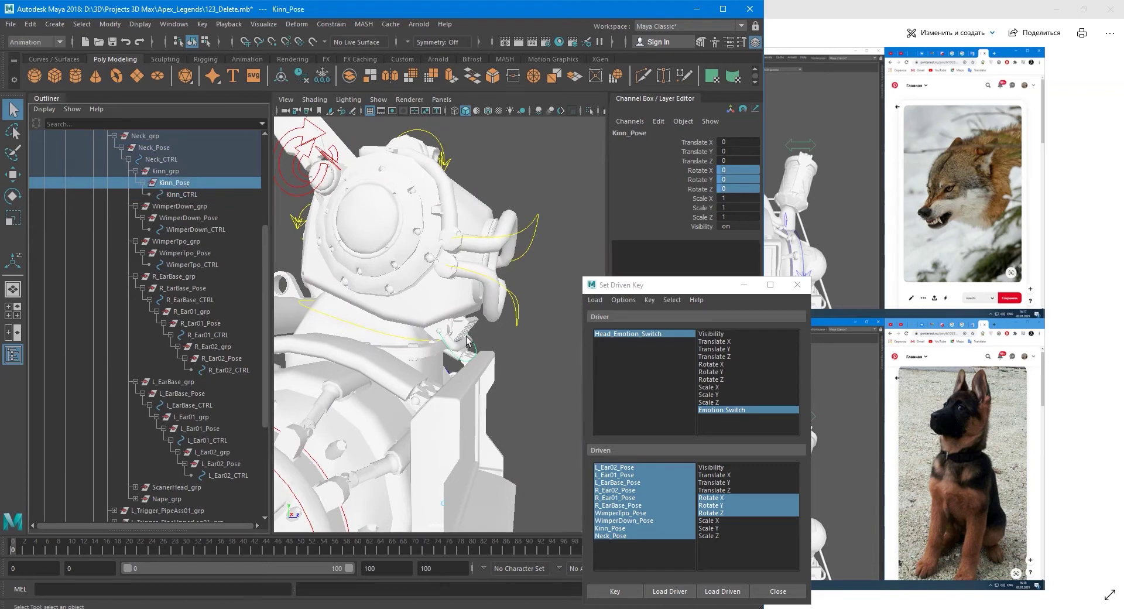
pyautogui.press('e')
pyautogui.press('f')
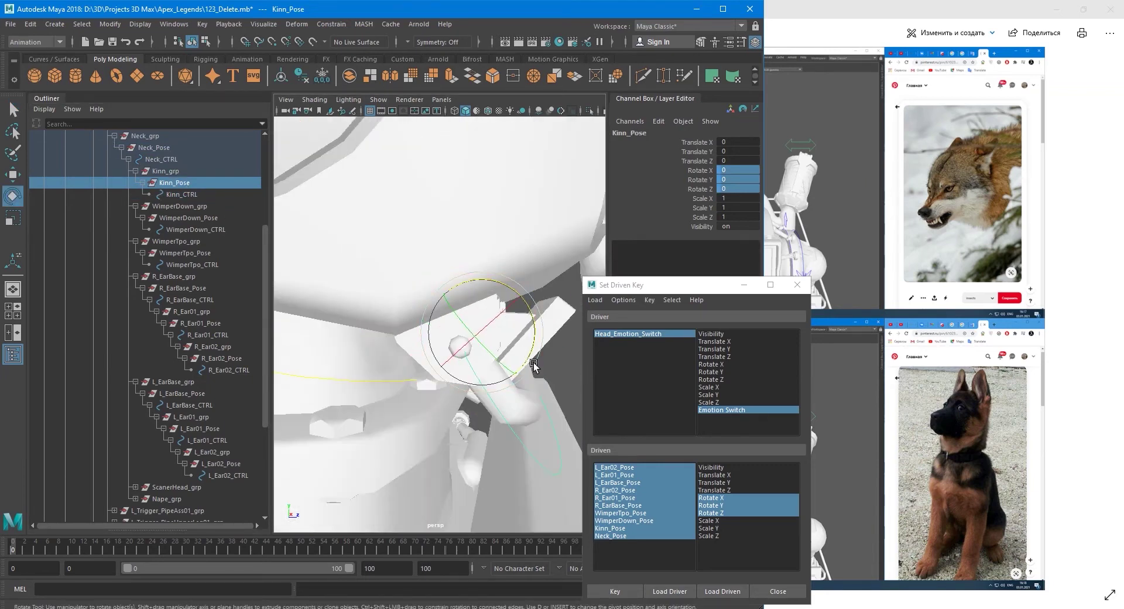
pyautogui.moveTo(520, 351)
pyautogui.keyDown('alt'); pyautogui.mouseDown()
pyautogui.moveTo(431, 321)
pyautogui.moveTo(434, 303)
pyautogui.moveTo(487, 327)
pyautogui.moveTo(500, 349)
pyautogui.mouseUp(); pyautogui.keyUp('alt')
pyautogui.moveTo(433, 305); pyautogui.dragTo(430, 293)
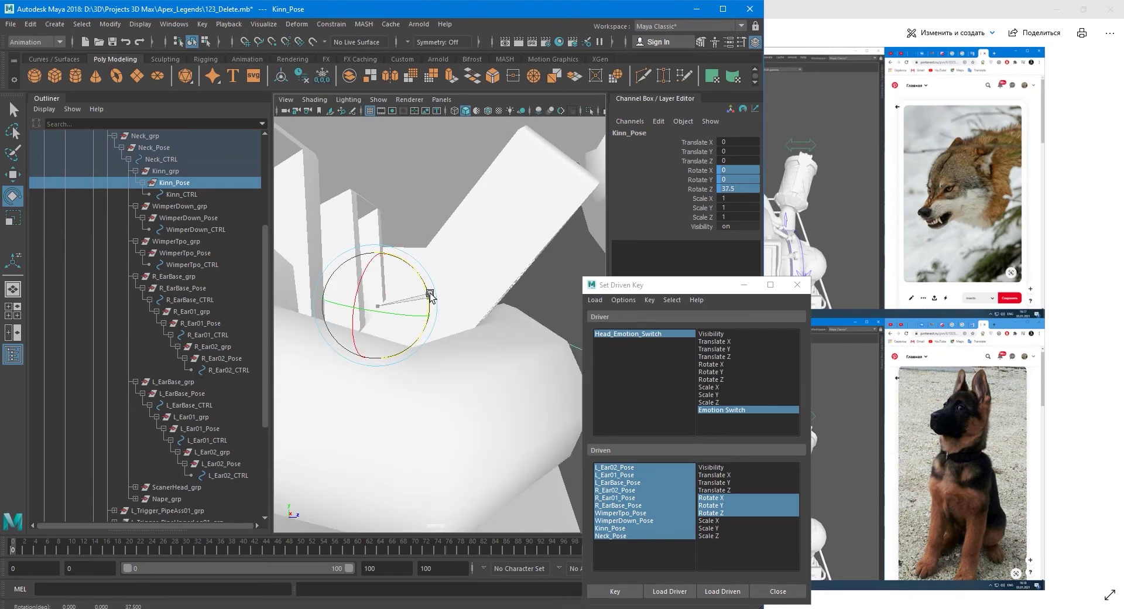
pyautogui.keyDown('alt'); pyautogui.moveTo(459, 334); pyautogui.dragTo(417, 304); pyautogui.keyUp('alt')
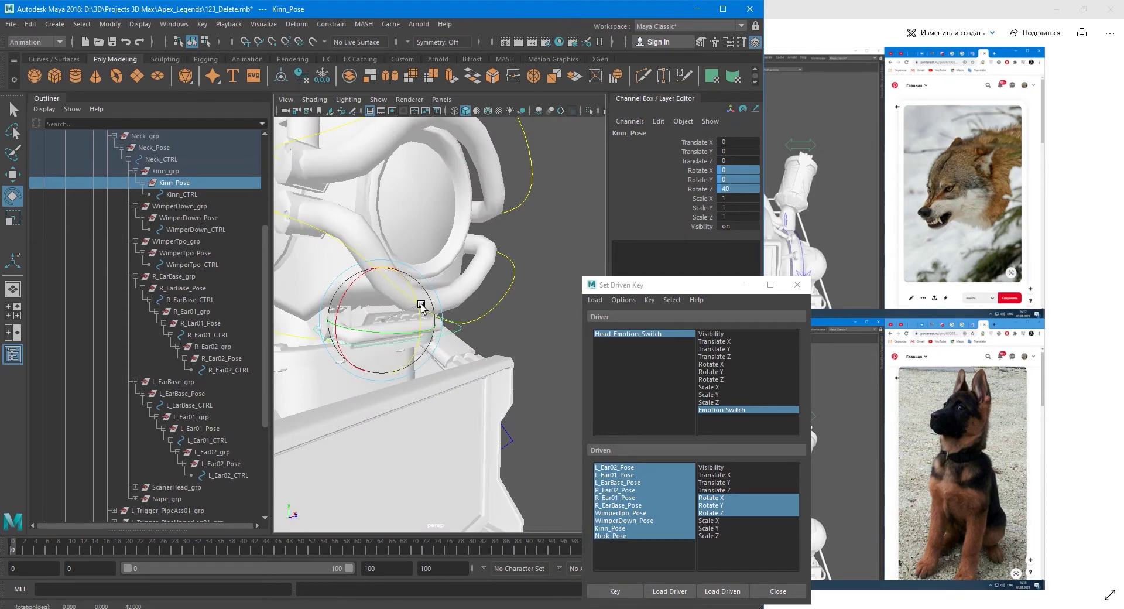
pyautogui.keyDown('alt'); pyautogui.moveTo(477, 358); pyautogui.dragTo(421, 356); pyautogui.keyUp('alt')
pyautogui.keyDown('alt'); pyautogui.moveTo(422, 356); pyautogui.dragTo(400, 357, button='right'); pyautogui.keyUp('alt')
pyautogui.keyDown('alt'); pyautogui.moveTo(400, 357); pyautogui.dragTo(515, 318); pyautogui.keyUp('alt')
# Rotate WimperTpo_Pose to -15 about Z to lower the upper eyelid into a frown.
pyautogui.press('q')
pyautogui.click(508, 244)
pyautogui.click(509, 245)
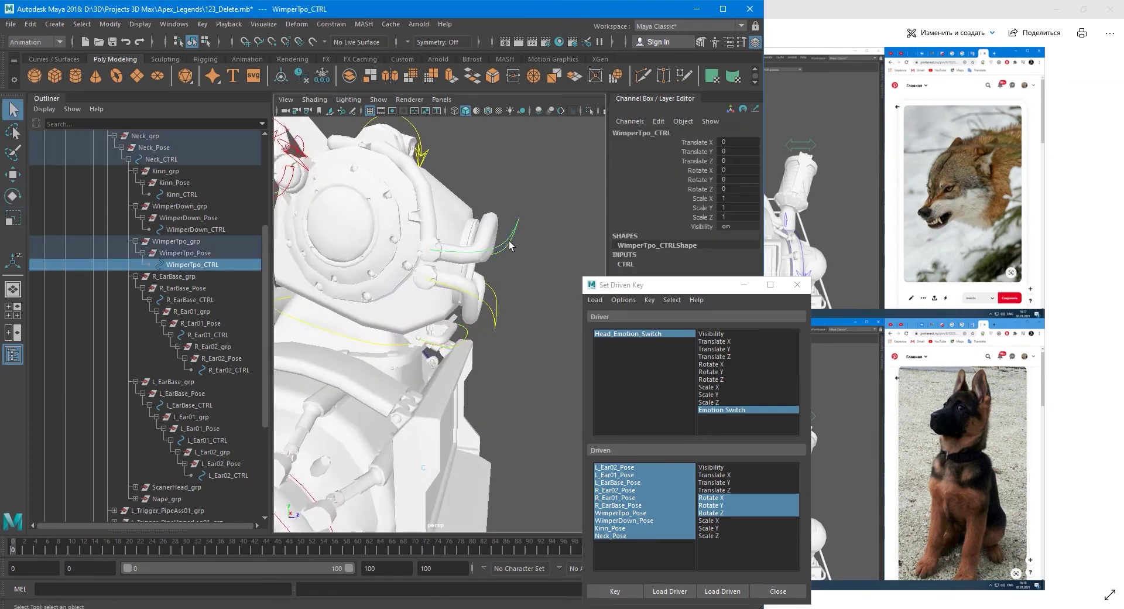
pyautogui.click(197, 253)
pyautogui.press('e')
pyautogui.keyDown('alt'); pyautogui.moveTo(509, 293); pyautogui.dragTo(512, 318, button='middle'); pyautogui.keyUp('alt')
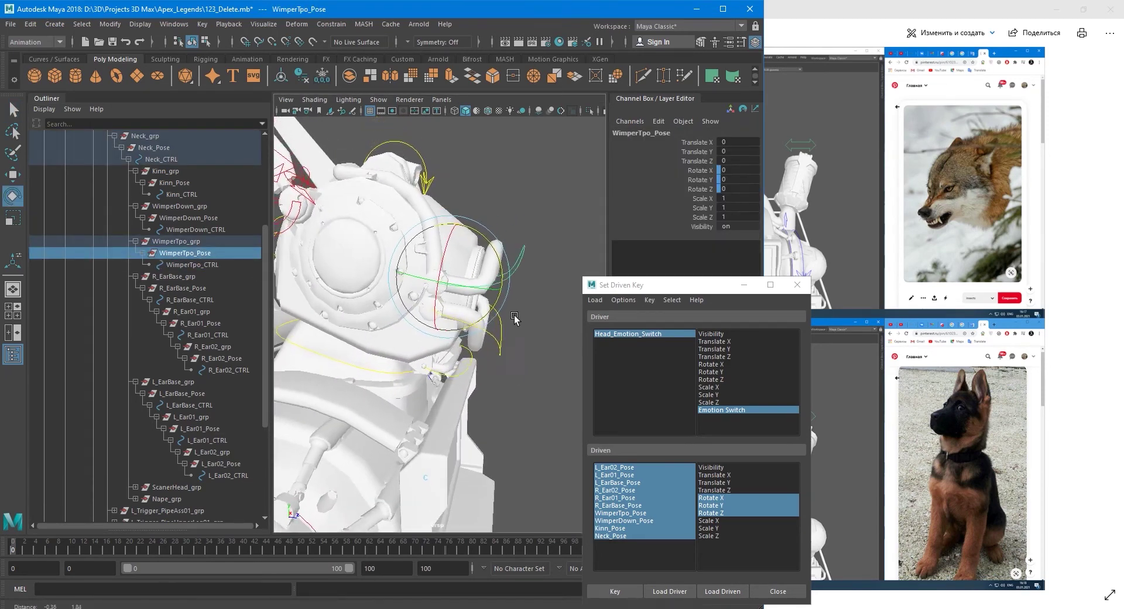
pyautogui.keyDown('alt'); pyautogui.moveTo(513, 318); pyautogui.dragTo(543, 280, button='right'); pyautogui.keyUp('alt')
pyautogui.keyDown('alt'); pyautogui.moveTo(544, 280); pyautogui.dragTo(522, 313, button='middle'); pyautogui.keyUp('alt')
pyautogui.moveTo(481, 242); pyautogui.dragTo(484, 250)
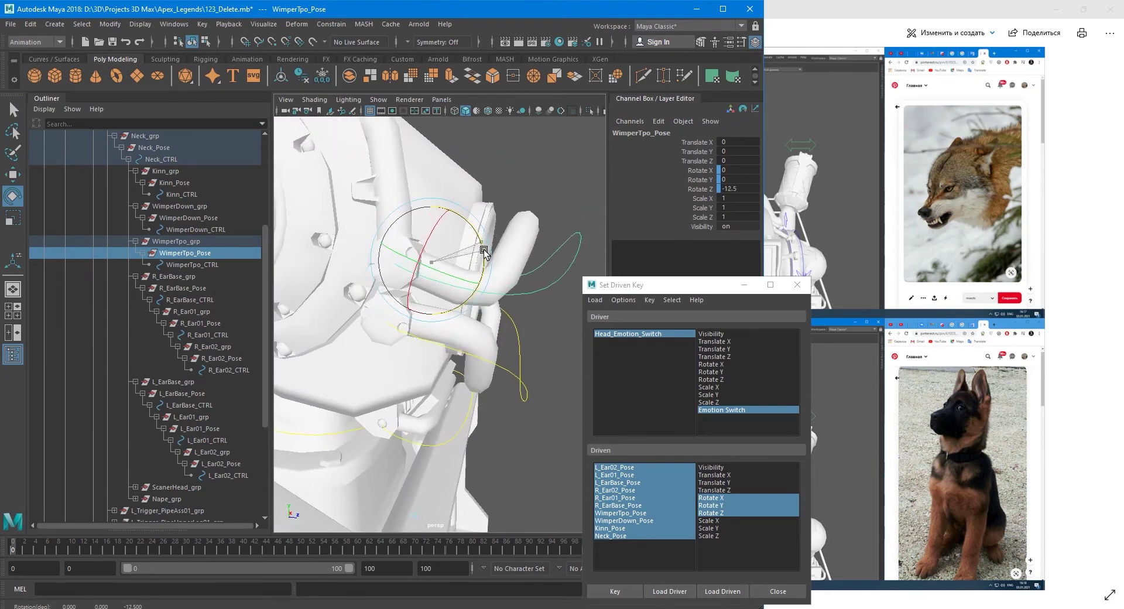
pyautogui.scroll(-5, 501, 329)
pyautogui.keyDown('alt'); pyautogui.moveTo(546, 337); pyautogui.dragTo(408, 332); pyautogui.keyUp('alt')
pyautogui.moveTo(404, 294); pyautogui.dragTo(404, 294)
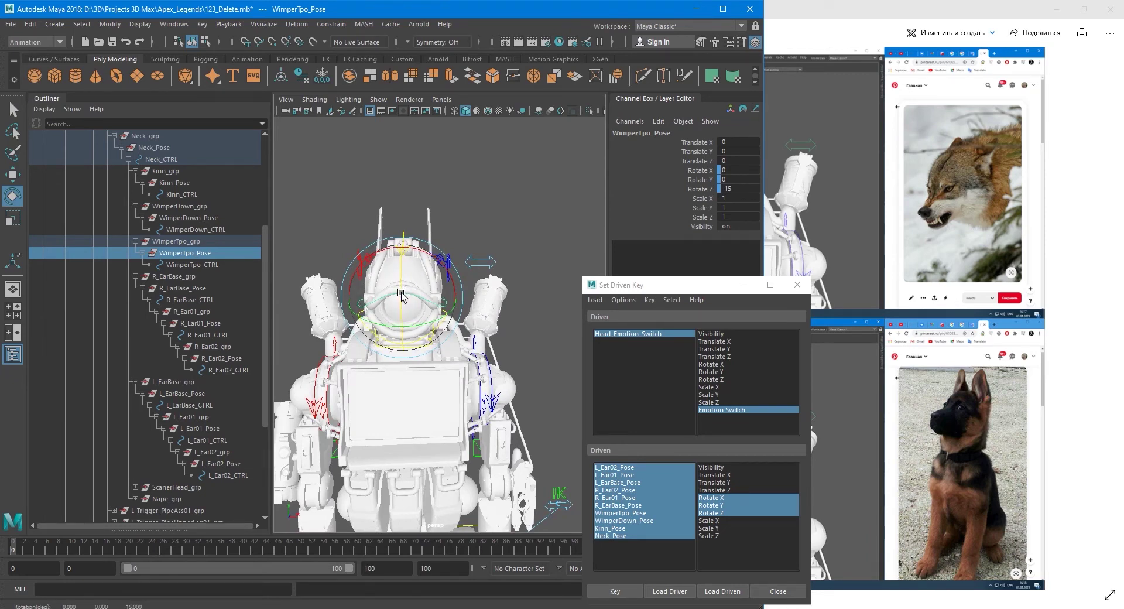
# Try turning WimperTpo_Pose further about Z, undo the extra rotation, and deselect the group.
pyautogui.moveTo(401, 294); pyautogui.dragTo(402, 263)
pyautogui.hotkey('ctrl', 'z')
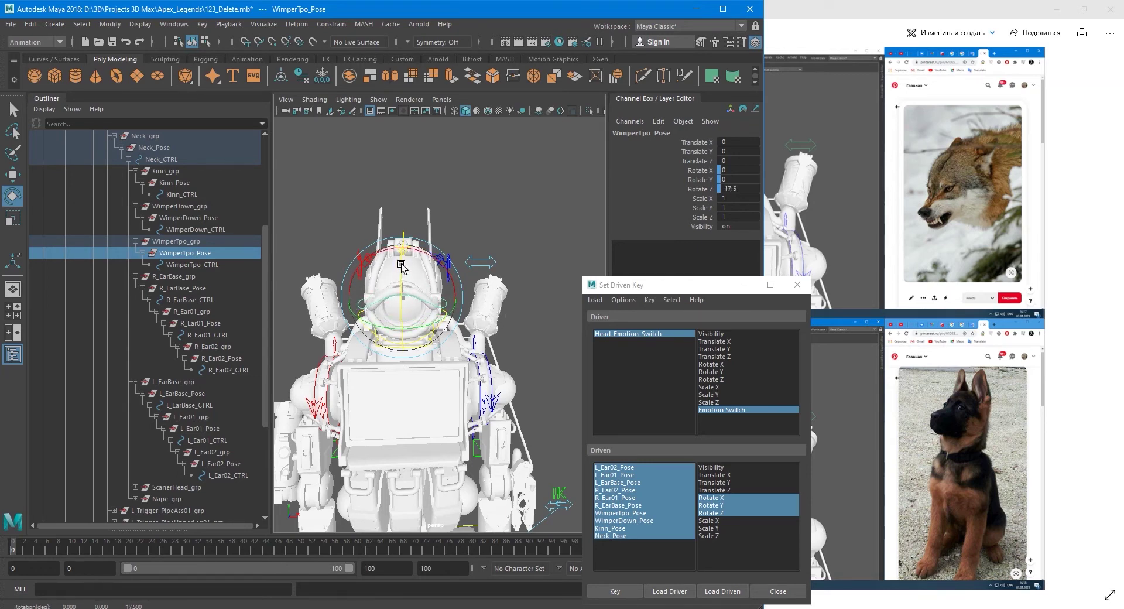
pyautogui.keyDown('alt'); pyautogui.moveTo(504, 335); pyautogui.dragTo(473, 338); pyautogui.keyUp('alt')
pyautogui.hotkey('ctrl', 'z')
pyautogui.scroll(6, 491, 327)
pyautogui.scroll(-6, 446, 341)
pyautogui.click(508, 304)
pyautogui.scroll(-4, 480, 327)
pyautogui.scroll(4, 482, 327)
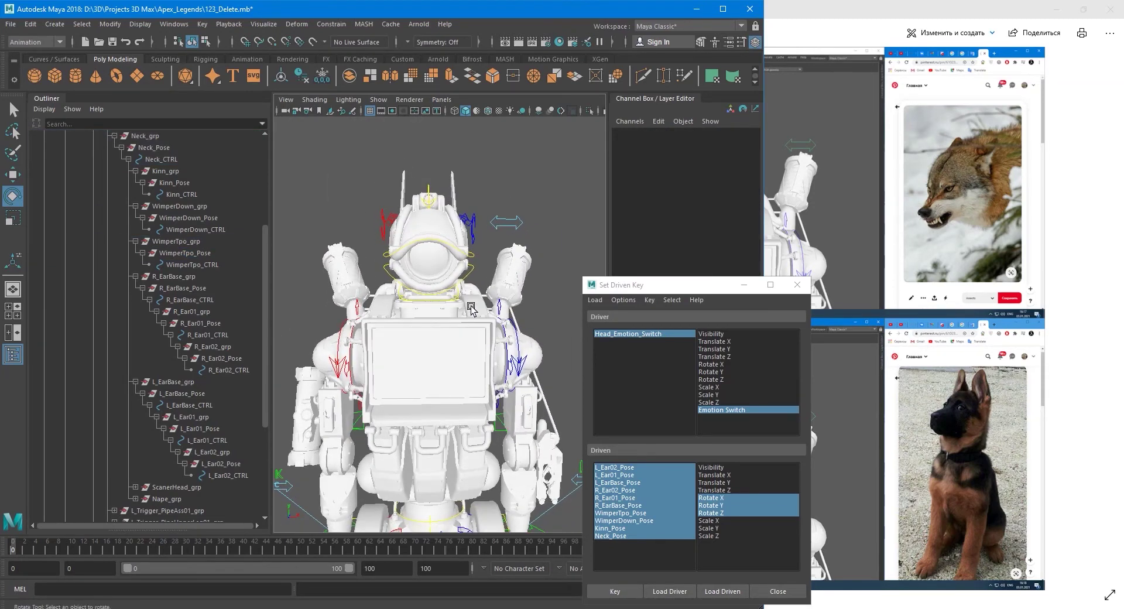
# Rotate WimperDown_Pose to 5 about Z to raise the lower eyelid for the Angry pose.
pyautogui.click(452, 271)
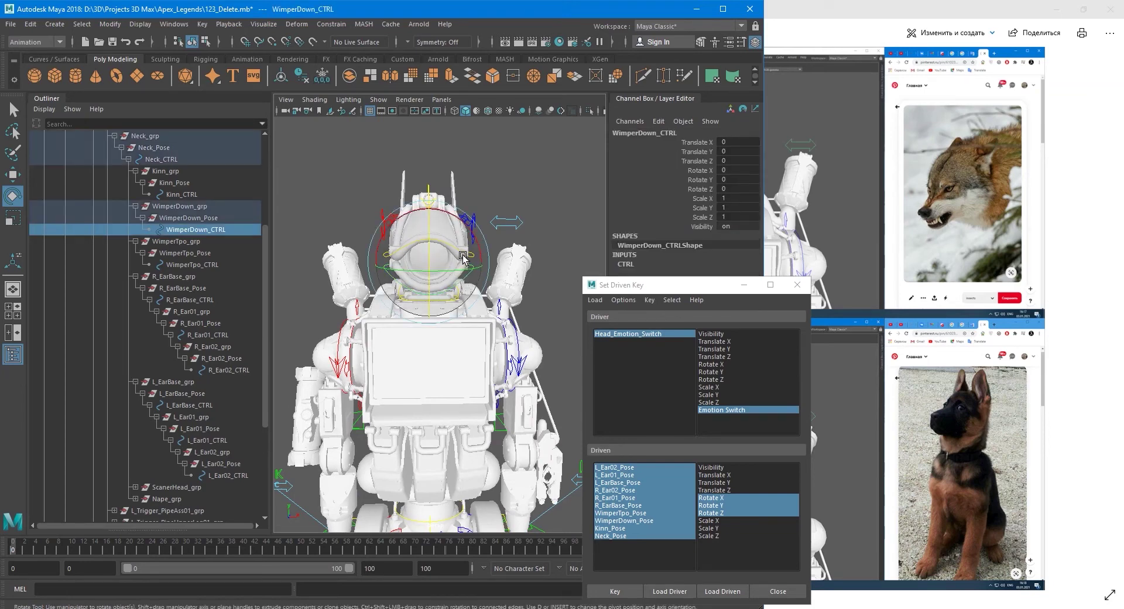
pyautogui.press('q')
pyautogui.click(472, 264)
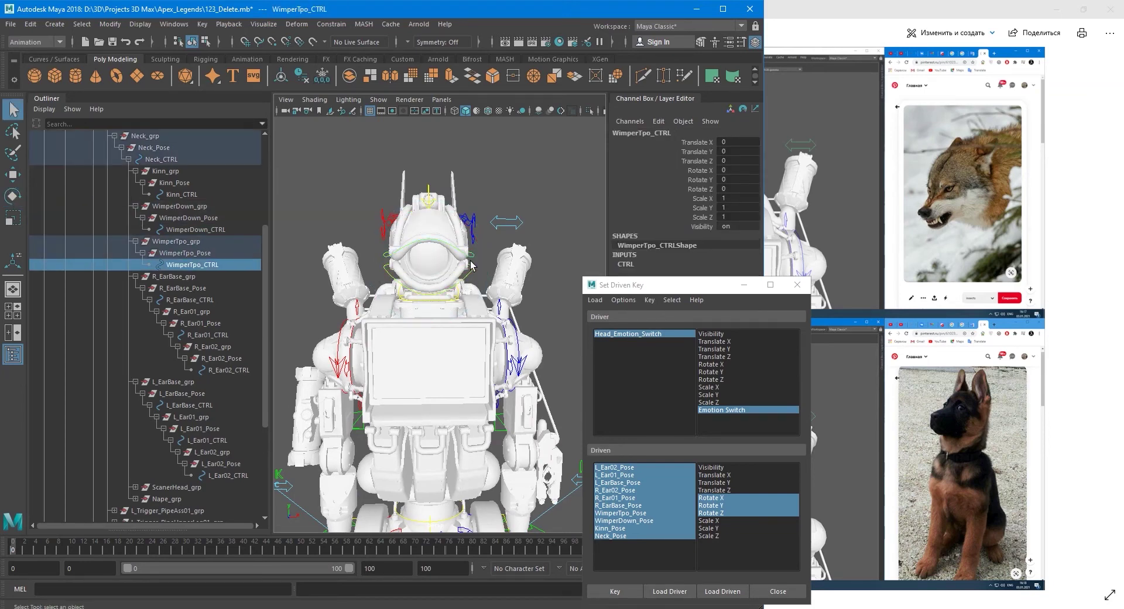
pyautogui.click(468, 278)
pyautogui.click(211, 218)
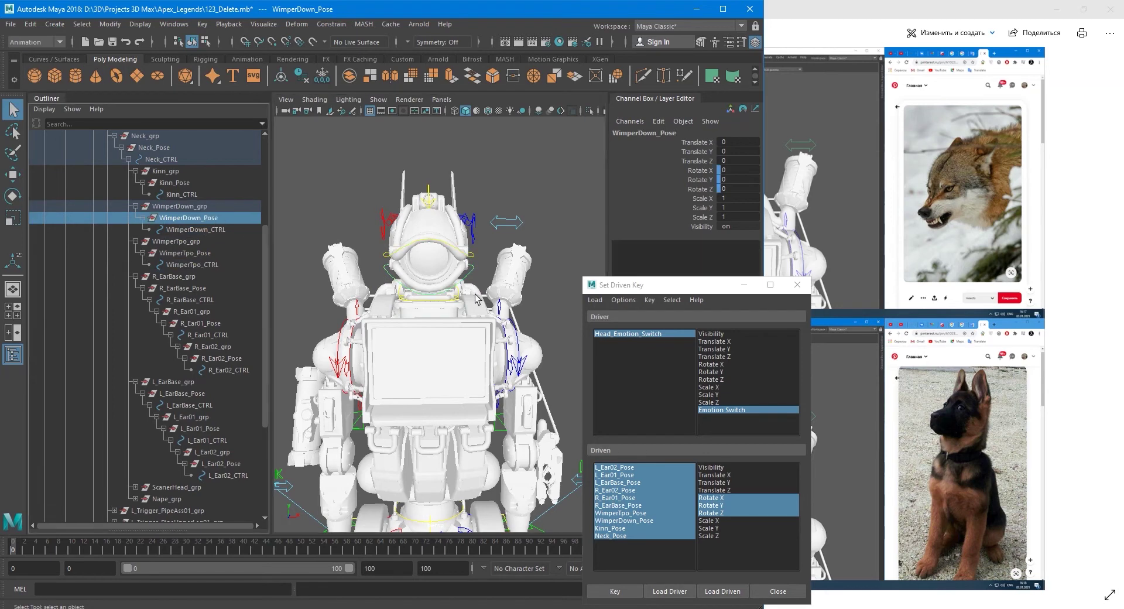
pyautogui.press('e')
pyautogui.keyDown('alt'); pyautogui.moveTo(391, 332); pyautogui.dragTo(485, 288); pyautogui.keyUp('alt')
pyautogui.scroll(5, 485, 288)
pyautogui.keyDown('alt'); pyautogui.moveTo(485, 288); pyautogui.dragTo(421, 346, button='middle'); pyautogui.keyUp('alt')
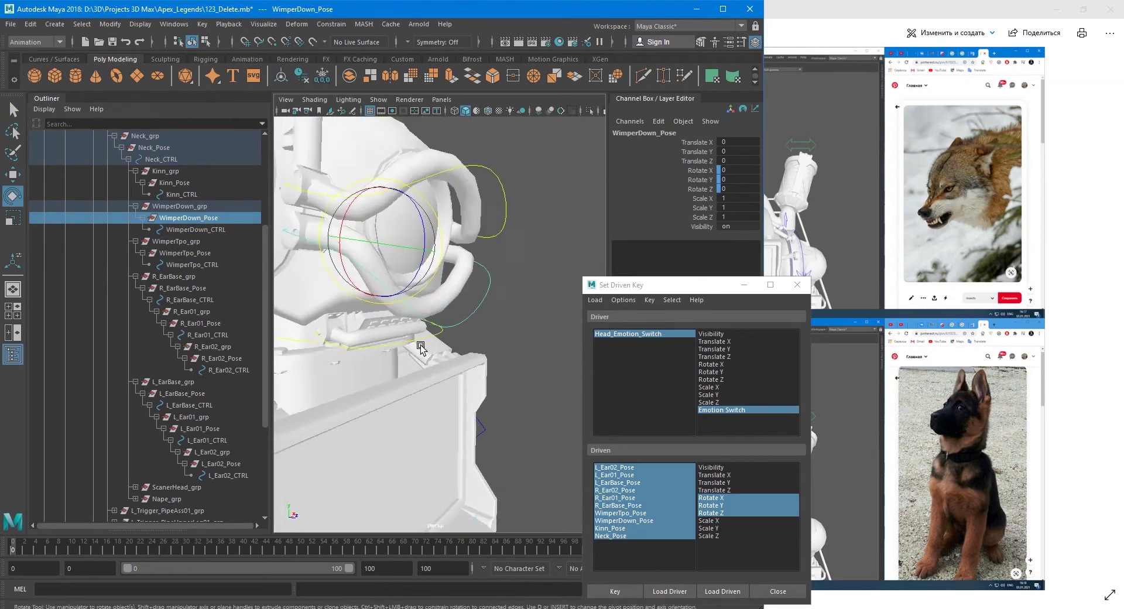
pyautogui.keyDown('alt'); pyautogui.moveTo(422, 346); pyautogui.dragTo(476, 293); pyautogui.keyUp('alt')
pyautogui.moveTo(454, 239); pyautogui.dragTo(453, 233)
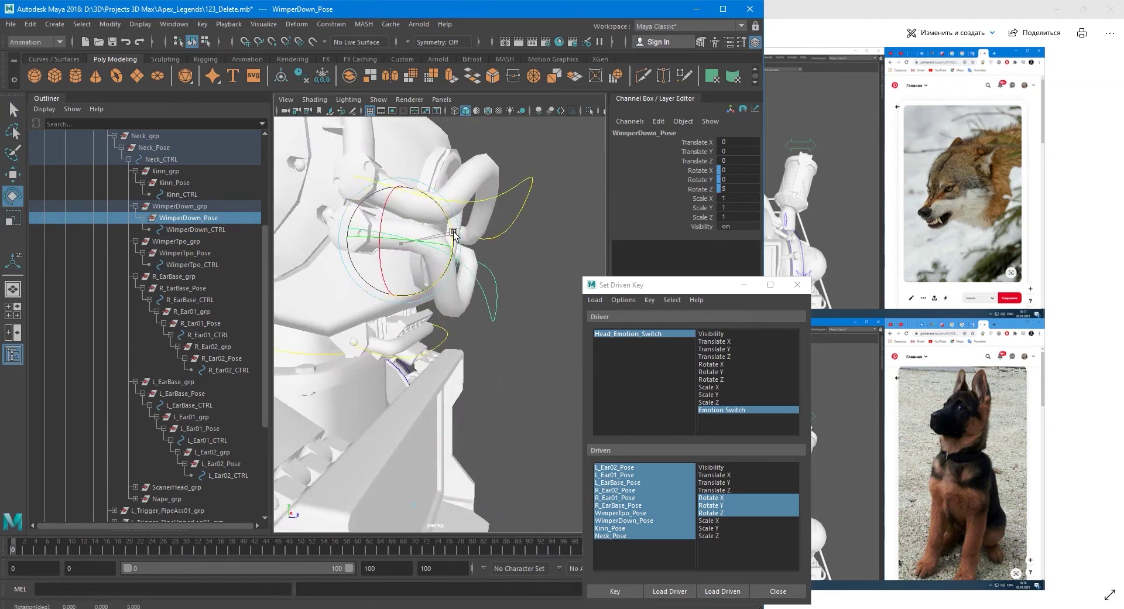
pyautogui.keyDown('alt'); pyautogui.moveTo(455, 247); pyautogui.dragTo(471, 306, button='middle'); pyautogui.keyUp('alt')
pyautogui.scroll(5, 485, 270)
pyautogui.scroll(-6, 471, 307)
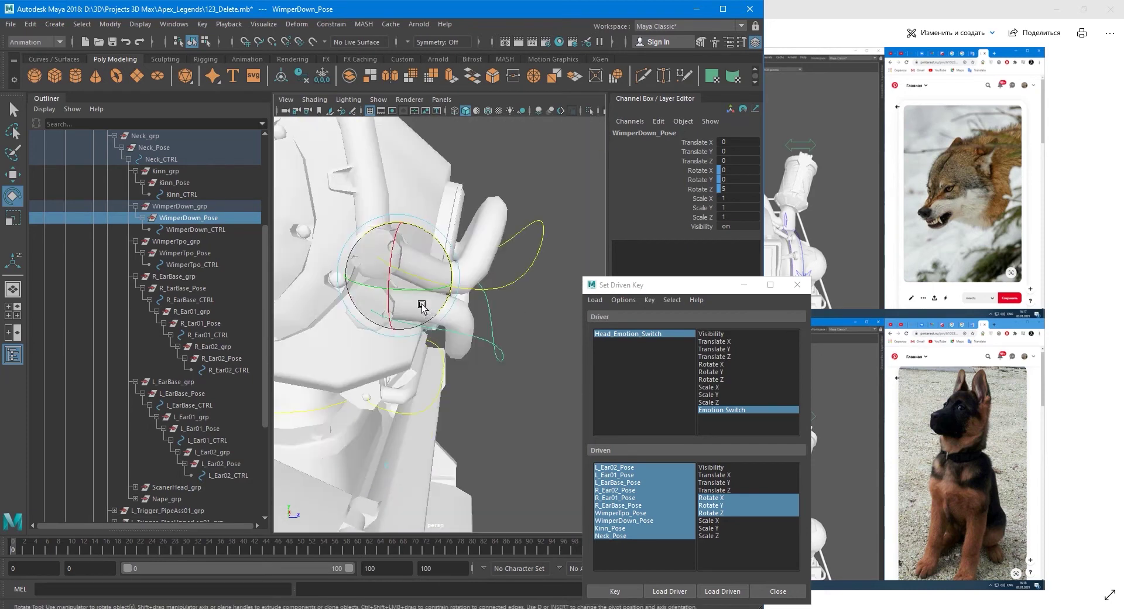
# Deselect the lower eyelid group and examine the Angry head pose from the front and the side.
pyautogui.press('q')
pyautogui.keyDown('alt'); pyautogui.moveTo(476, 345); pyautogui.dragTo(400, 341); pyautogui.keyUp('alt')
pyautogui.click(518, 352)
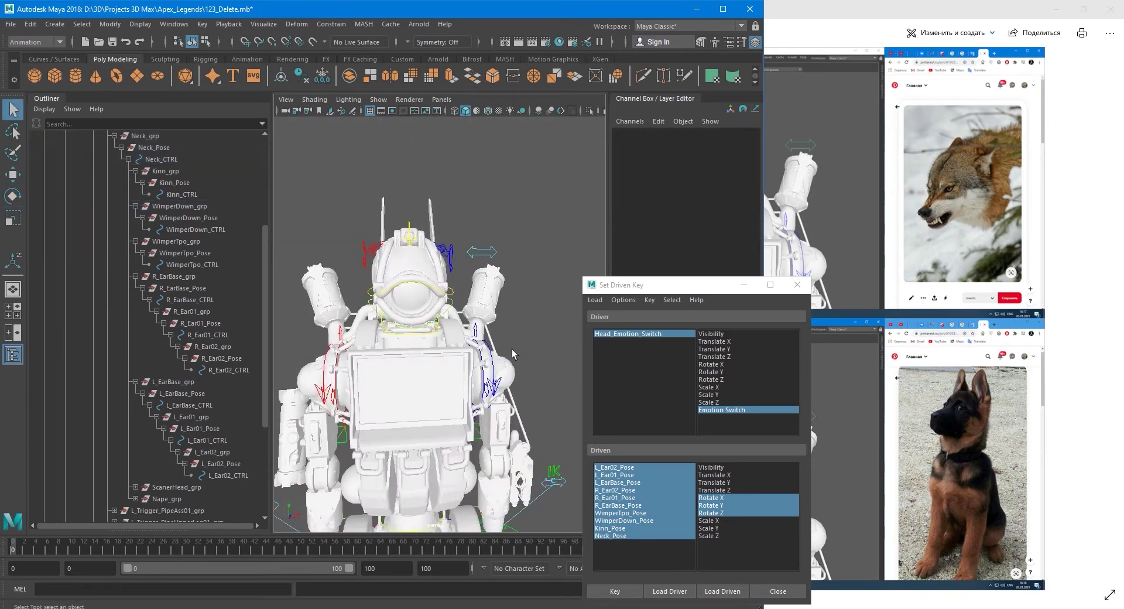
pyautogui.moveTo(485, 347)
pyautogui.keyDown('alt'); pyautogui.mouseDown()
pyautogui.moveTo(458, 331)
pyautogui.moveTo(316, 343)
pyautogui.moveTo(522, 348)
pyautogui.moveTo(467, 333)
pyautogui.moveTo(329, 338)
pyautogui.moveTo(474, 342)
pyautogui.mouseUp(); pyautogui.keyUp('alt')
pyautogui.scroll(-4, 486, 339)
pyautogui.scroll(6, 486, 338)
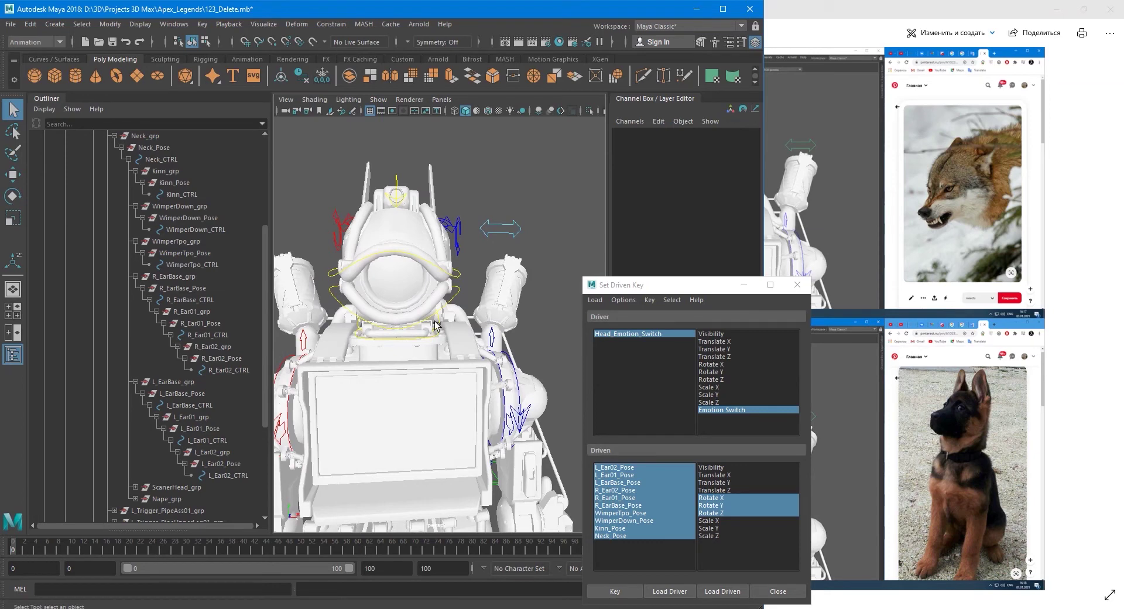
pyautogui.scroll(-3, 463, 337)
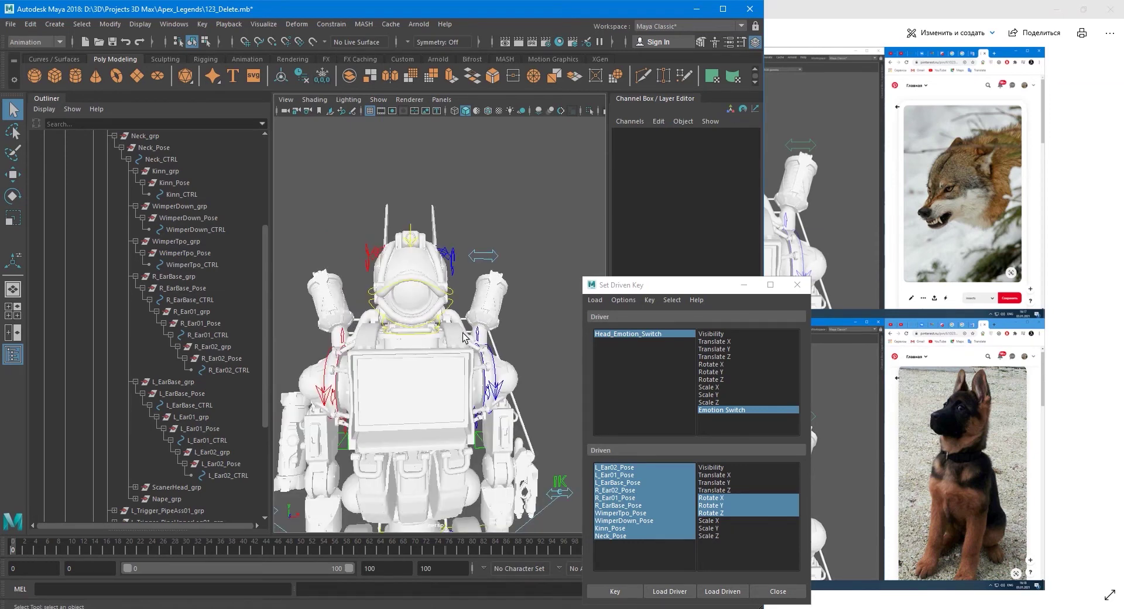
pyautogui.moveTo(490, 340)
pyautogui.keyDown('alt'); pyautogui.mouseDown()
pyautogui.moveTo(359, 326)
pyautogui.moveTo(475, 324)
pyautogui.mouseUp(); pyautogui.keyUp('alt')
pyautogui.keyDown('alt'); pyautogui.moveTo(505, 288); pyautogui.dragTo(504, 327, button='middle'); pyautogui.keyUp('alt')
pyautogui.scroll(3, 503, 322)
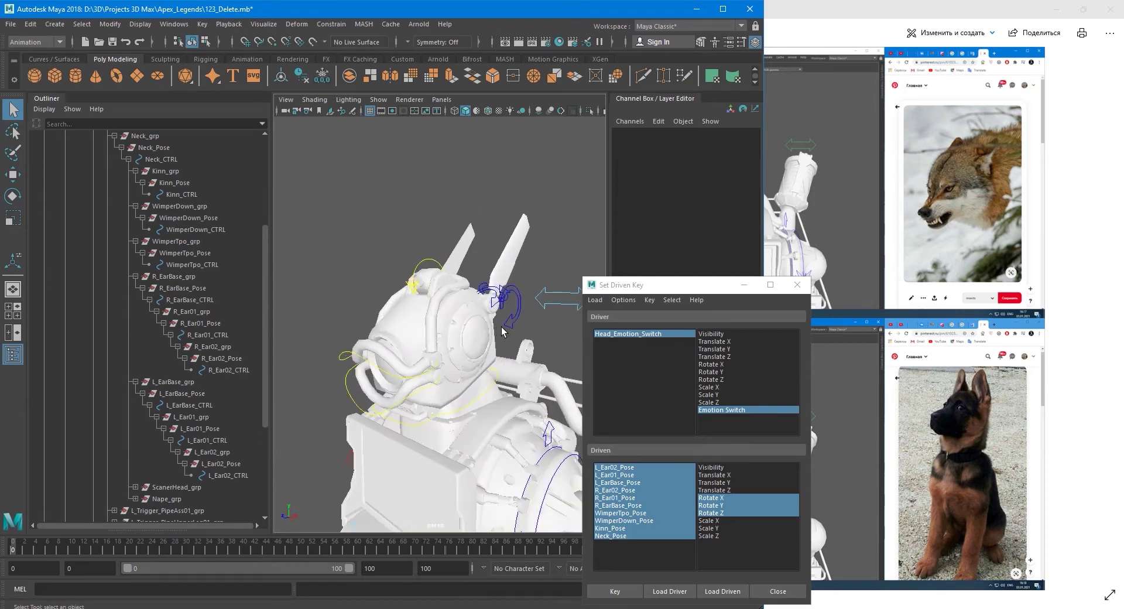
# Select L_Ear01_Pose and examine the left ear and its controls from the front and the side.
pyautogui.moveTo(494, 330)
pyautogui.keyDown('alt'); pyautogui.mouseDown()
pyautogui.moveTo(438, 319)
pyautogui.moveTo(513, 329)
pyautogui.mouseUp(); pyautogui.keyUp('alt')
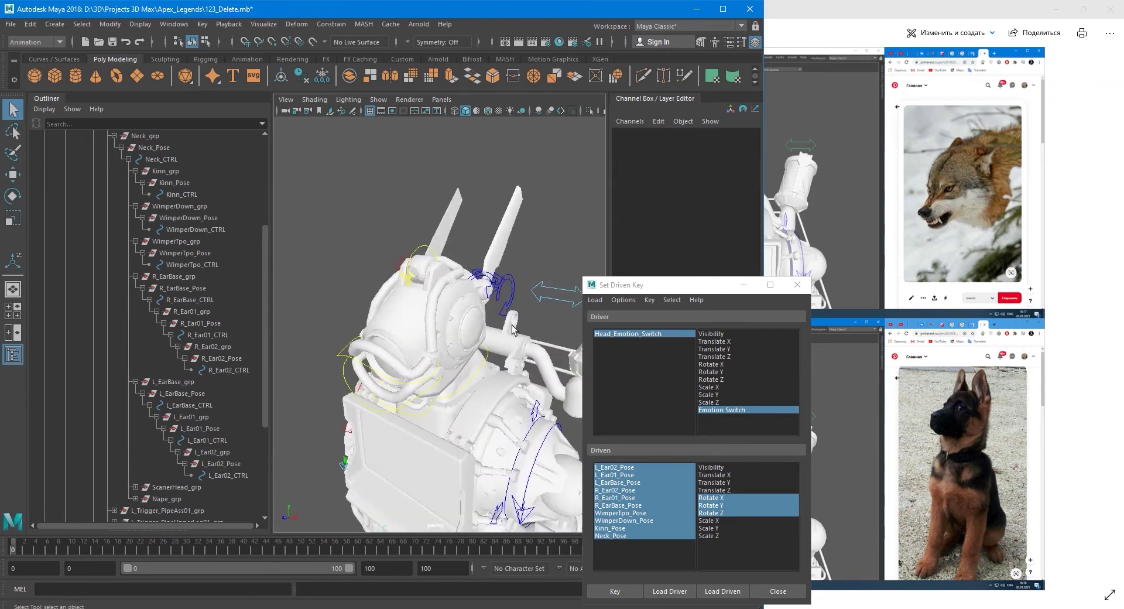
pyautogui.click(513, 287)
pyautogui.click(219, 429)
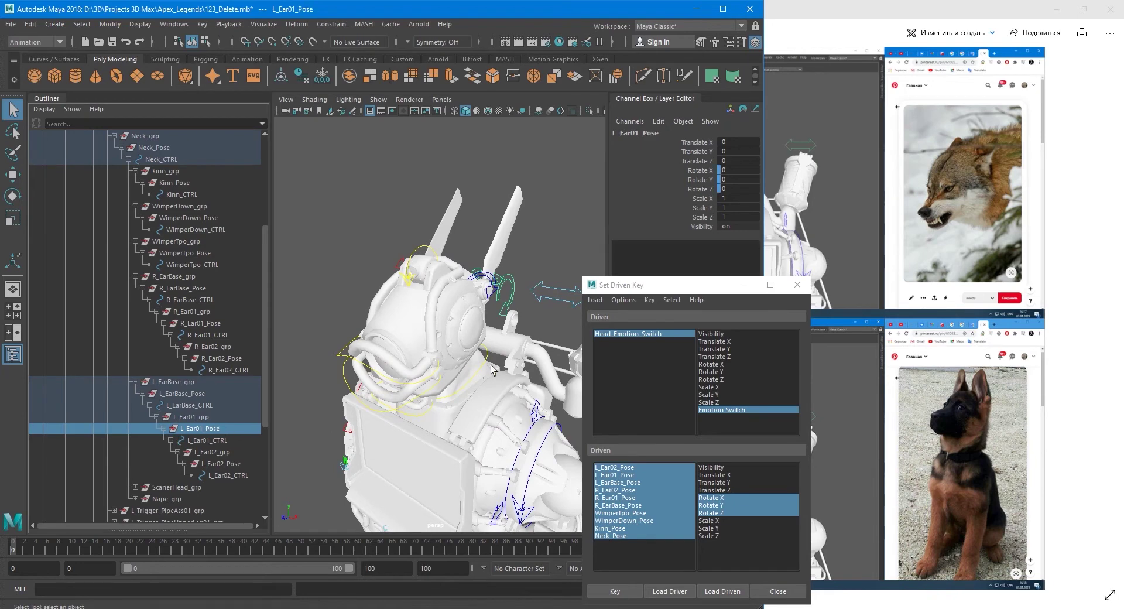
pyautogui.keyDown('alt'); pyautogui.moveTo(374, 339); pyautogui.dragTo(474, 332); pyautogui.keyUp('alt')
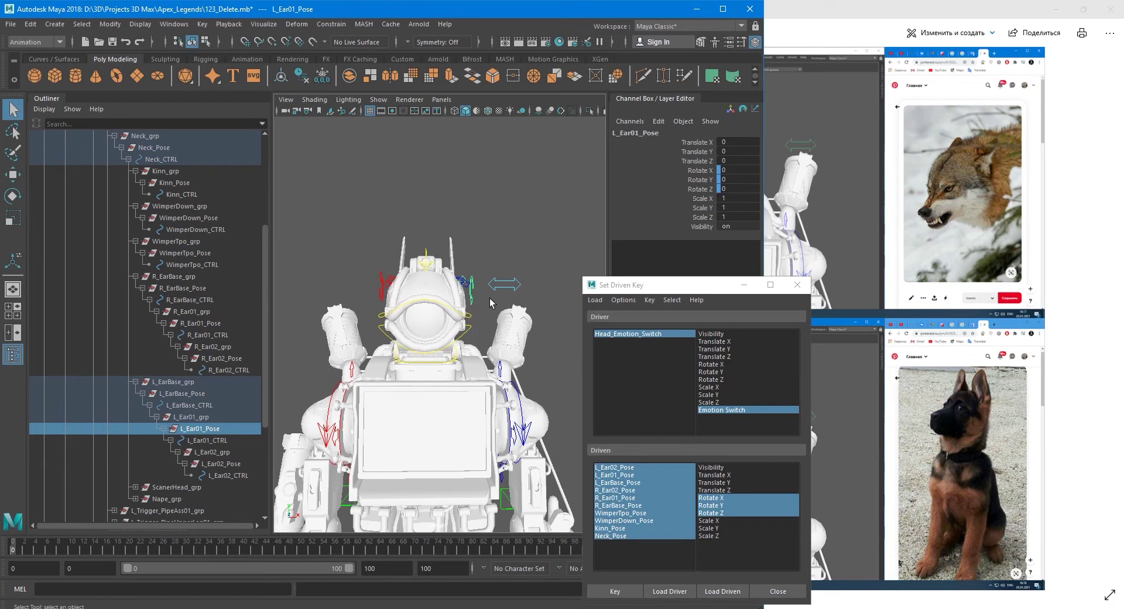
pyautogui.keyDown('alt'); pyautogui.moveTo(489, 297); pyautogui.dragTo(454, 346); pyautogui.keyUp('alt')
pyautogui.scroll(5, 455, 344)
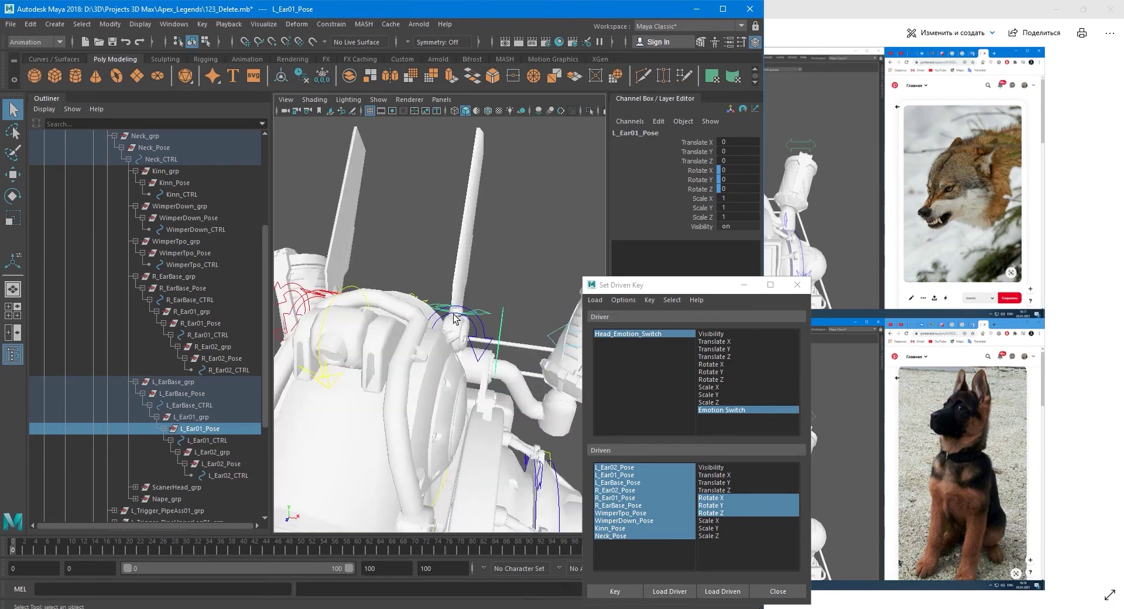
pyautogui.keyDown('alt'); pyautogui.moveTo(459, 298); pyautogui.dragTo(477, 331); pyautogui.keyUp('alt')
# Rotate L_Ear02_Pose to 80 about Z to turn the left ear blade for the Angry pose.
pyautogui.click(438, 305)
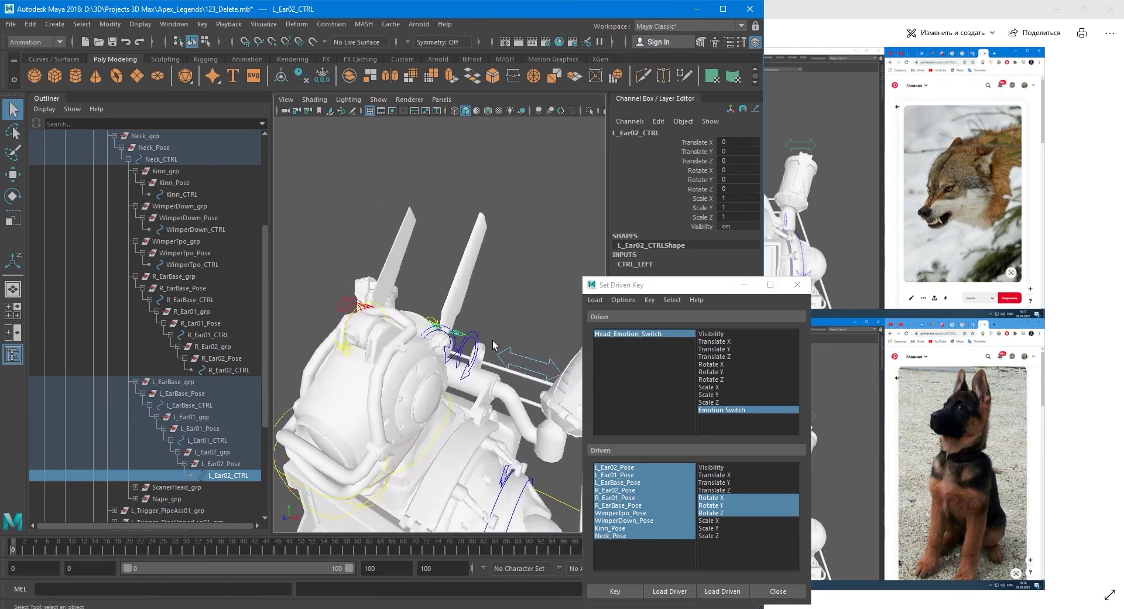
pyautogui.press('e')
pyautogui.click(212, 463)
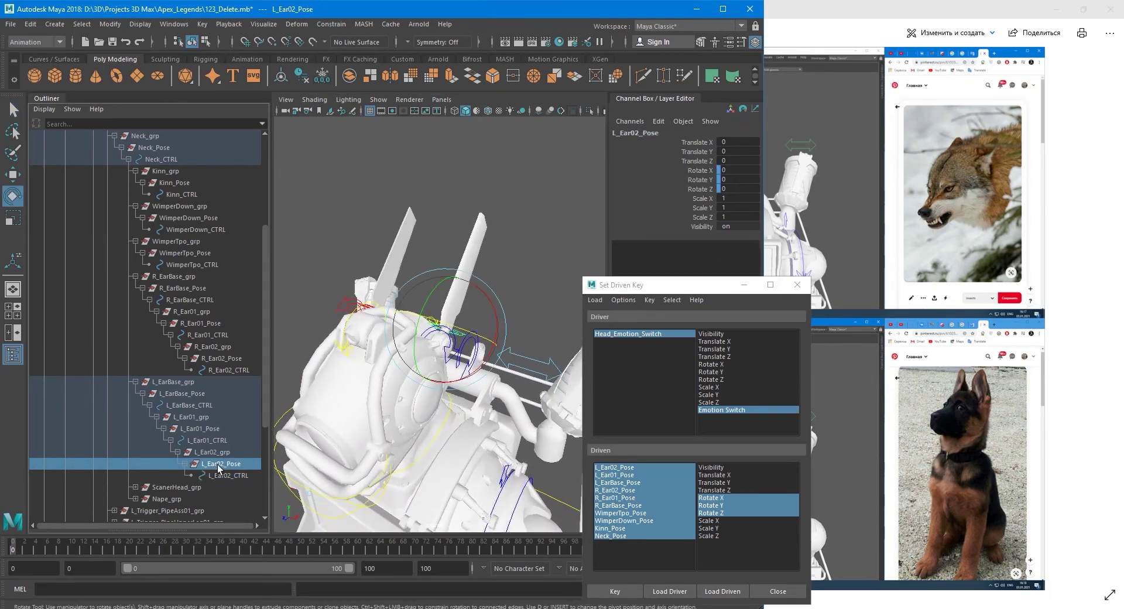
pyautogui.moveTo(468, 332); pyautogui.dragTo(311, 321)
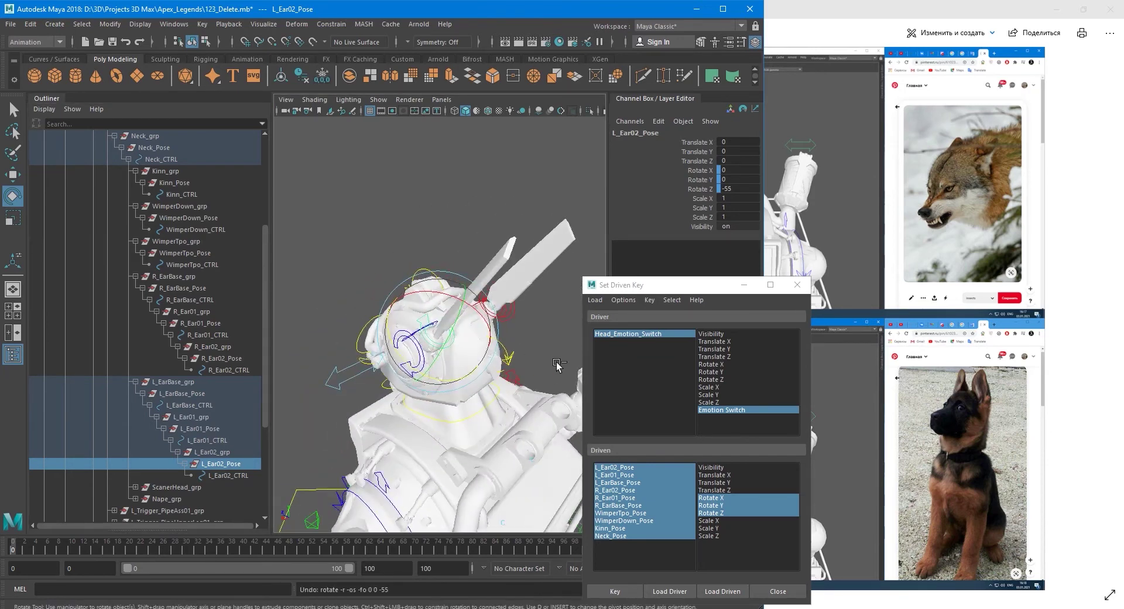
pyautogui.hotkey('ctrl', 'z')
pyautogui.keyDown('alt'); pyautogui.moveTo(526, 364); pyautogui.dragTo(556, 358); pyautogui.keyUp('alt')
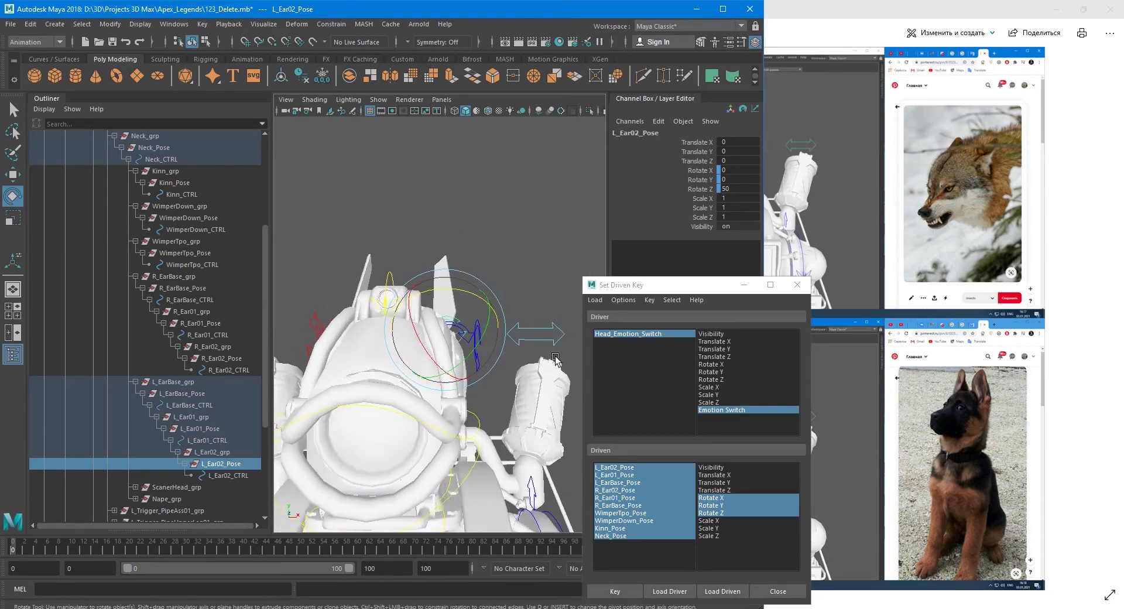
pyautogui.moveTo(472, 294); pyautogui.dragTo(486, 338)
pyautogui.press('q')
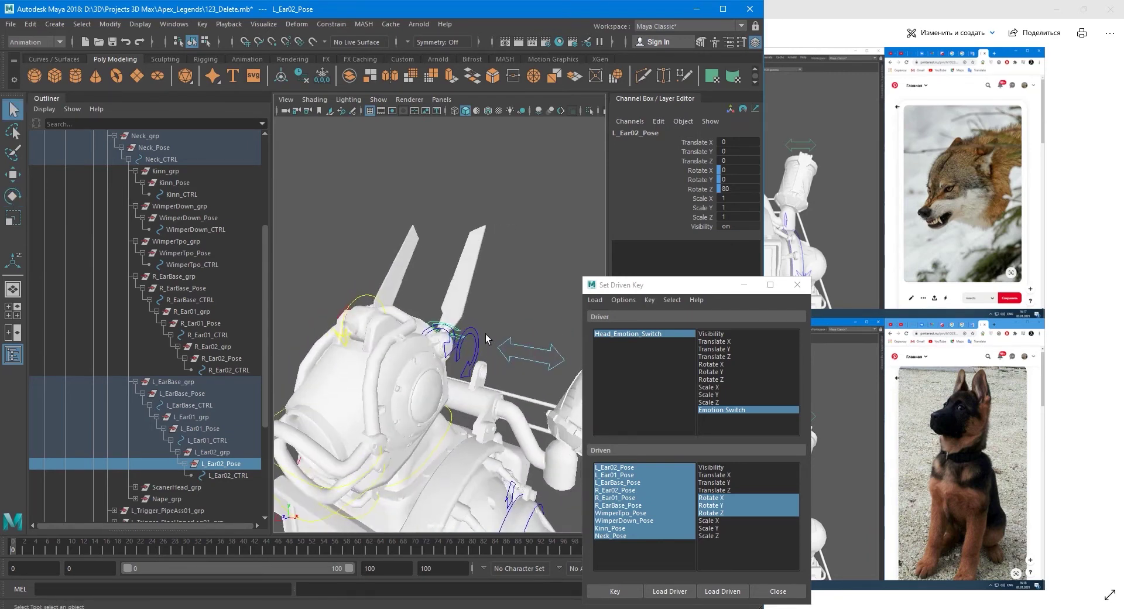
# Rotate L_Ear01_Pose to -15 about Z, then deselect it with the head seen from the front.
pyautogui.click(256, 439)
pyautogui.click(217, 428)
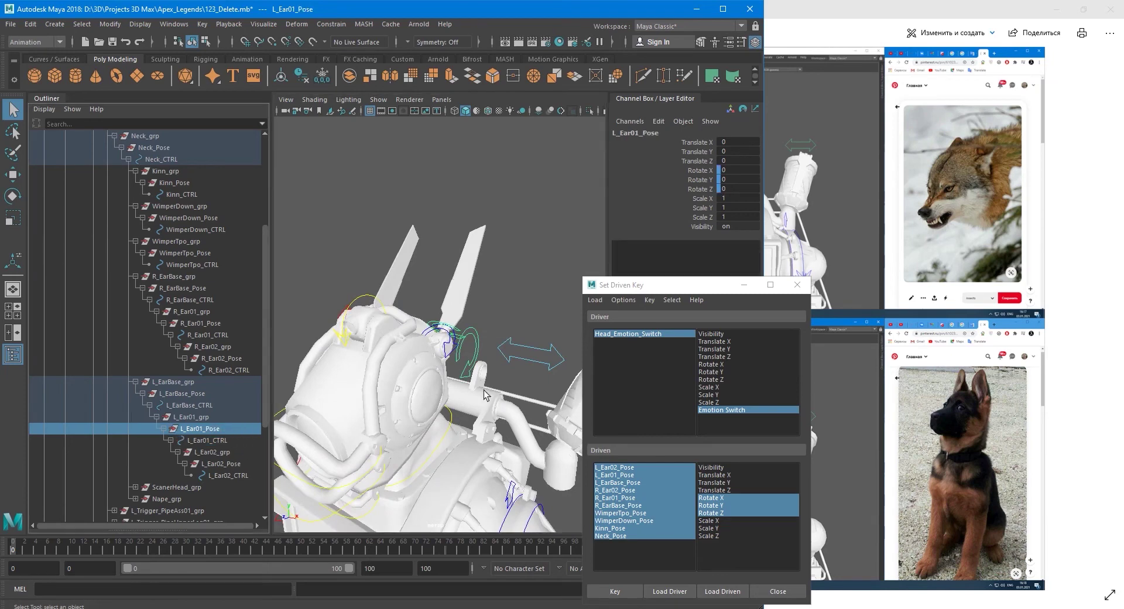
pyautogui.press('e')
pyautogui.keyDown('alt'); pyautogui.moveTo(421, 363); pyautogui.dragTo(474, 378); pyautogui.keyUp('alt')
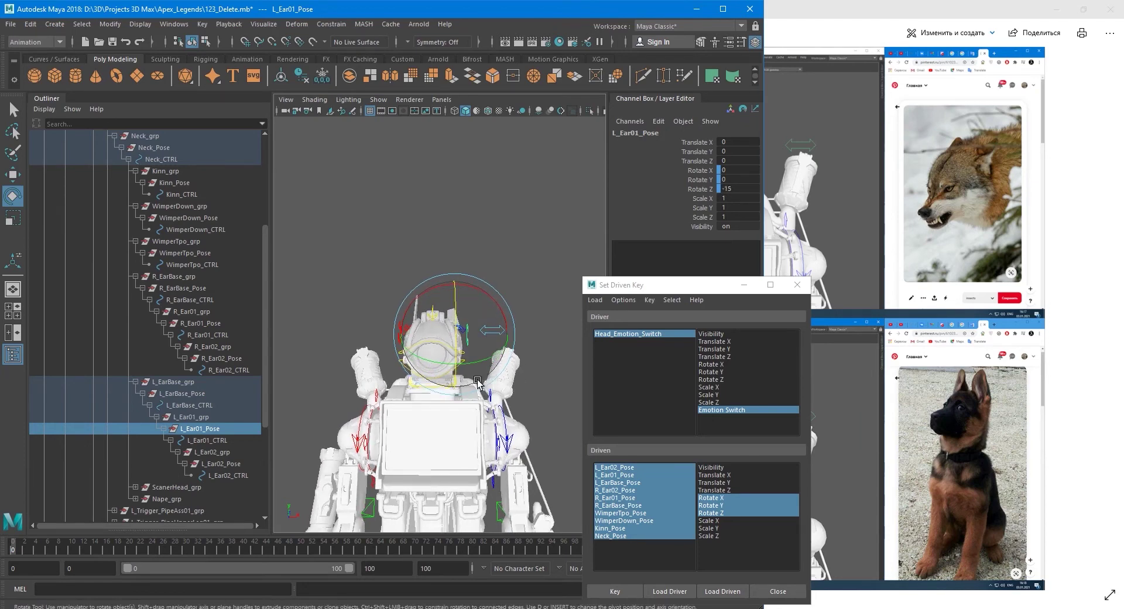
pyautogui.keyDown('alt'); pyautogui.moveTo(474, 377); pyautogui.dragTo(495, 364, button='middle'); pyautogui.keyUp('alt')
pyautogui.keyDown('alt'); pyautogui.moveTo(495, 364); pyautogui.dragTo(468, 380); pyautogui.keyUp('alt')
pyautogui.scroll(4, 504, 387)
pyautogui.press('q')
pyautogui.click(542, 318)
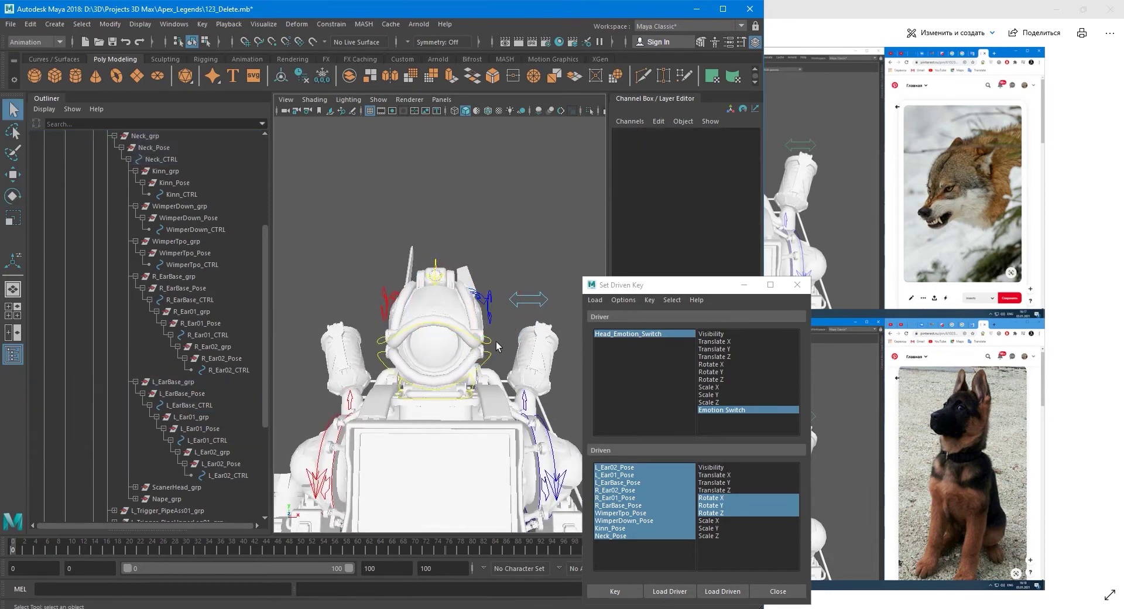
# Check the Z rotation of L_Ear01_Pose and rotate R_Ear01_Pose to the matching -15 about Z.
pyautogui.keyDown('alt'); pyautogui.moveTo(497, 342); pyautogui.dragTo(451, 355); pyautogui.keyUp('alt')
pyautogui.scroll(4, 451, 355)
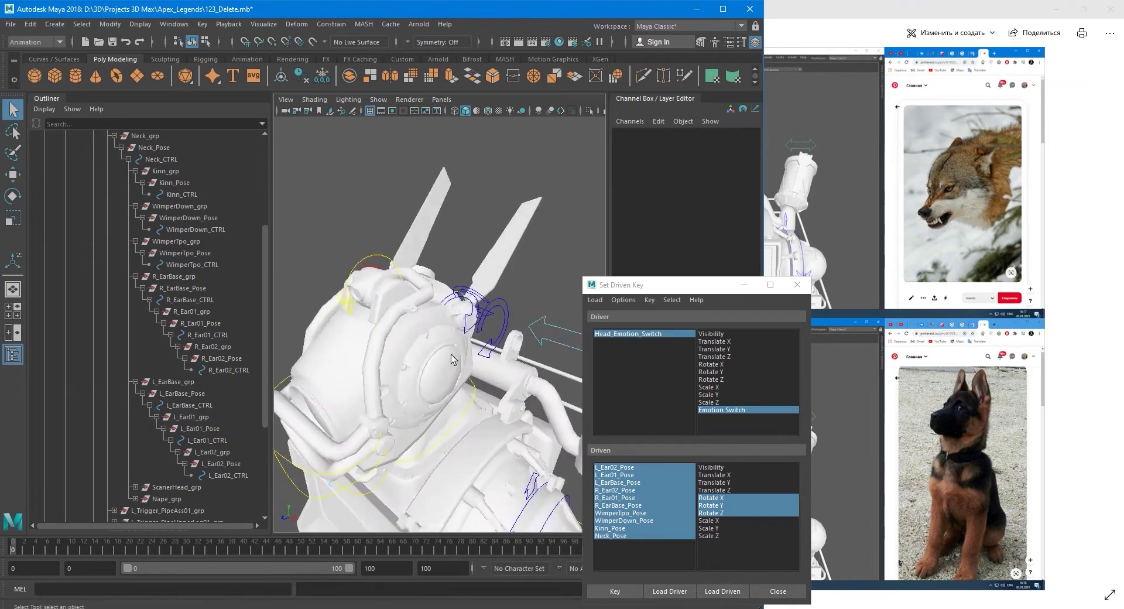
pyautogui.click(503, 320)
pyautogui.click(215, 429)
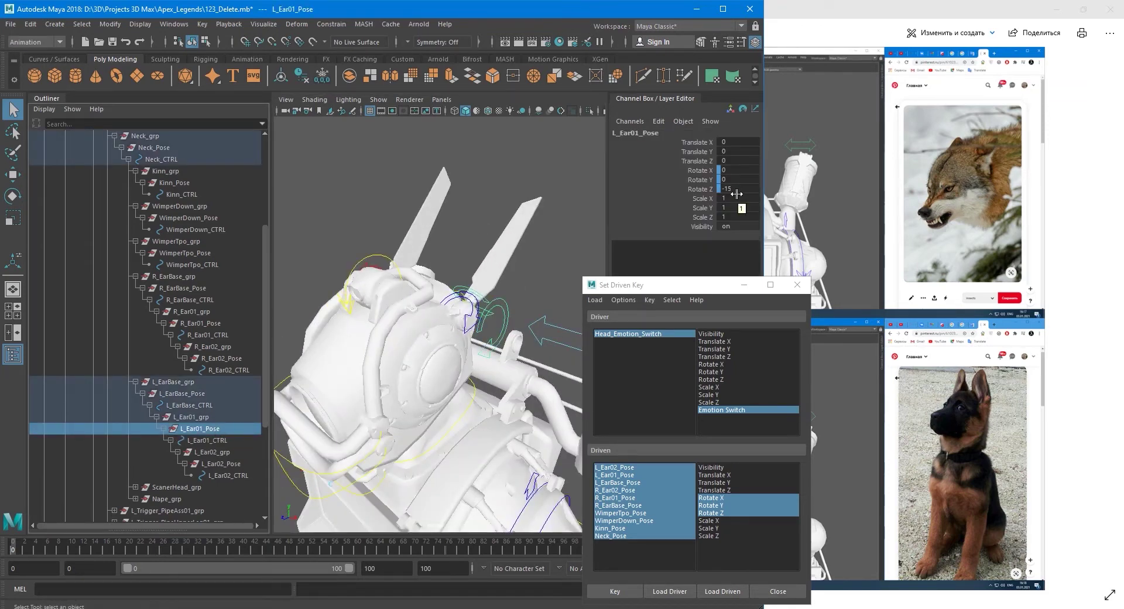
pyautogui.keyDown('alt'); pyautogui.moveTo(472, 300); pyautogui.dragTo(507, 326); pyautogui.keyUp('alt')
pyautogui.click(357, 311)
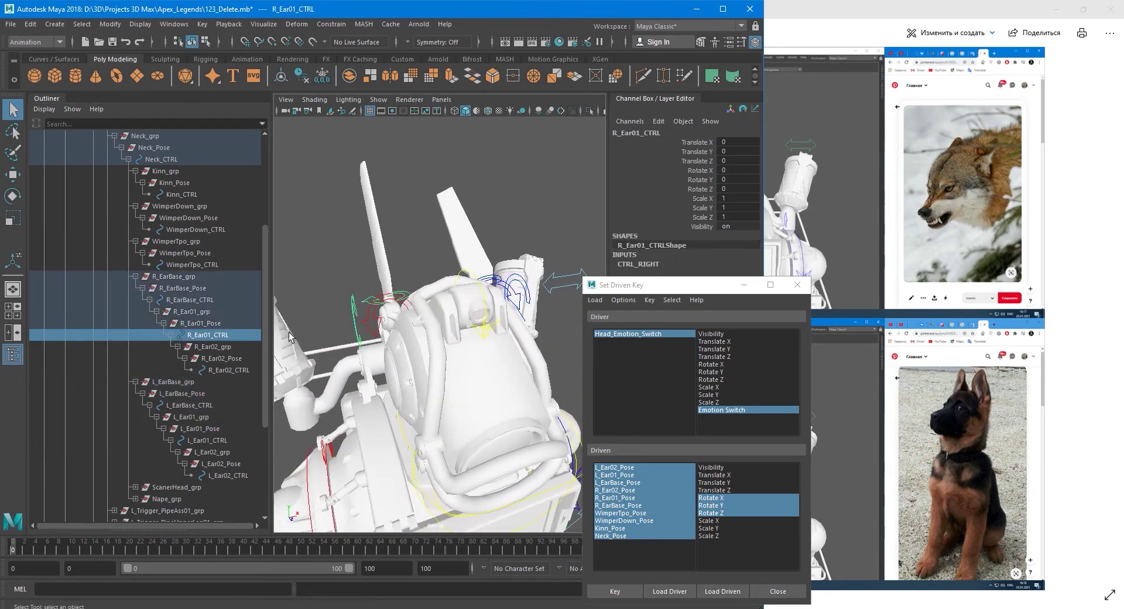
pyautogui.click(215, 327)
pyautogui.press('f')
pyautogui.press('e')
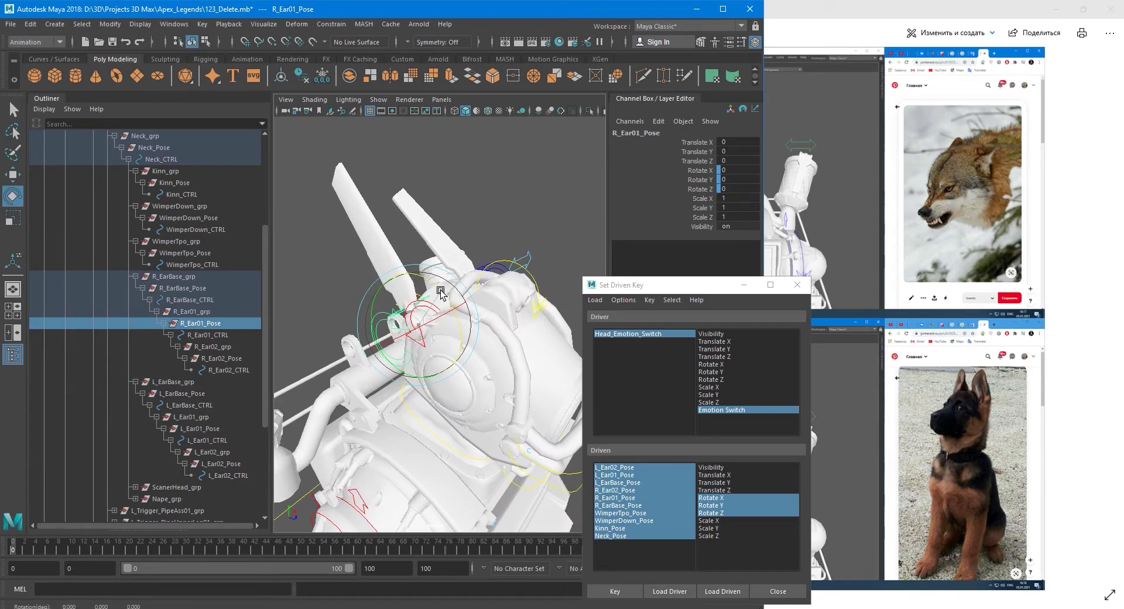
pyautogui.moveTo(440, 293); pyautogui.dragTo(432, 289)
pyautogui.press('q')
pyautogui.keyDown('alt'); pyautogui.moveTo(398, 321); pyautogui.dragTo(480, 304); pyautogui.keyUp('alt')
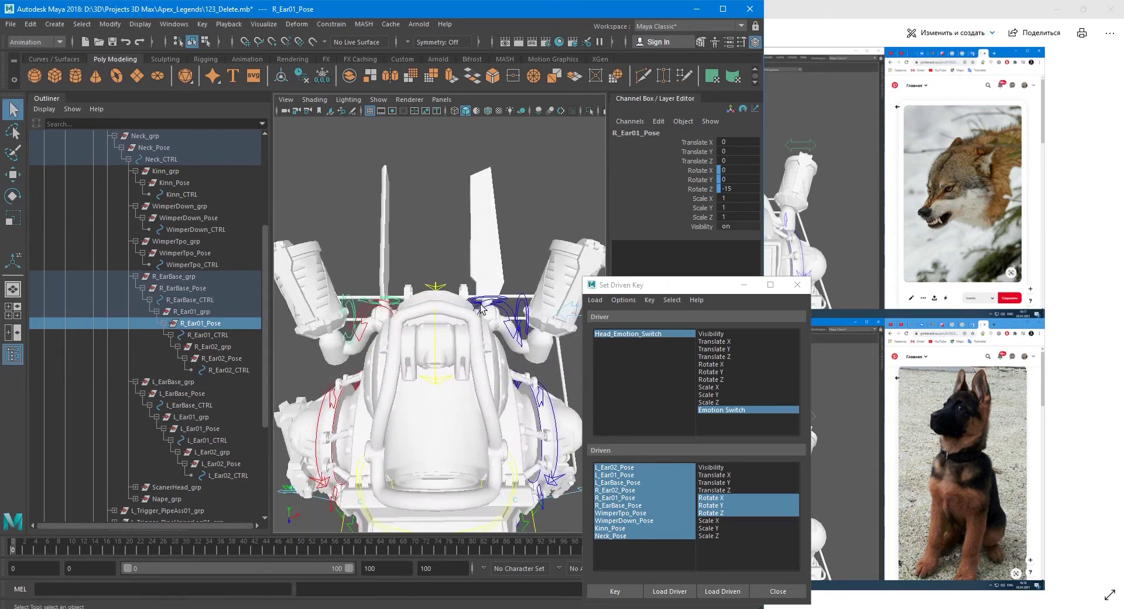
# Copy the Z rotation of L_Ear02_Pose to R_Ear02_Pose, setting it to 80, and deselect the ear group.
pyautogui.click(474, 299)
pyautogui.click(239, 464)
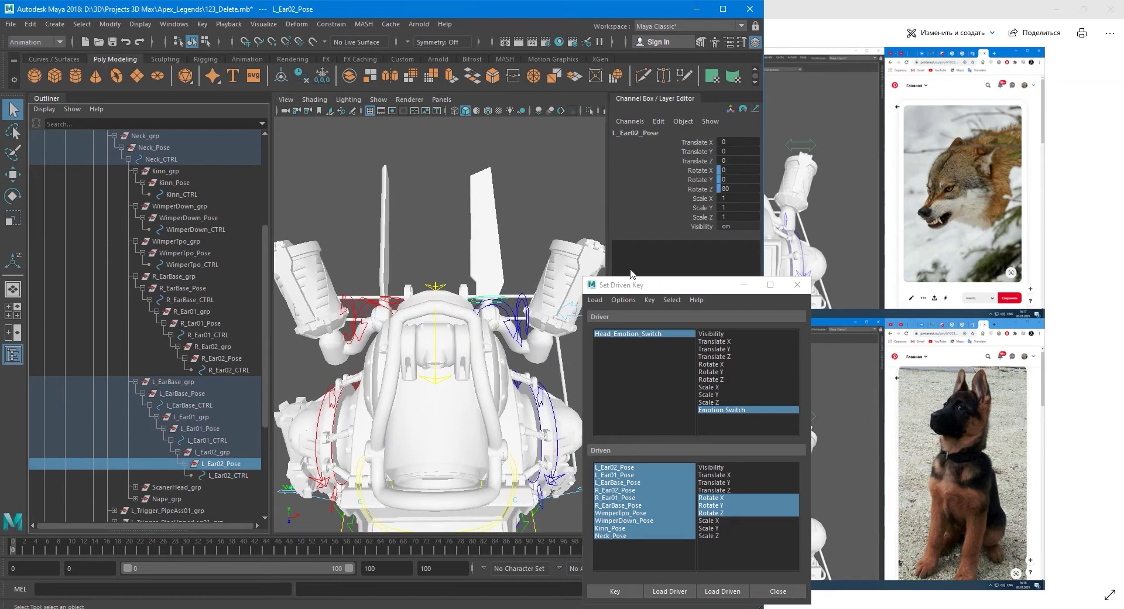
pyautogui.click(728, 187)
pyautogui.keyDown('alt'); pyautogui.moveTo(413, 320); pyautogui.dragTo(456, 321); pyautogui.keyUp('alt')
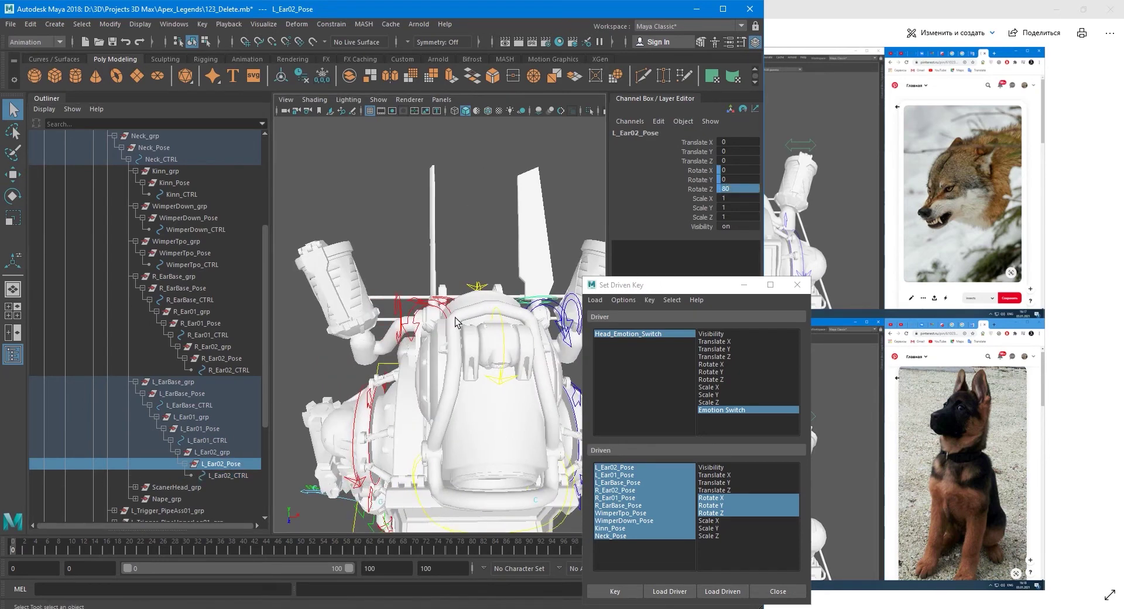
pyautogui.click(223, 358)
pyautogui.click(739, 187)
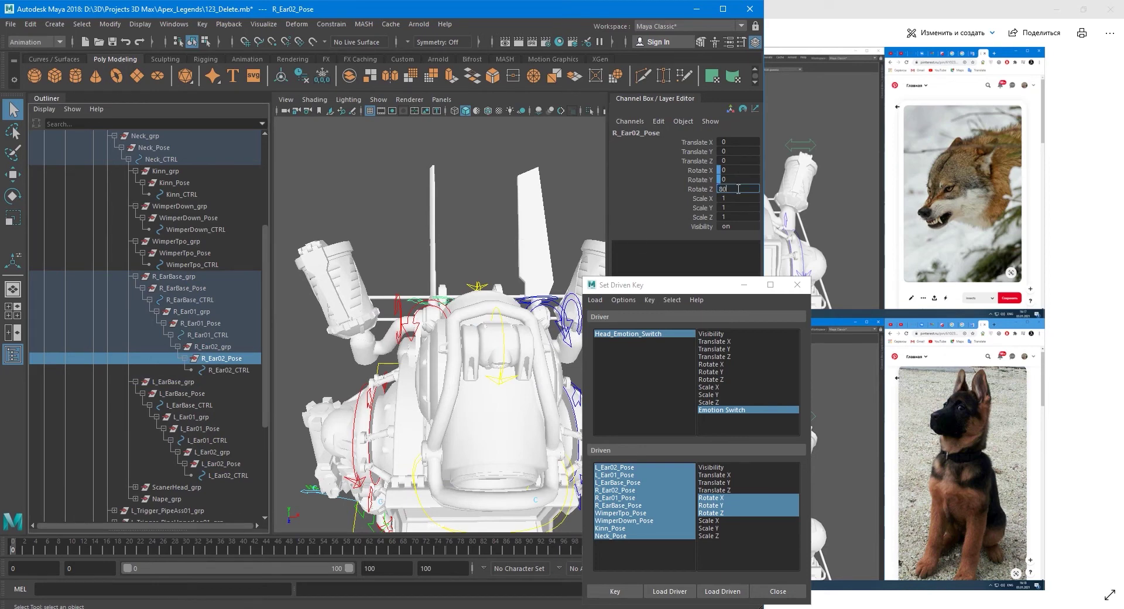
pyautogui.press('Return')
pyautogui.keyDown('alt'); pyautogui.moveTo(469, 280); pyautogui.dragTo(469, 237); pyautogui.keyUp('alt')
pyautogui.click(468, 237)
# Select Head_Emotion_Switch, set a driven key for the Angry pose, and change Emotion Switch to Disgust.
pyautogui.scroll(-3, 468, 237)
pyautogui.keyDown('alt'); pyautogui.moveTo(509, 299); pyautogui.dragTo(450, 250, button='middle'); pyautogui.keyUp('alt')
pyautogui.keyDown('alt'); pyautogui.moveTo(479, 311); pyautogui.dragTo(503, 323); pyautogui.keyUp('alt')
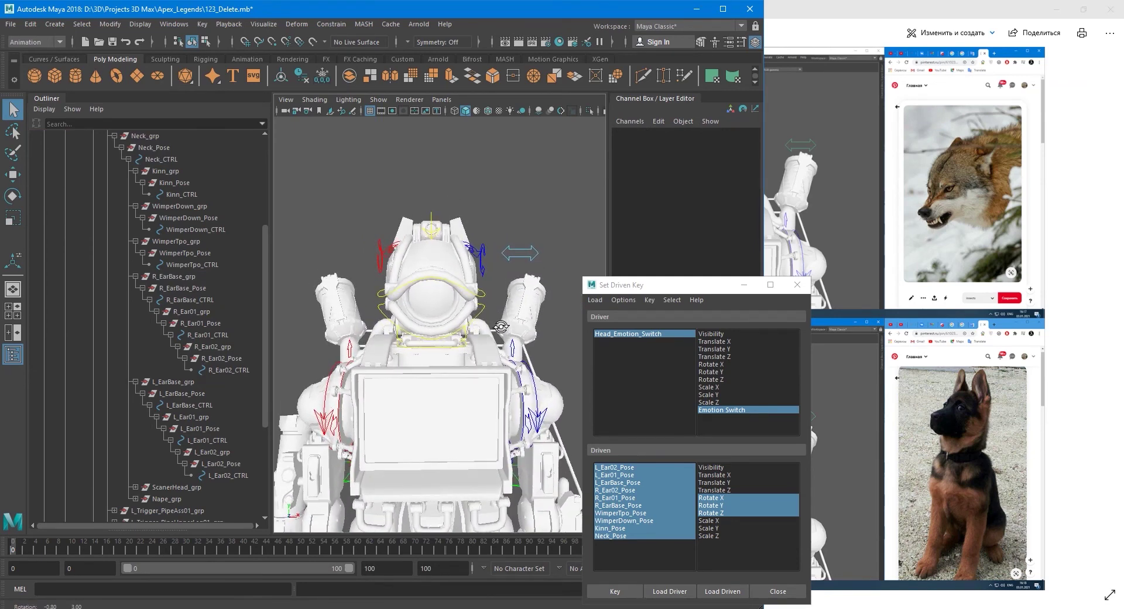
pyautogui.click(518, 256)
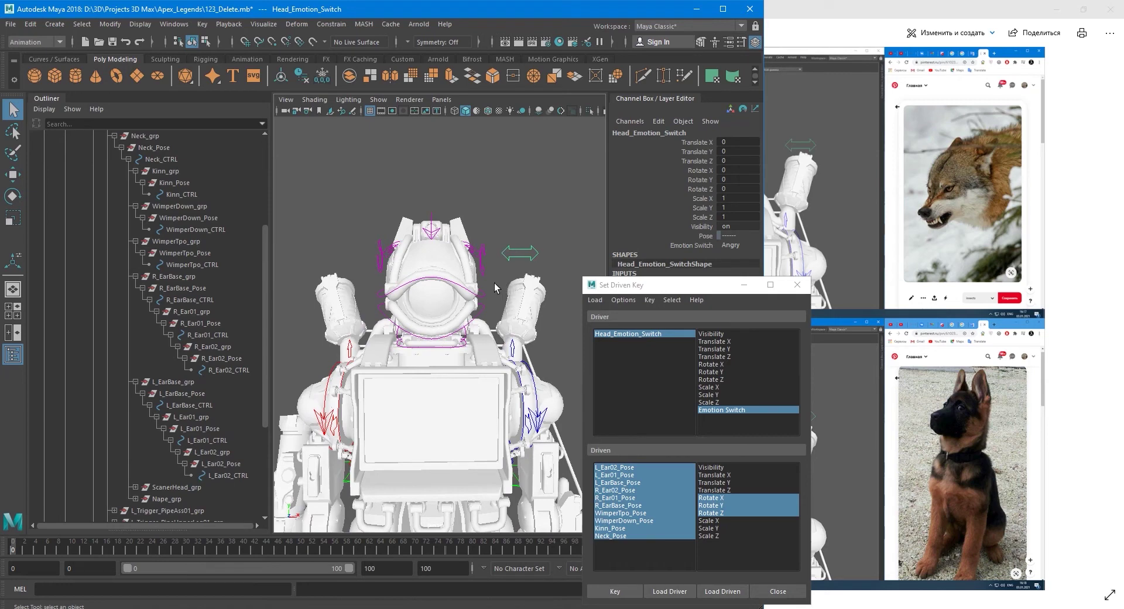
pyautogui.keyDown('alt'); pyautogui.moveTo(494, 283); pyautogui.dragTo(494, 283); pyautogui.keyUp('alt')
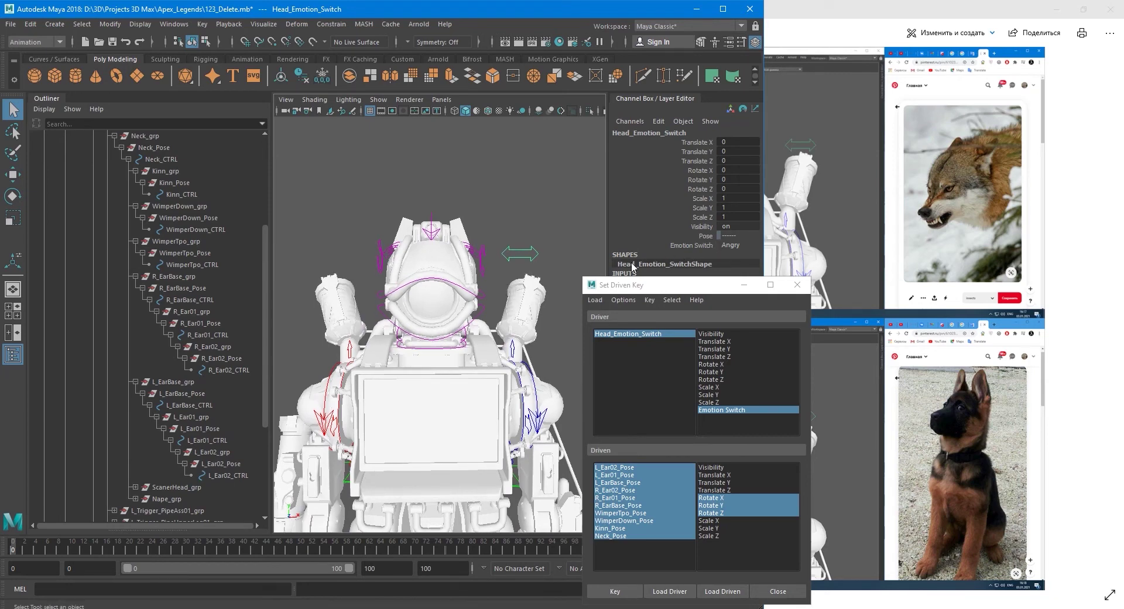
pyautogui.moveTo(518, 295)
pyautogui.keyDown('alt'); pyautogui.mouseDown()
pyautogui.moveTo(495, 296)
pyautogui.moveTo(518, 295)
pyautogui.mouseUp(); pyautogui.keyUp('alt')
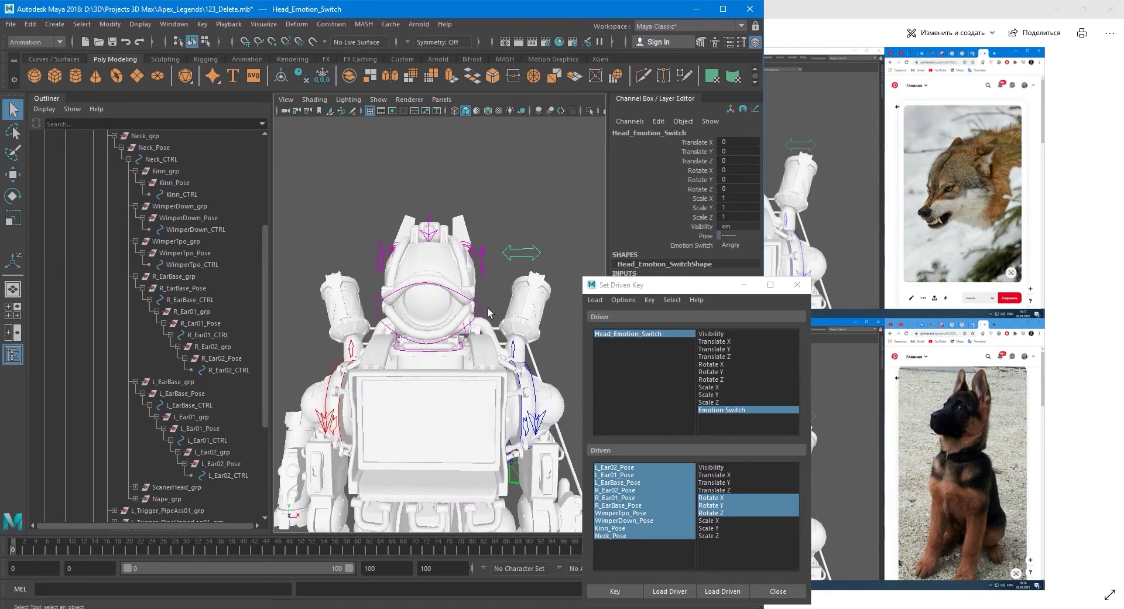
pyautogui.click(607, 591)
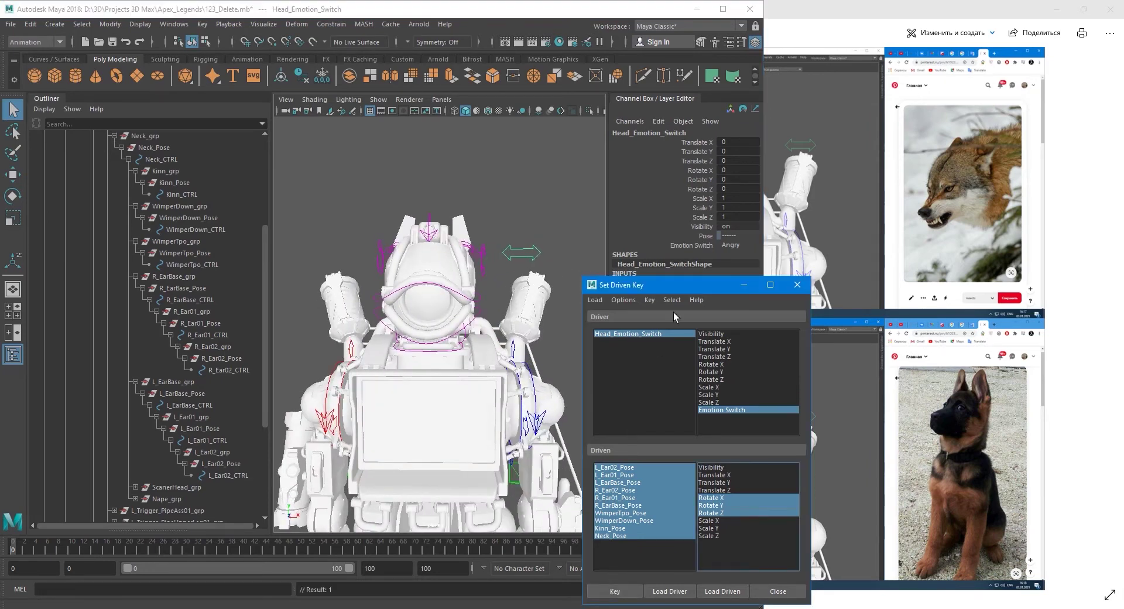
pyautogui.click(676, 244)
pyautogui.moveTo(535, 240)
pyautogui.mouseDown(button='middle')
pyautogui.moveTo(556, 229)
pyautogui.moveTo(377, 224)
pyautogui.moveTo(535, 236)
pyautogui.mouseUp(button='middle')
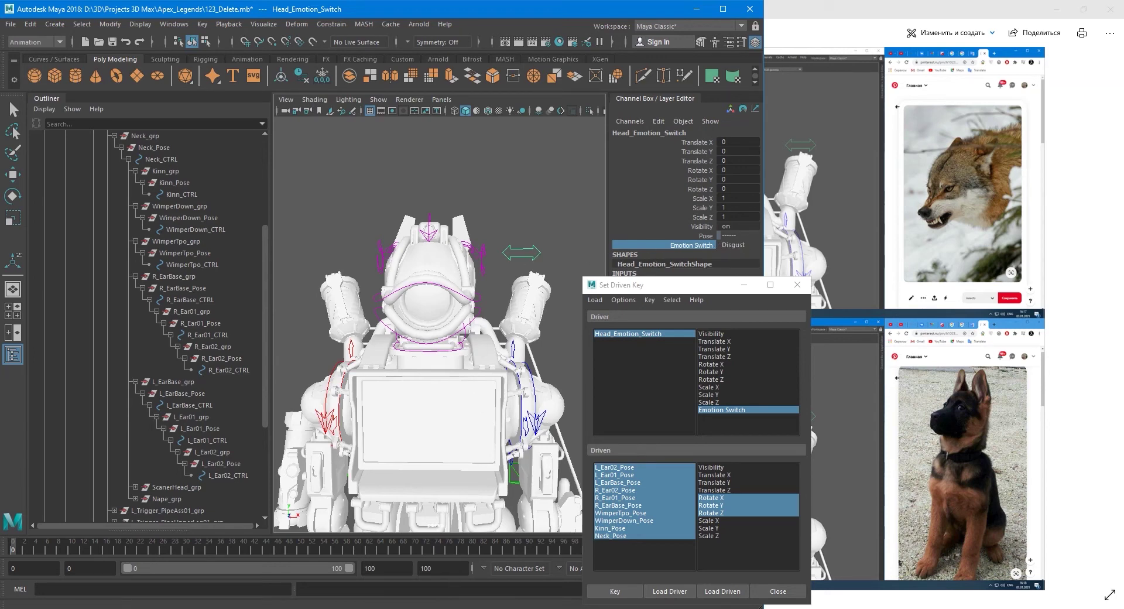
# Switch to Bake_Base_3.png in Photos and fit its window beside the Maya viewport, showing the shaggy dog reference.
pyautogui.moveTo(330, 608)
pyautogui.moveTo(502, 608)
pyautogui.click(441, 556)
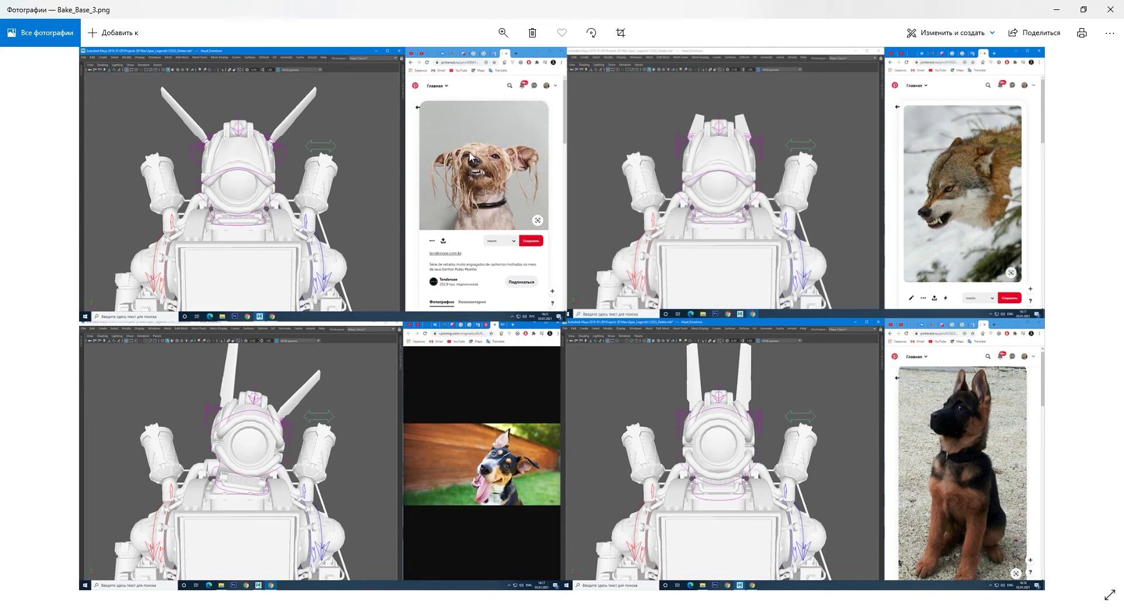
pyautogui.moveTo(538, 20); pyautogui.dragTo(1025, 20)
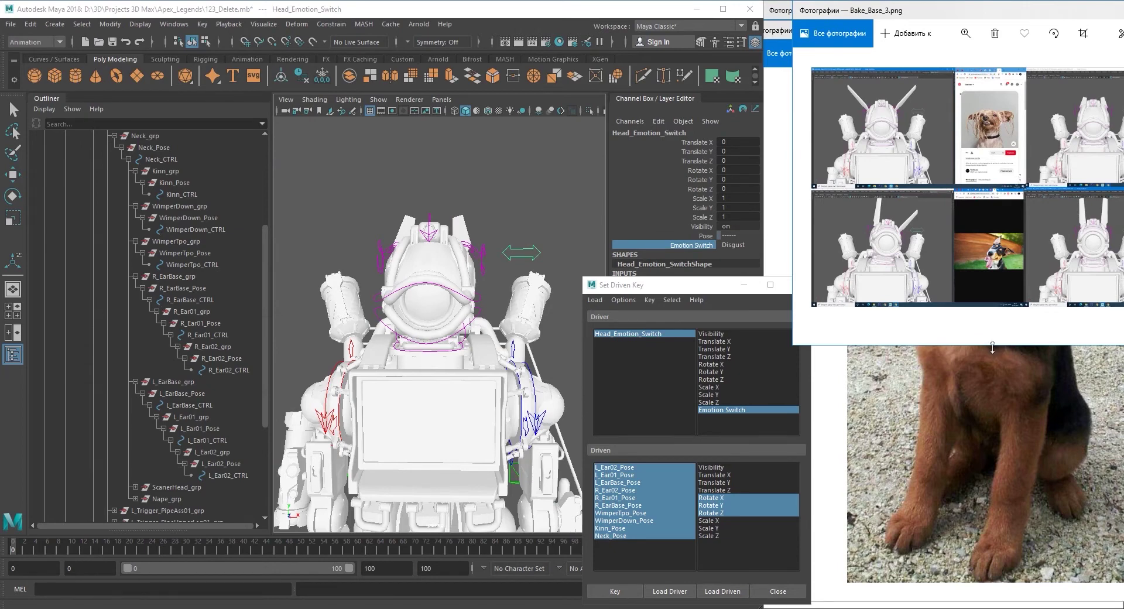
pyautogui.moveTo(992, 347); pyautogui.dragTo(989, 558)
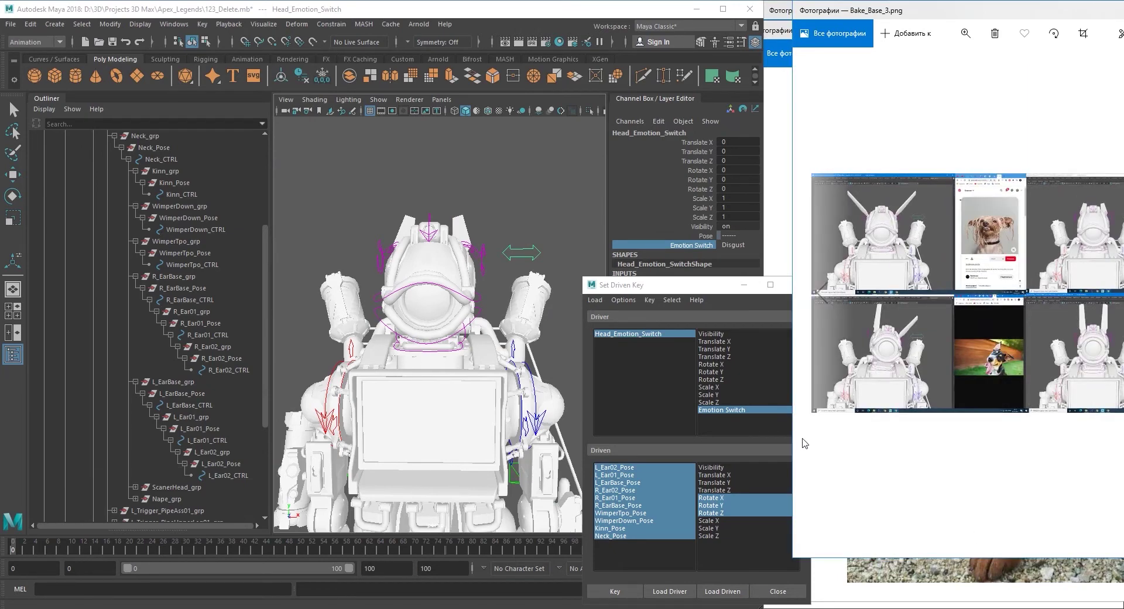
pyautogui.moveTo(793, 409); pyautogui.dragTo(707, 410)
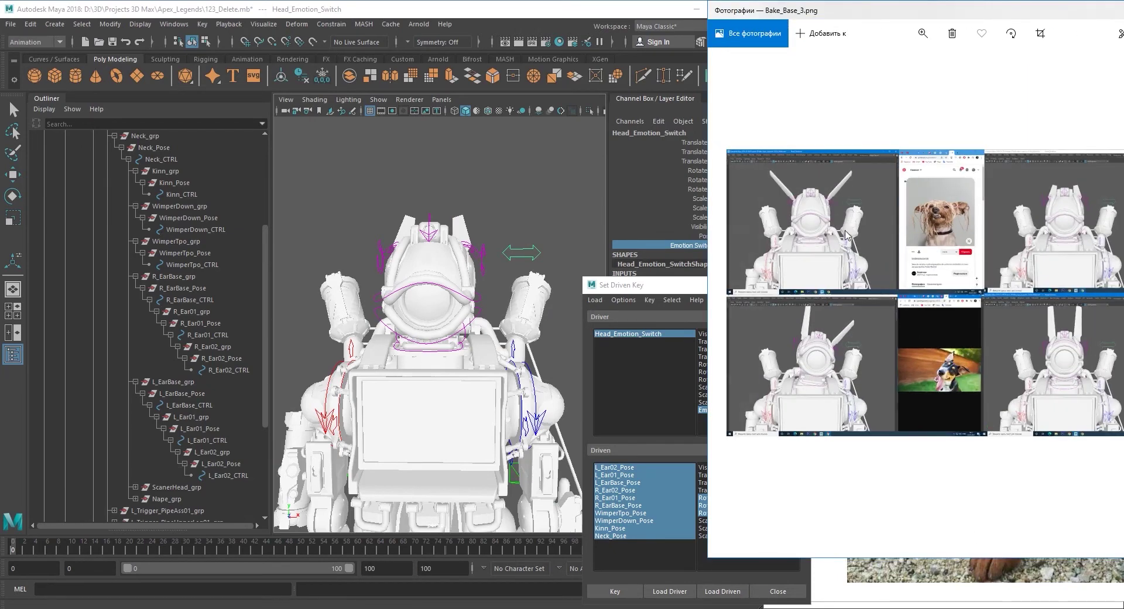
pyautogui.moveTo(856, 19); pyautogui.dragTo(948, 46)
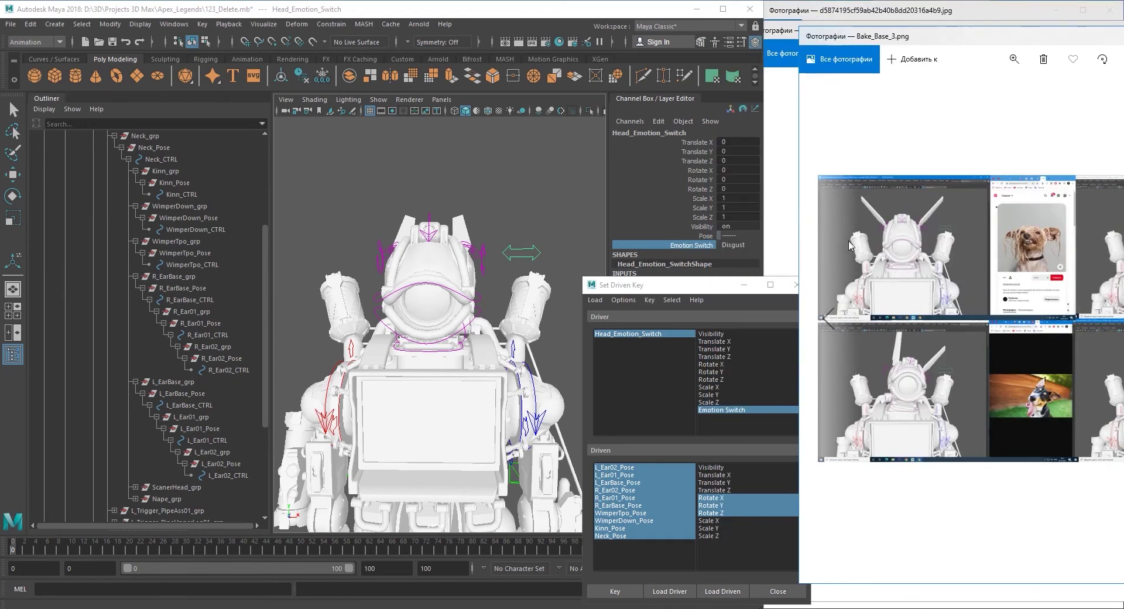
pyautogui.moveTo(798, 253); pyautogui.dragTo(708, 251)
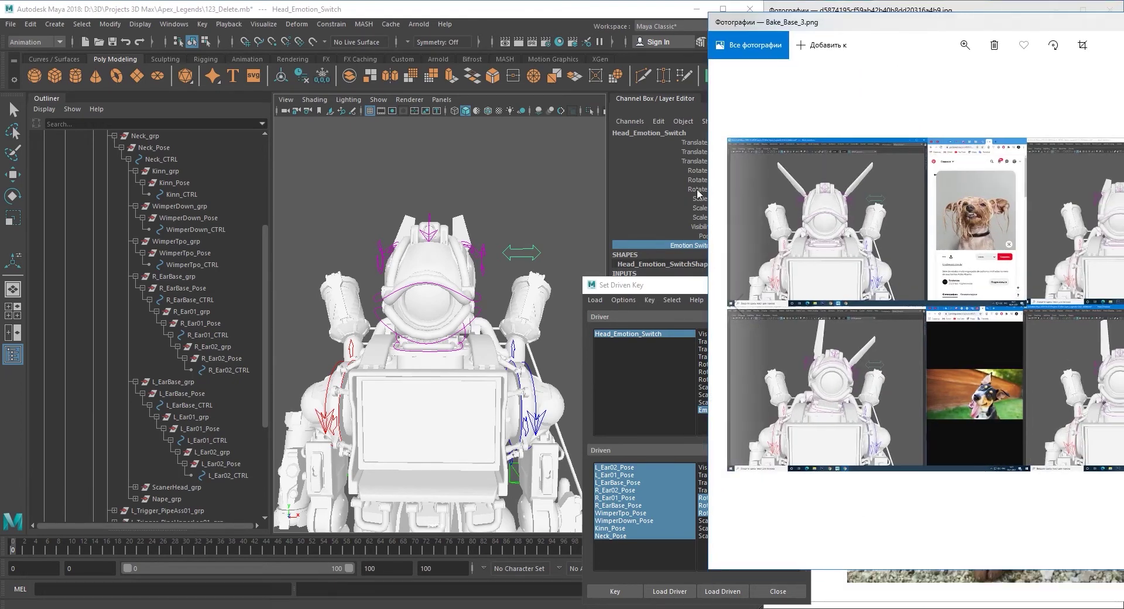
pyautogui.moveTo(709, 193); pyautogui.dragTo(466, 193)
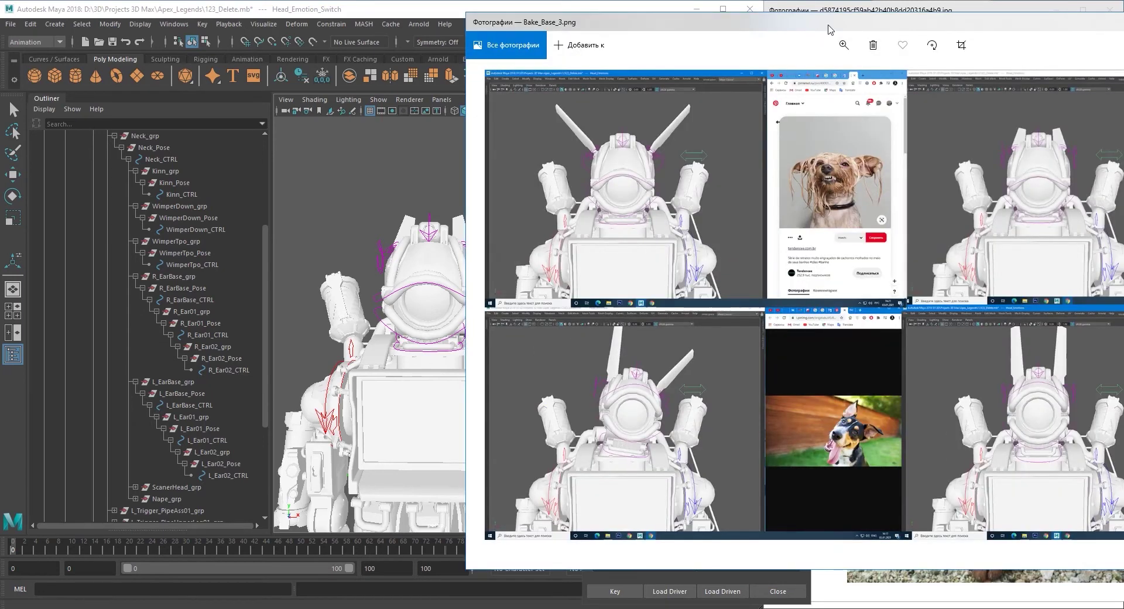
pyautogui.moveTo(827, 28); pyautogui.dragTo(966, 65)
pyautogui.moveTo(603, 240); pyautogui.dragTo(520, 240)
pyautogui.moveTo(547, 58); pyautogui.dragTo(530, 6)
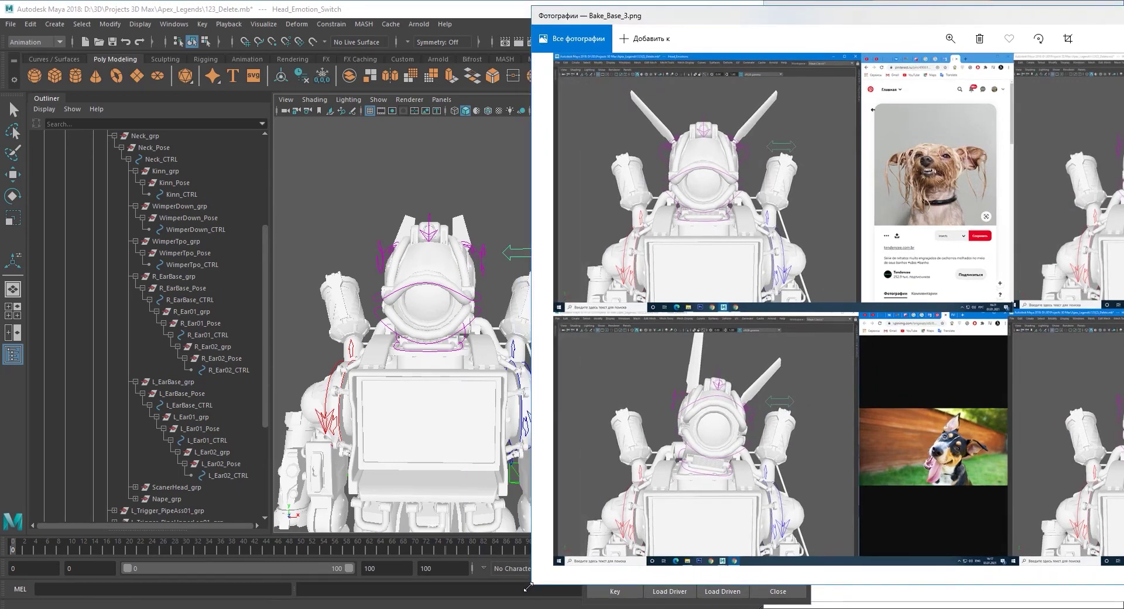
pyautogui.moveTo(529, 583); pyautogui.dragTo(534, 603)
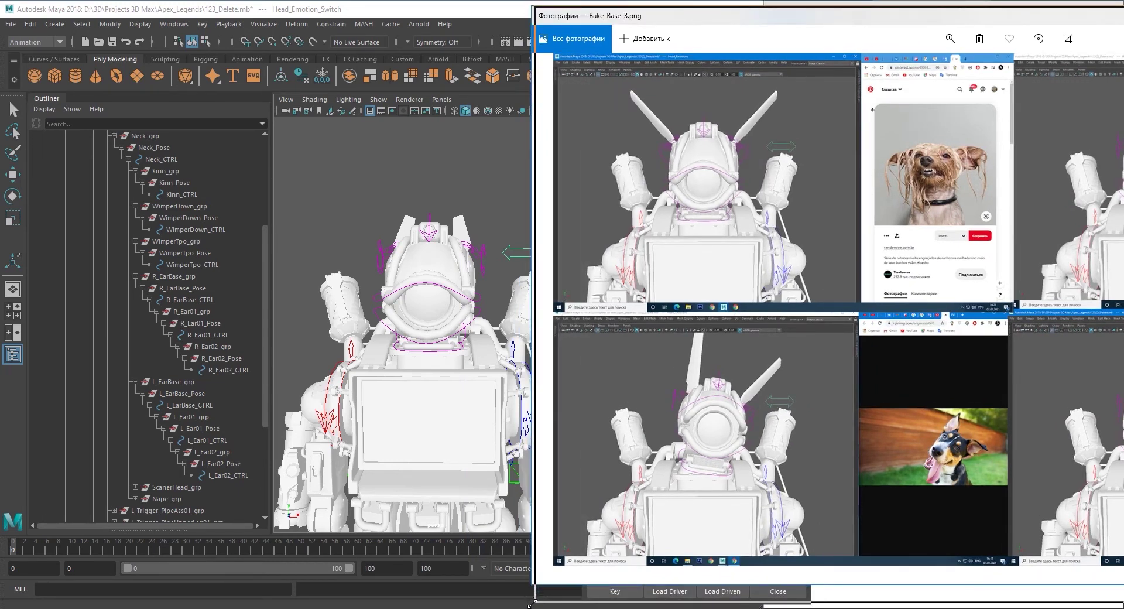
# Switch back to the Maya window and inspect Neck_CTRL and Kinn_CTRL on the robot's head against the dog reference.
pyautogui.click(421, 16)
pyautogui.keyDown('alt'); pyautogui.moveTo(419, 330); pyautogui.dragTo(367, 331); pyautogui.keyUp('alt')
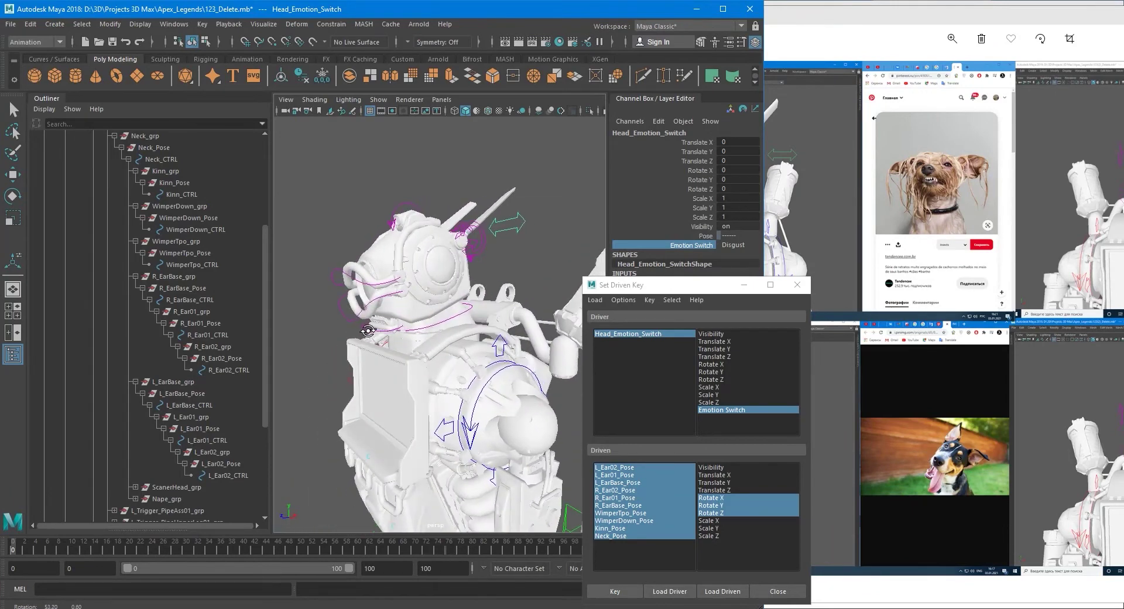
pyautogui.press('alt')
pyautogui.click(443, 326)
pyautogui.keyDown('alt'); pyautogui.moveTo(443, 326); pyautogui.dragTo(496, 266); pyautogui.keyUp('alt')
pyautogui.scroll(4, 553, 332)
pyautogui.keyDown('alt'); pyautogui.moveTo(511, 318); pyautogui.dragTo(534, 320); pyautogui.keyUp('alt')
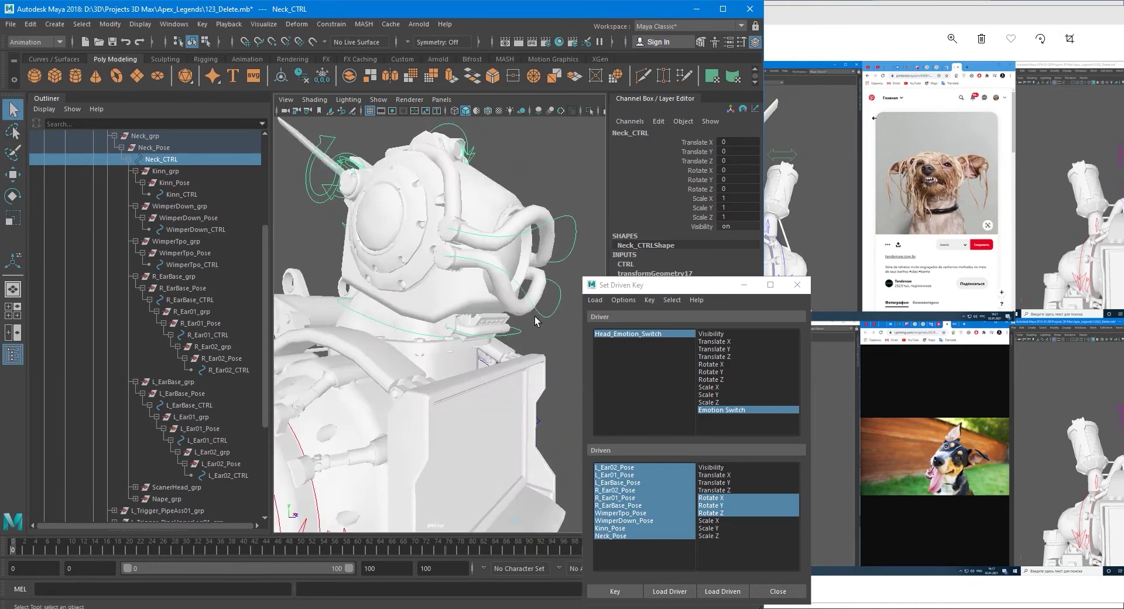
pyautogui.click(429, 330)
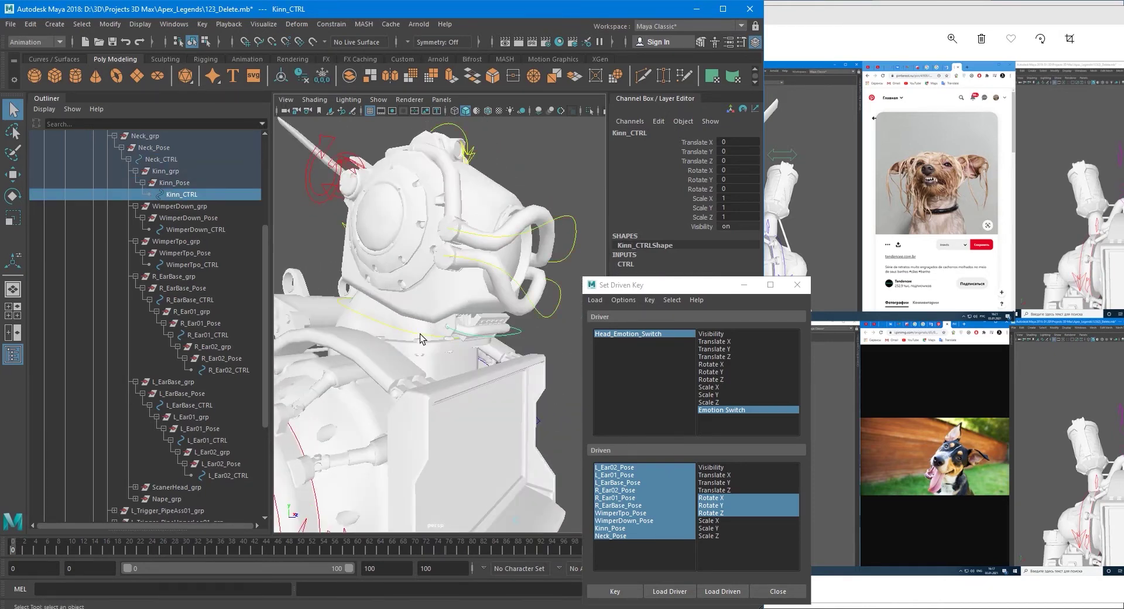
pyautogui.moveTo(420, 334)
pyautogui.keyDown('alt'); pyautogui.mouseDown()
pyautogui.moveTo(439, 273)
pyautogui.moveTo(451, 291)
pyautogui.moveTo(427, 308)
pyautogui.moveTo(416, 341)
pyautogui.mouseUp(); pyautogui.keyUp('alt')
# Select L_EarBase_Pose and rotate the left ear base to 50 about Z for the Disgust pose.
pyautogui.click(458, 269)
pyautogui.click(439, 275)
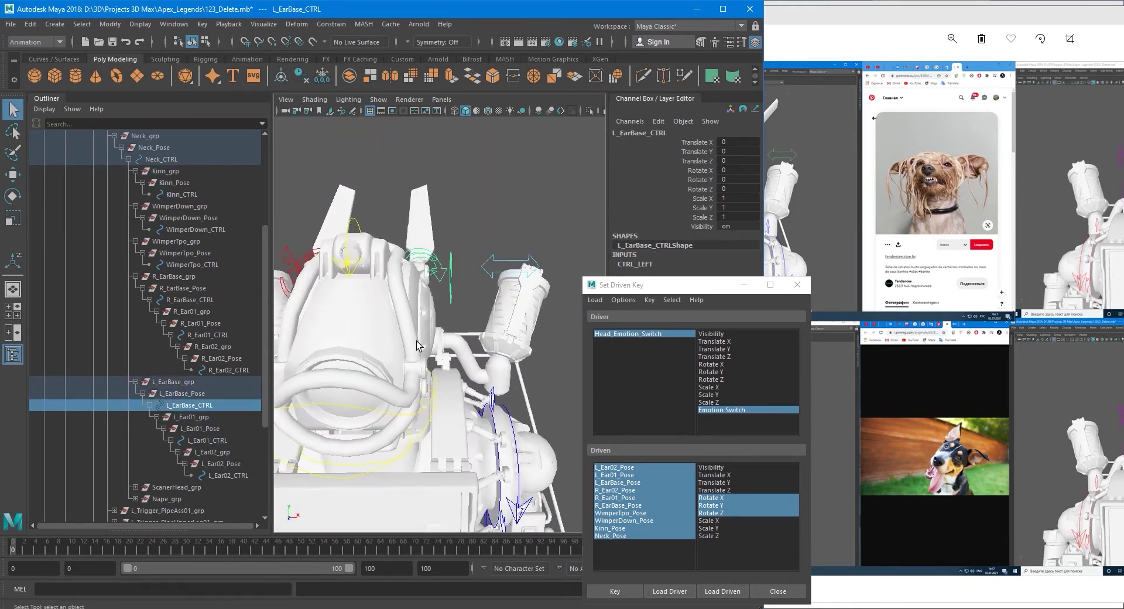
pyautogui.click(204, 394)
pyautogui.scroll(-3, 295, 364)
pyautogui.keyDown('alt'); pyautogui.moveTo(421, 384); pyautogui.dragTo(446, 340); pyautogui.keyUp('alt')
pyautogui.press('e')
pyautogui.keyDown('alt'); pyautogui.moveTo(502, 366); pyautogui.dragTo(451, 354); pyautogui.keyUp('alt')
pyautogui.press('q')
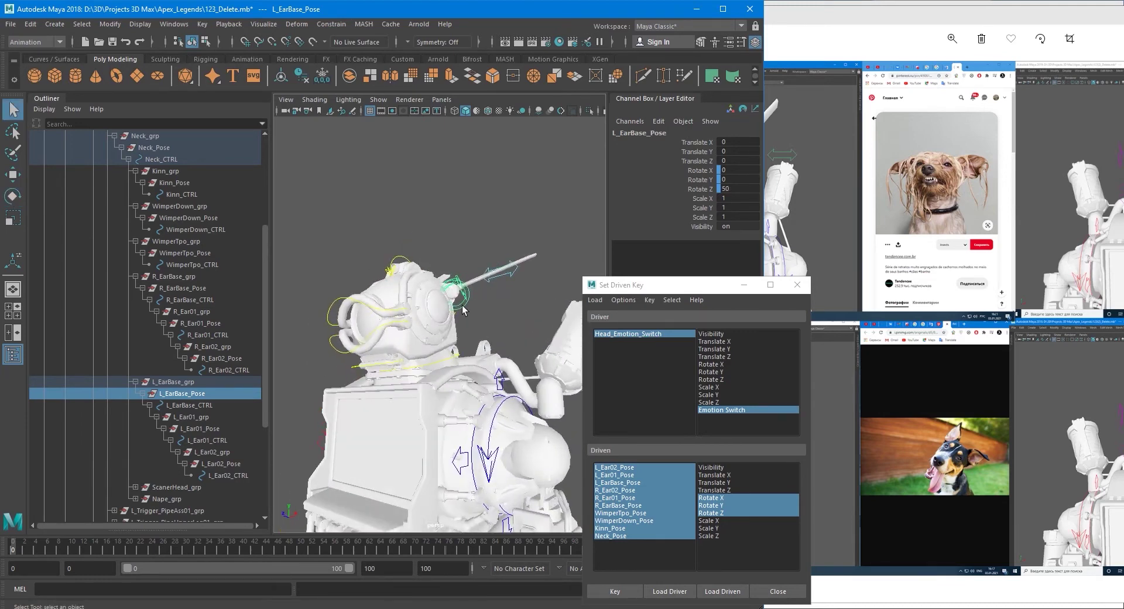
# Rotate L_Ear01_Pose to 2.5 about Z to adjust the left ear's first segment.
pyautogui.click(227, 427)
pyautogui.press('e')
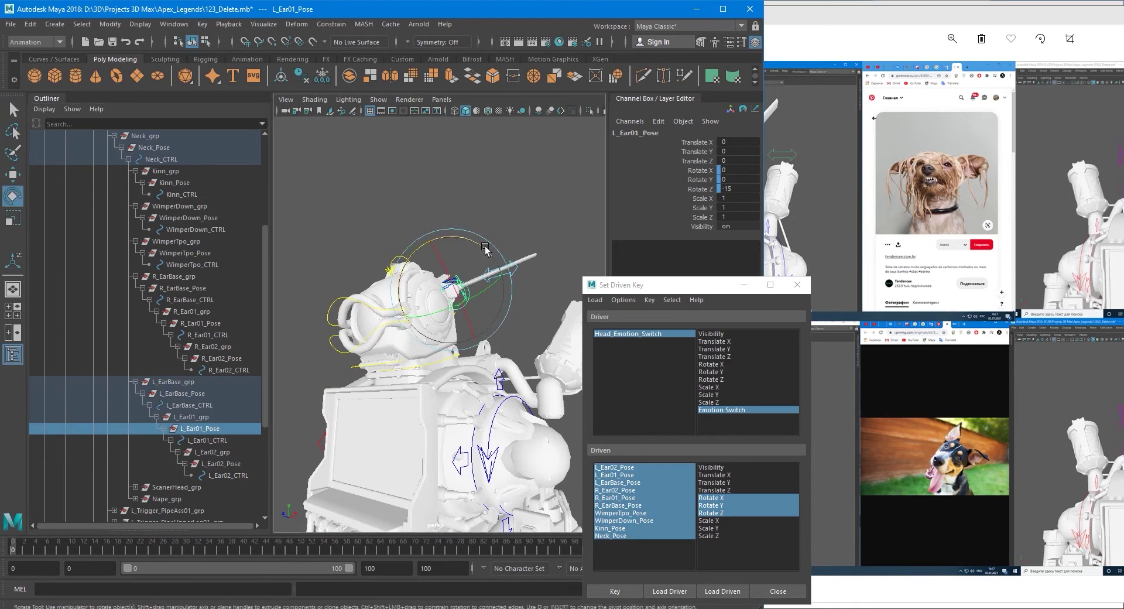
pyautogui.moveTo(485, 250); pyautogui.dragTo(549, 327)
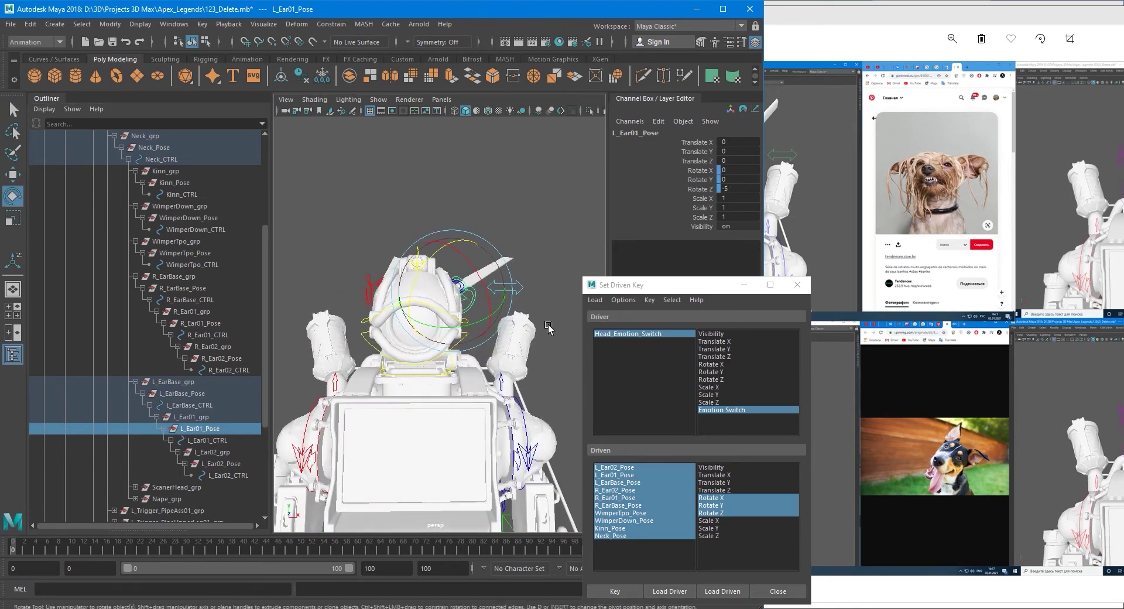
pyautogui.moveTo(463, 237); pyautogui.dragTo(472, 240)
pyautogui.press('q')
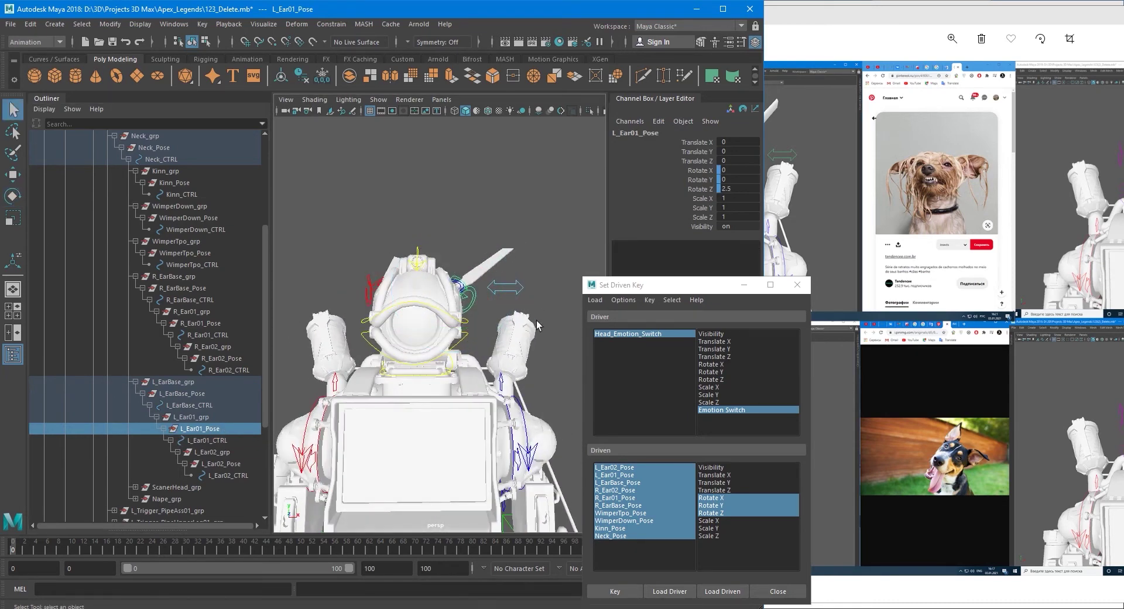
# Select L_Ear02_Pose and set the Z rotation of the left ear's outer segment to -15.
pyautogui.keyDown('alt'); pyautogui.moveTo(537, 325); pyautogui.dragTo(464, 285); pyautogui.keyUp('alt')
pyautogui.click(458, 279)
pyautogui.click(240, 463)
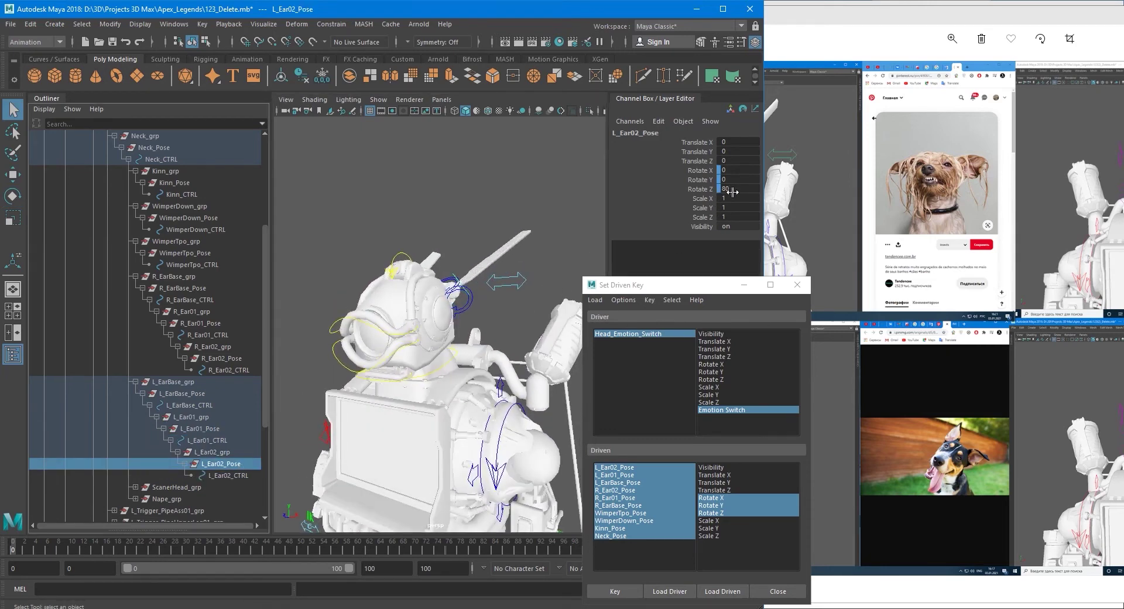
pyautogui.doubleClick(731, 191)
pyautogui.press('Return')
pyautogui.keyDown('alt'); pyautogui.moveTo(486, 212); pyautogui.dragTo(546, 213); pyautogui.keyUp('alt')
pyautogui.keyDown('alt'); pyautogui.moveTo(561, 250); pyautogui.dragTo(476, 269); pyautogui.keyUp('alt')
pyautogui.press('e')
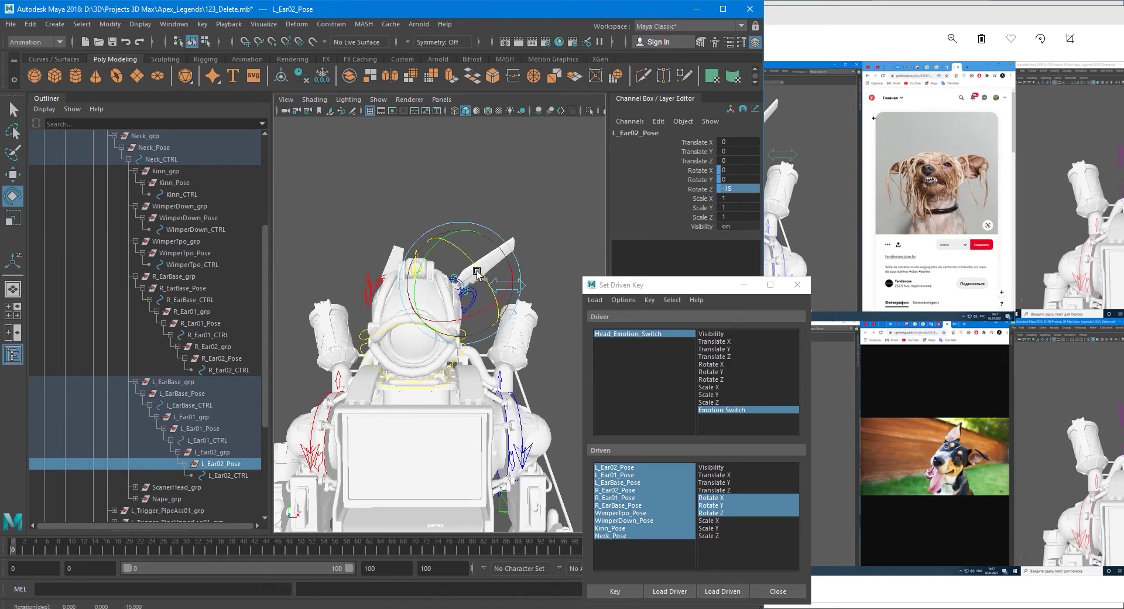
pyautogui.press('q')
pyautogui.scroll(-4, 503, 299)
pyautogui.keyDown('alt'); pyautogui.moveTo(496, 310); pyautogui.dragTo(558, 359); pyautogui.keyUp('alt')
pyautogui.scroll(3, 462, 339)
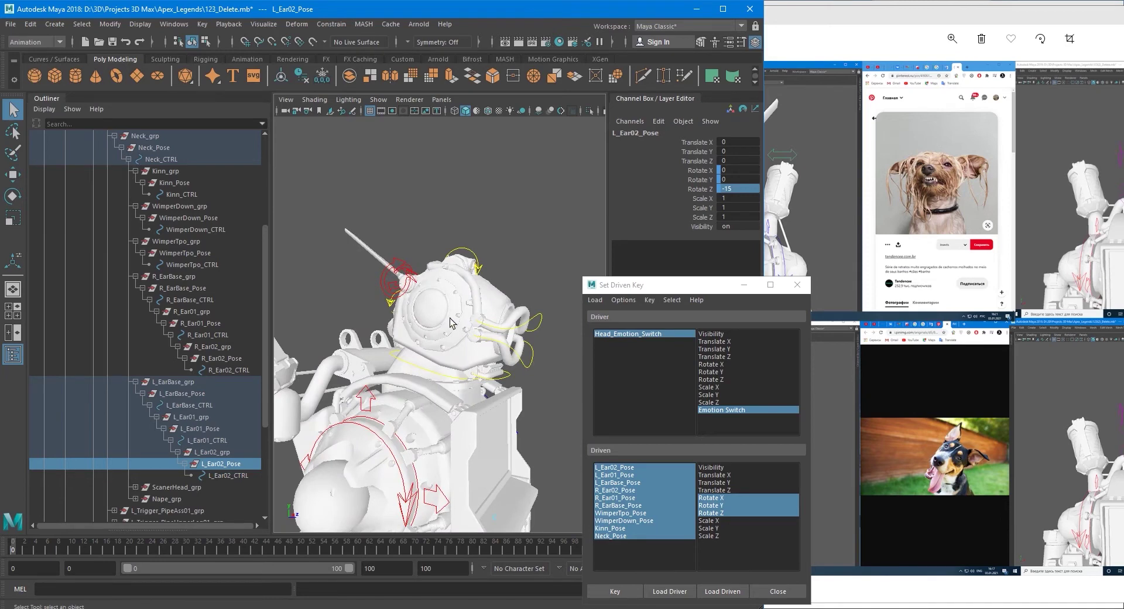
pyautogui.keyDown('alt'); pyautogui.moveTo(409, 302); pyautogui.dragTo(370, 303); pyautogui.keyUp('alt')
pyautogui.click(386, 288)
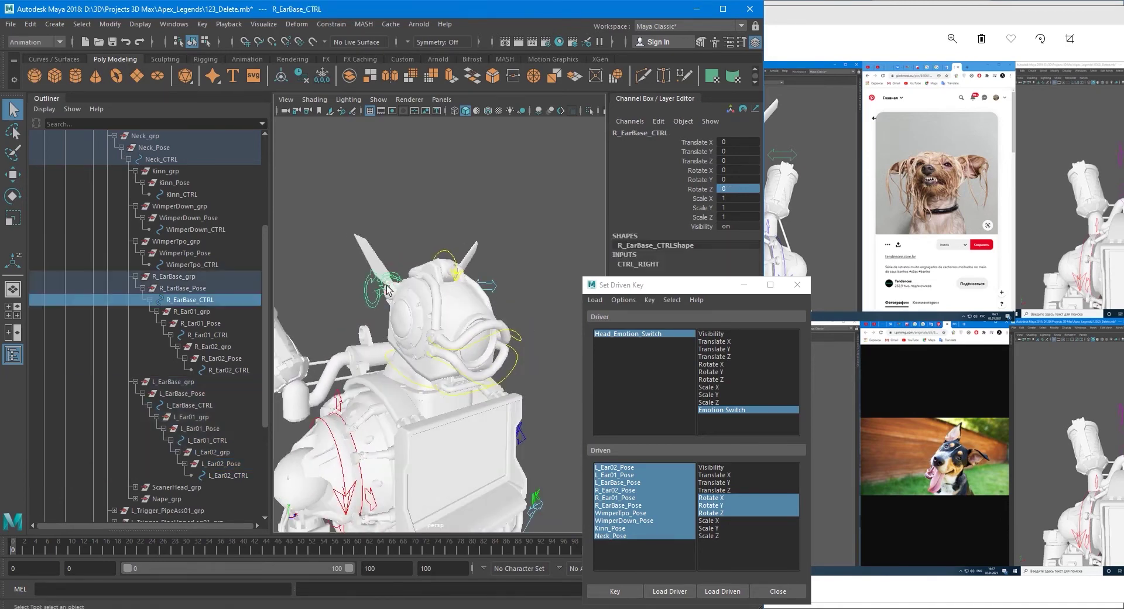
pyautogui.click(203, 290)
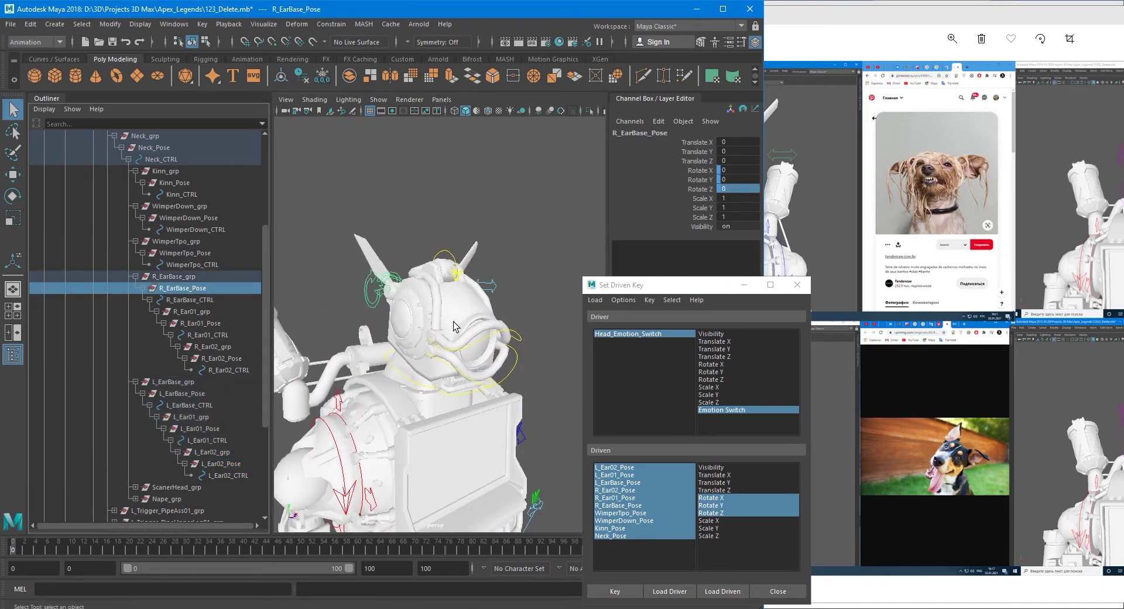
pyautogui.press('e')
pyautogui.moveTo(453, 321)
pyautogui.keyDown('alt'); pyautogui.mouseDown()
pyautogui.moveTo(410, 325)
pyautogui.moveTo(443, 324)
pyautogui.mouseUp(); pyautogui.keyUp('alt')
pyautogui.press('q')
pyautogui.scroll(5, 459, 305)
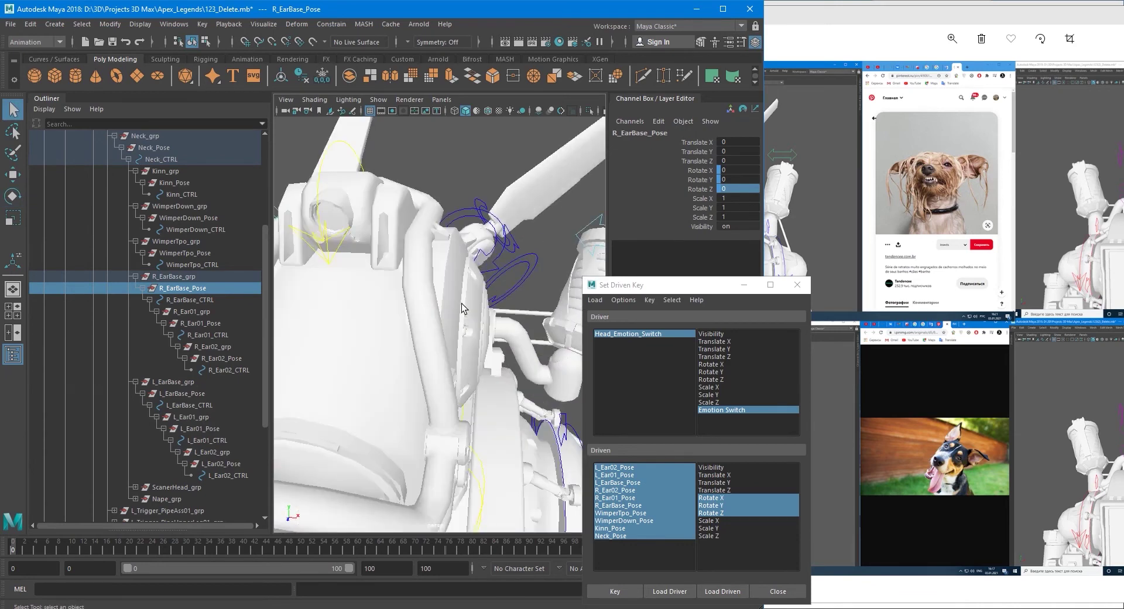
# Copy the Z rotation of L_EarBase_Pose to R_EarBase_Pose, setting it to 50.
pyautogui.click(455, 218)
pyautogui.click(214, 395)
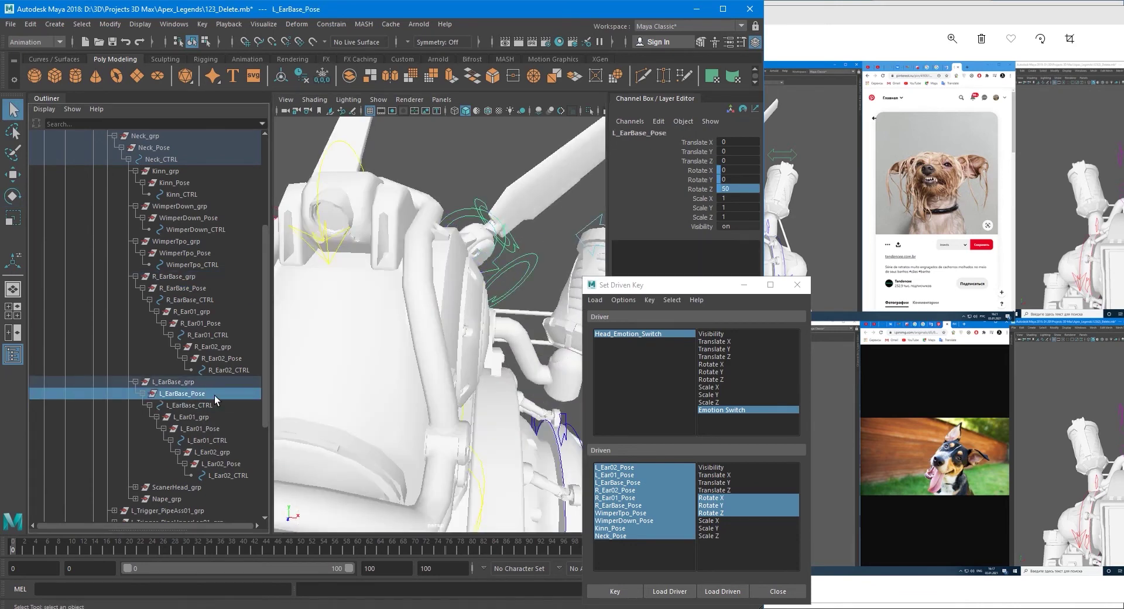
pyautogui.click(740, 188)
pyautogui.keyDown('alt'); pyautogui.moveTo(328, 298); pyautogui.dragTo(463, 305); pyautogui.keyUp('alt')
pyautogui.scroll(1, 405, 261)
pyautogui.click(367, 243)
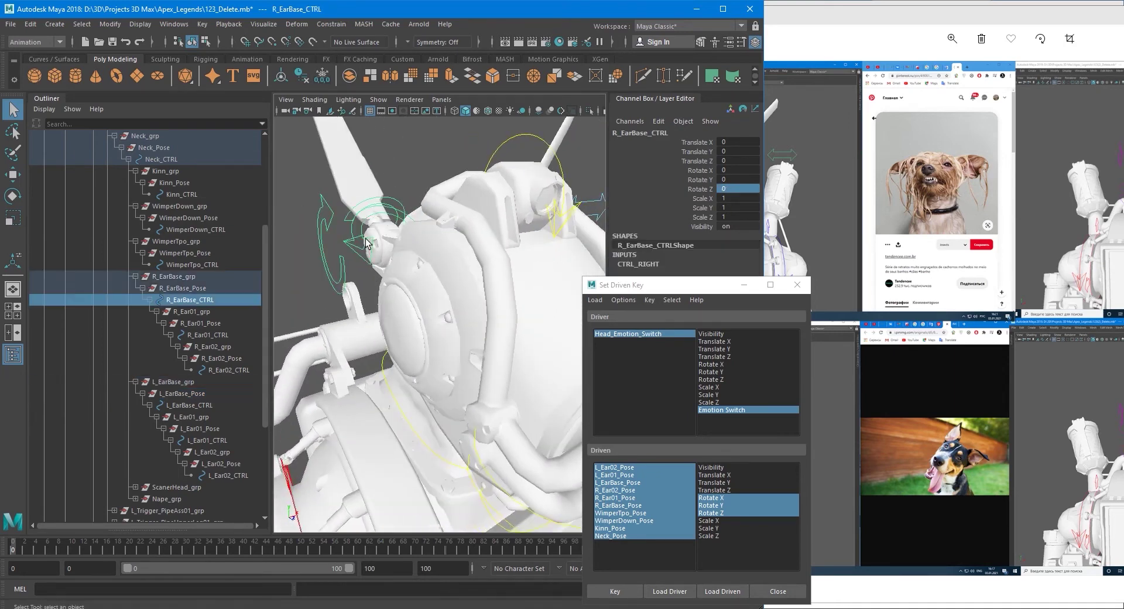
pyautogui.click(218, 286)
pyautogui.click(741, 189)
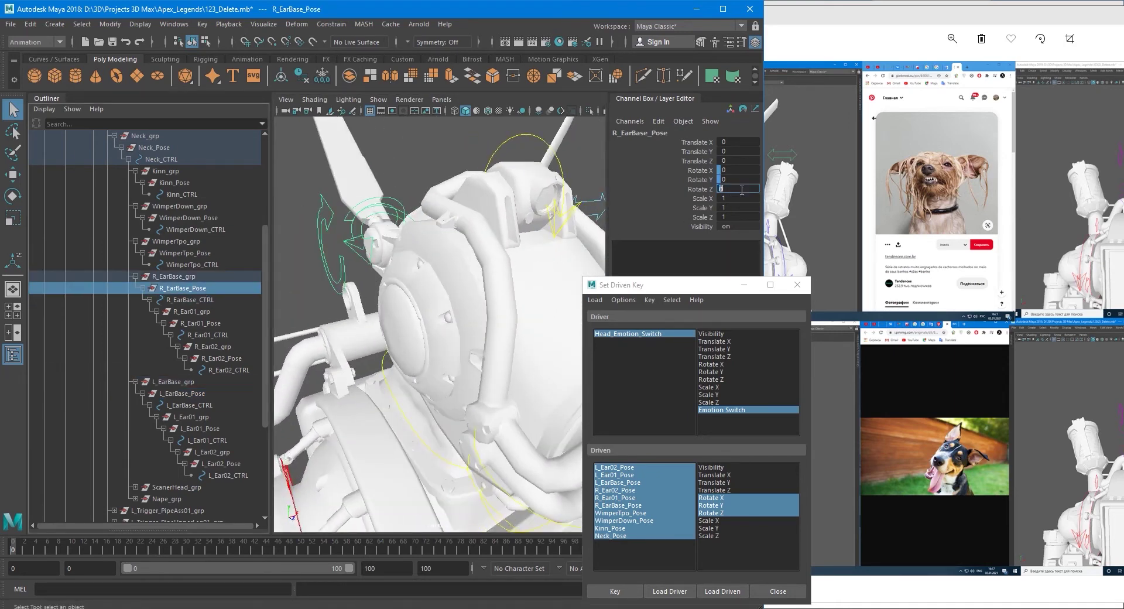
pyautogui.press('Return')
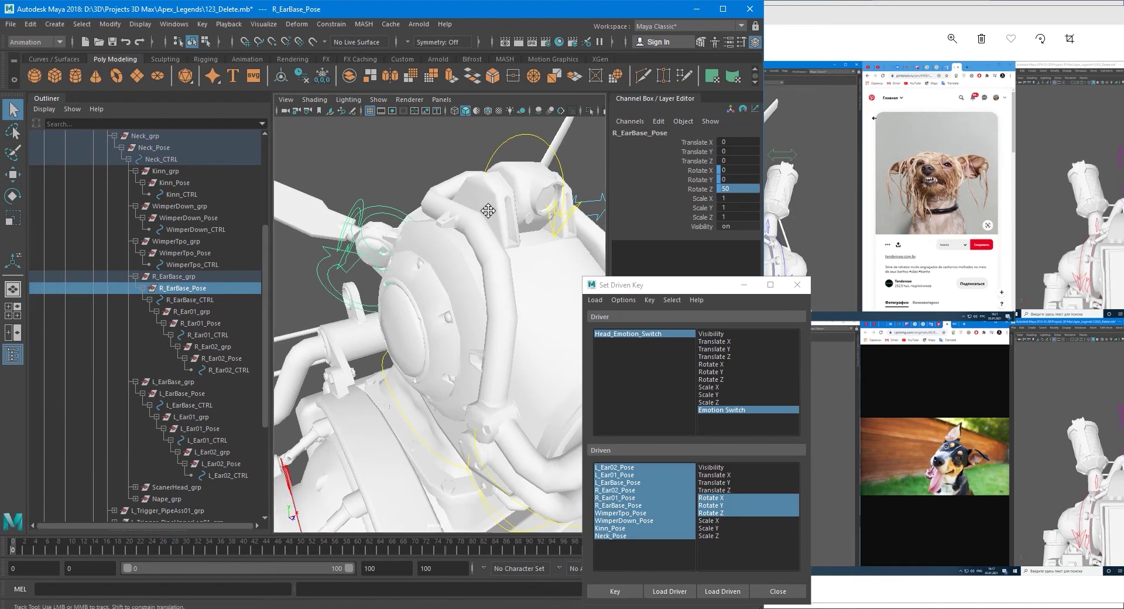
# Copy the Z rotation of L_Ear02_Pose to R_Ear02_Pose, setting it to -15, and deselect the ear group.
pyautogui.keyDown('alt'); pyautogui.moveTo(562, 257); pyautogui.dragTo(515, 261, button='right'); pyautogui.keyUp('alt')
pyautogui.keyDown('alt'); pyautogui.moveTo(570, 258); pyautogui.dragTo(505, 258); pyautogui.keyUp('alt')
pyautogui.click(487, 248)
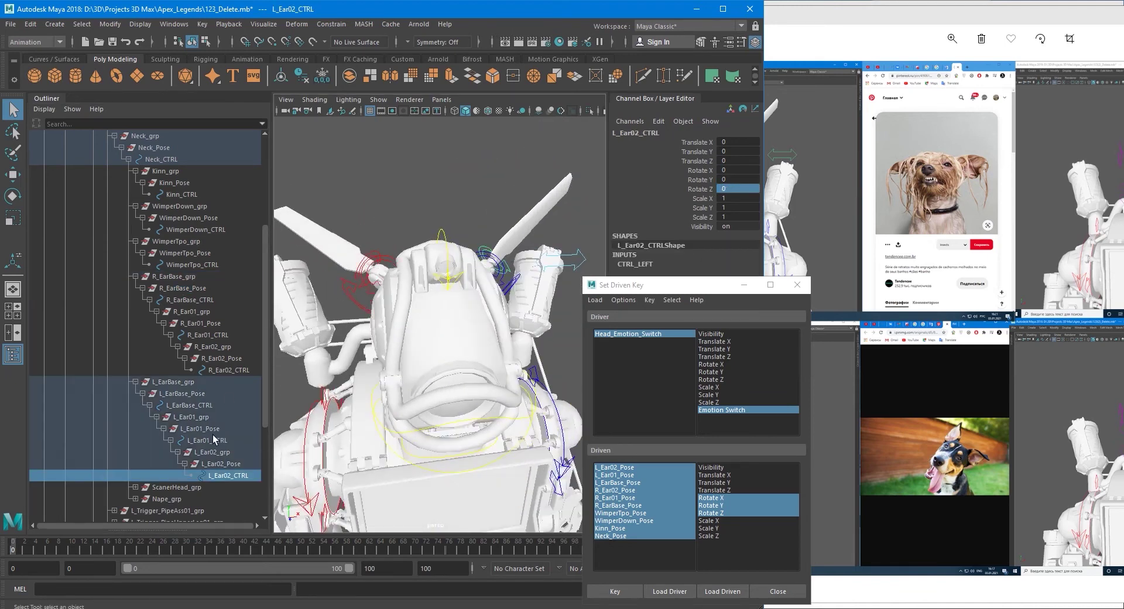
pyautogui.click(217, 463)
pyautogui.click(738, 188)
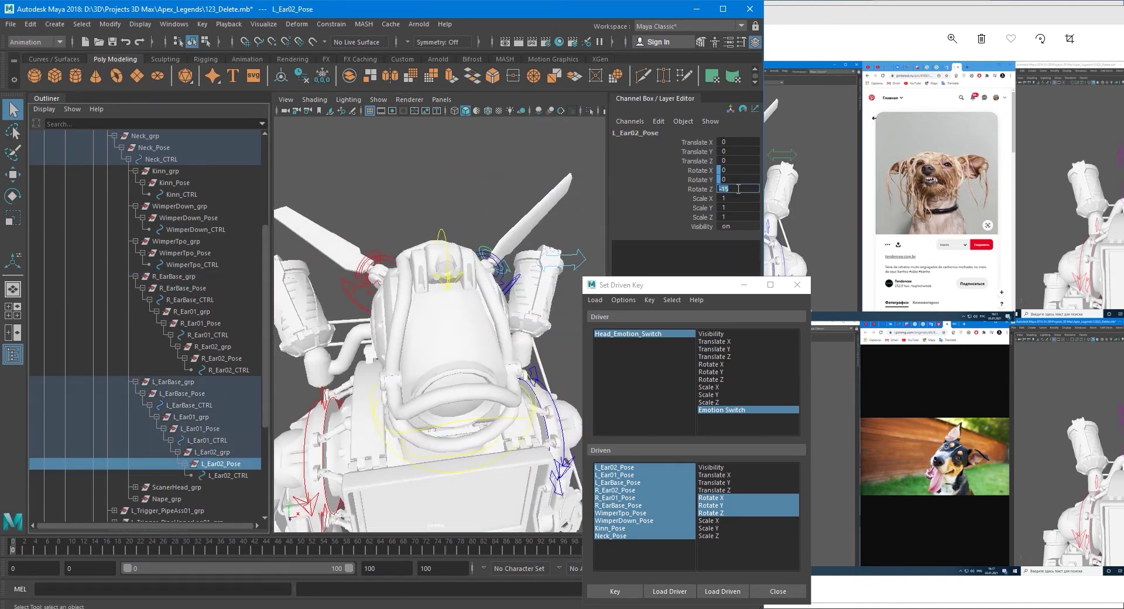
pyautogui.keyDown('alt'); pyautogui.moveTo(406, 264); pyautogui.dragTo(410, 258); pyautogui.keyUp('alt')
pyautogui.click(411, 255)
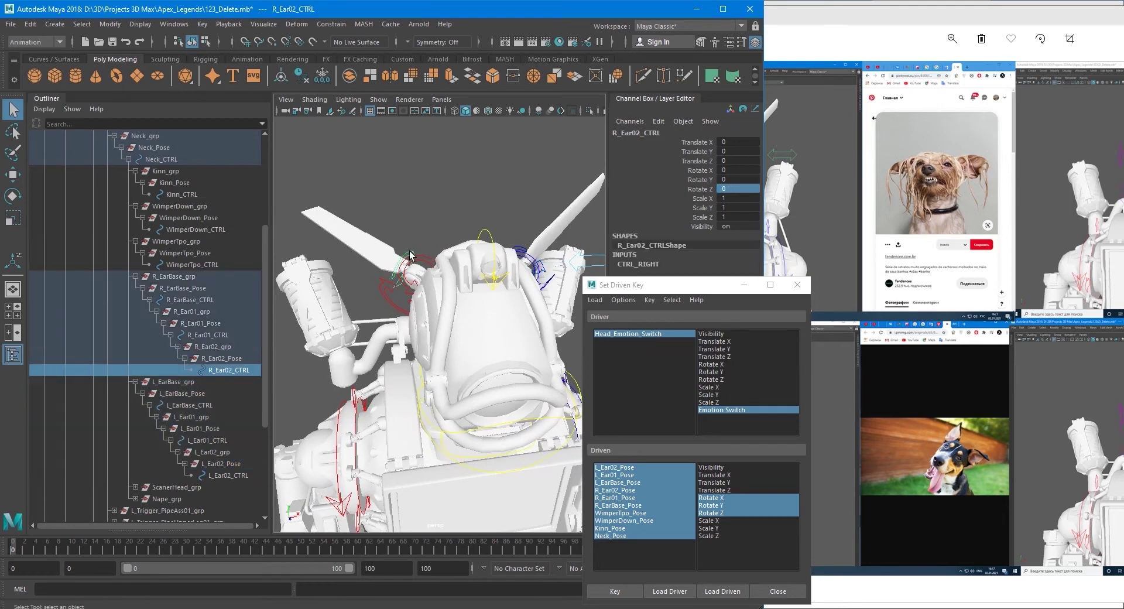
pyautogui.click(226, 355)
pyautogui.moveTo(411, 279)
pyautogui.keyDown('alt'); pyautogui.mouseDown()
pyautogui.moveTo(419, 299)
pyautogui.moveTo(401, 267)
pyautogui.mouseUp(); pyautogui.keyUp('alt')
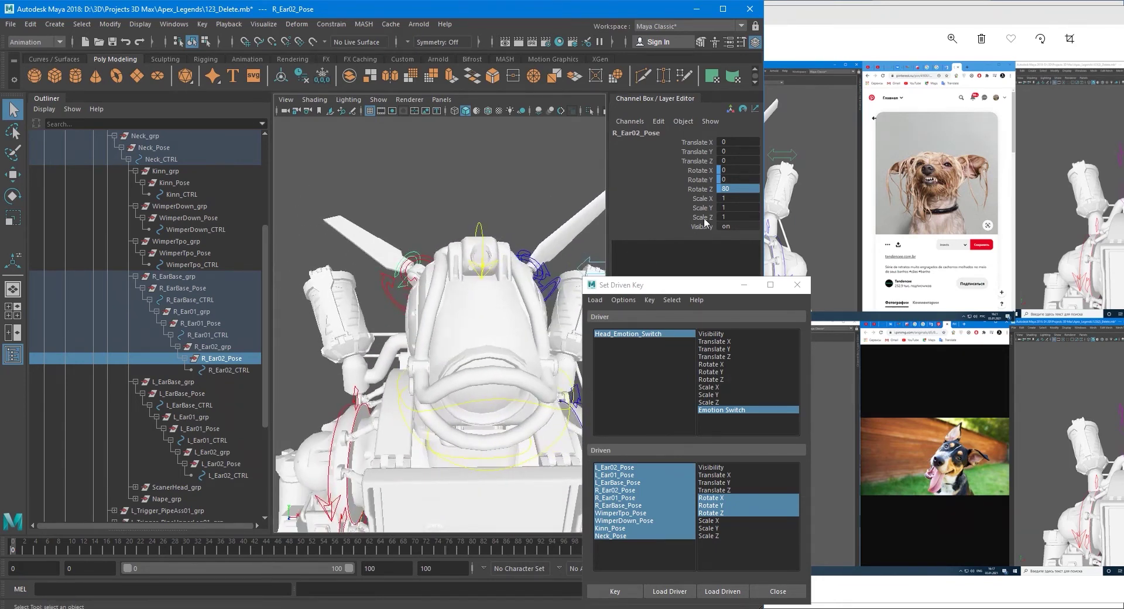
pyautogui.click(734, 187)
pyautogui.write('-15')
pyautogui.press('Return')
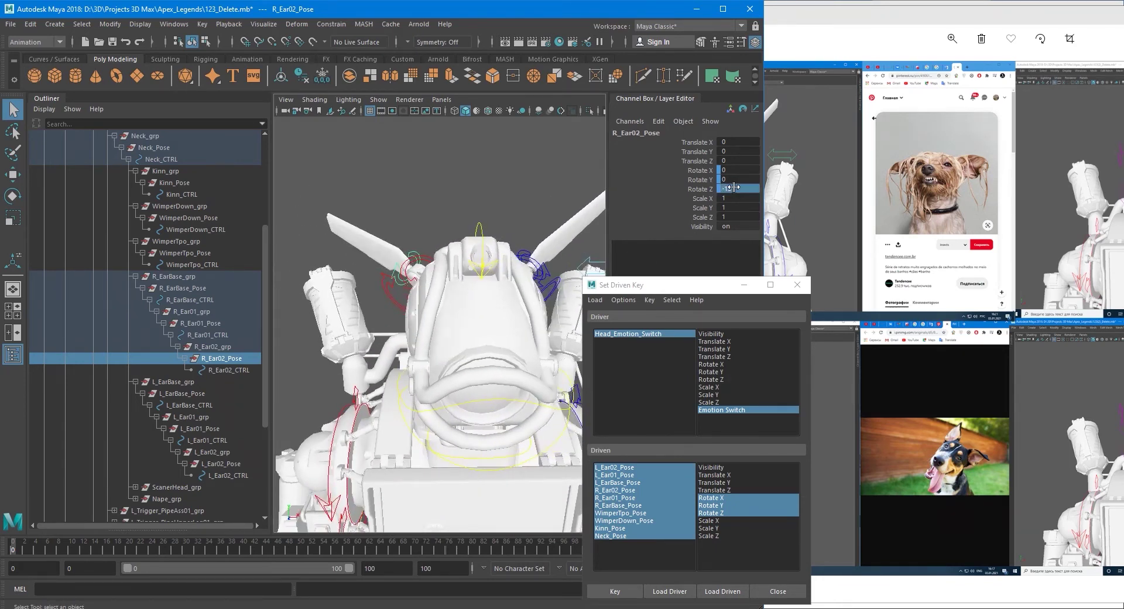
pyautogui.click(493, 203)
# Select WimperTpo_Pose and rotate the upper face tube to -10 about Z.
pyautogui.scroll(-5, 507, 305)
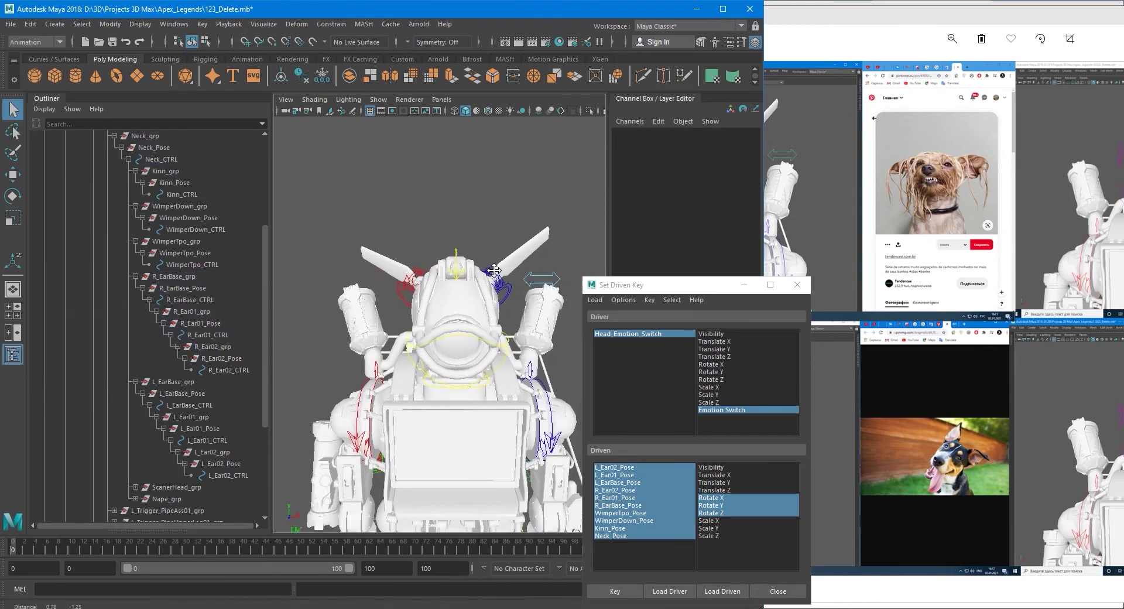
pyautogui.scroll(-3, 507, 316)
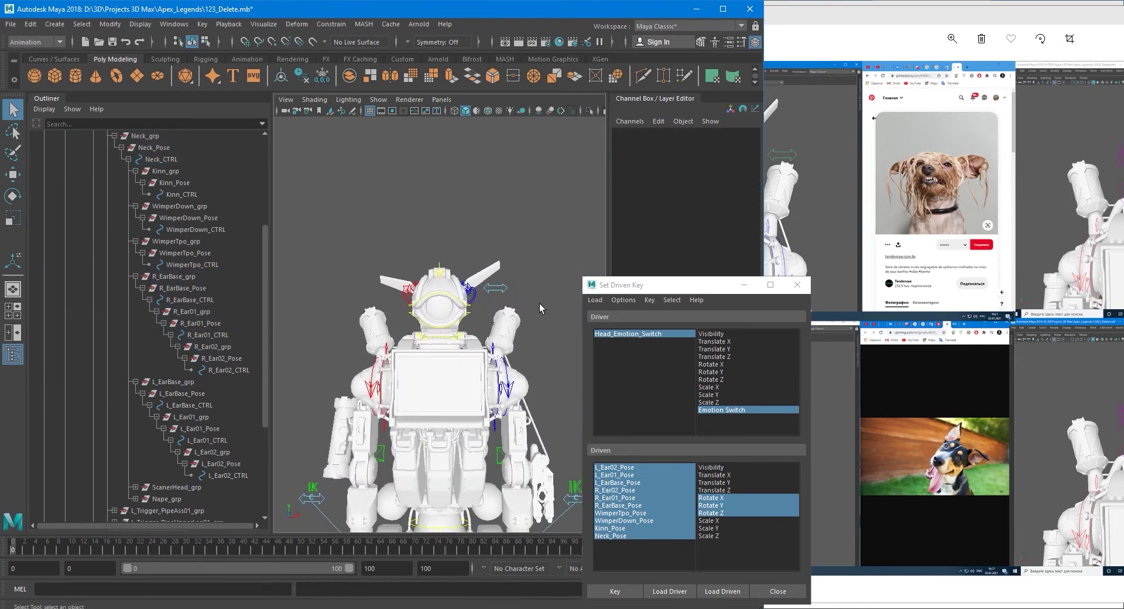
pyautogui.scroll(3, 486, 315)
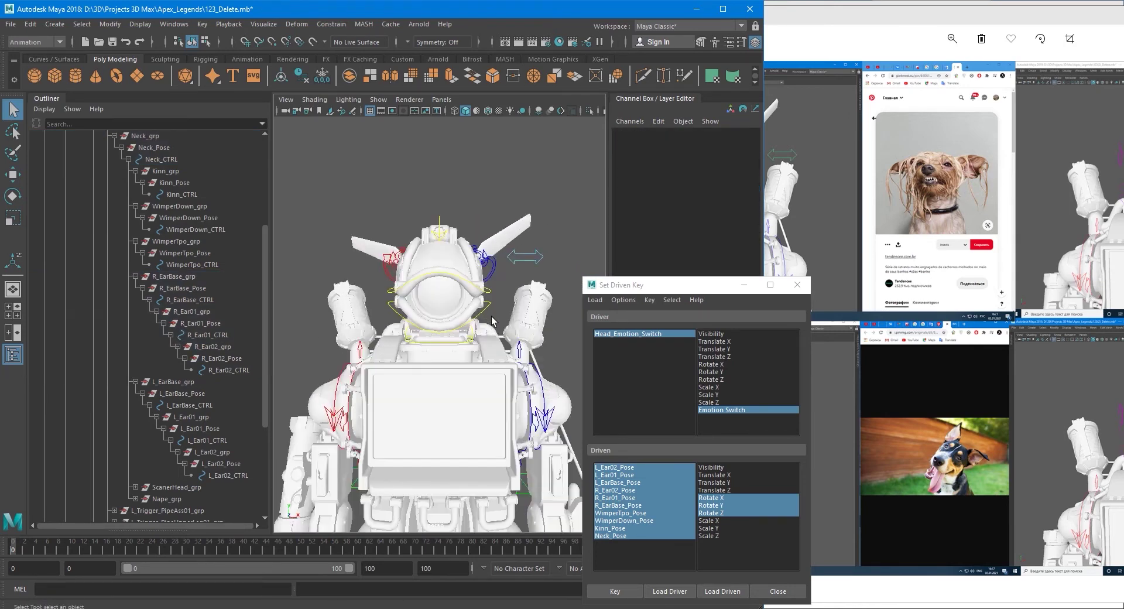
pyautogui.keyDown('alt'); pyautogui.moveTo(491, 321); pyautogui.dragTo(491, 345); pyautogui.keyUp('alt')
pyautogui.click(473, 294)
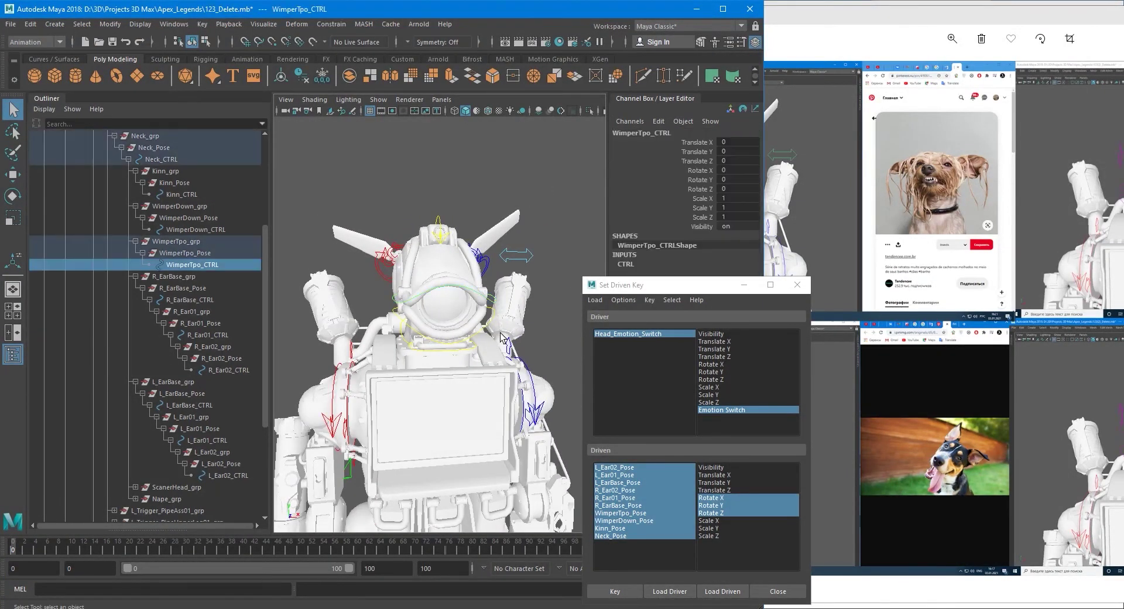
pyautogui.keyDown('alt'); pyautogui.moveTo(473, 296); pyautogui.dragTo(521, 297); pyautogui.keyUp('alt')
pyautogui.click(195, 254)
pyautogui.keyDown('alt'); pyautogui.moveTo(425, 337); pyautogui.dragTo(372, 331, button='middle'); pyautogui.keyUp('alt')
pyautogui.keyDown('alt'); pyautogui.moveTo(372, 332); pyautogui.dragTo(363, 331); pyautogui.keyUp('alt')
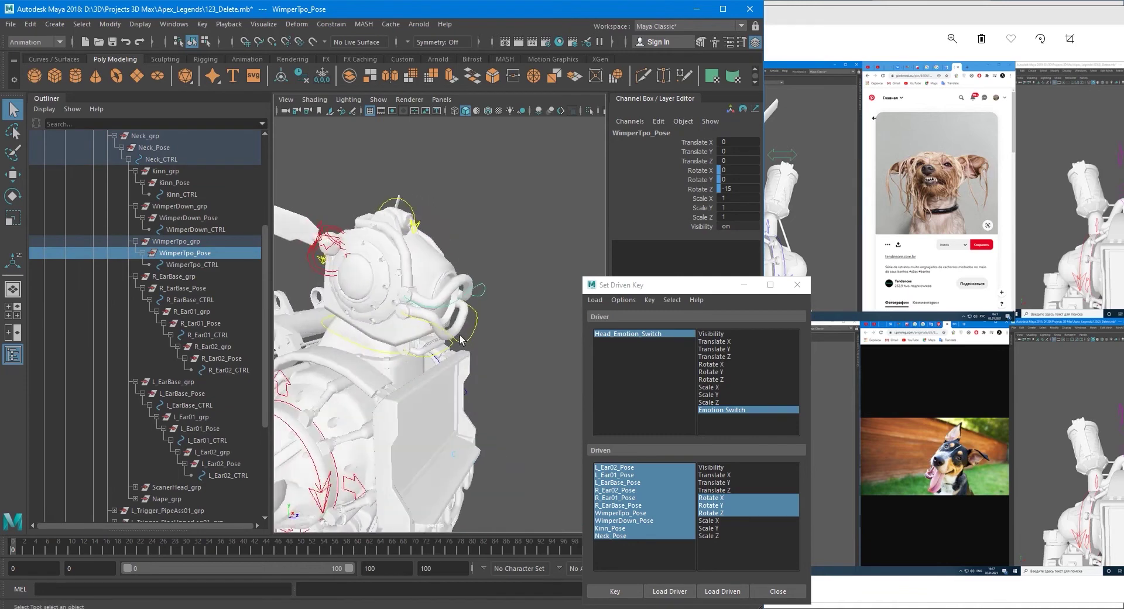
pyautogui.keyDown('alt'); pyautogui.moveTo(363, 331); pyautogui.dragTo(467, 331, button='right'); pyautogui.keyUp('alt')
pyautogui.keyDown('alt'); pyautogui.moveTo(467, 331); pyautogui.dragTo(477, 339); pyautogui.keyUp('alt')
pyautogui.press('e')
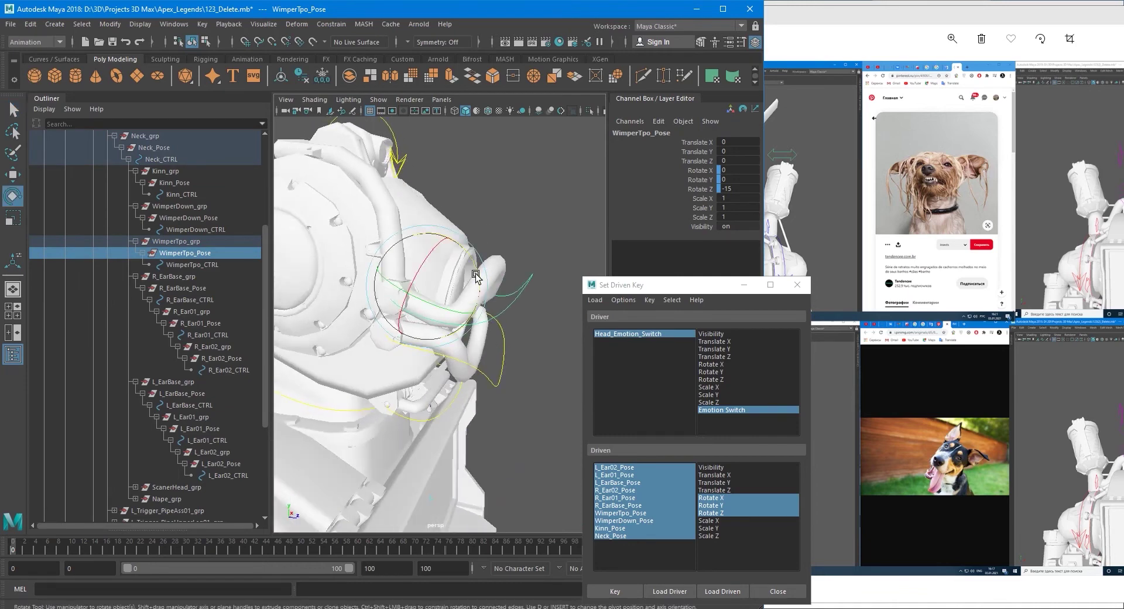
pyautogui.moveTo(475, 275); pyautogui.dragTo(414, 325)
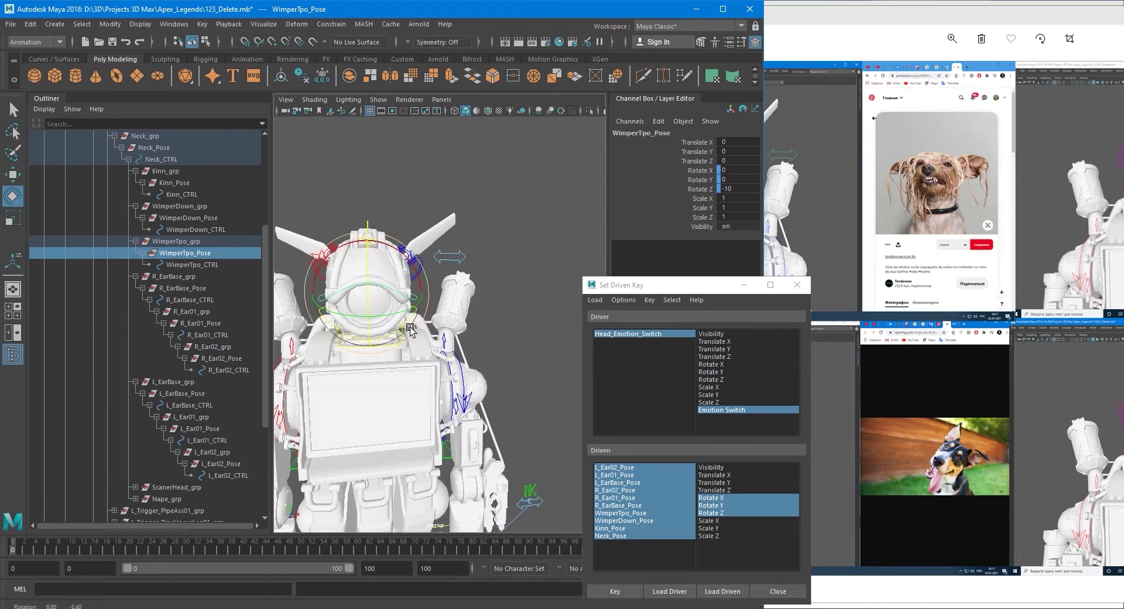
pyautogui.press('q')
pyautogui.click(486, 336)
# Select WimperDown_Pose, adjust the lower face tube's rotation about Z slightly, and clear the selection.
pyautogui.keyDown('alt'); pyautogui.moveTo(405, 331); pyautogui.dragTo(425, 328, button='middle'); pyautogui.keyUp('alt')
pyautogui.keyDown('alt'); pyautogui.moveTo(426, 332); pyautogui.dragTo(500, 334); pyautogui.keyUp('alt')
pyautogui.scroll(-3, 472, 317)
pyautogui.scroll(6, 468, 326)
pyautogui.click(509, 340)
pyautogui.click(188, 218)
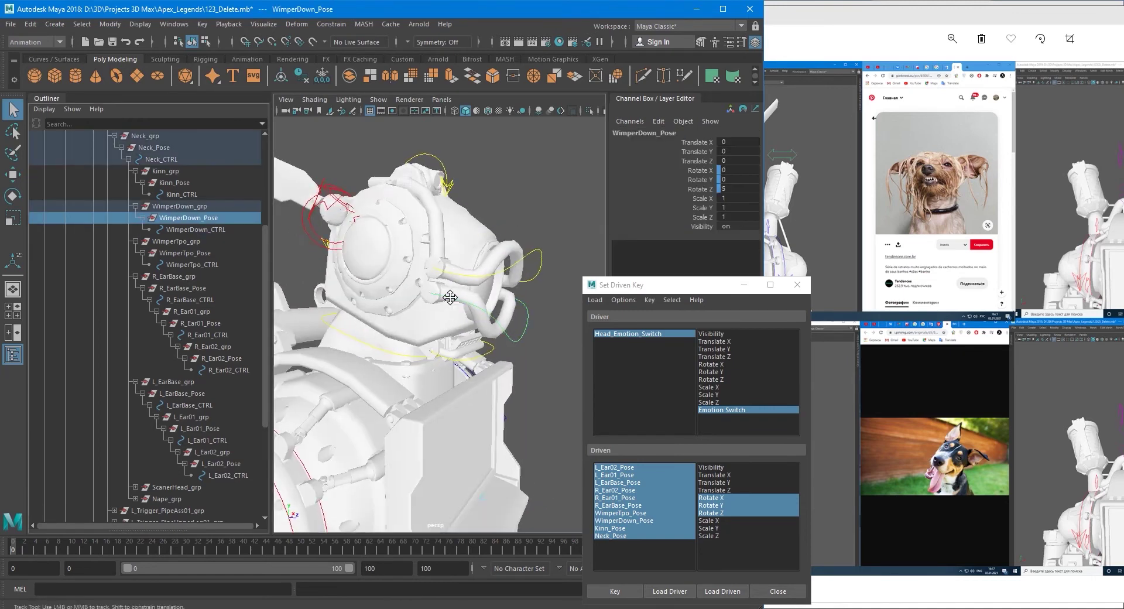
pyautogui.press('f')
pyautogui.press('e')
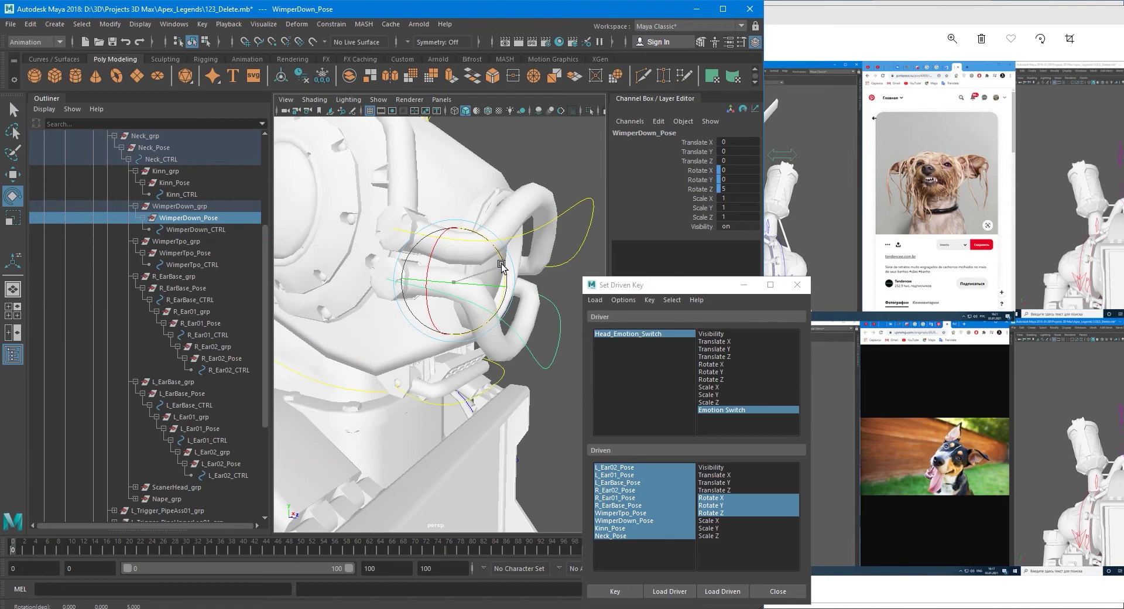
pyautogui.moveTo(501, 263); pyautogui.dragTo(501, 262)
pyautogui.press('q')
pyautogui.keyDown('alt'); pyautogui.moveTo(518, 333); pyautogui.dragTo(495, 358); pyautogui.keyUp('alt')
pyautogui.scroll(-5, 451, 332)
pyautogui.click(541, 351)
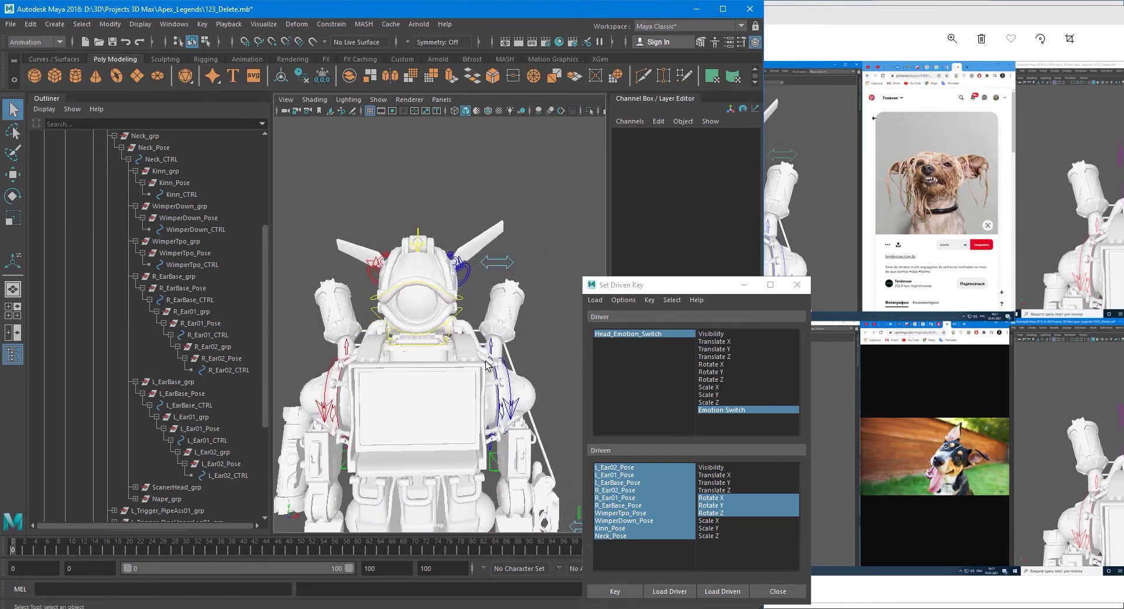
pyautogui.scroll(4, 443, 363)
pyautogui.scroll(-4, 443, 363)
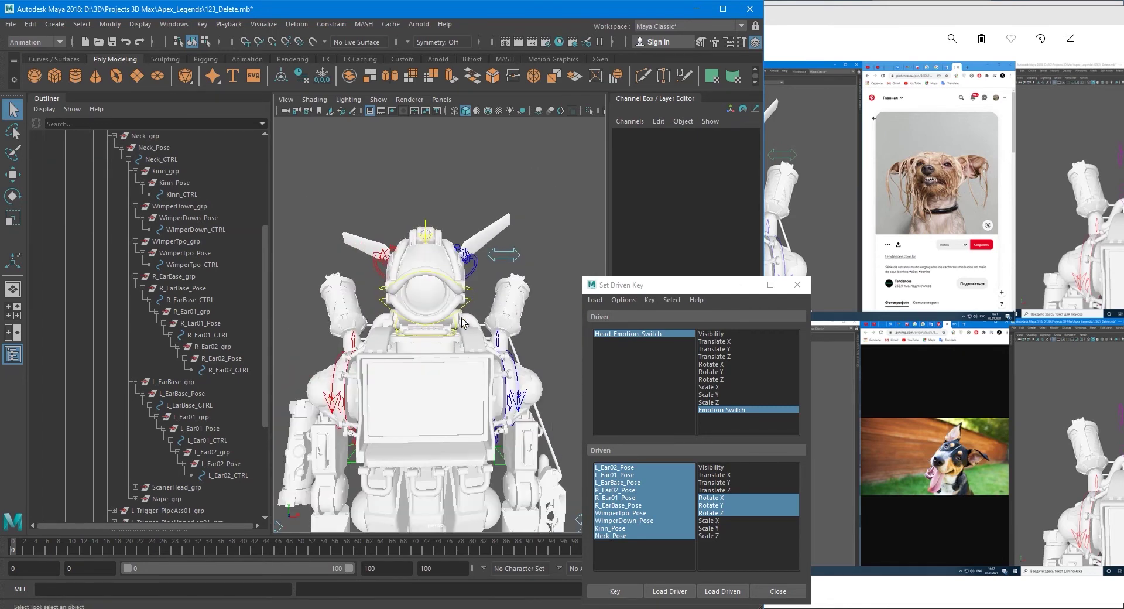
pyautogui.keyDown('alt'); pyautogui.moveTo(455, 325); pyautogui.dragTo(466, 312, button='middle'); pyautogui.keyUp('alt')
pyautogui.keyDown('alt'); pyautogui.moveTo(467, 313); pyautogui.dragTo(468, 307, button='right'); pyautogui.keyUp('alt')
pyautogui.keyDown('alt'); pyautogui.moveTo(488, 303); pyautogui.dragTo(497, 292); pyautogui.keyUp('alt')
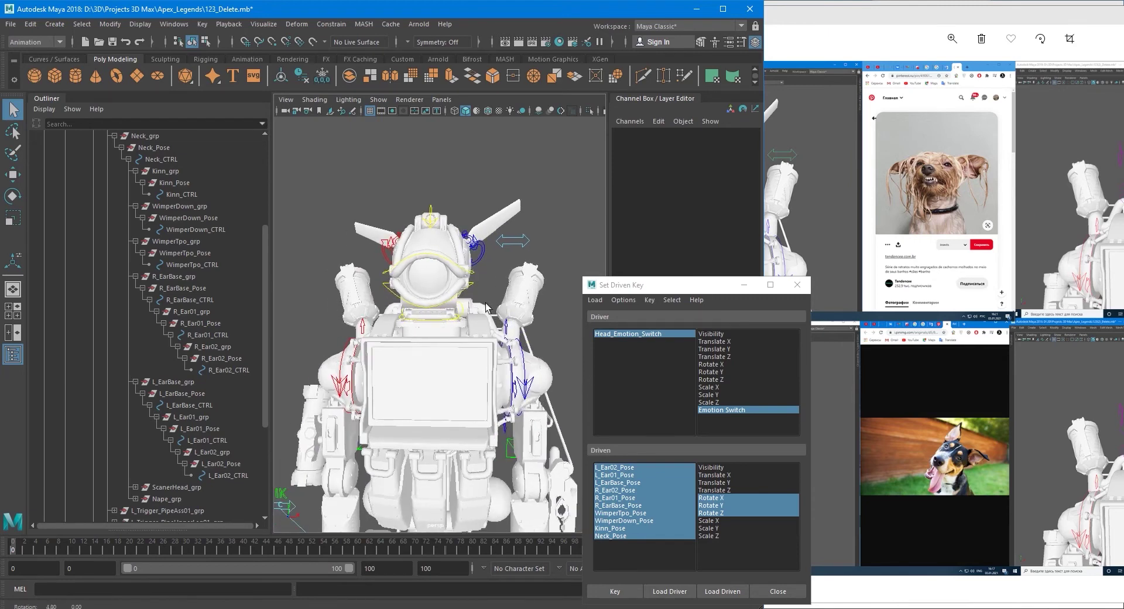
# Key the Disgust pose against Head_Emotion_Switch's Emotion Switch, and scrub the switch back to Standart to test the emotions.
pyautogui.click(510, 247)
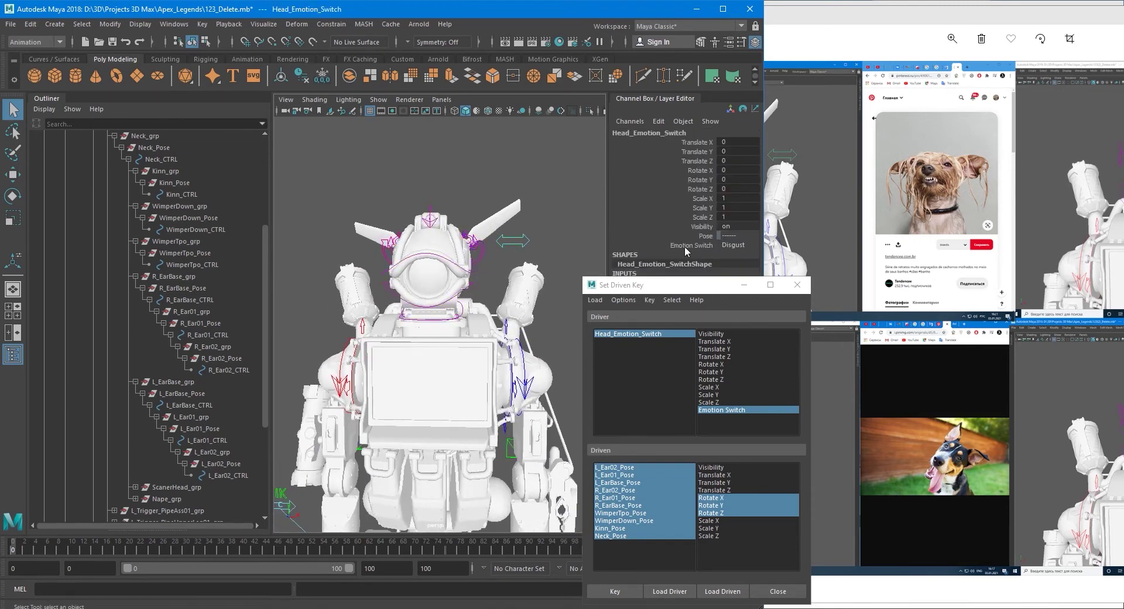
pyautogui.click(683, 246)
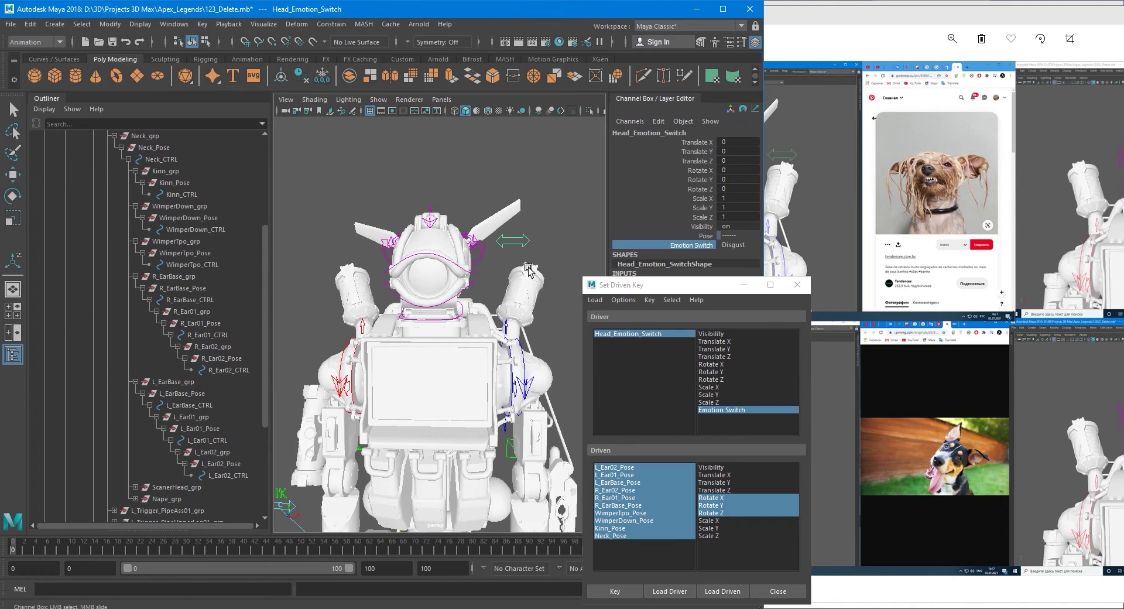
pyautogui.click(616, 591)
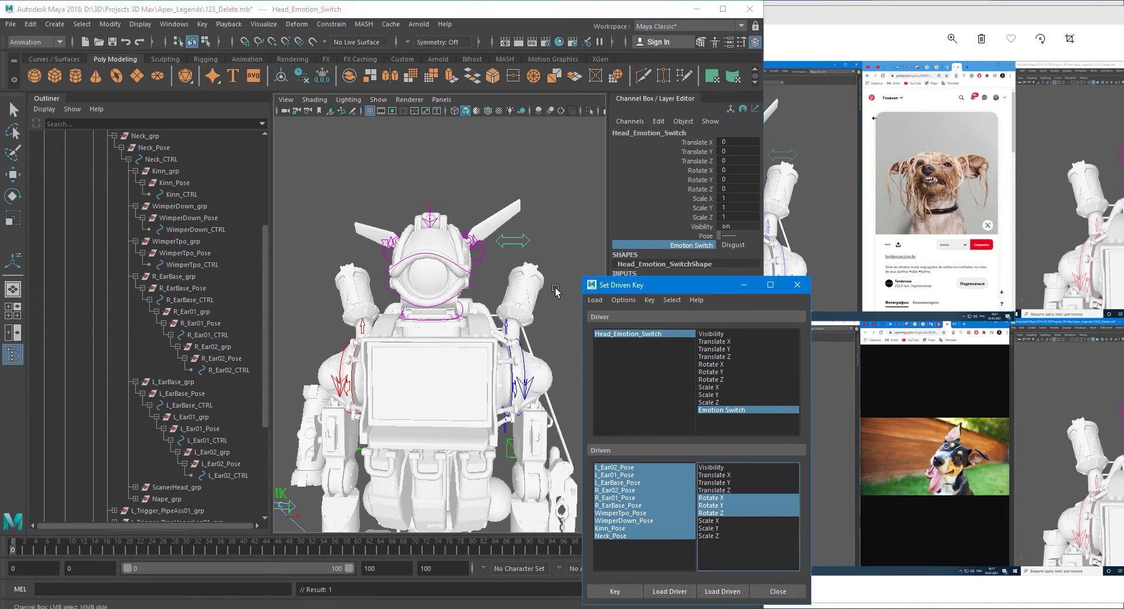
pyautogui.click(640, 244)
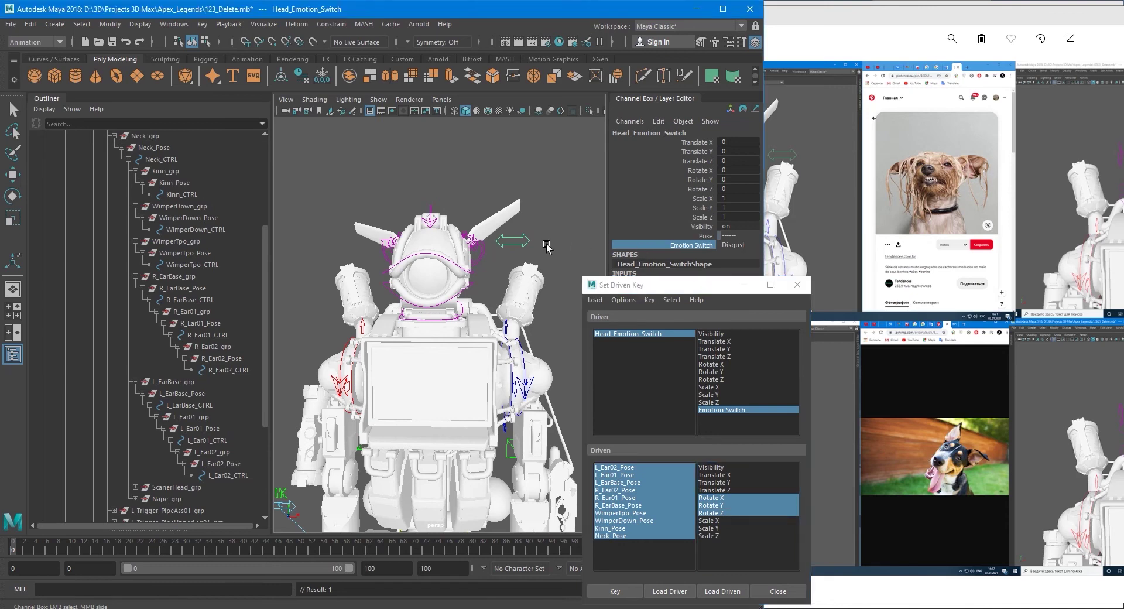
pyautogui.moveTo(559, 240); pyautogui.dragTo(327, 243, button='middle')
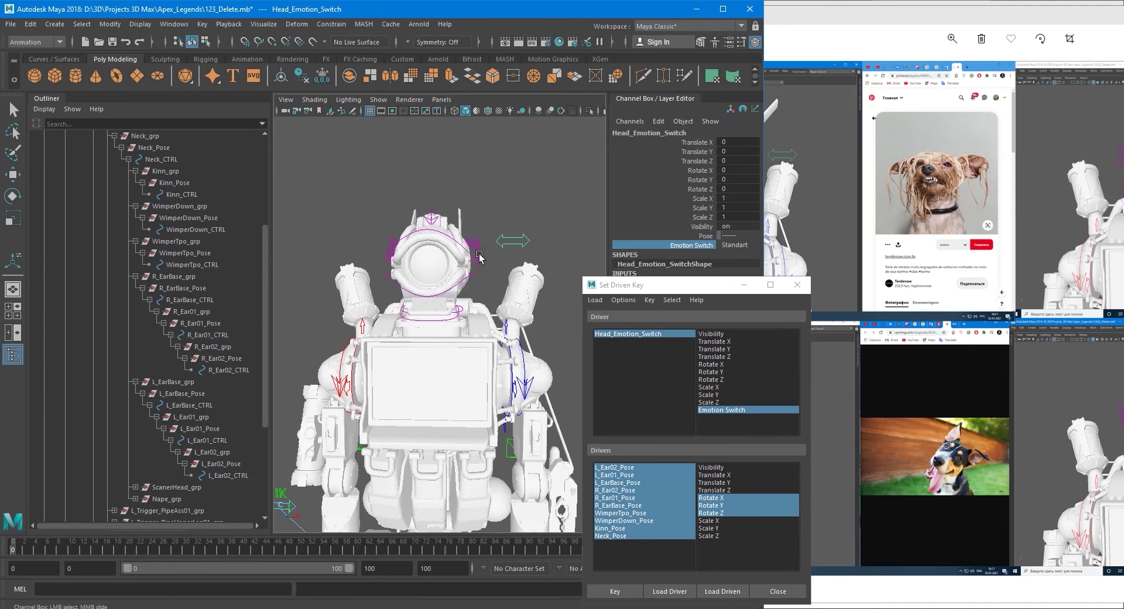
# Close the Set Driven Key window, maximize the Maya window and clear the selection of Head_Emotion_Switch.
pyautogui.click(796, 285)
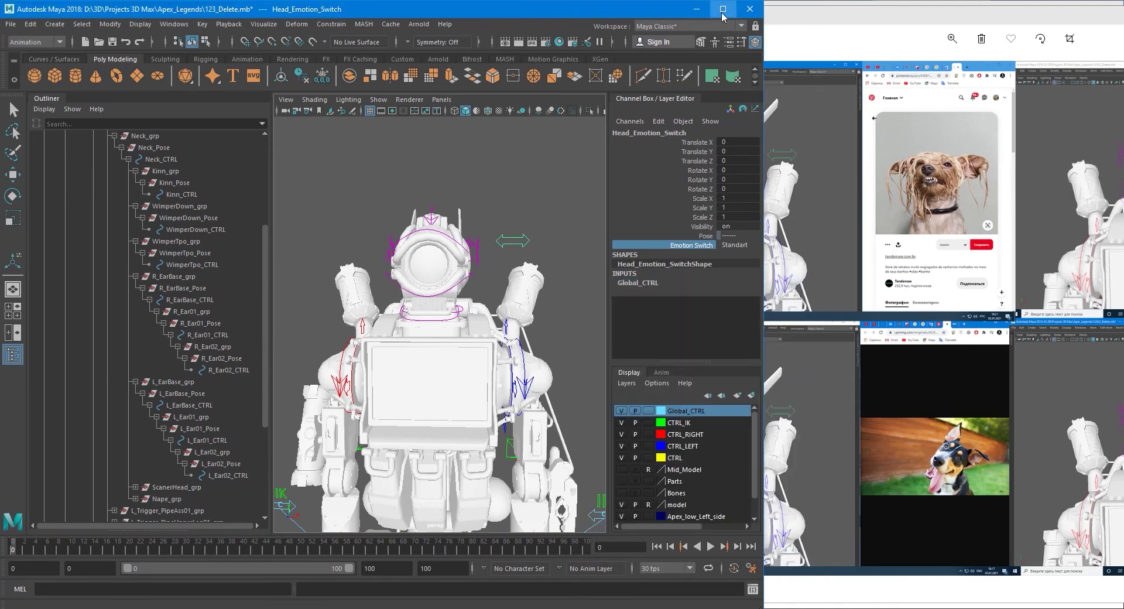
pyautogui.click(723, 9)
pyautogui.keyDown('alt'); pyautogui.moveTo(585, 293); pyautogui.dragTo(644, 292); pyautogui.keyUp('alt')
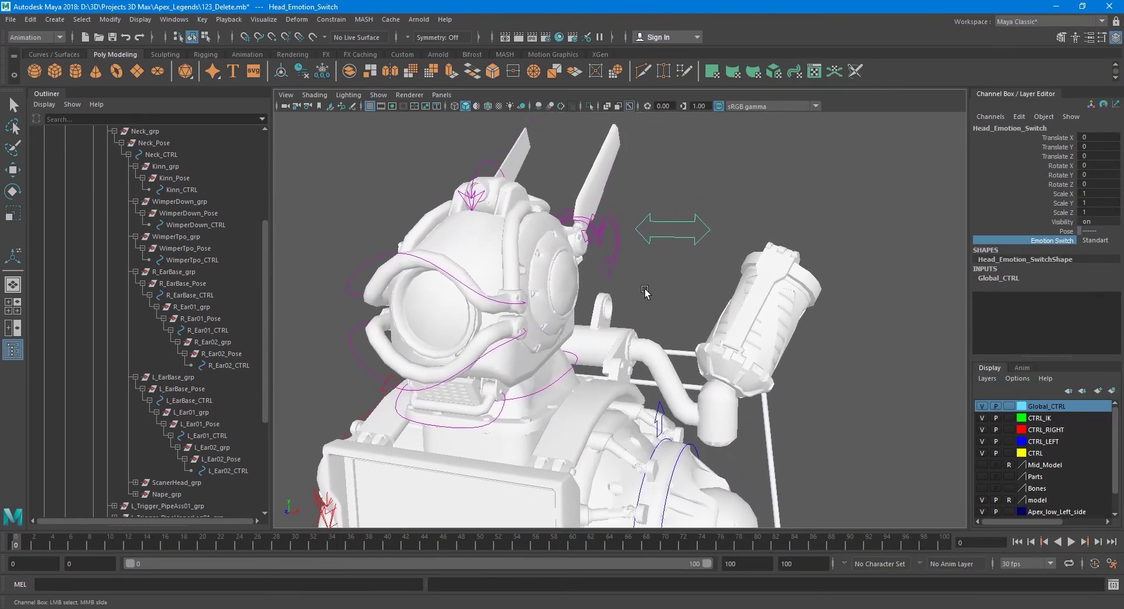
pyautogui.click(664, 240)
pyautogui.click(662, 237)
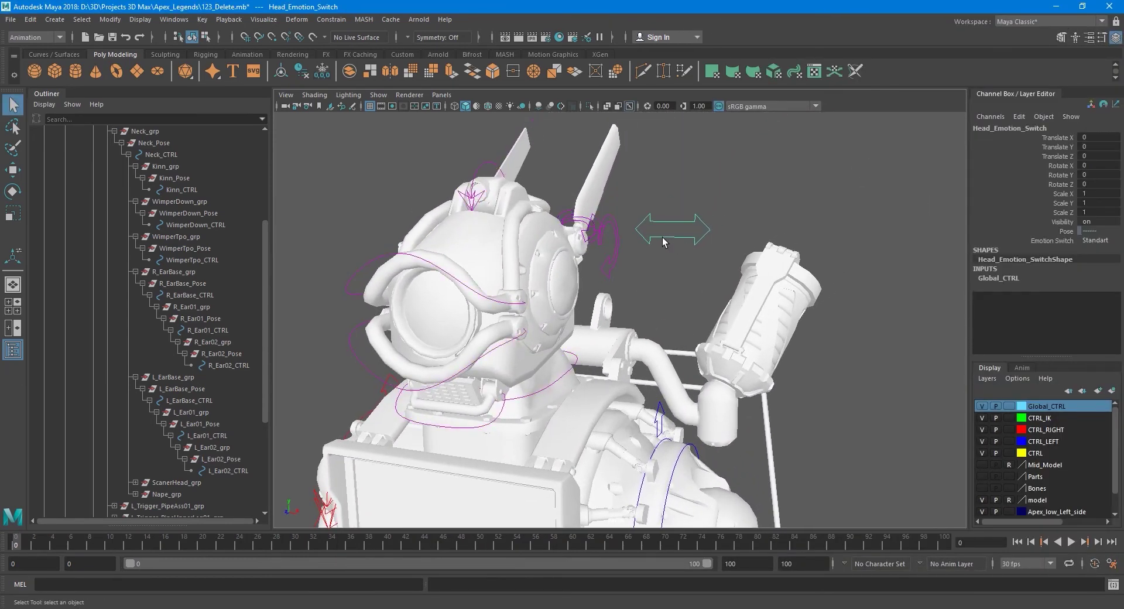
pyautogui.click(677, 262)
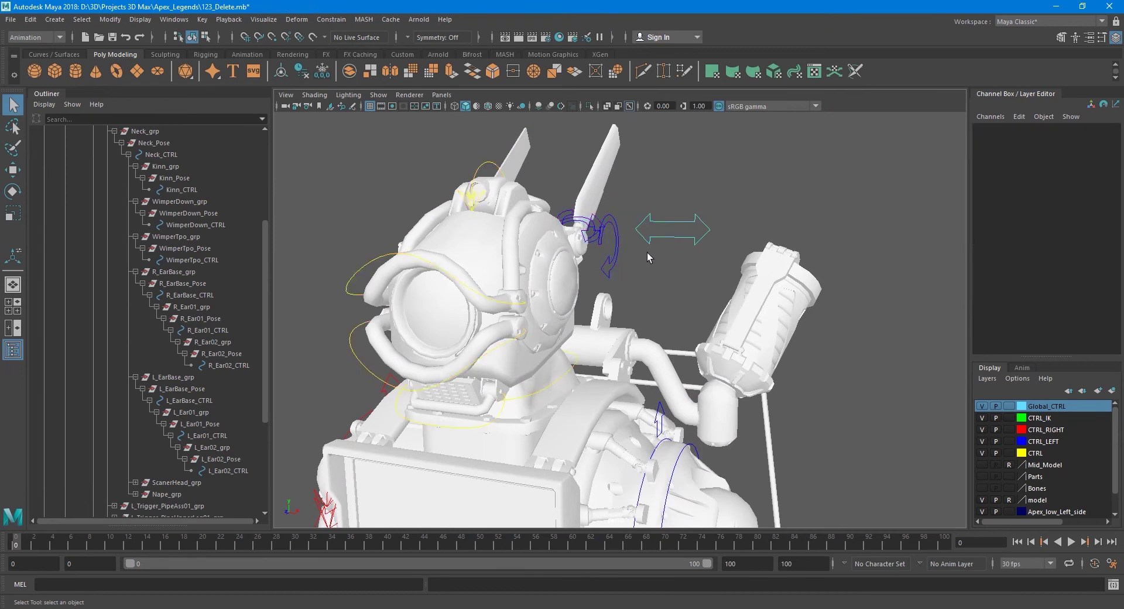
# Collapse the Pathfinder hierarchy and create a 3D type object reading "Emotion".
pyautogui.scroll(5, 143, 247)
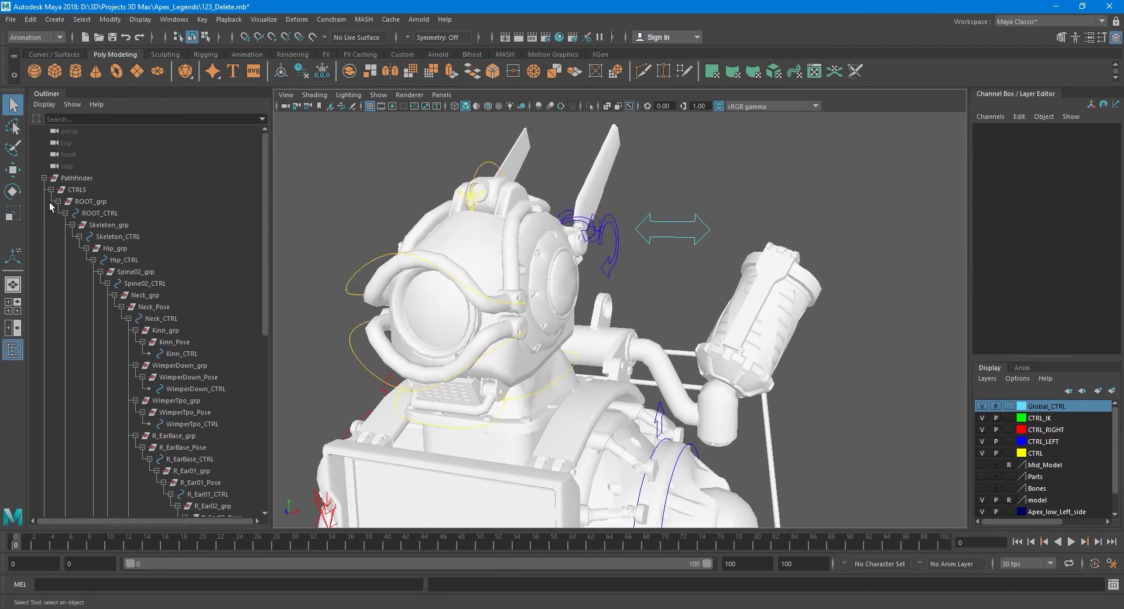
pyautogui.click(45, 179)
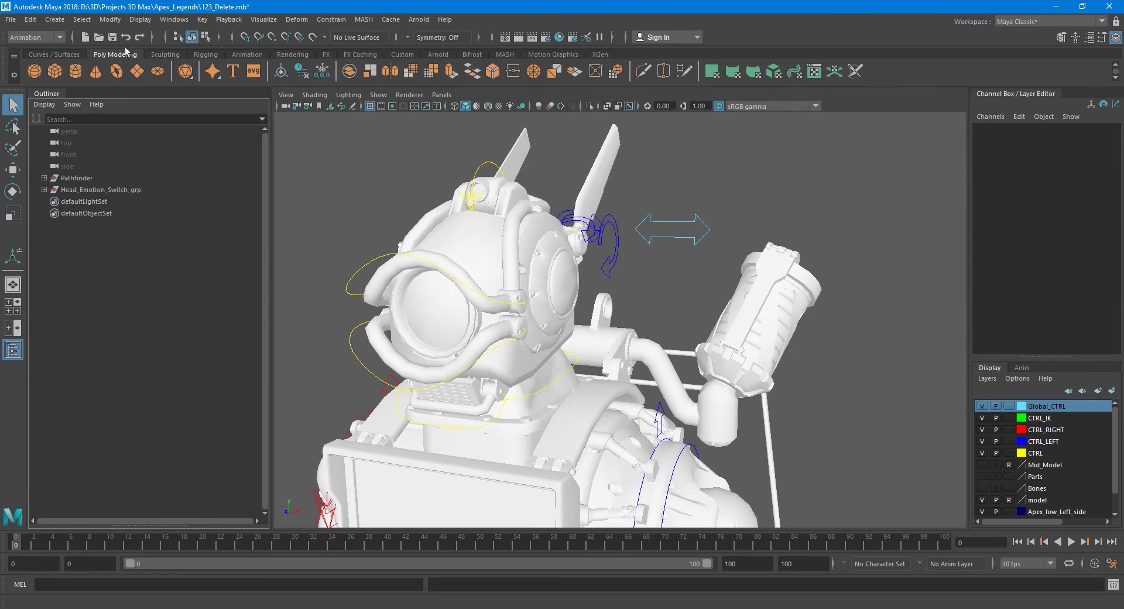
pyautogui.click(54, 19)
pyautogui.click(98, 127)
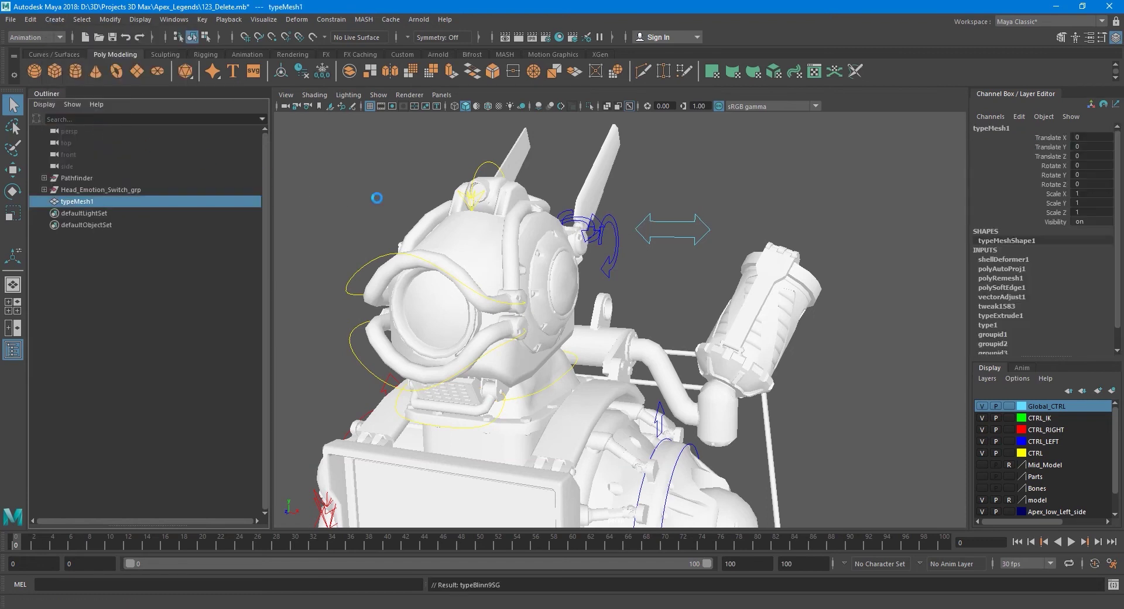
pyautogui.doubleClick(201, 231)
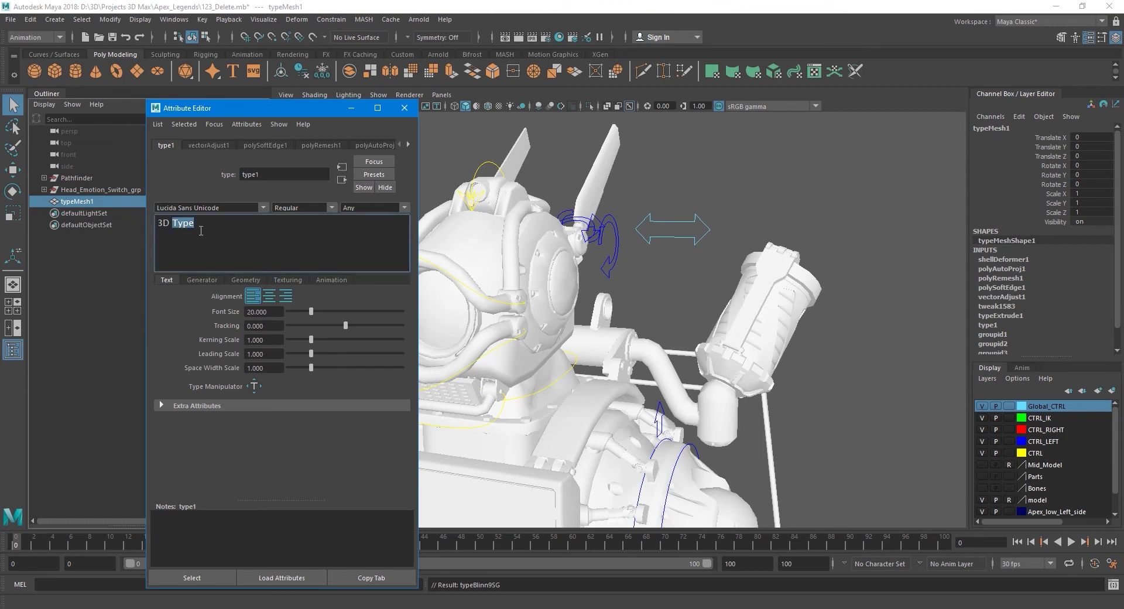
pyautogui.write('Emotion')
# Create curves from the Emotion type and close its attributes.
pyautogui.click(241, 279)
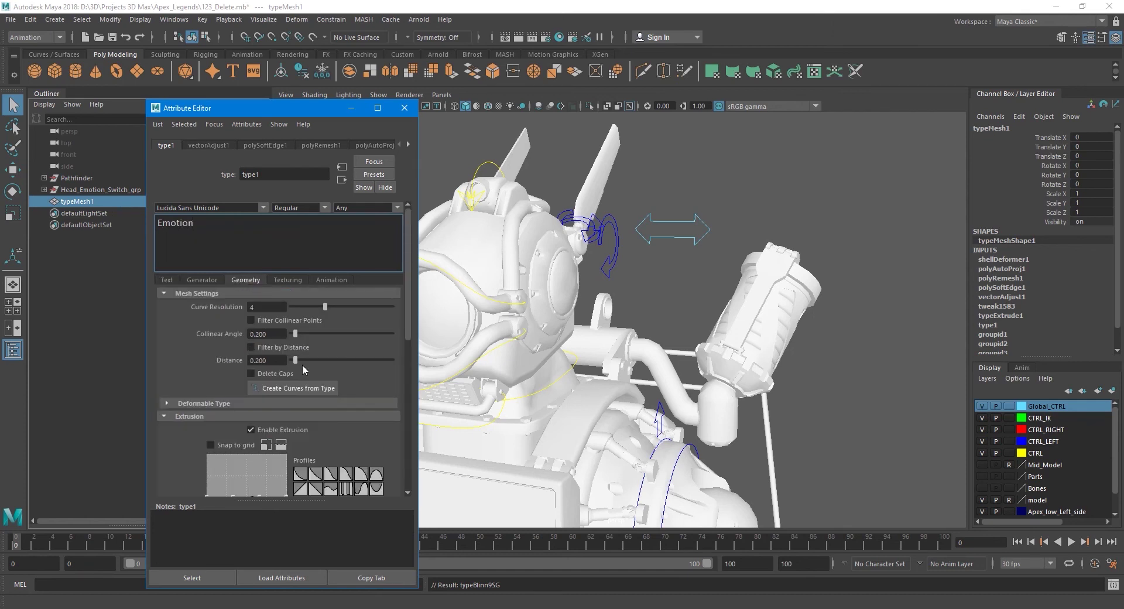
pyautogui.click(308, 386)
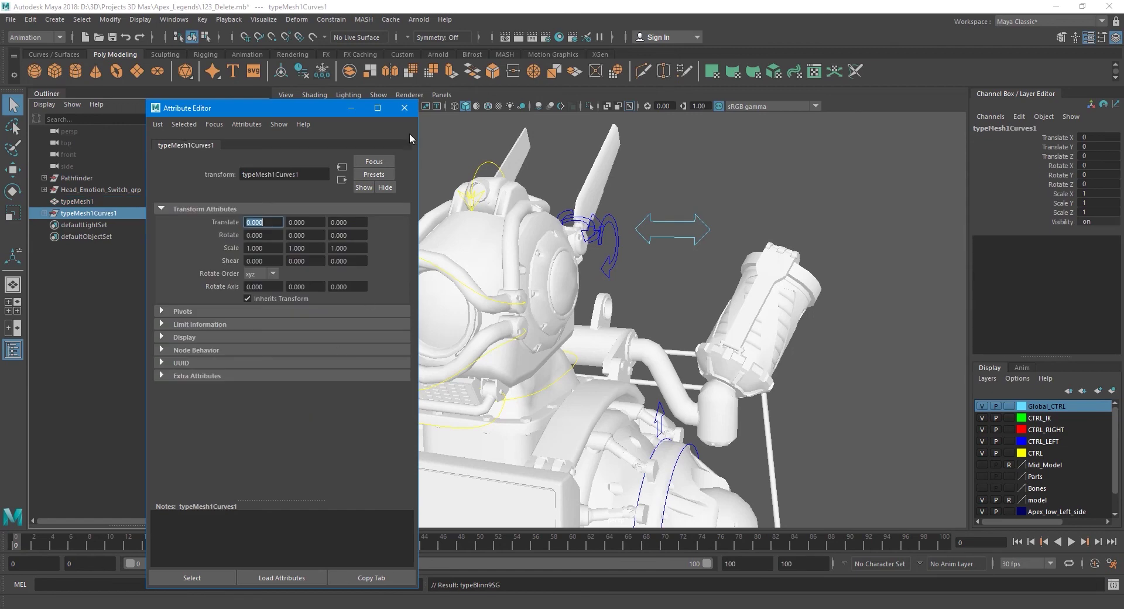
pyautogui.click(404, 108)
# Delete all construction history in the scene and delete the text mesh typeMesh1, keeping its curves.
pyautogui.scroll(-10, 483, 220)
pyautogui.keyDown('alt'); pyautogui.moveTo(598, 425); pyautogui.dragTo(533, 193, button='middle'); pyautogui.keyUp('alt')
pyautogui.click(87, 202)
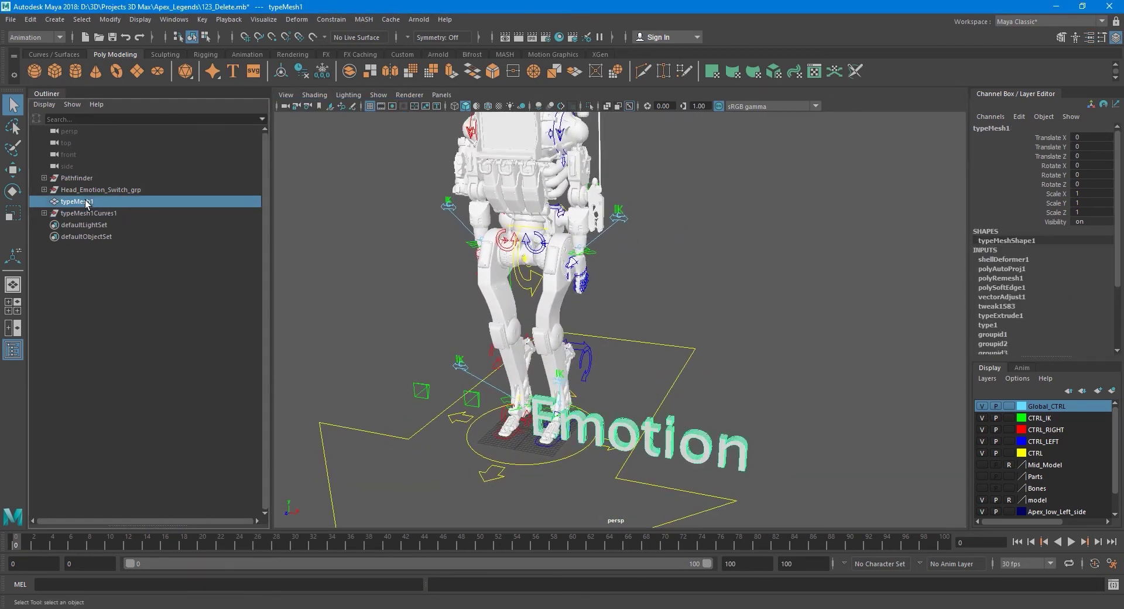
pyautogui.click(37, 23)
pyautogui.moveTo(107, 157)
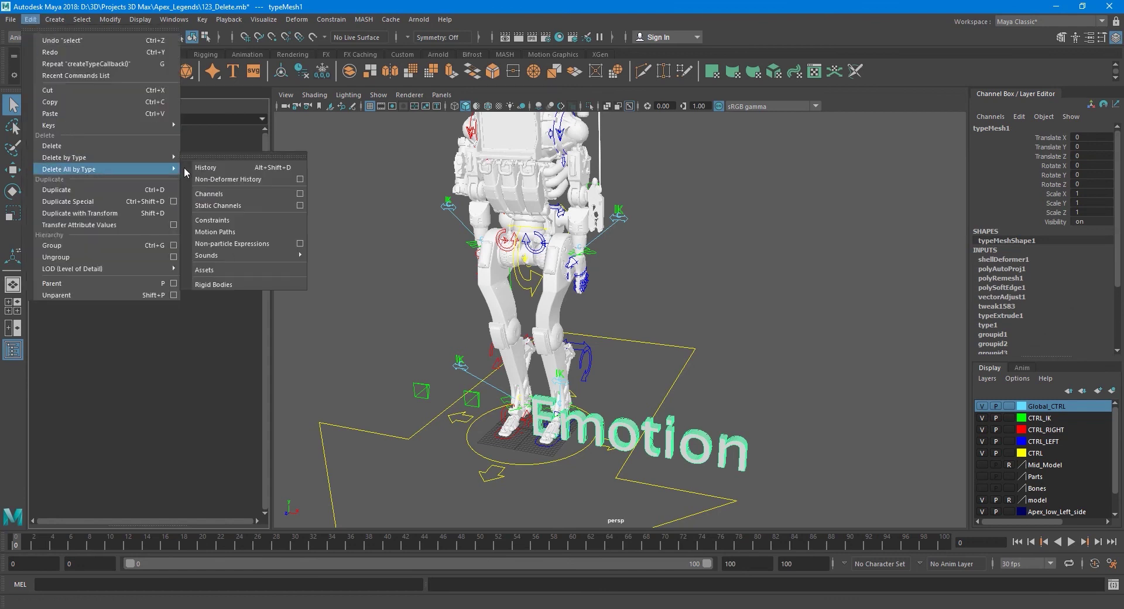
pyautogui.click(220, 168)
pyautogui.click(94, 214)
pyautogui.click(104, 202)
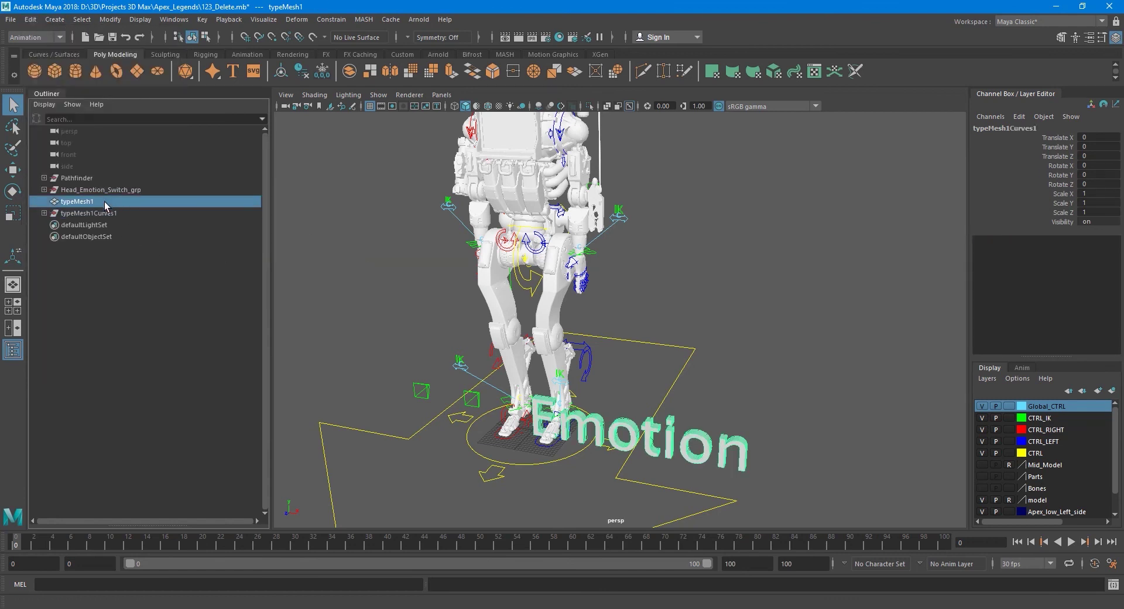
pyautogui.press('Delete')
# Move typeMesh1Curves1 above the robot's head, to about X -7.84 and Y 112.31.
pyautogui.click(86, 202)
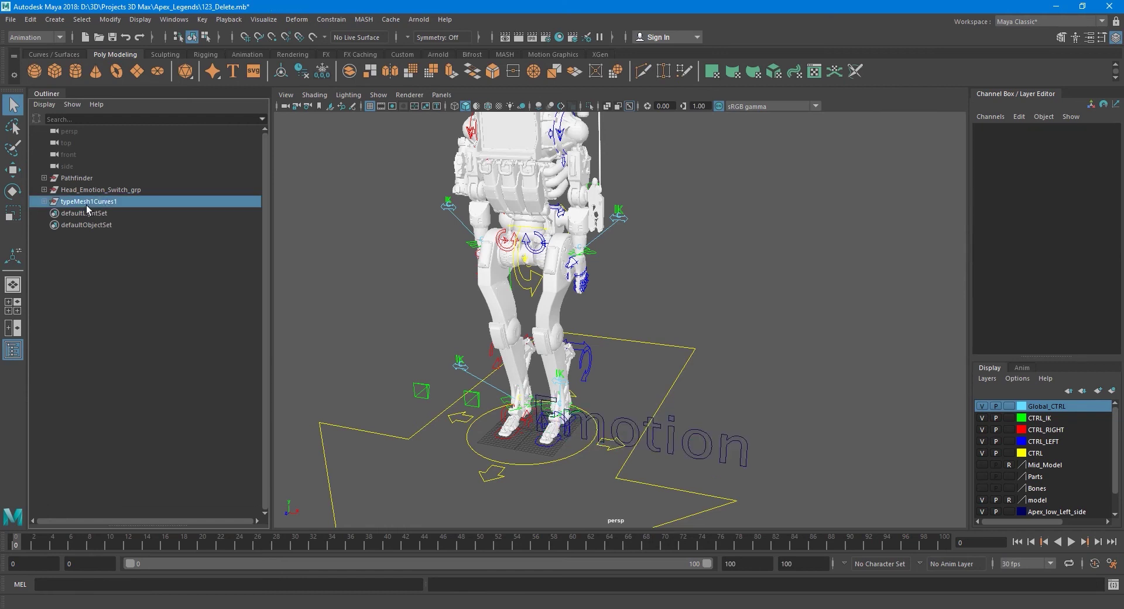
pyautogui.press('w')
pyautogui.scroll(-1, 583, 408)
pyautogui.keyDown('alt'); pyautogui.moveTo(637, 370); pyautogui.dragTo(657, 344); pyautogui.keyUp('alt')
pyautogui.keyDown('alt'); pyautogui.moveTo(656, 345); pyautogui.dragTo(648, 415, button='middle'); pyautogui.keyUp('alt')
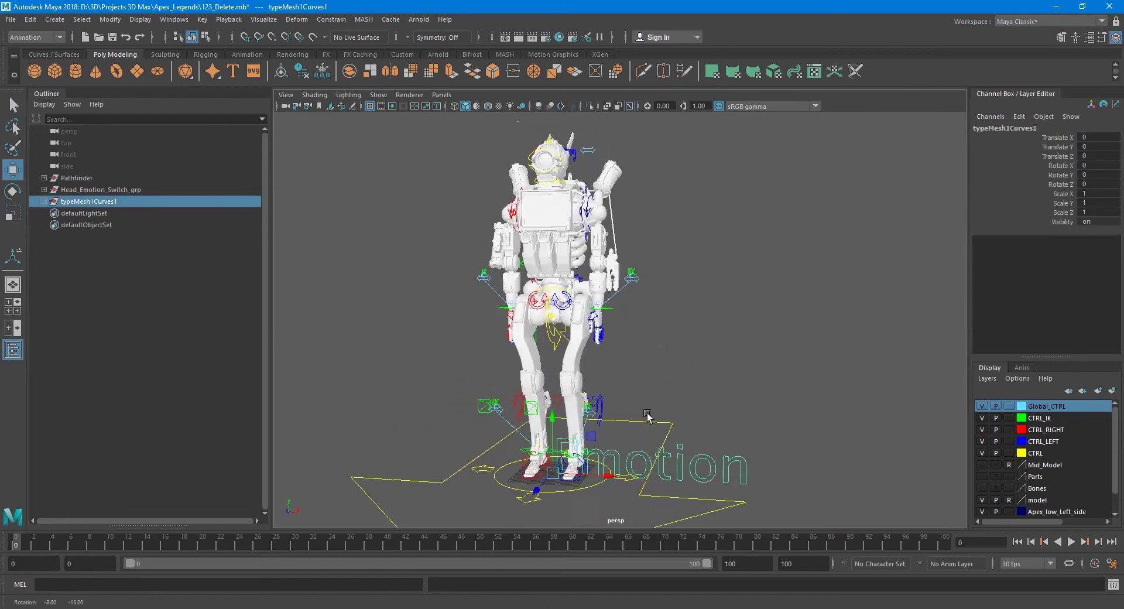
pyautogui.keyDown('alt'); pyautogui.moveTo(647, 414); pyautogui.dragTo(642, 407); pyautogui.keyUp('alt')
pyautogui.moveTo(594, 445); pyautogui.dragTo(557, 271)
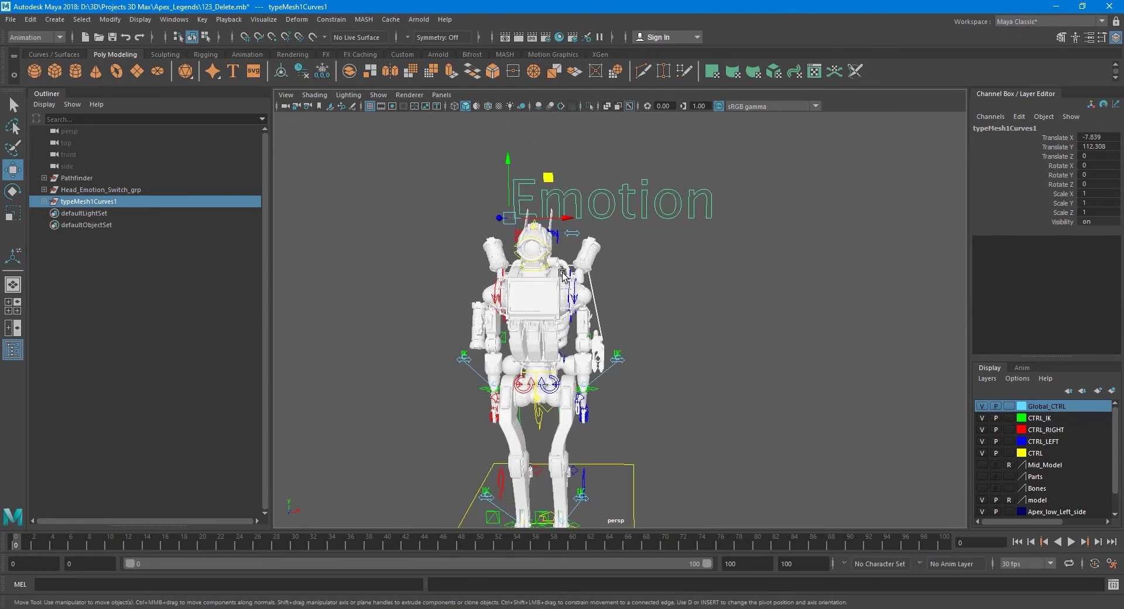
# Scale the Emotion curves uniformly to about 0.272 and move them beside the head, to about X 6.76 and Y 109.52.
pyautogui.press('r')
pyautogui.moveTo(513, 221); pyautogui.dragTo(364, 270)
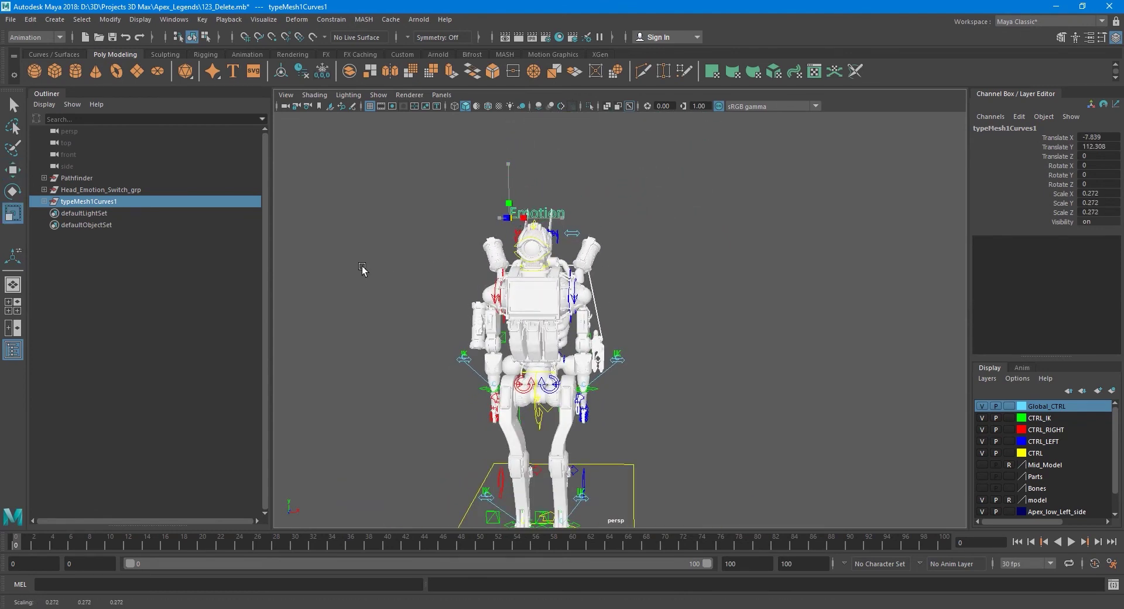
pyautogui.press('w')
pyautogui.scroll(3, 534, 228)
pyautogui.moveTo(534, 229); pyautogui.dragTo(585, 240, button='middle')
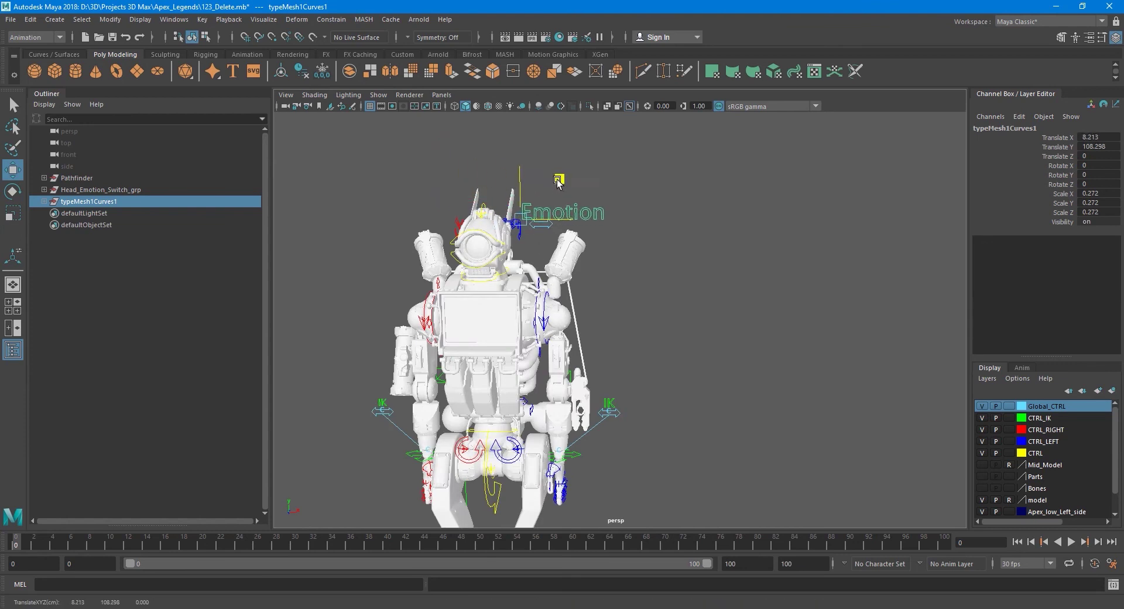
pyautogui.scroll(4, 582, 240)
pyautogui.scroll(2, 577, 250)
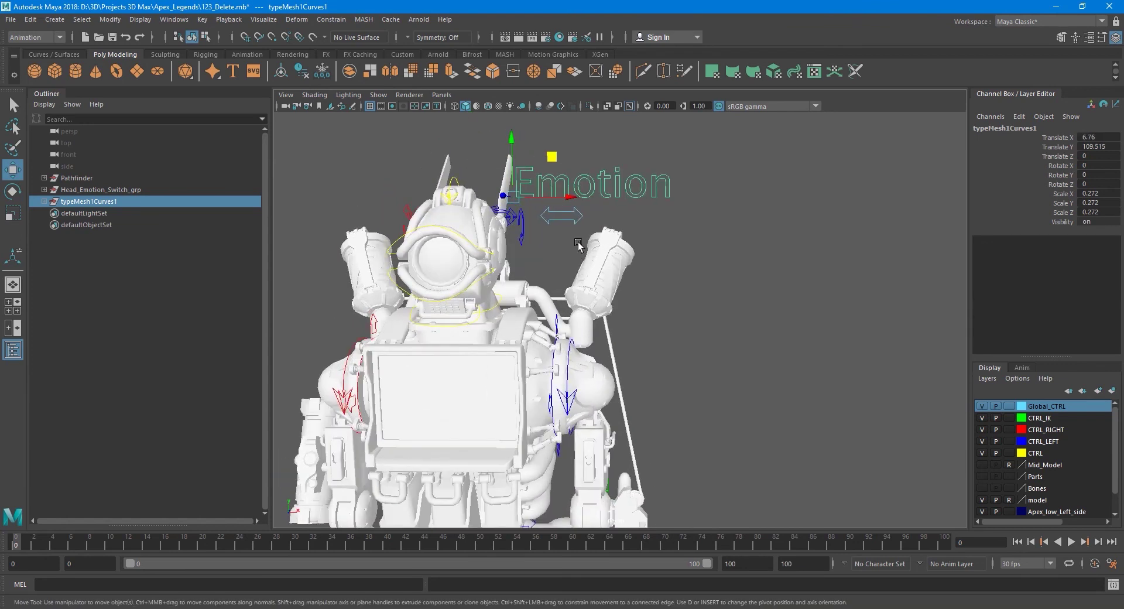
# Scale the Emotion curves down to about 0.122 and place them over the arrow control, at about X 8.91 and Y 109.18.
pyautogui.press('r')
pyautogui.moveTo(519, 199); pyautogui.dragTo(492, 200)
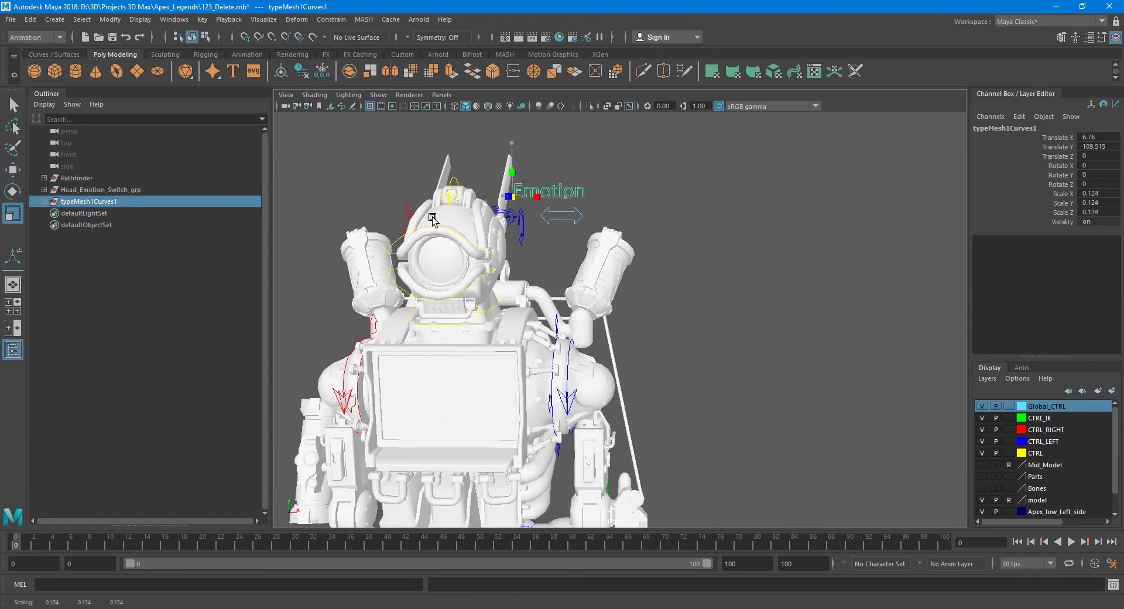
pyautogui.press('w')
pyautogui.scroll(3, 532, 171)
pyautogui.moveTo(533, 171); pyautogui.dragTo(557, 173)
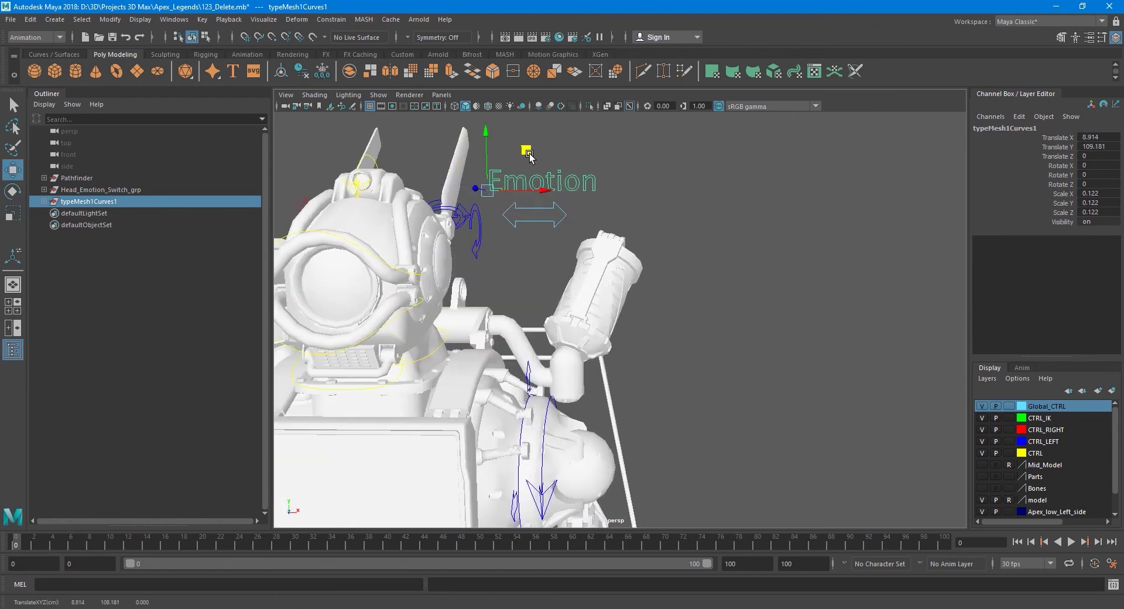
# Shift the Emotion curves closer to the arrow control, to about X 9.98 and Y 108.26.
pyautogui.scroll(3, 593, 322)
pyautogui.keyDown('alt'); pyautogui.moveTo(592, 322); pyautogui.dragTo(577, 273); pyautogui.keyUp('alt')
pyautogui.keyDown('alt'); pyautogui.moveTo(577, 272); pyautogui.dragTo(570, 293, button='middle'); pyautogui.keyUp('alt')
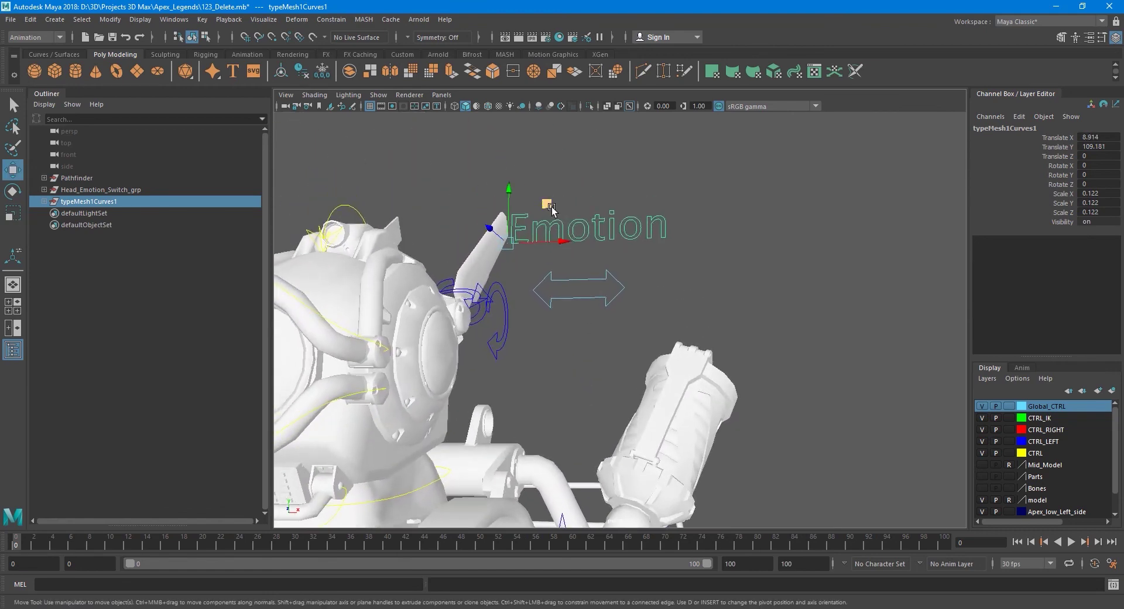
pyautogui.moveTo(549, 206); pyautogui.dragTo(567, 222)
pyautogui.keyDown('alt'); pyautogui.moveTo(588, 288); pyautogui.dragTo(597, 338); pyautogui.keyUp('alt')
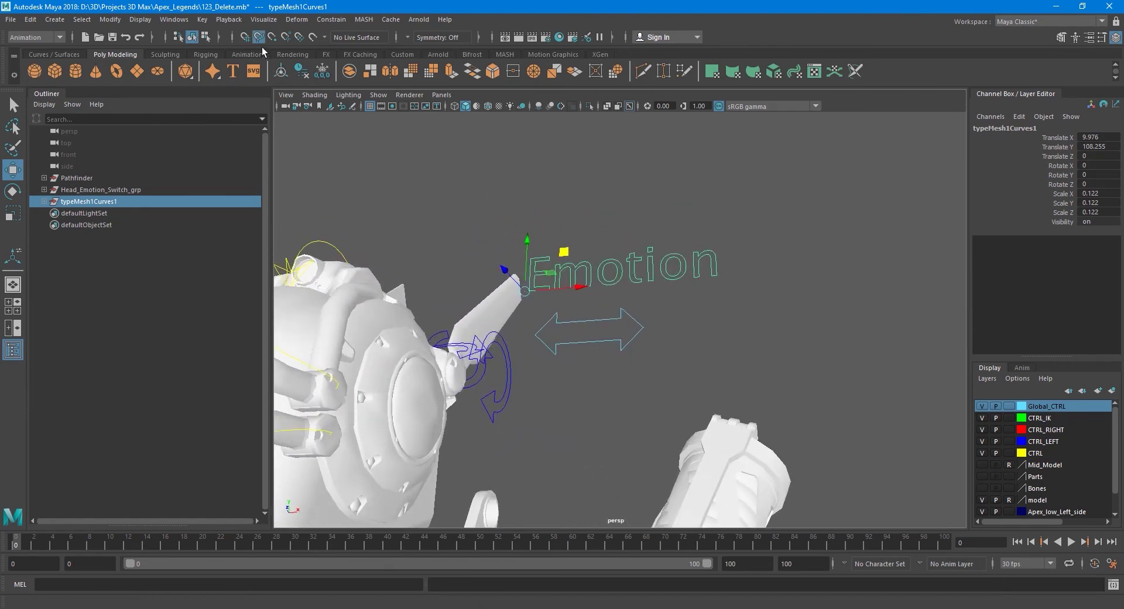
pyautogui.keyDown('alt'); pyautogui.moveTo(638, 319); pyautogui.dragTo(630, 354); pyautogui.keyUp('alt')
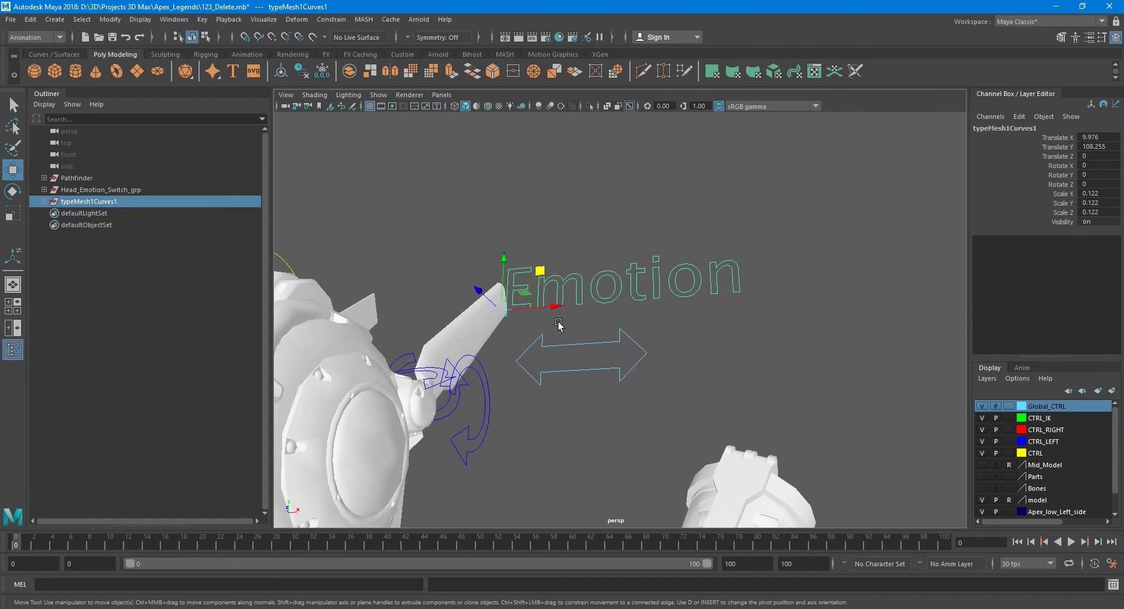
pyautogui.moveTo(553, 310); pyautogui.dragTo(610, 373)
pyautogui.keyDown('alt'); pyautogui.moveTo(609, 373); pyautogui.dragTo(587, 362, button='middle'); pyautogui.keyUp('alt')
pyautogui.hotkey('ctrl', 'z')
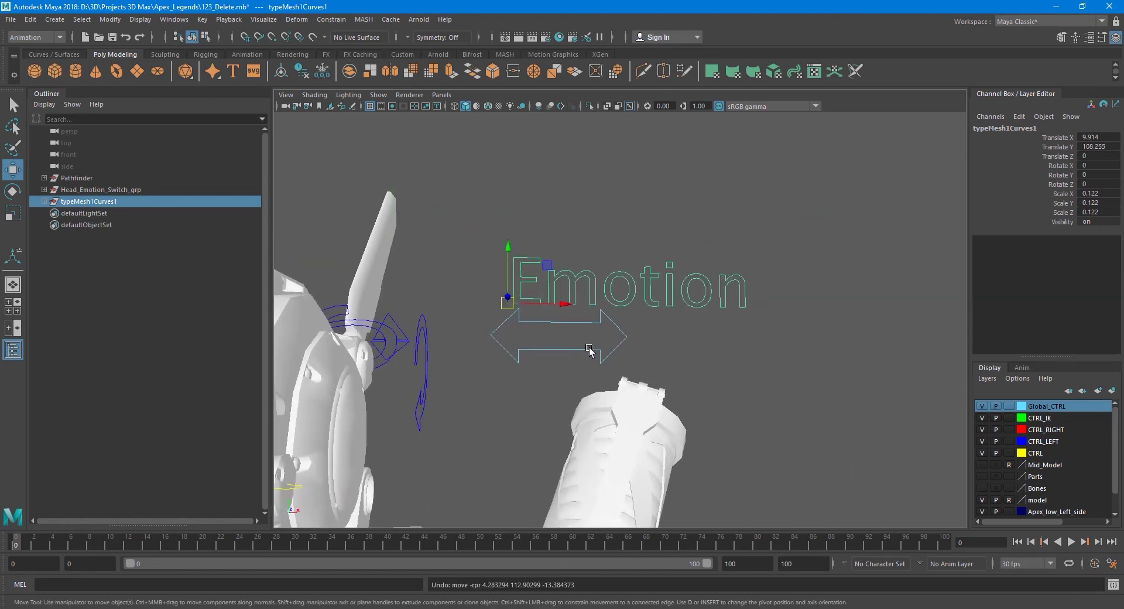
# Snap the Emotion curves onto the arrow control so they share its depth, at Z -3.21.
pyautogui.keyDown('alt'); pyautogui.moveTo(589, 351); pyautogui.dragTo(526, 346); pyautogui.keyUp('alt')
pyautogui.moveTo(433, 295); pyautogui.dragTo(477, 365)
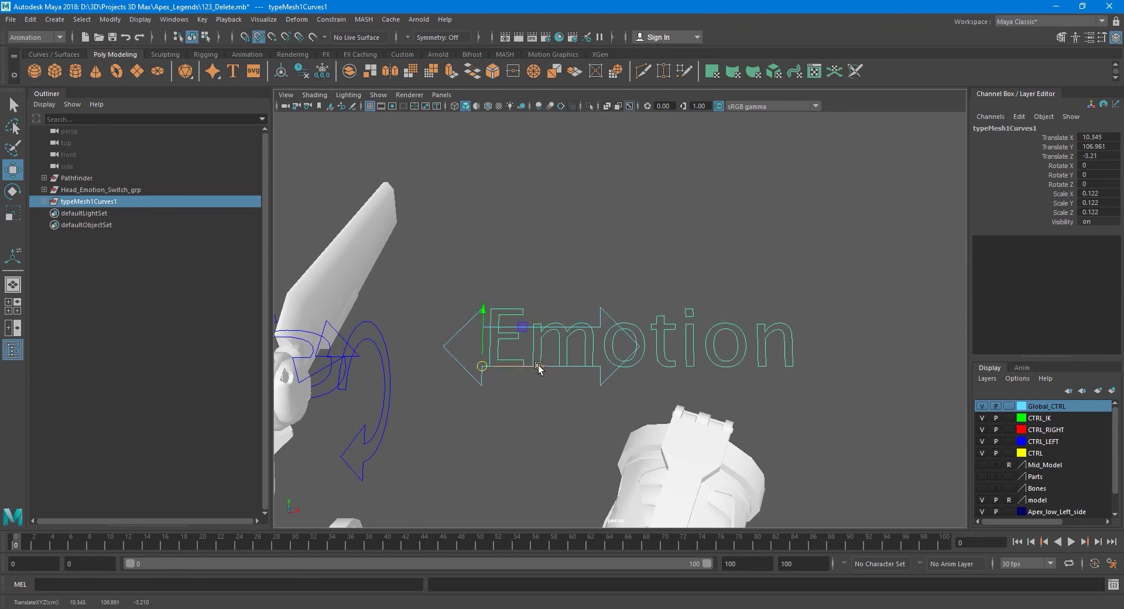
pyautogui.keyDown('alt'); pyautogui.moveTo(522, 368); pyautogui.dragTo(533, 368, button='middle'); pyautogui.keyUp('alt')
pyautogui.scroll(2, 538, 366)
# Raise the Emotion curves above the arrow and center them over it, at about X 8.09 and Y 109.13.
pyautogui.moveTo(511, 338); pyautogui.dragTo(422, 238)
pyautogui.press('q')
pyautogui.keyDown('alt'); pyautogui.moveTo(492, 283); pyautogui.dragTo(580, 328); pyautogui.keyUp('alt')
pyautogui.press('w')
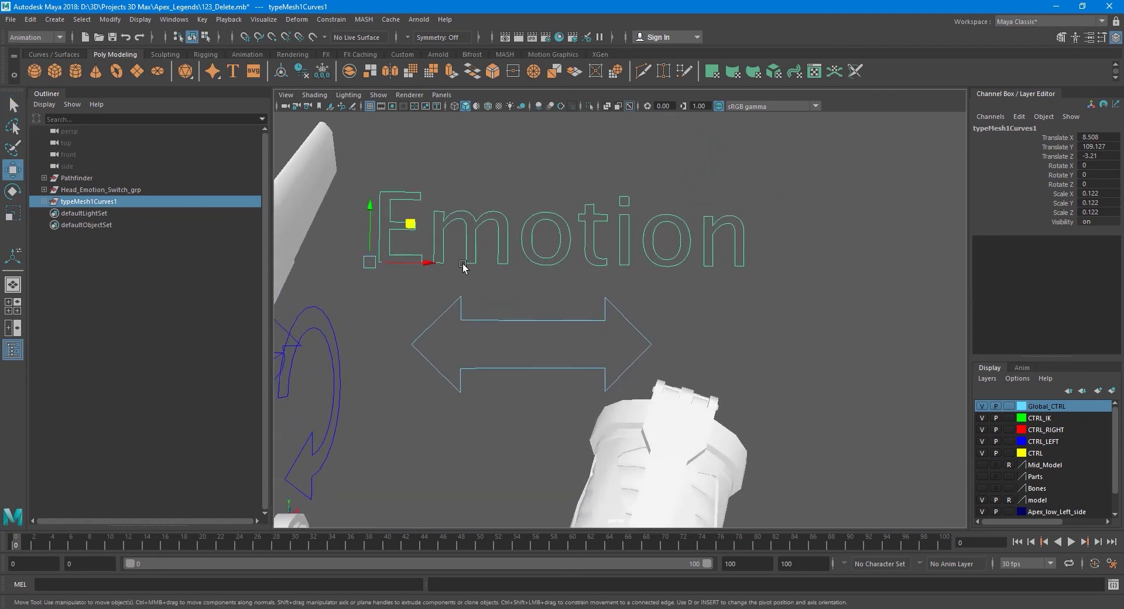
pyautogui.moveTo(422, 261); pyautogui.dragTo(402, 261)
pyautogui.press('q')
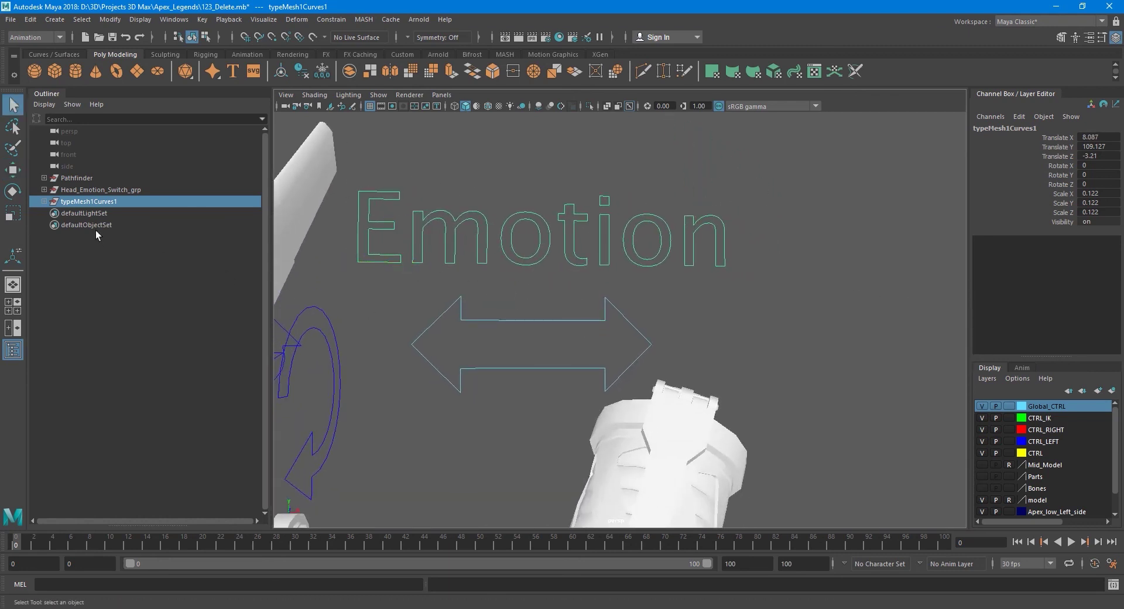
# Add all ten Emotion letter curves, polyToCurve1 through polyToCurve10, to the Global_CTRL display layer.
pyautogui.click(45, 201)
pyautogui.click(78, 214)
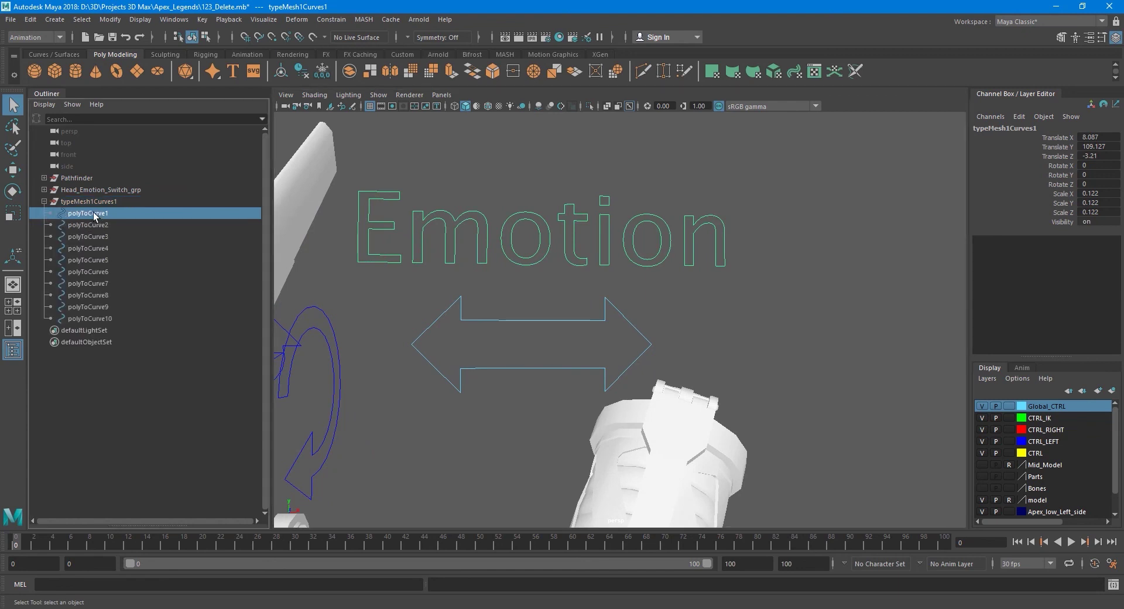
pyautogui.keyDown('shift'); pyautogui.click(110, 318); pyautogui.keyUp('shift')
pyautogui.rightClick(1031, 408)
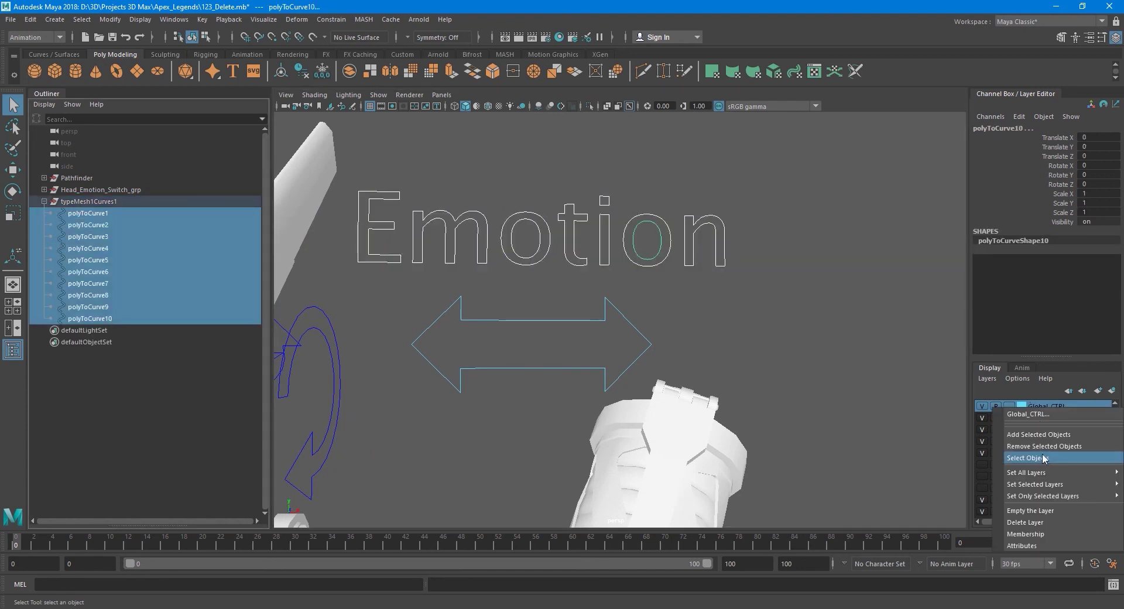
pyautogui.click(1027, 439)
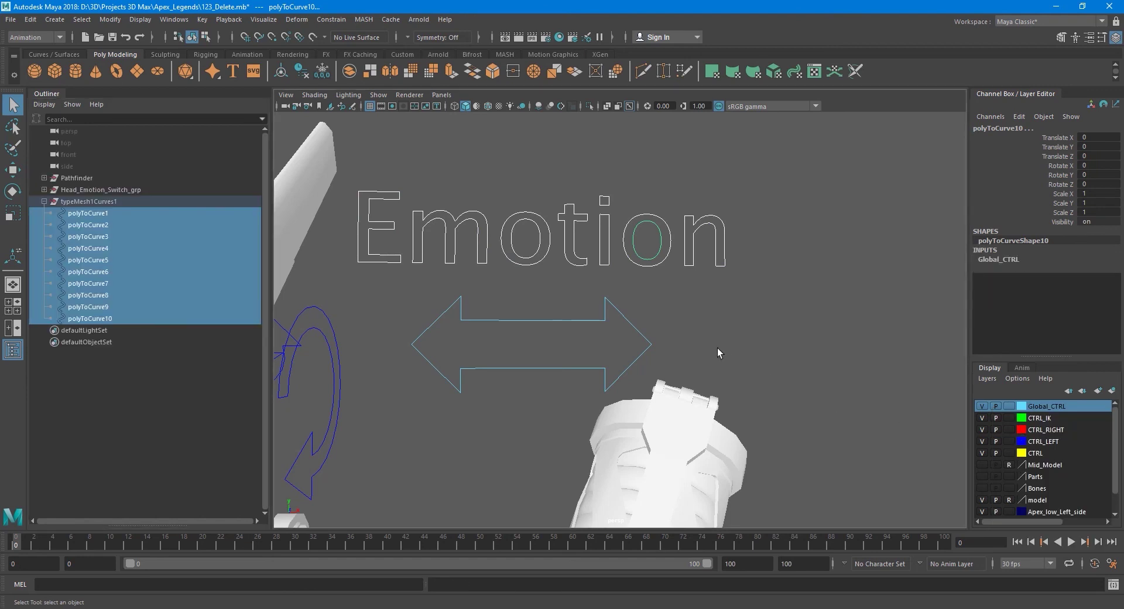
pyautogui.click(718, 349)
# Parent the typeMesh1Curves1 group under Head_Emotion_Switch_grp, alongside the Head_Emotion_Switch control.
pyautogui.scroll(-5, 681, 344)
pyautogui.keyDown('alt'); pyautogui.moveTo(628, 353); pyautogui.dragTo(653, 338, button='right'); pyautogui.keyUp('alt')
pyautogui.keyDown('alt'); pyautogui.moveTo(650, 234); pyautogui.dragTo(341, 268, button='right'); pyautogui.keyUp('alt')
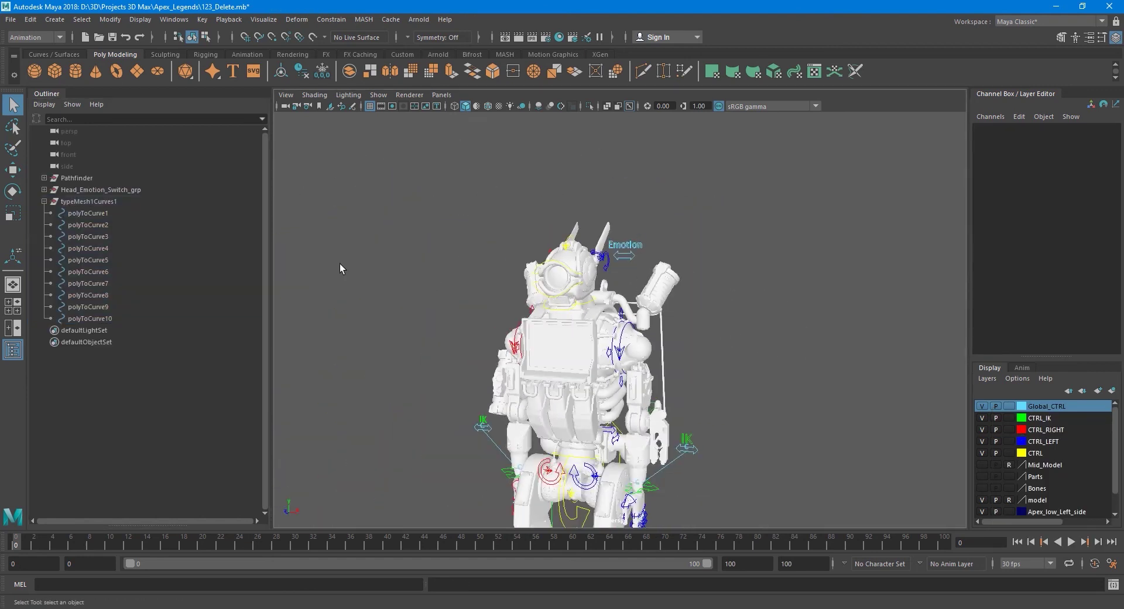
pyautogui.click(44, 201)
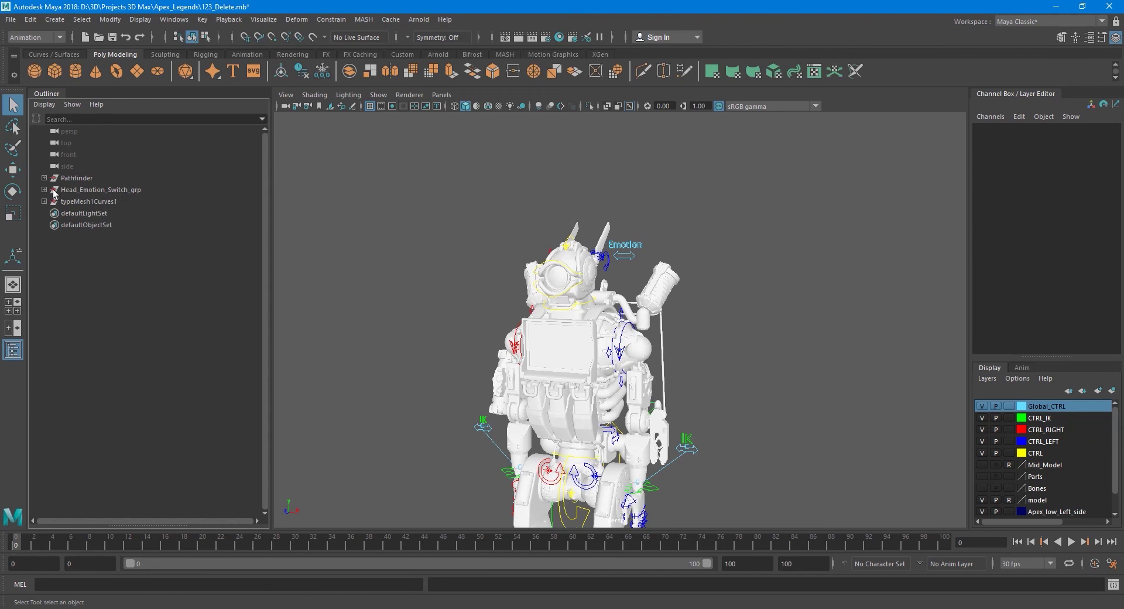
pyautogui.click(44, 189)
pyautogui.click(91, 202)
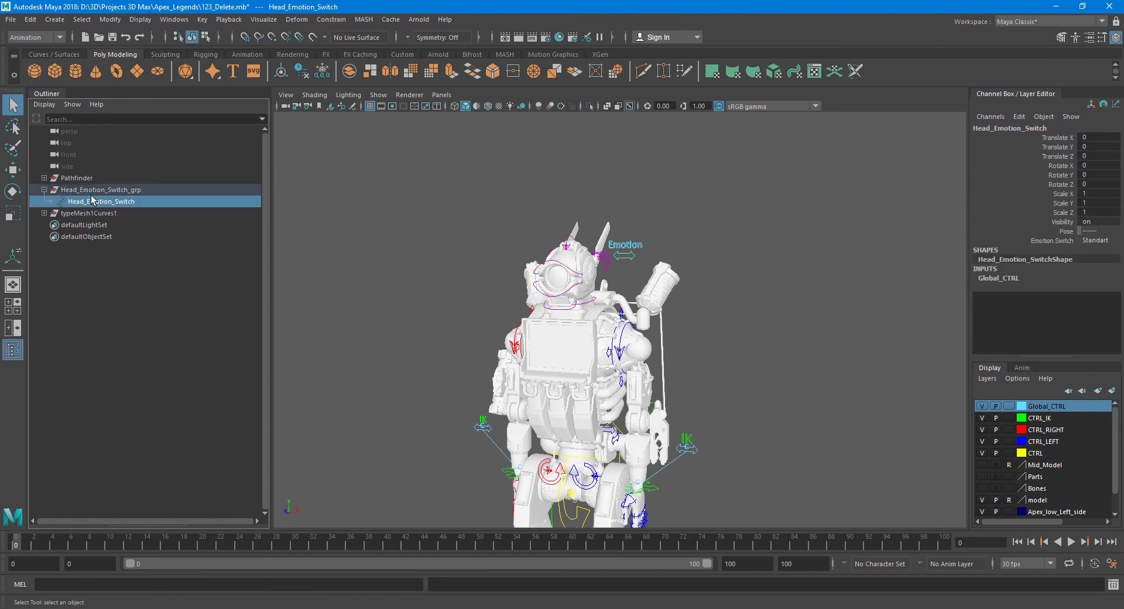
pyautogui.click(82, 214)
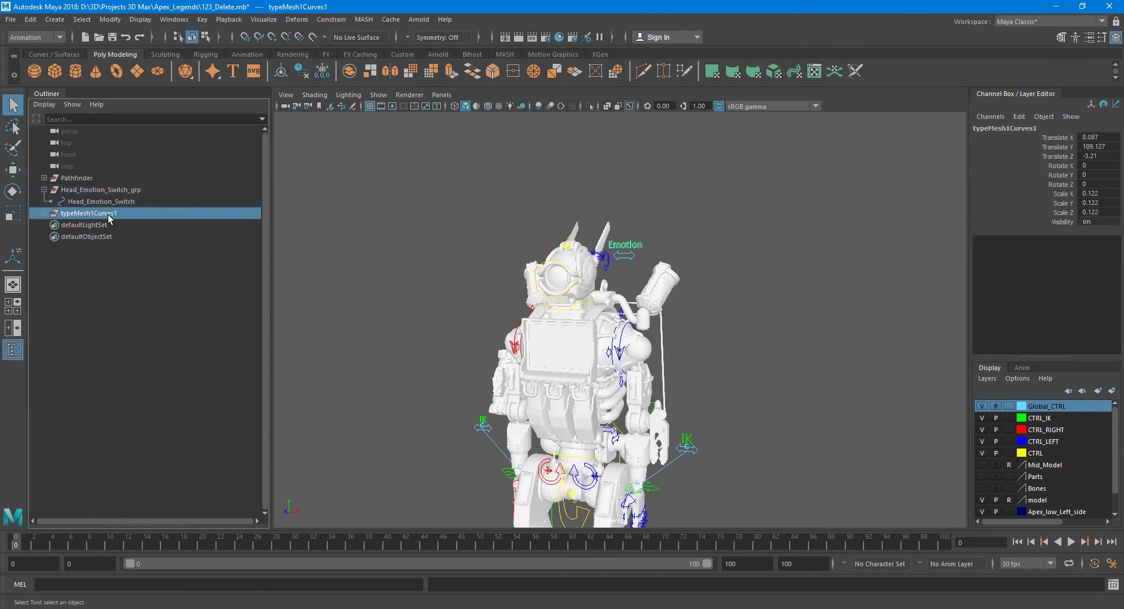
pyautogui.click(45, 213)
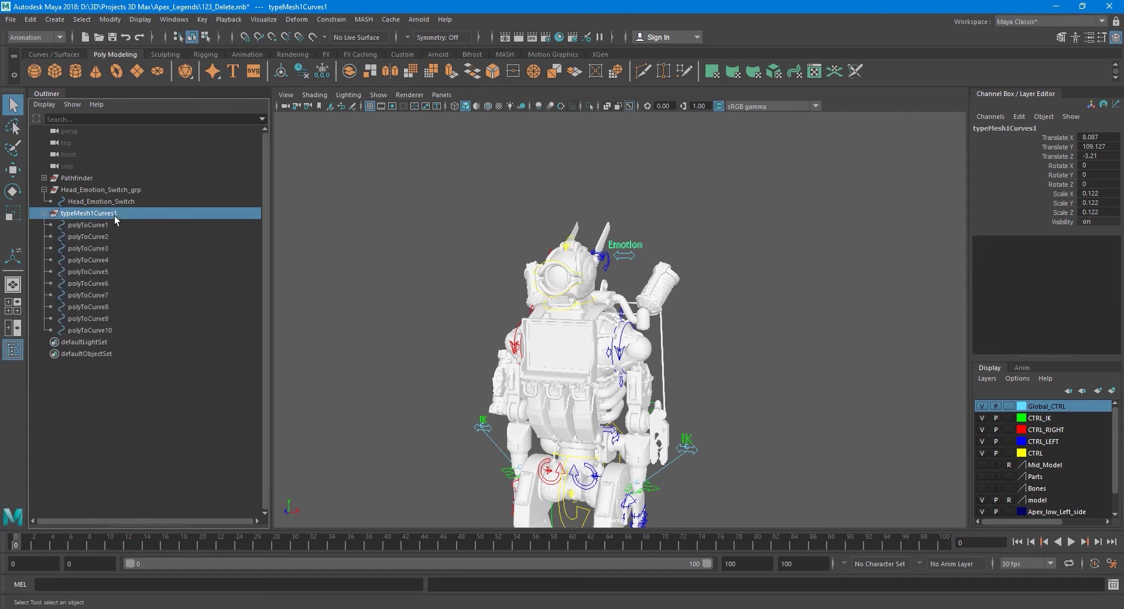
pyautogui.moveTo(105, 213); pyautogui.dragTo(102, 188, button='middle')
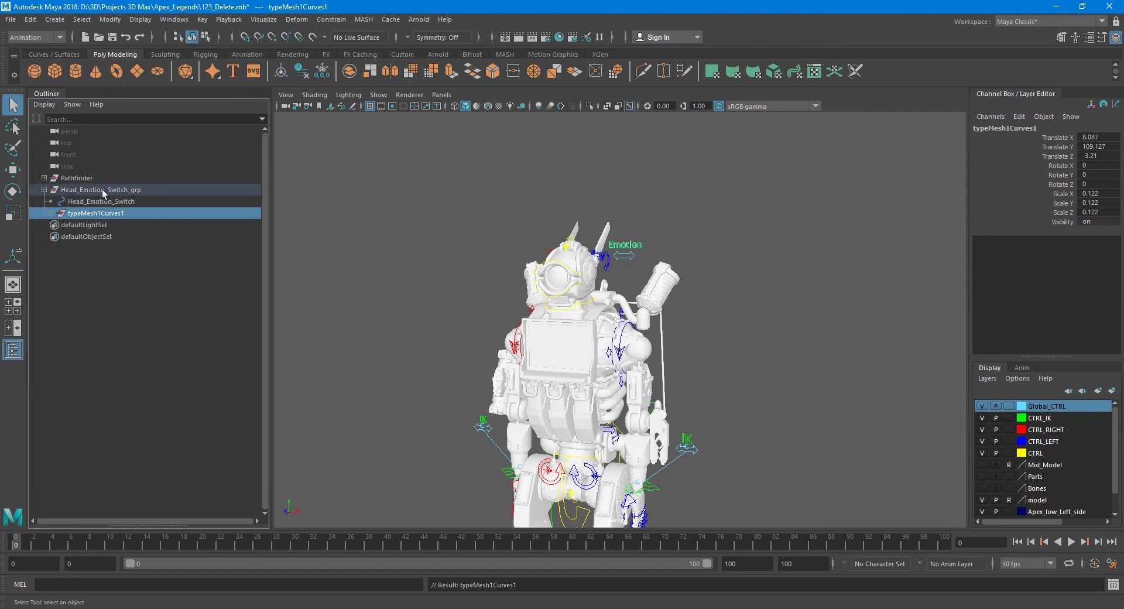
# Inspect the Emotion label together with its arrow control and test the Emotion Switch attribute of Head_Emotion_Switch.
pyautogui.click(83, 192)
pyautogui.press('f')
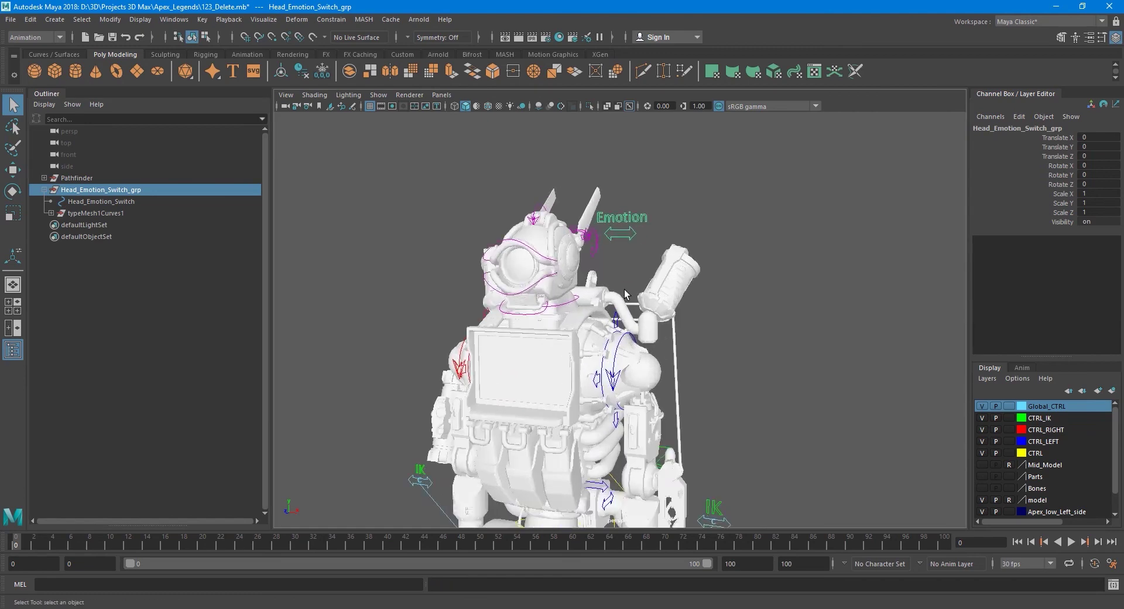
pyautogui.keyDown('alt'); pyautogui.moveTo(578, 220); pyautogui.dragTo(589, 254, button='middle'); pyautogui.keyUp('alt')
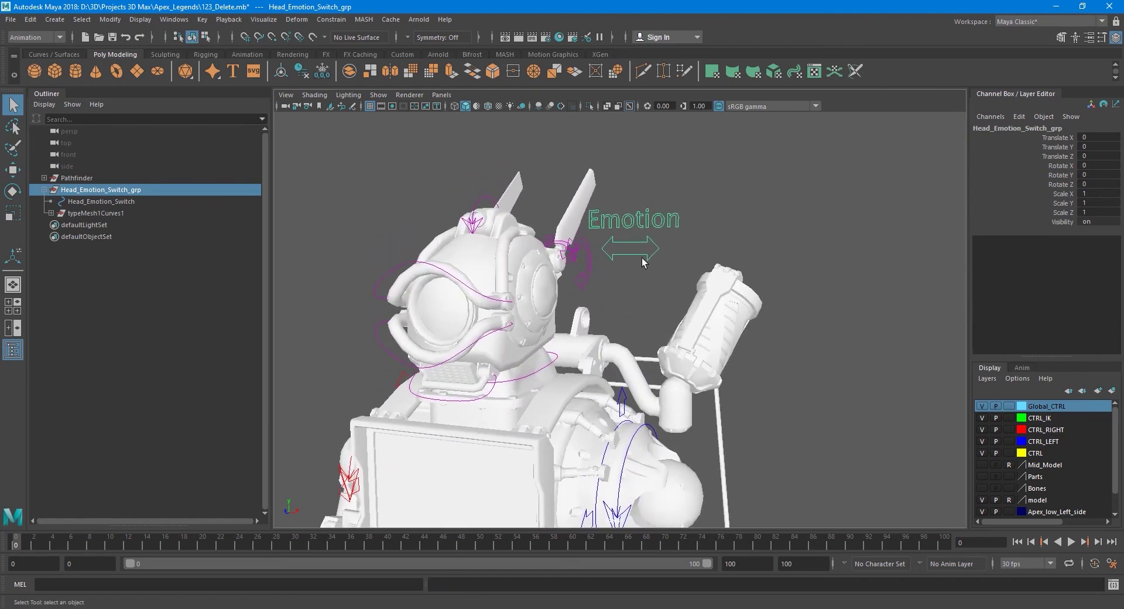
pyautogui.click(641, 256)
pyautogui.keyDown('alt'); pyautogui.moveTo(641, 269); pyautogui.dragTo(969, 270); pyautogui.keyUp('alt')
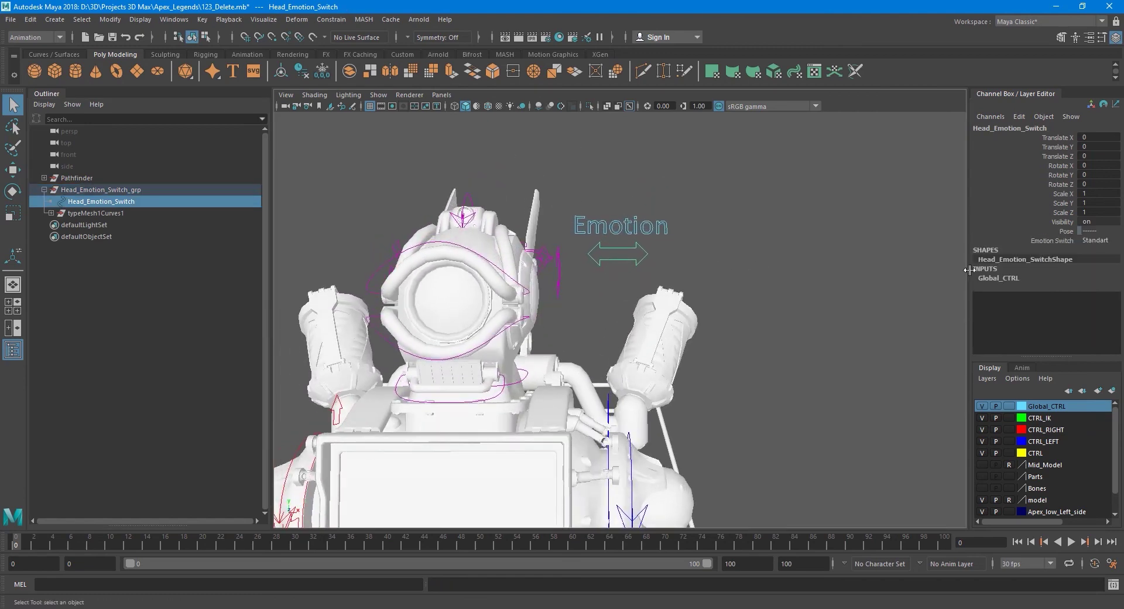
pyautogui.click(1052, 241)
pyautogui.moveTo(722, 267); pyautogui.dragTo(678, 279, button='middle')
pyautogui.keyDown('alt'); pyautogui.moveTo(677, 279); pyautogui.dragTo(685, 310); pyautogui.keyUp('alt')
pyautogui.click(679, 313)
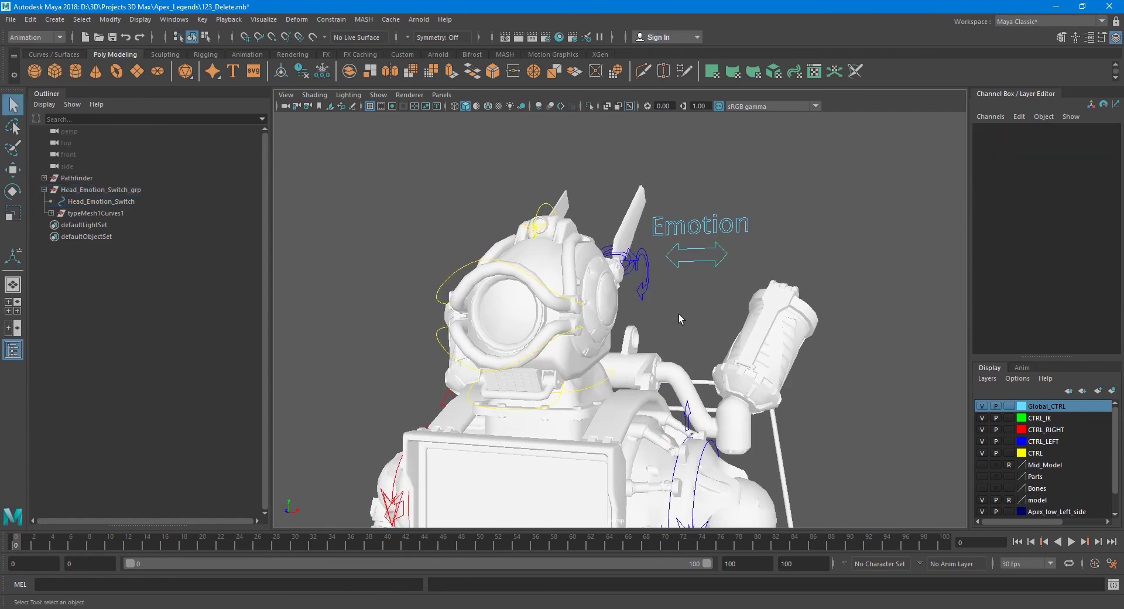